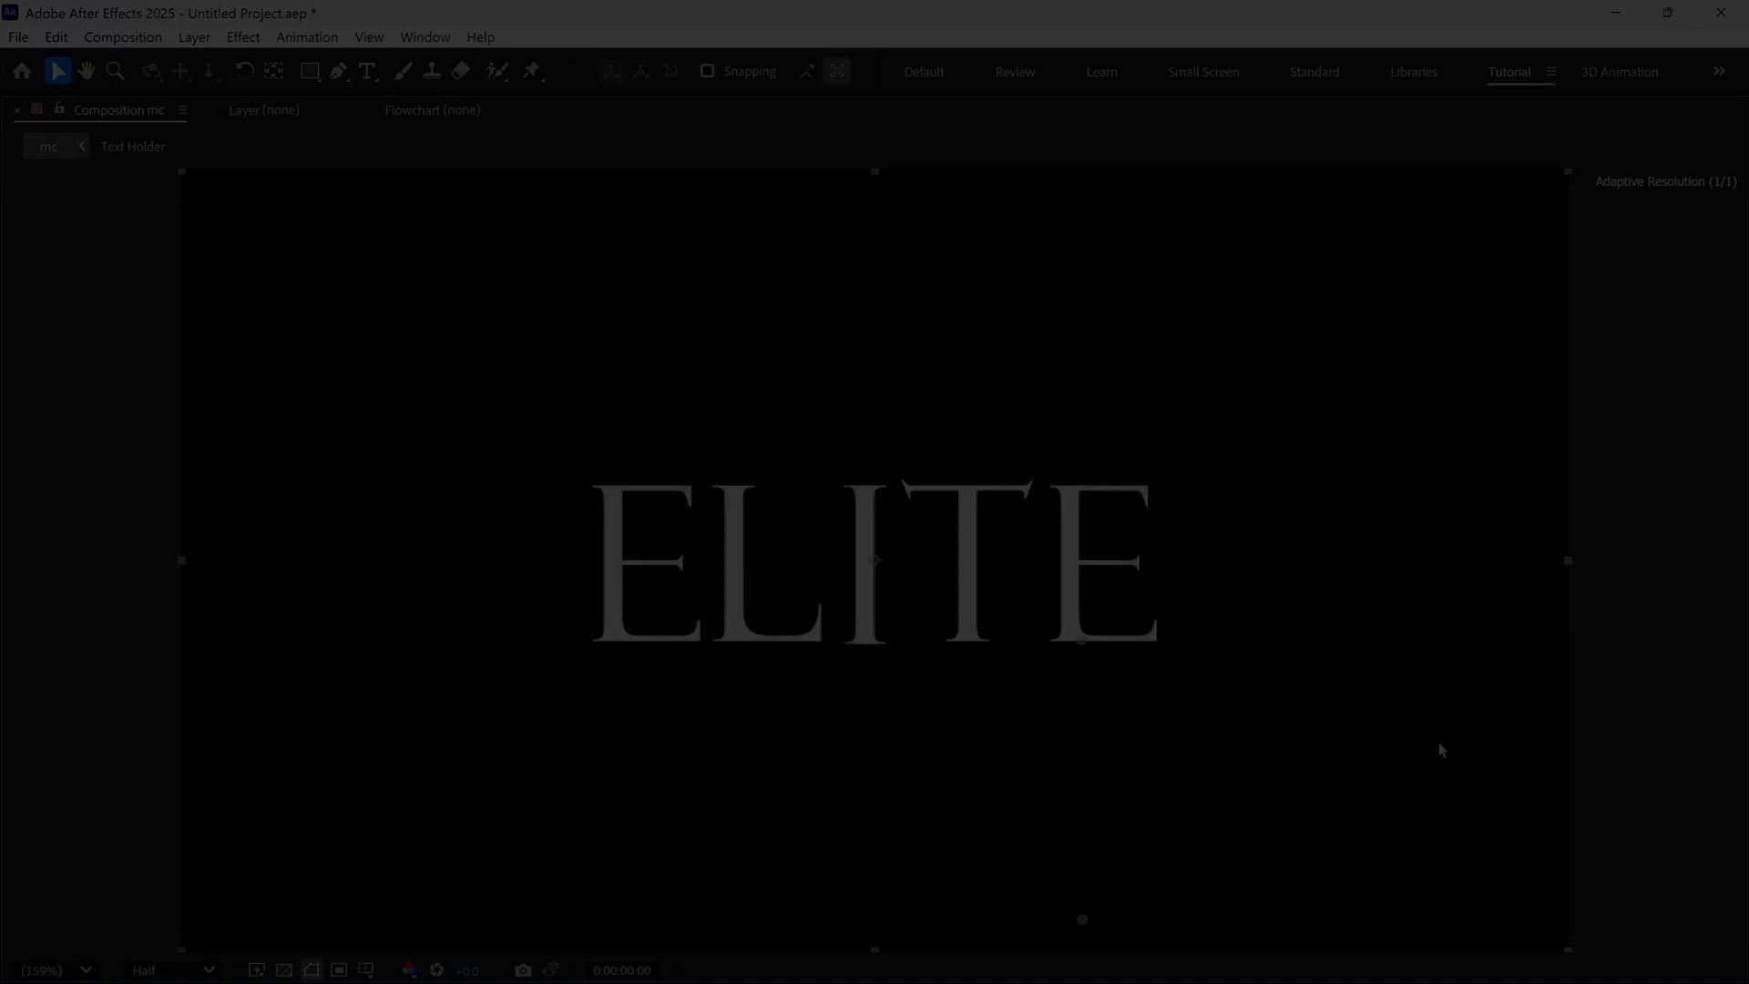
Preview the finished dripping ELITE animation
key(space)
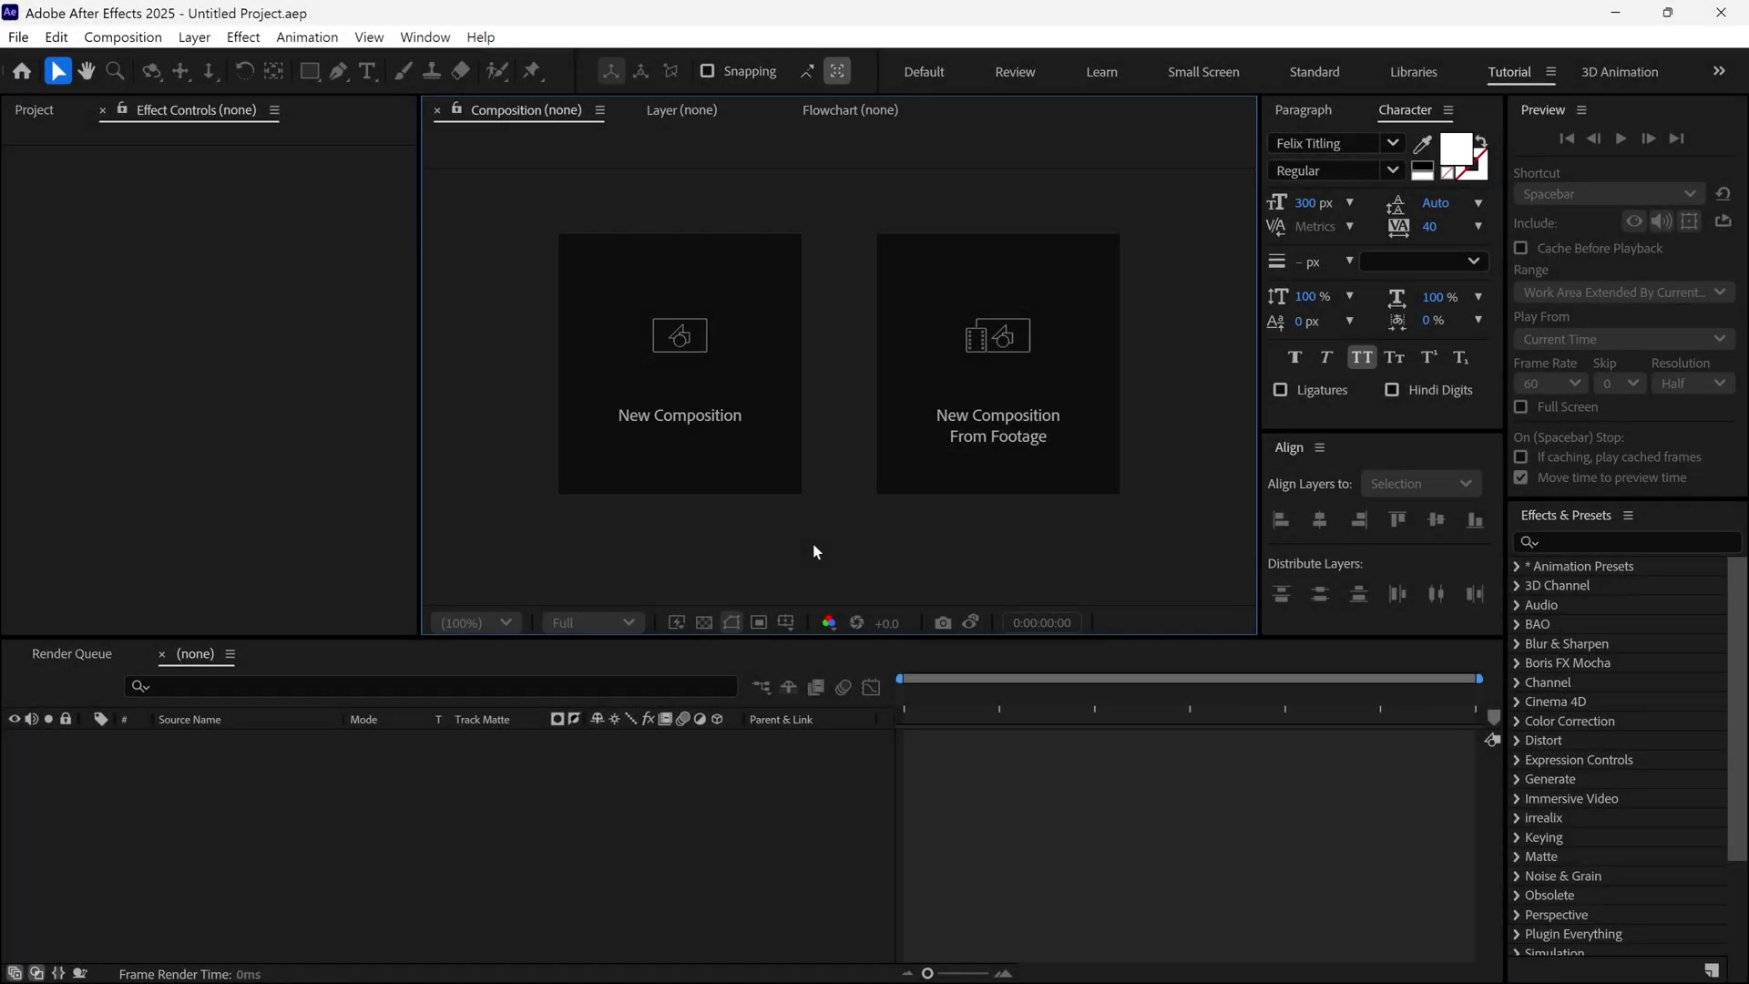
Create a new composition named 'mc'
click(741, 442)
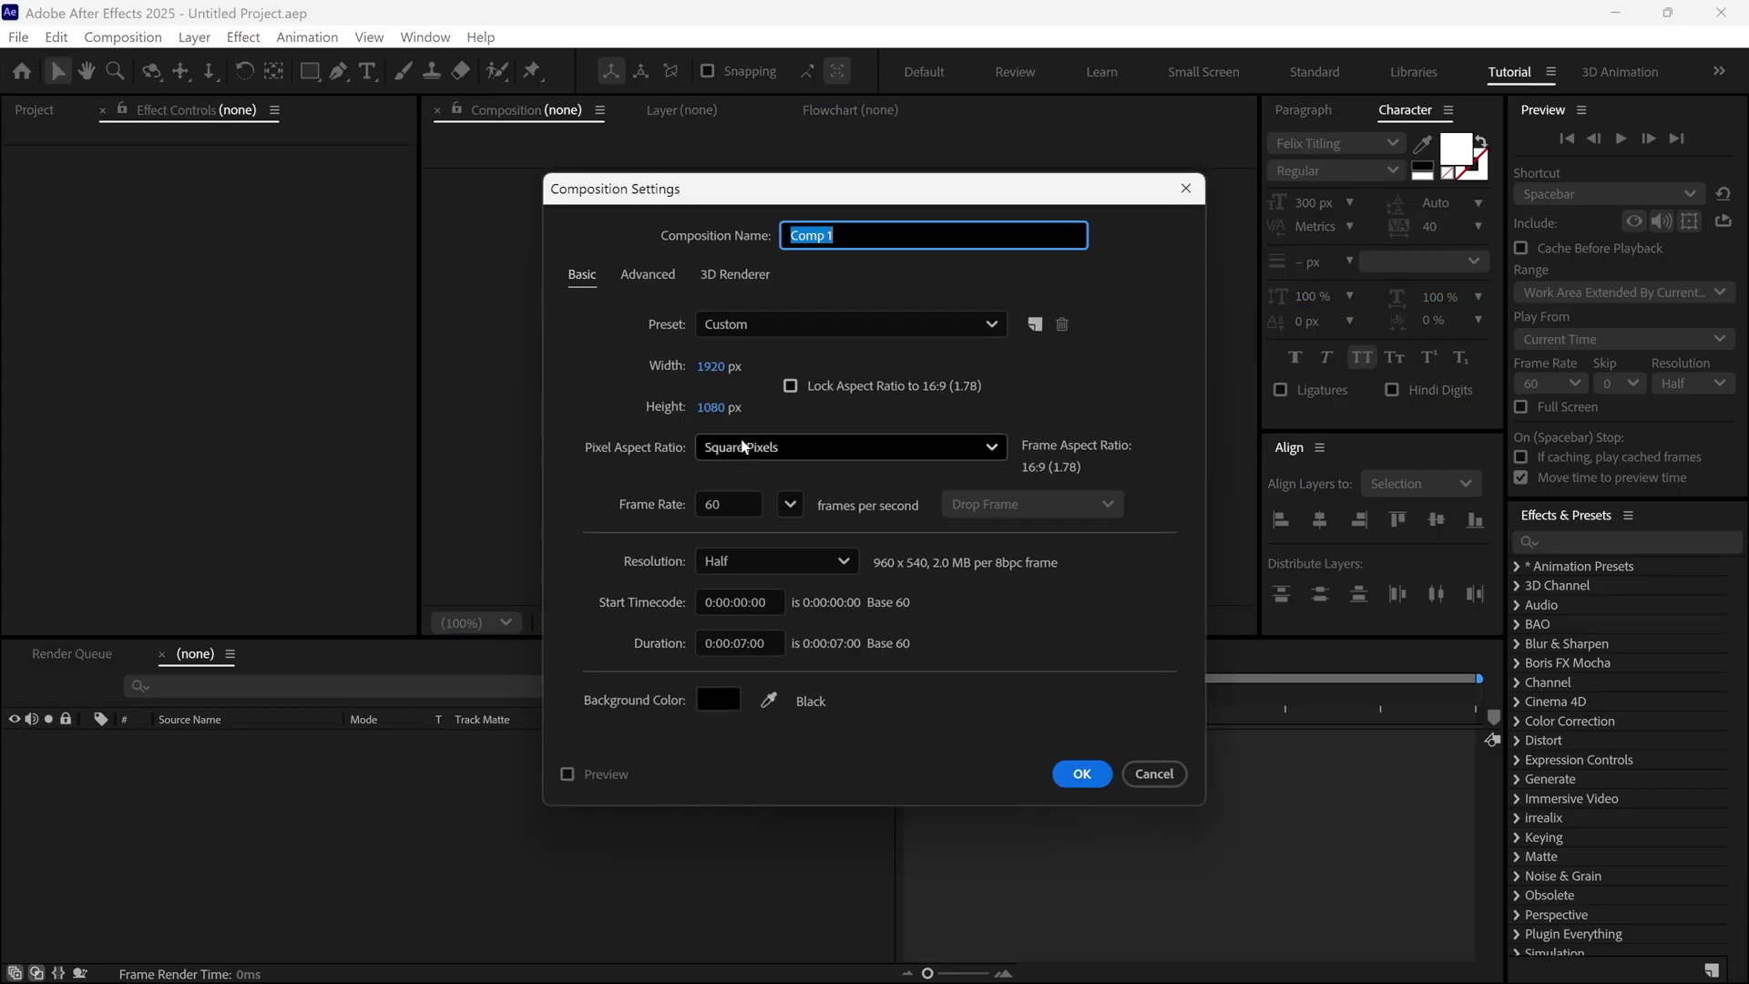
text(mc)
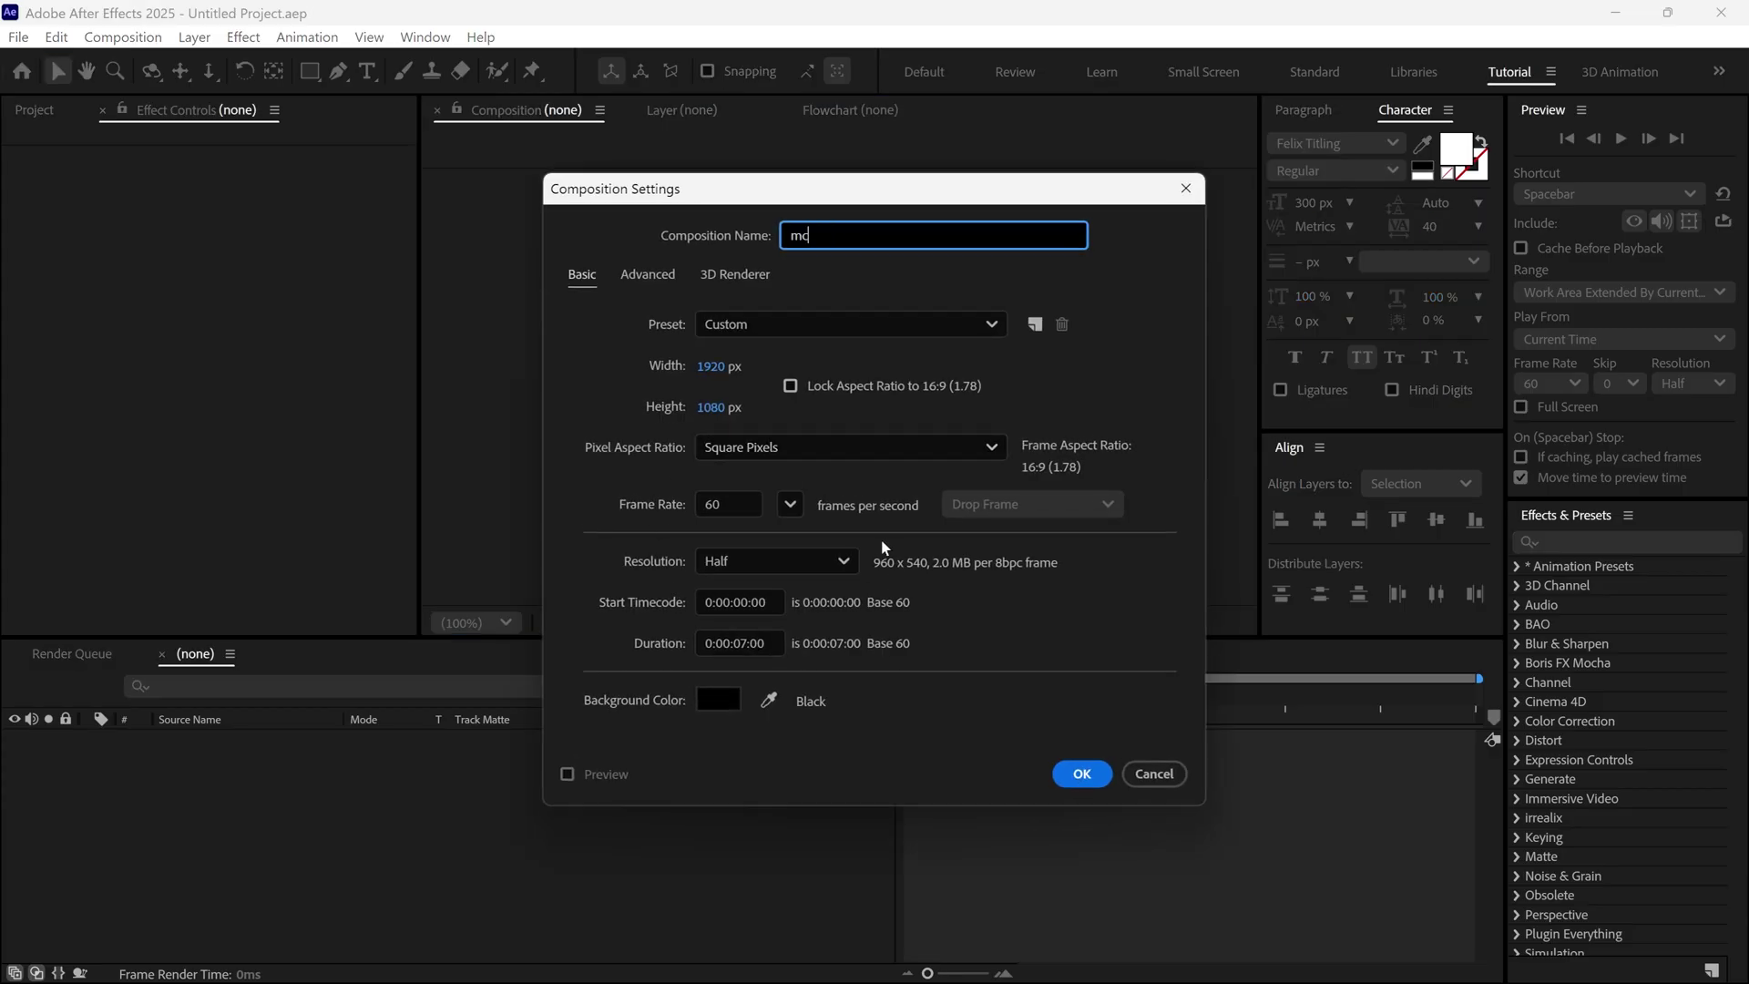
click(1083, 774)
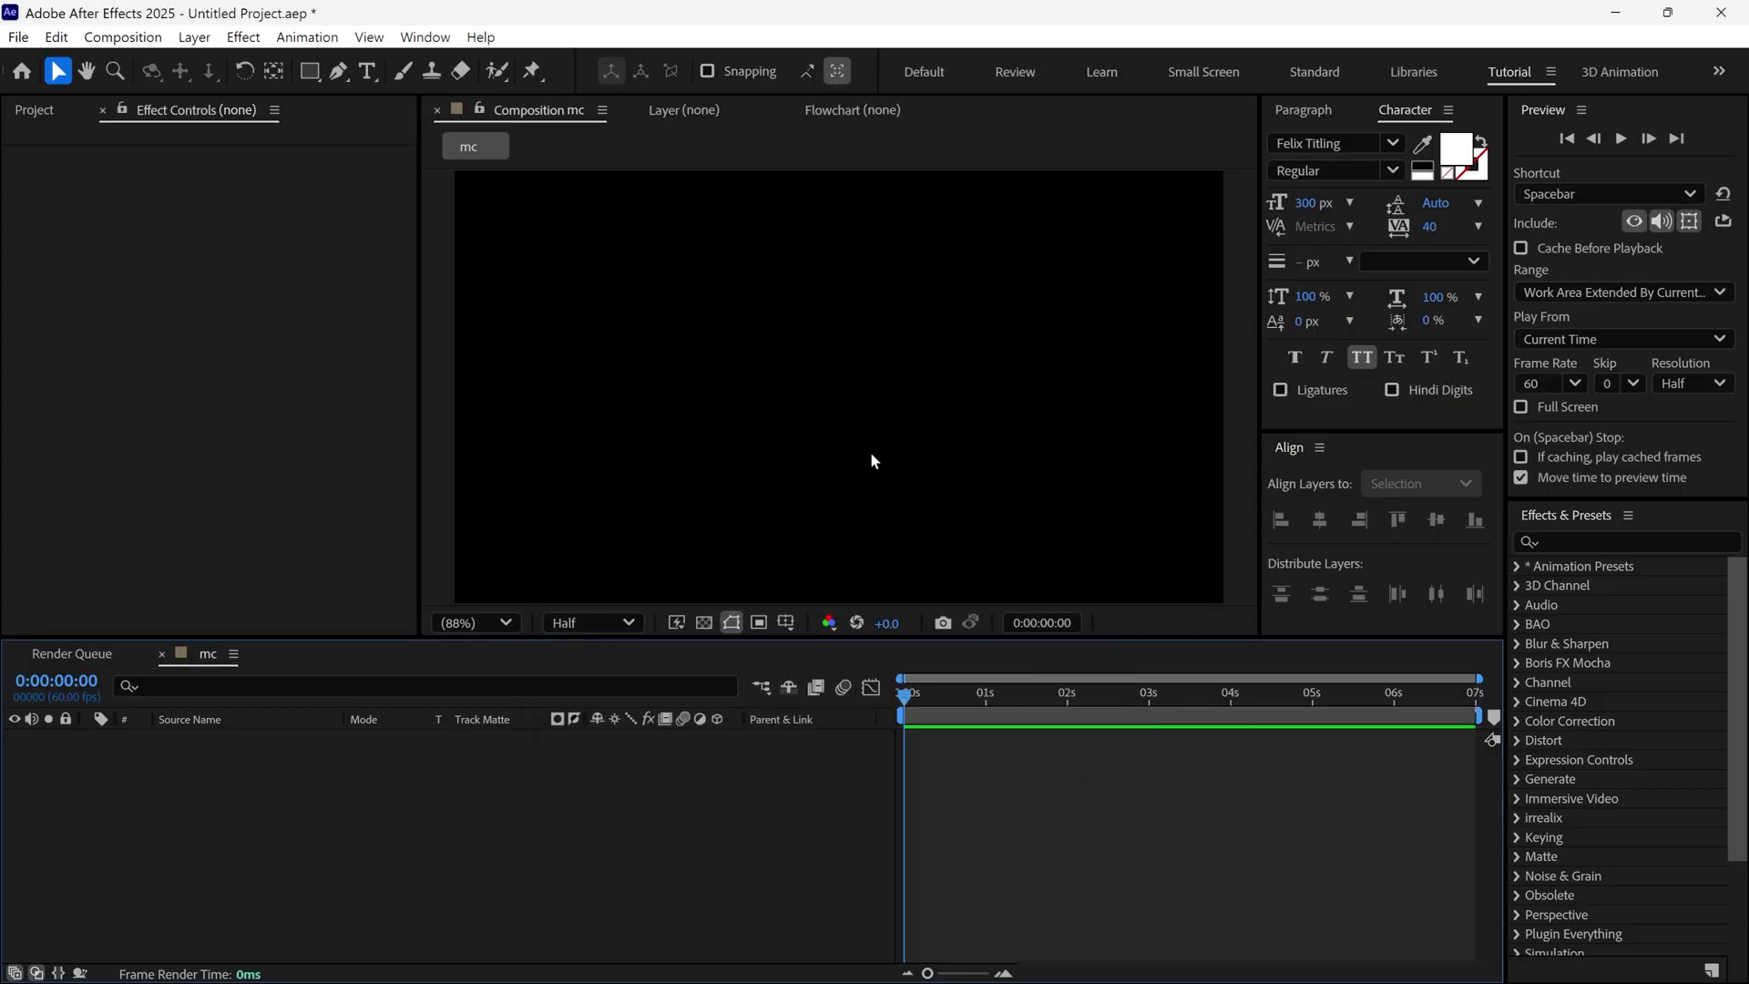
Add 'ELITE' text and centre it horizontally and vertically in the frame
click(368, 72)
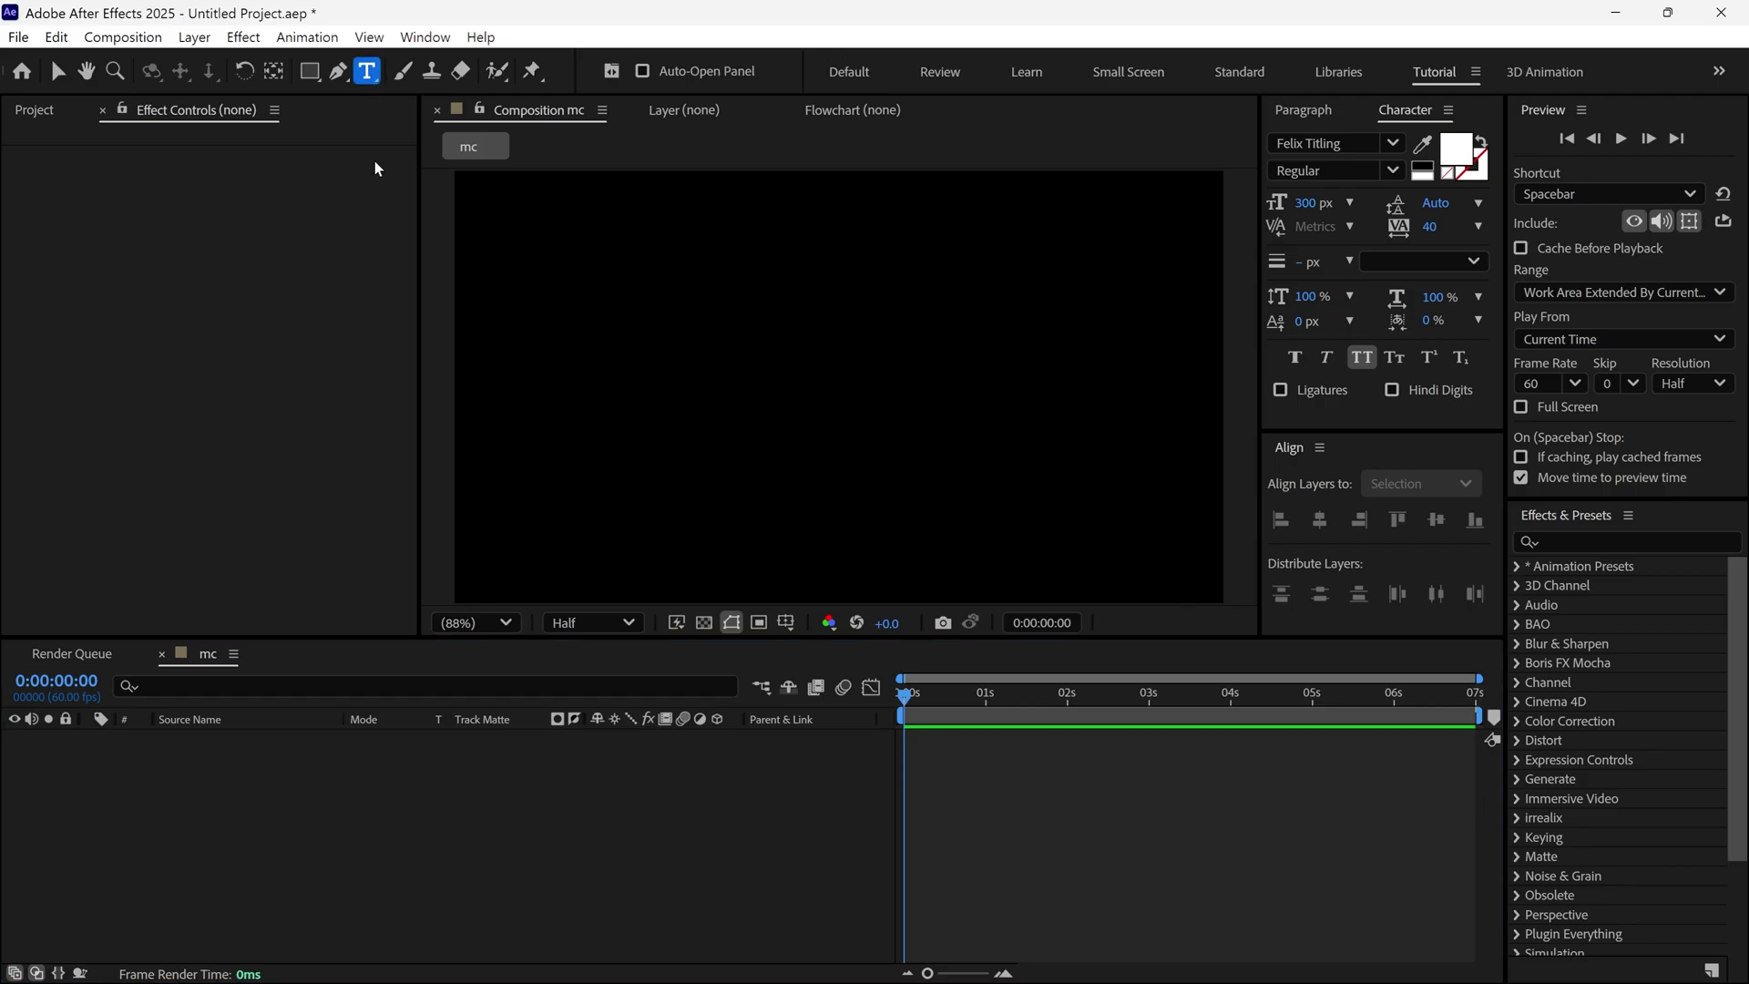
click(733, 424)
text(eli)
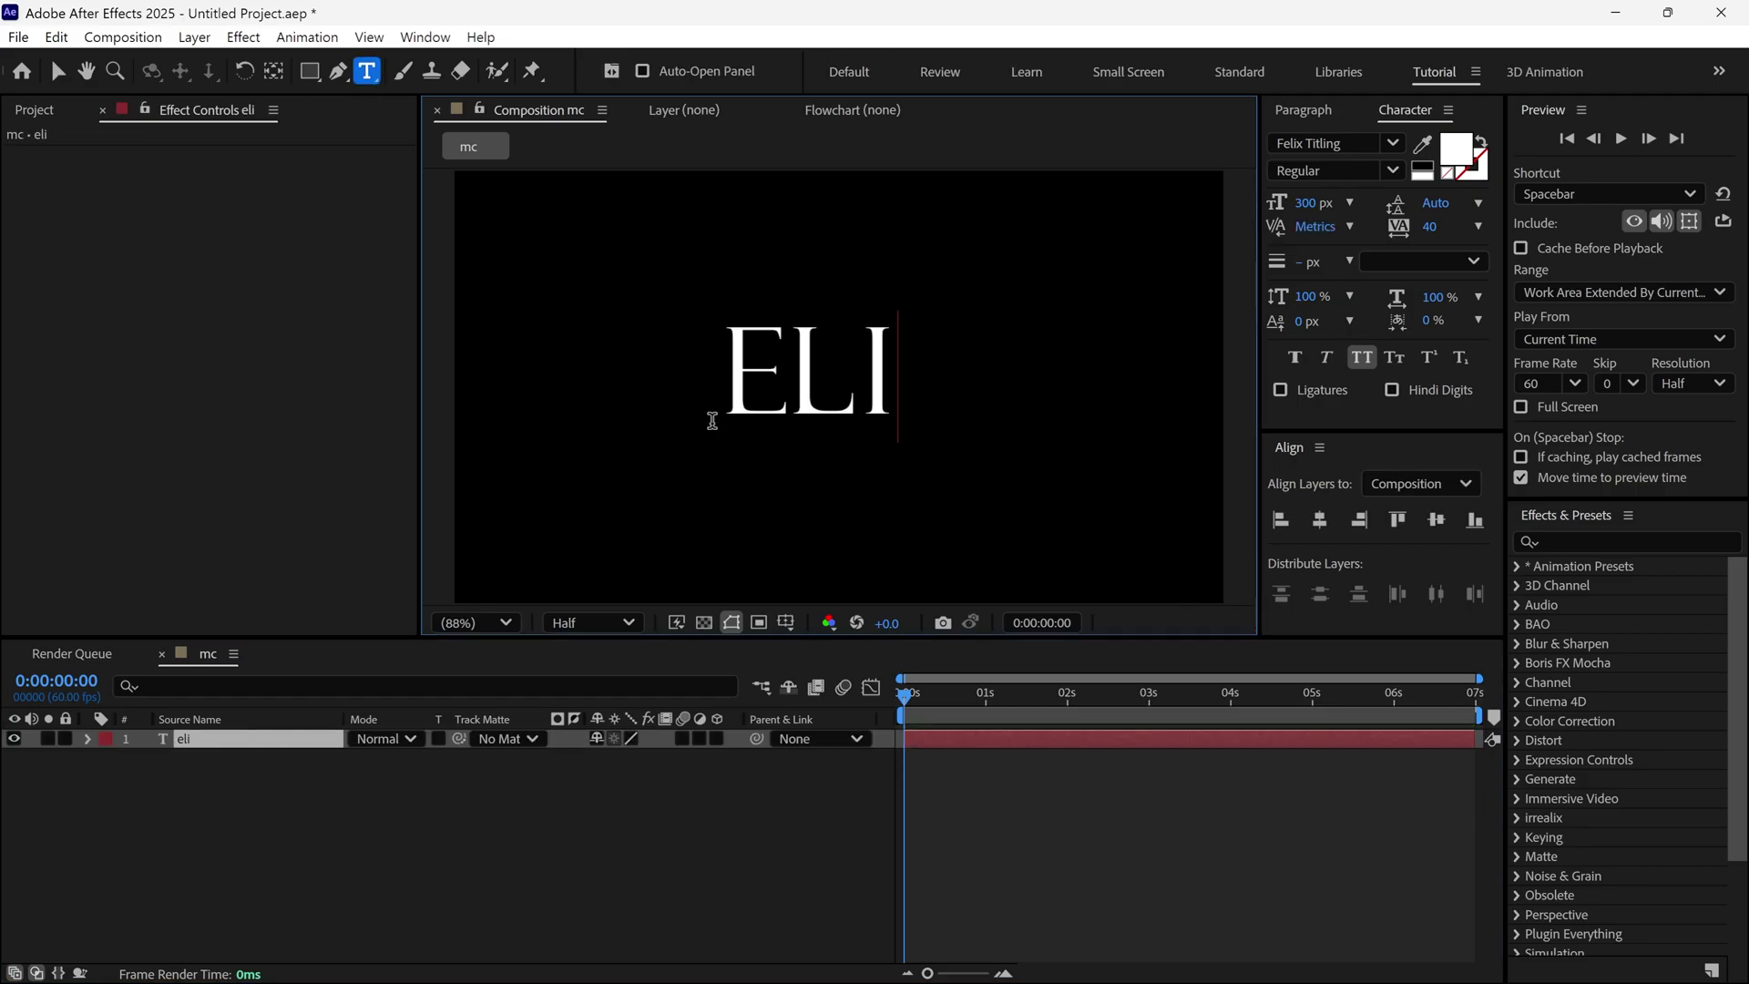
text(te)
click(1322, 523)
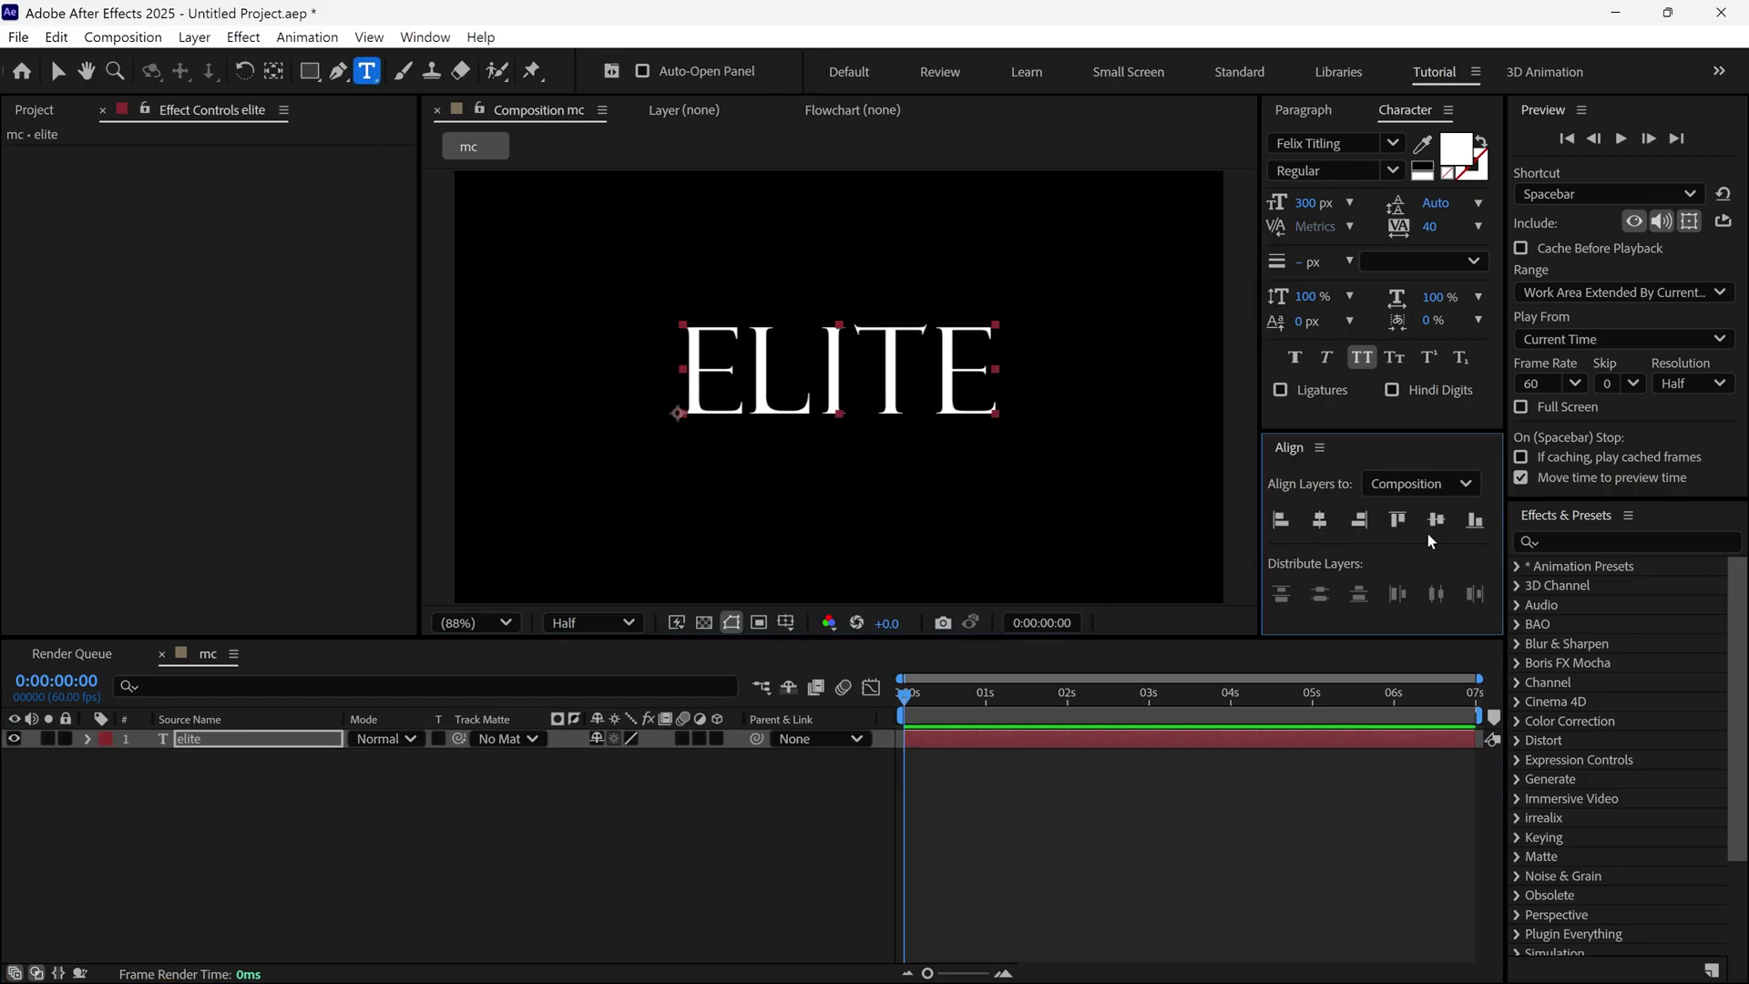
click(1433, 523)
key(v)
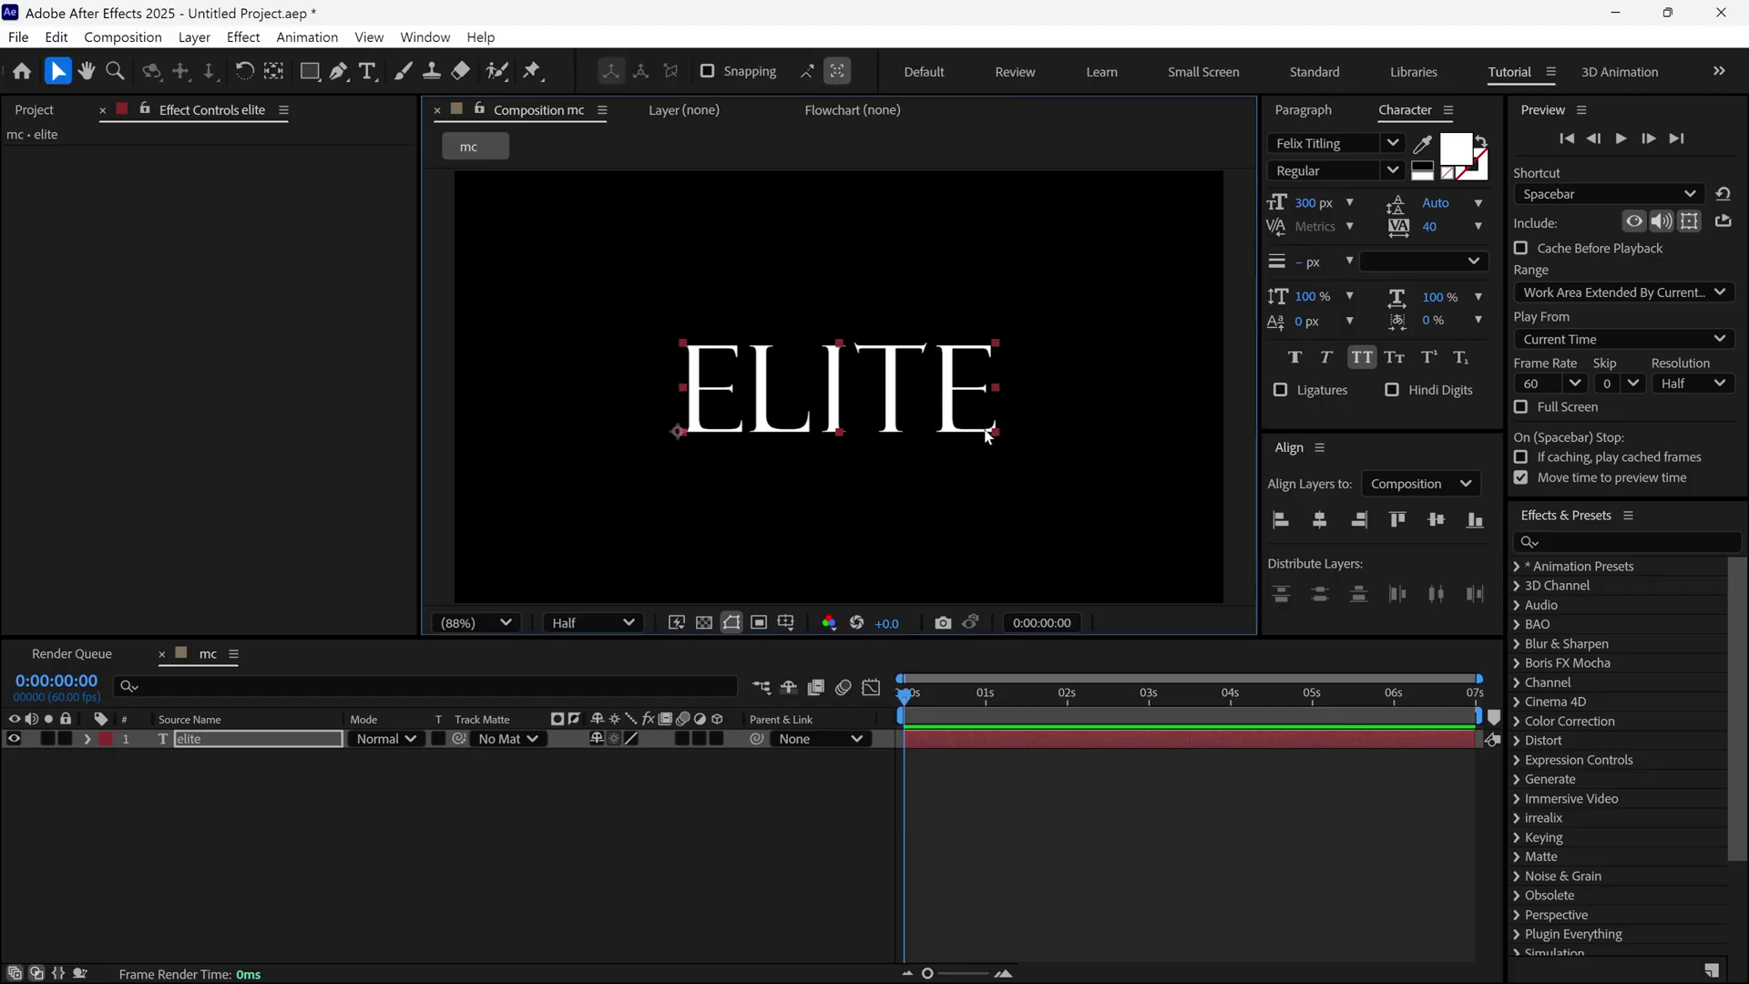
Pre-compose the ELITE text layer under the name 'Text Holder'
right_click(837, 384)
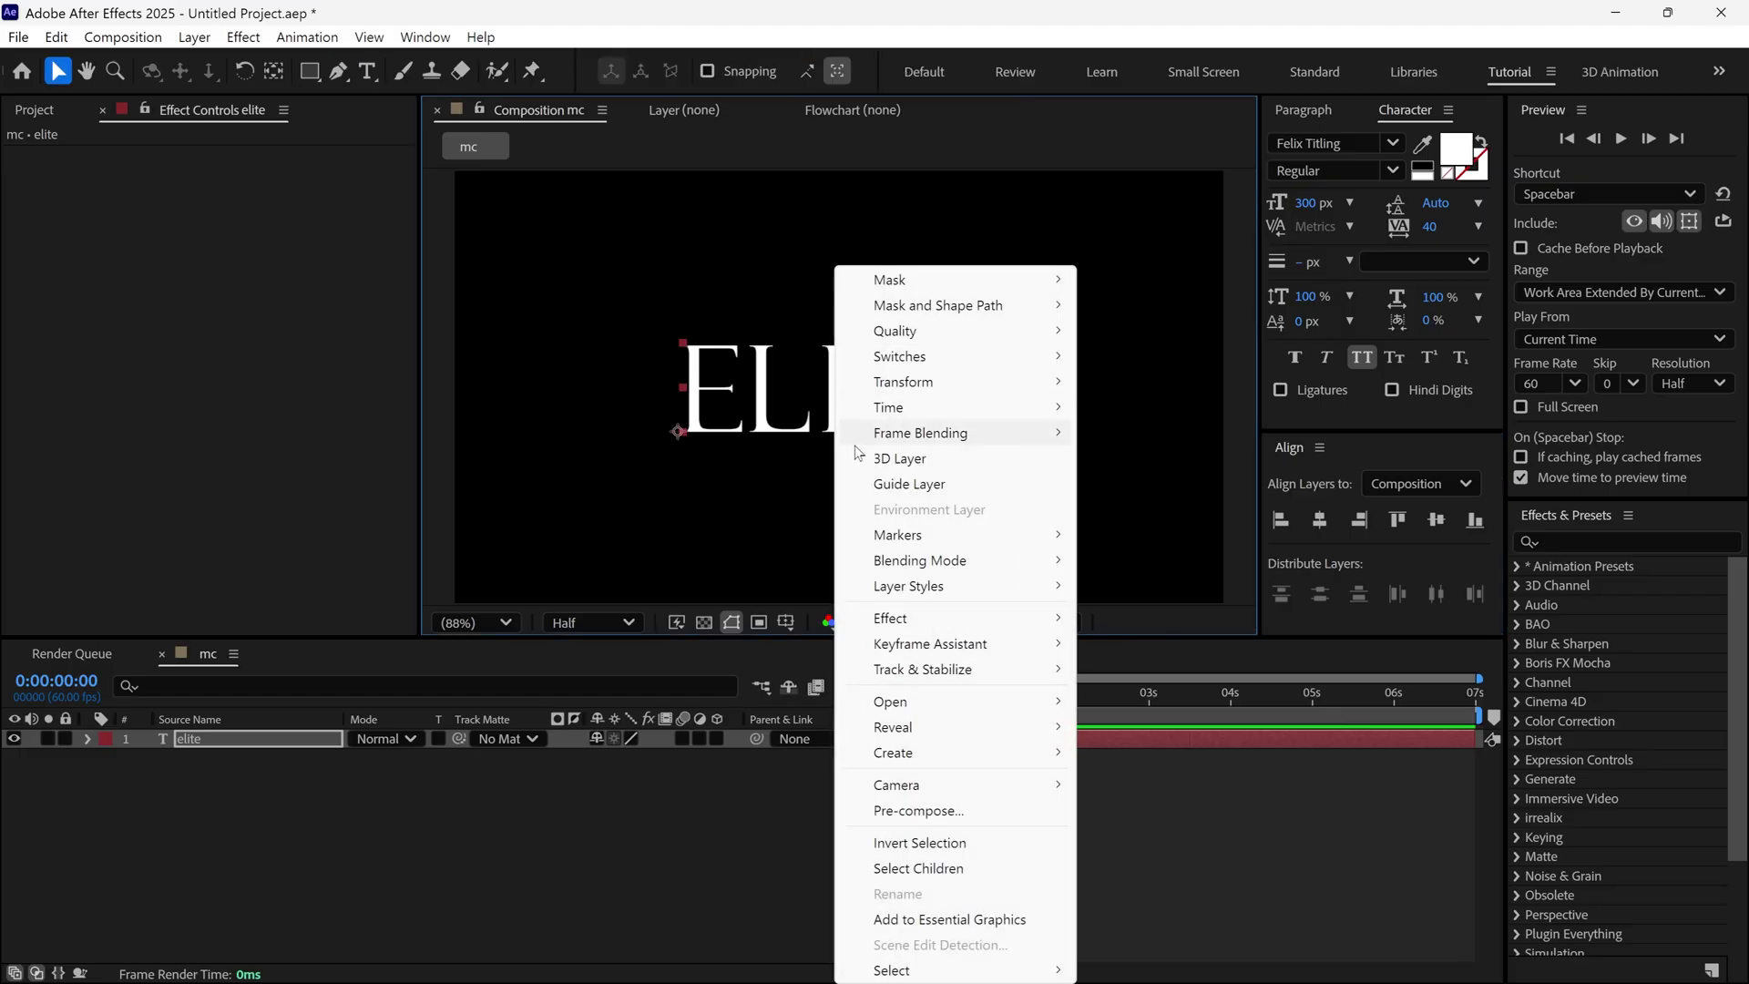
click(888, 813)
text(Text)
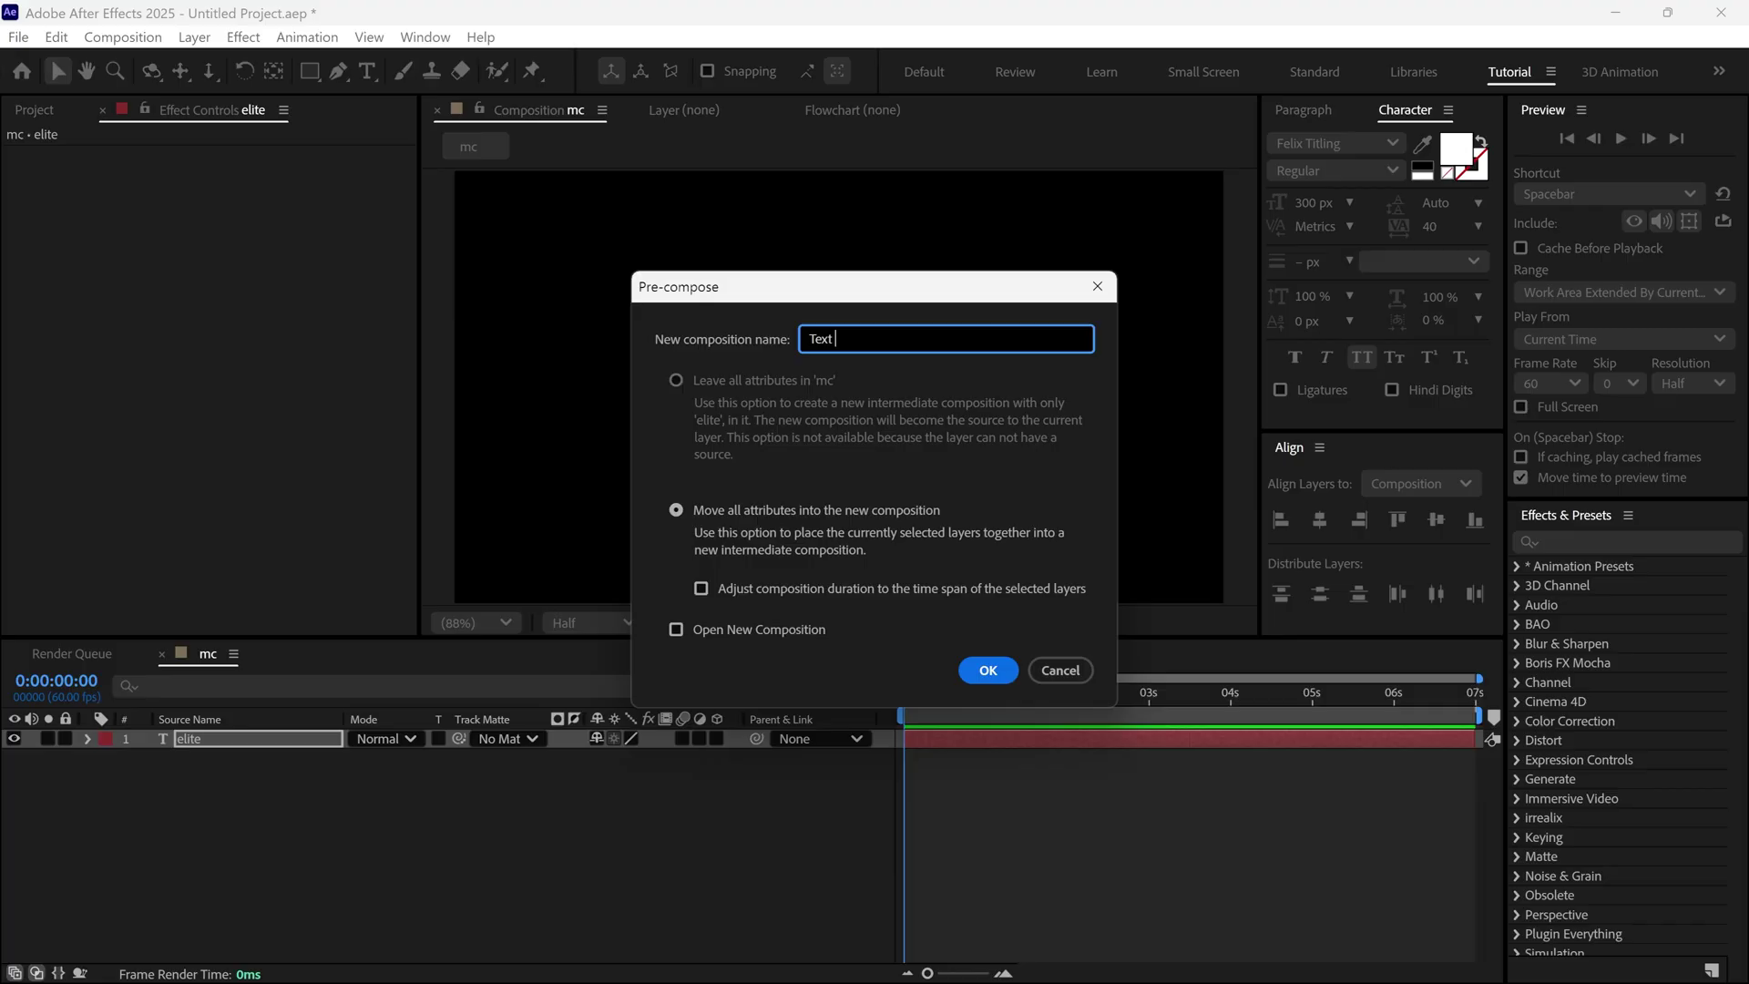
text( Holder)
Confirm the Text Holder precomp and apply CC Smear, From 734.9,521.8 on the E, To 1312.7,721.3
click(987, 670)
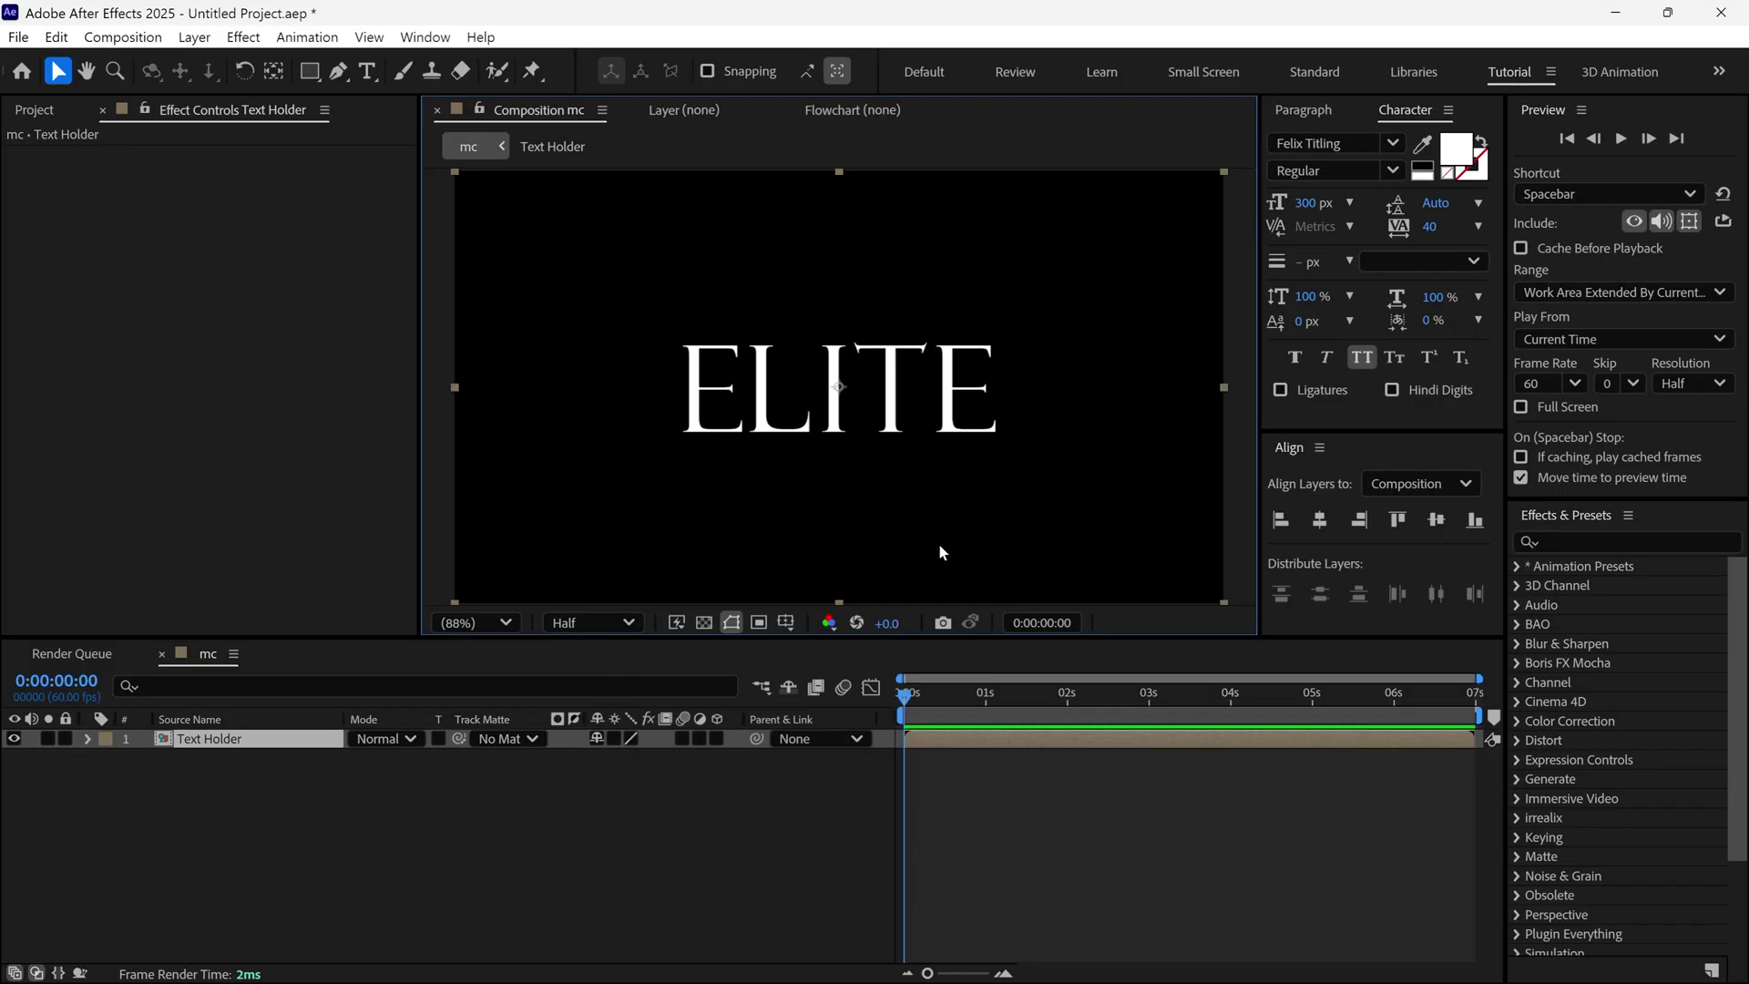
click(1578, 542)
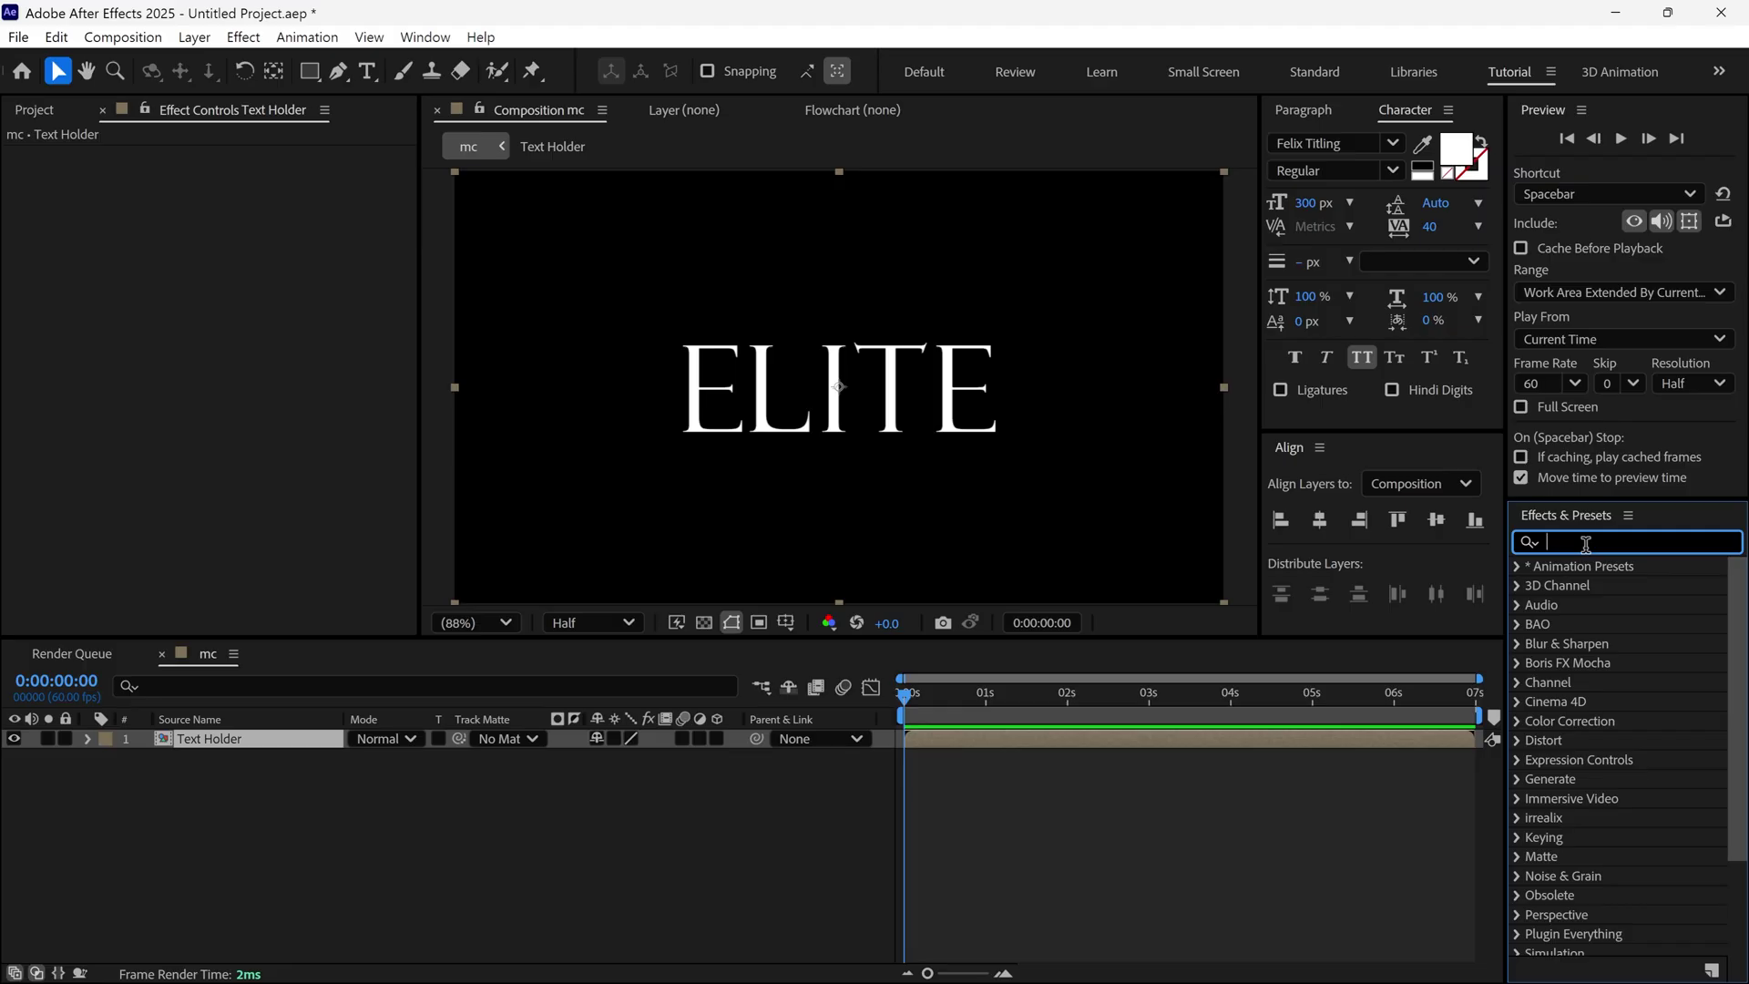
text(smear)
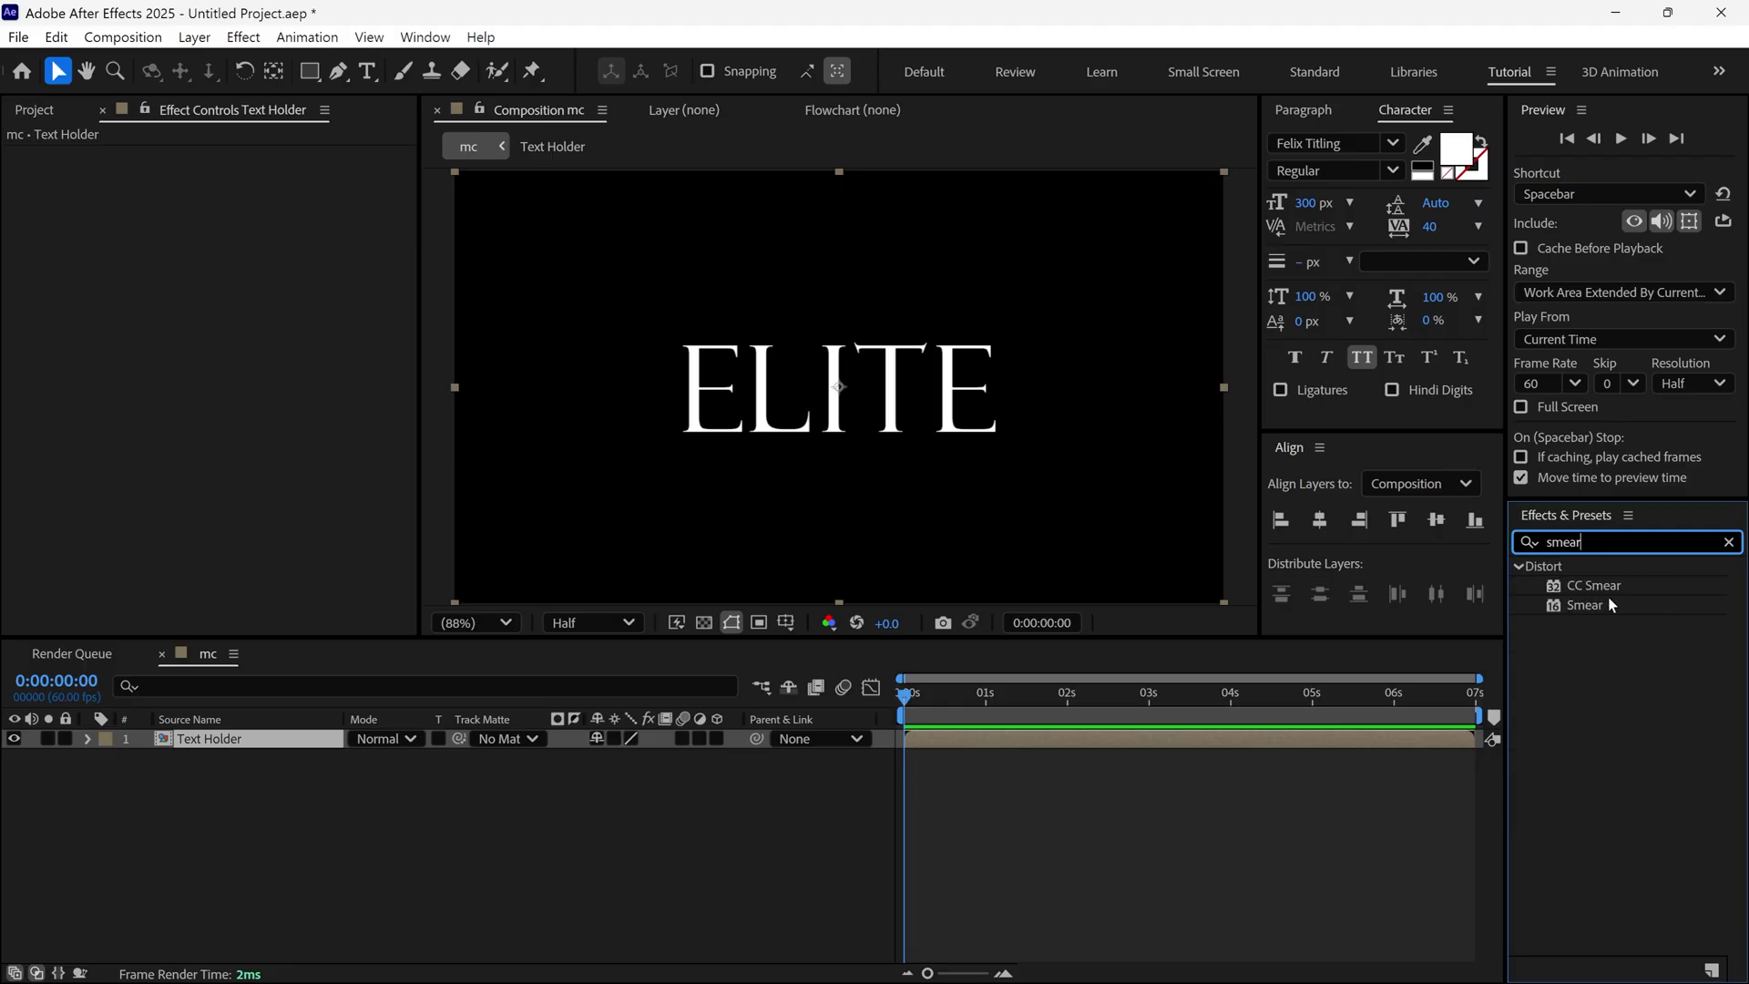
mouse_move(1599, 586)
mouse_down()
mouse_move(1097, 550)
mouse_move(921, 410)
mouse_up()
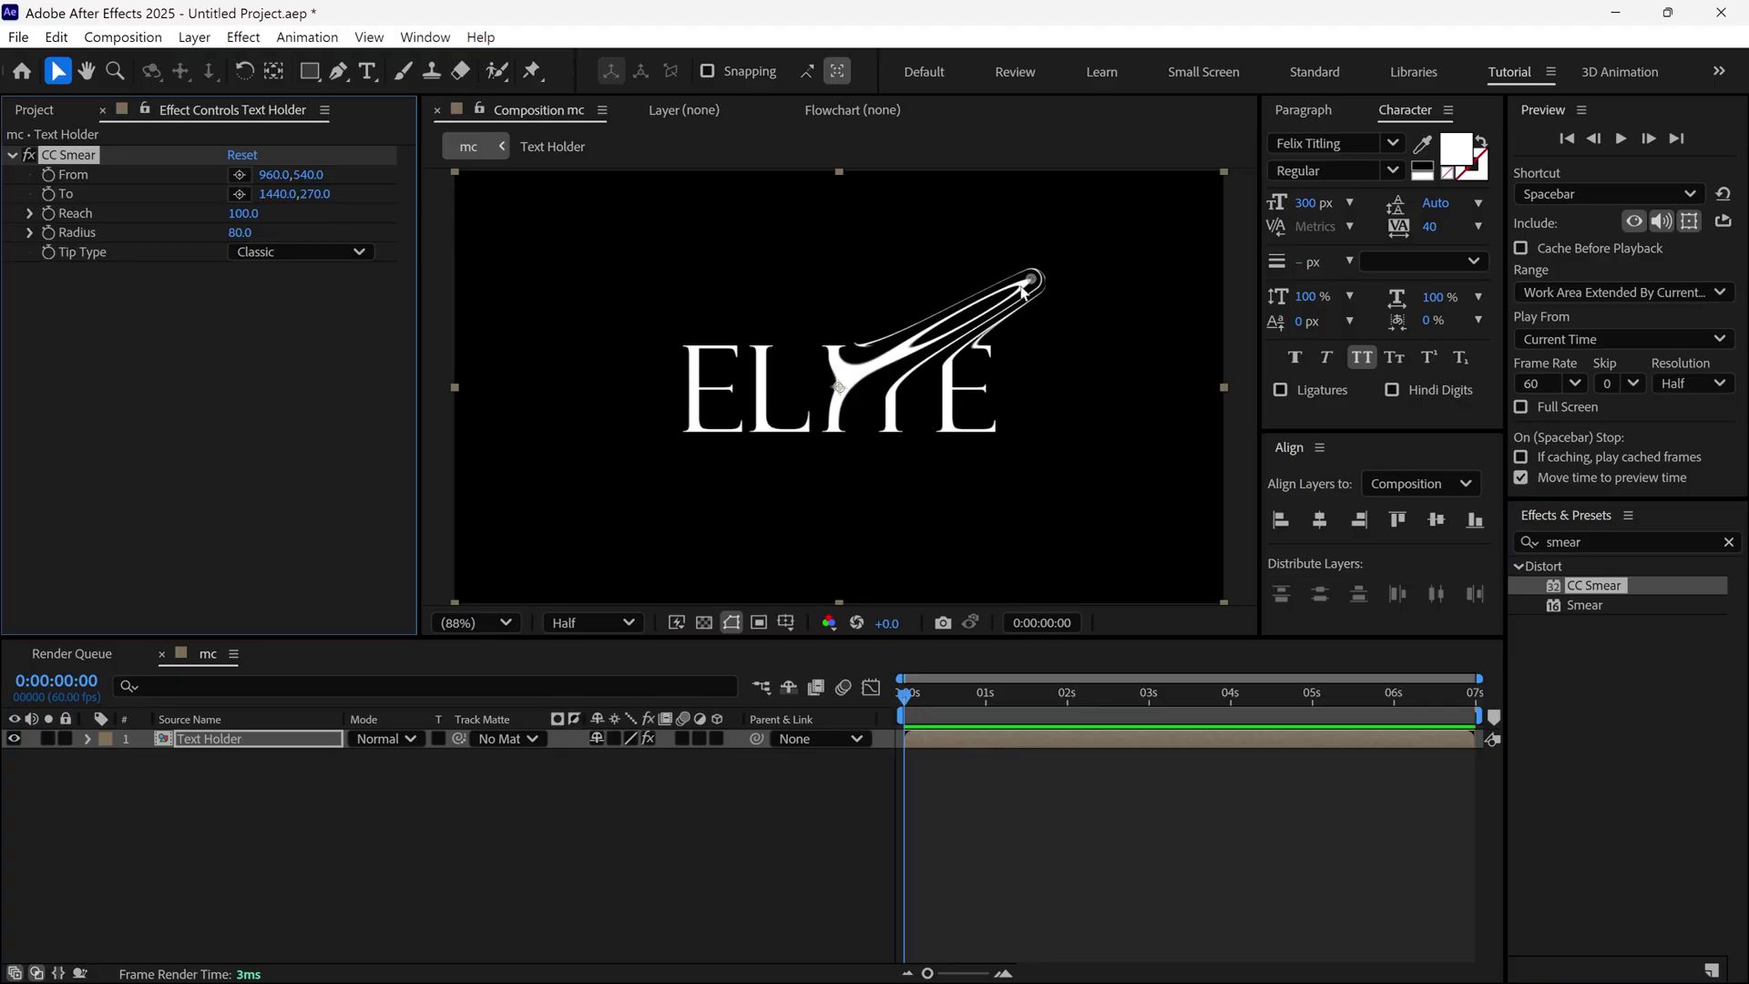
mouse_move(1024, 290)
mouse_down()
mouse_move(1048, 374)
mouse_move(847, 410)
mouse_move(956, 392)
mouse_move(982, 467)
mouse_up()
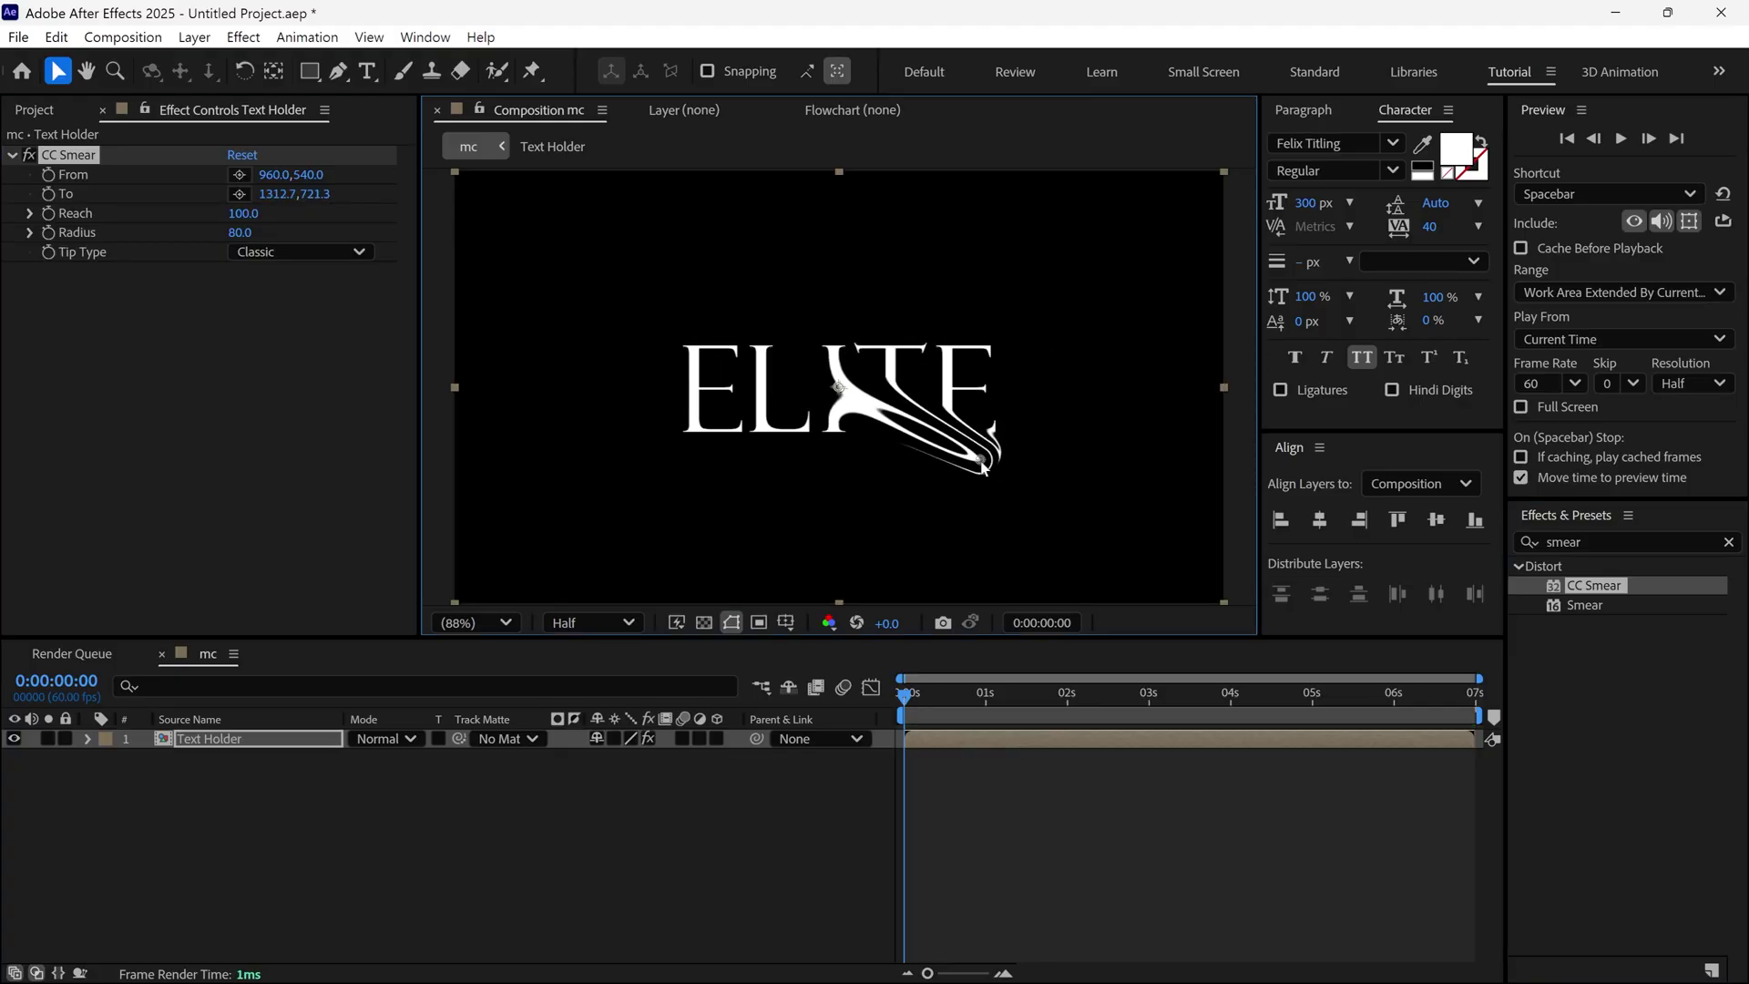
mouse_move(838, 388)
mouse_down()
mouse_move(674, 346)
mouse_move(748, 380)
mouse_up()
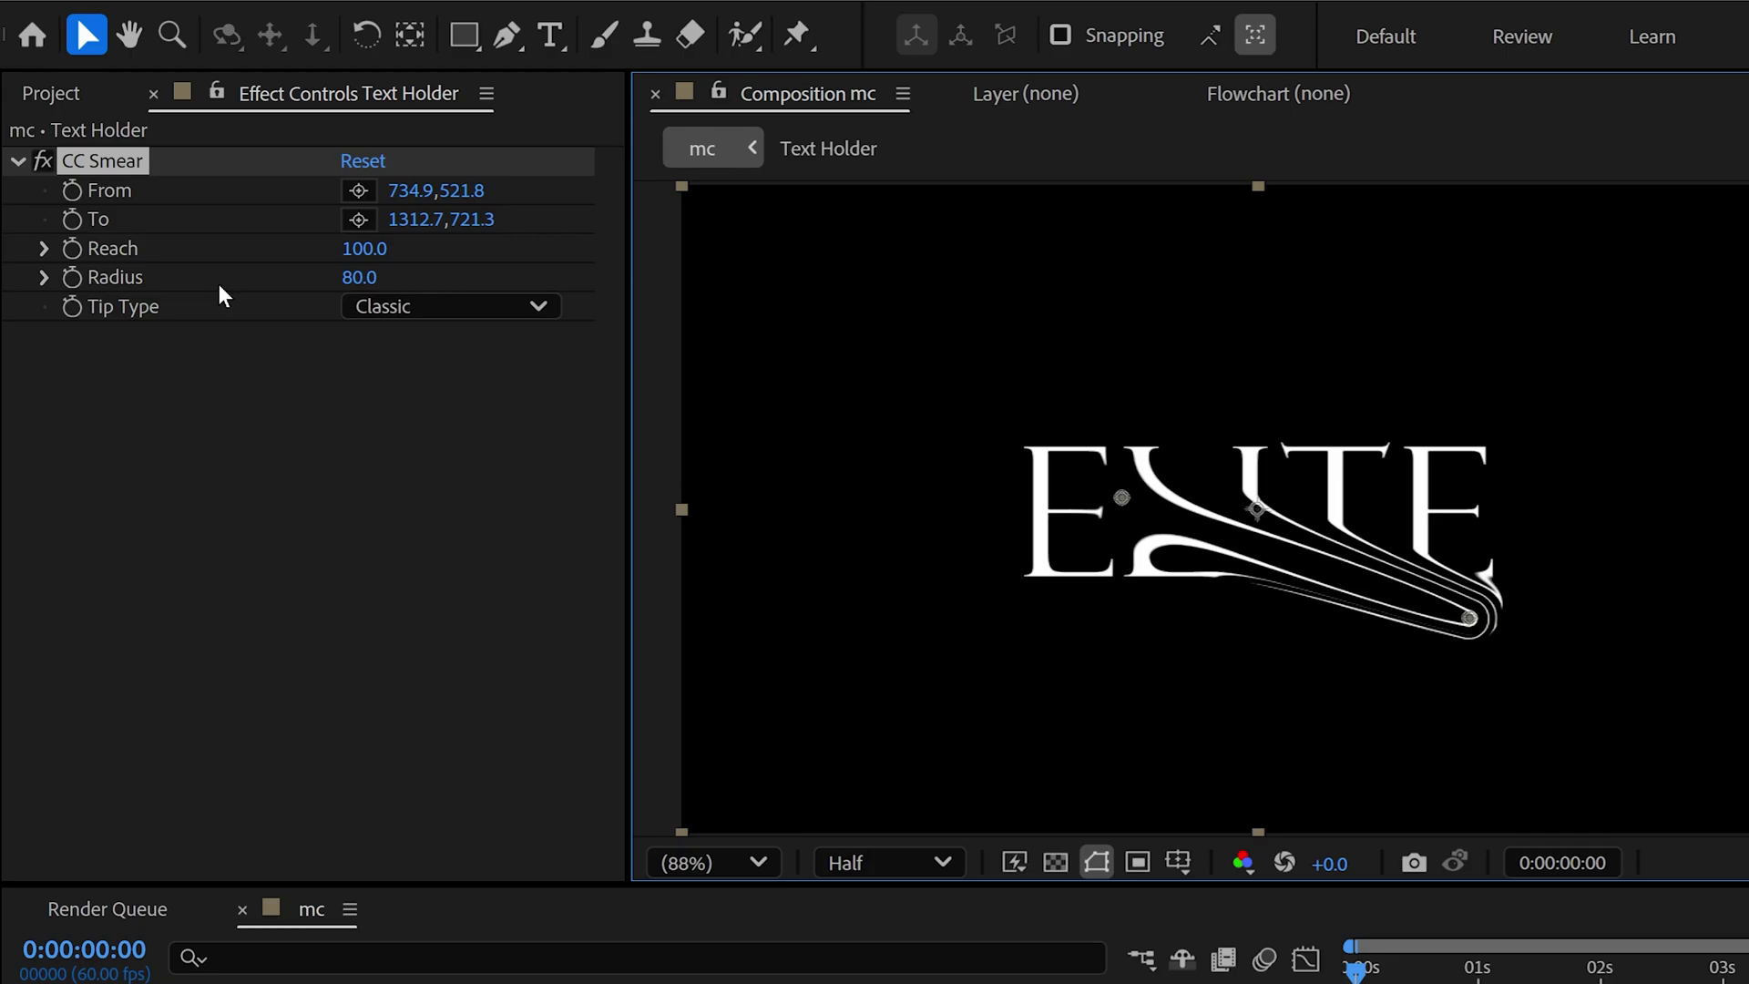
Raise CC Smear Reach to 120 and Radius to 129
click(130, 260)
mouse_move(363, 260)
mouse_down()
mouse_move(508, 273)
mouse_move(313, 276)
mouse_move(418, 301)
mouse_move(355, 300)
mouse_move(465, 300)
mouse_move(398, 303)
mouse_up()
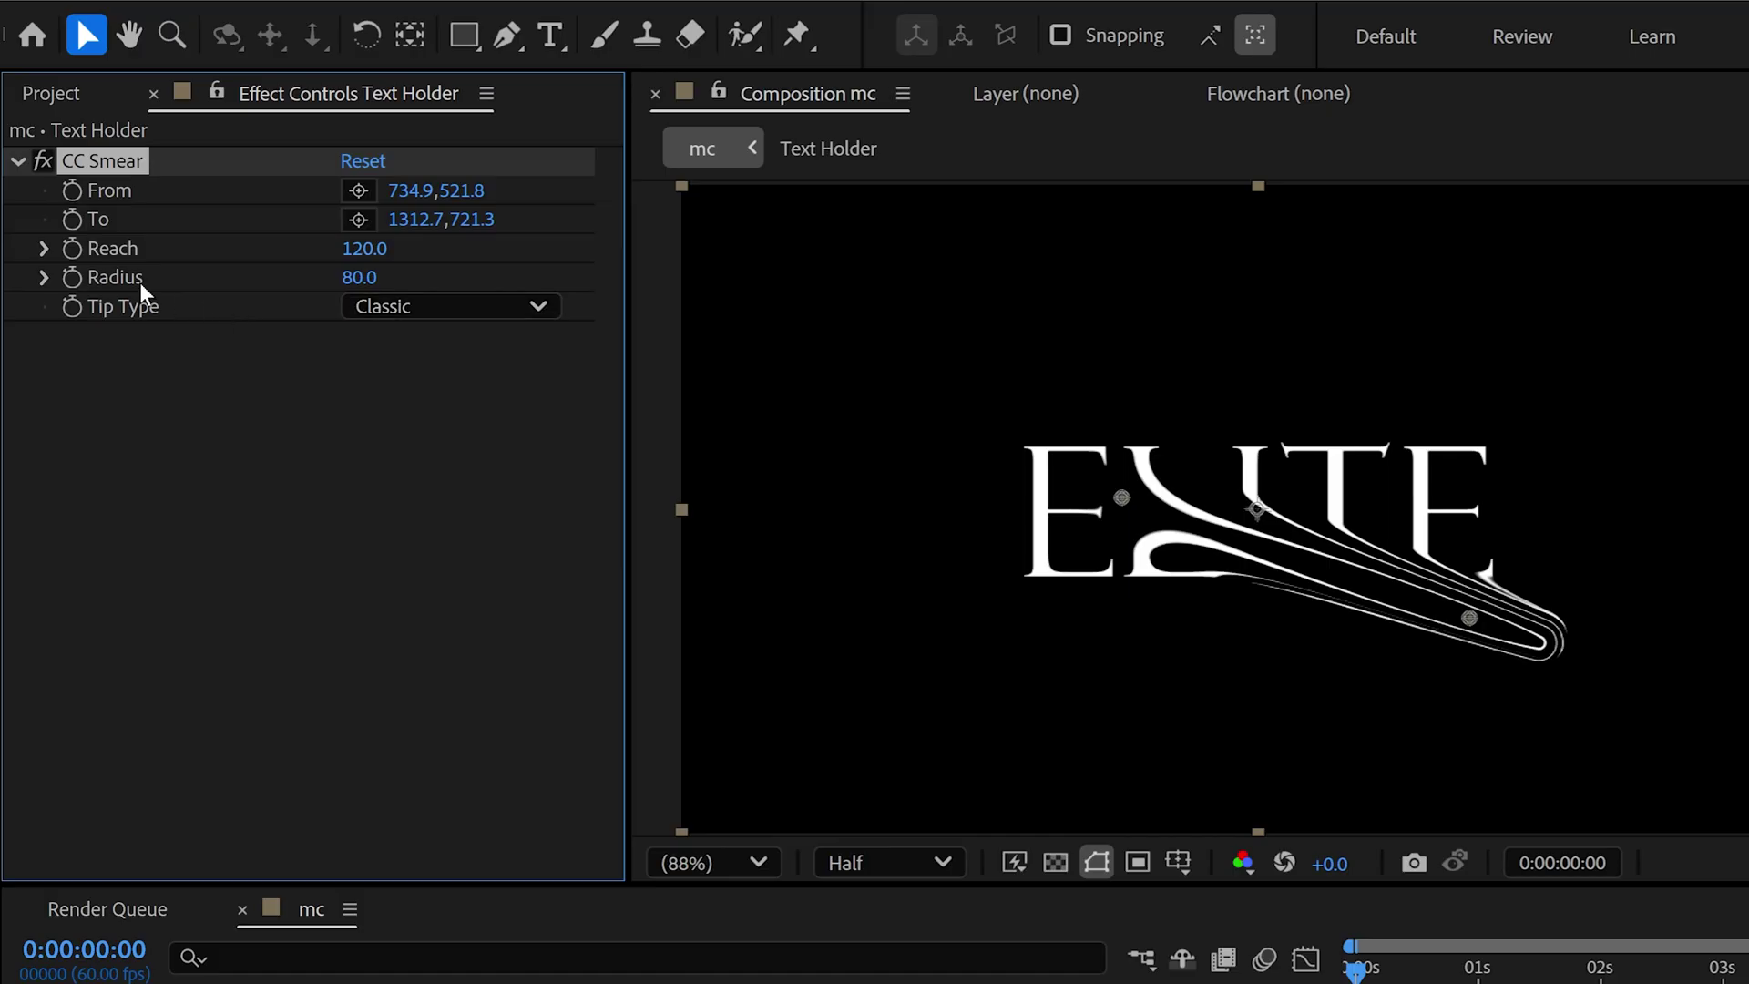
mouse_move(361, 284)
mouse_down()
mouse_move(535, 293)
mouse_move(468, 297)
mouse_move(565, 315)
mouse_move(486, 335)
mouse_up()
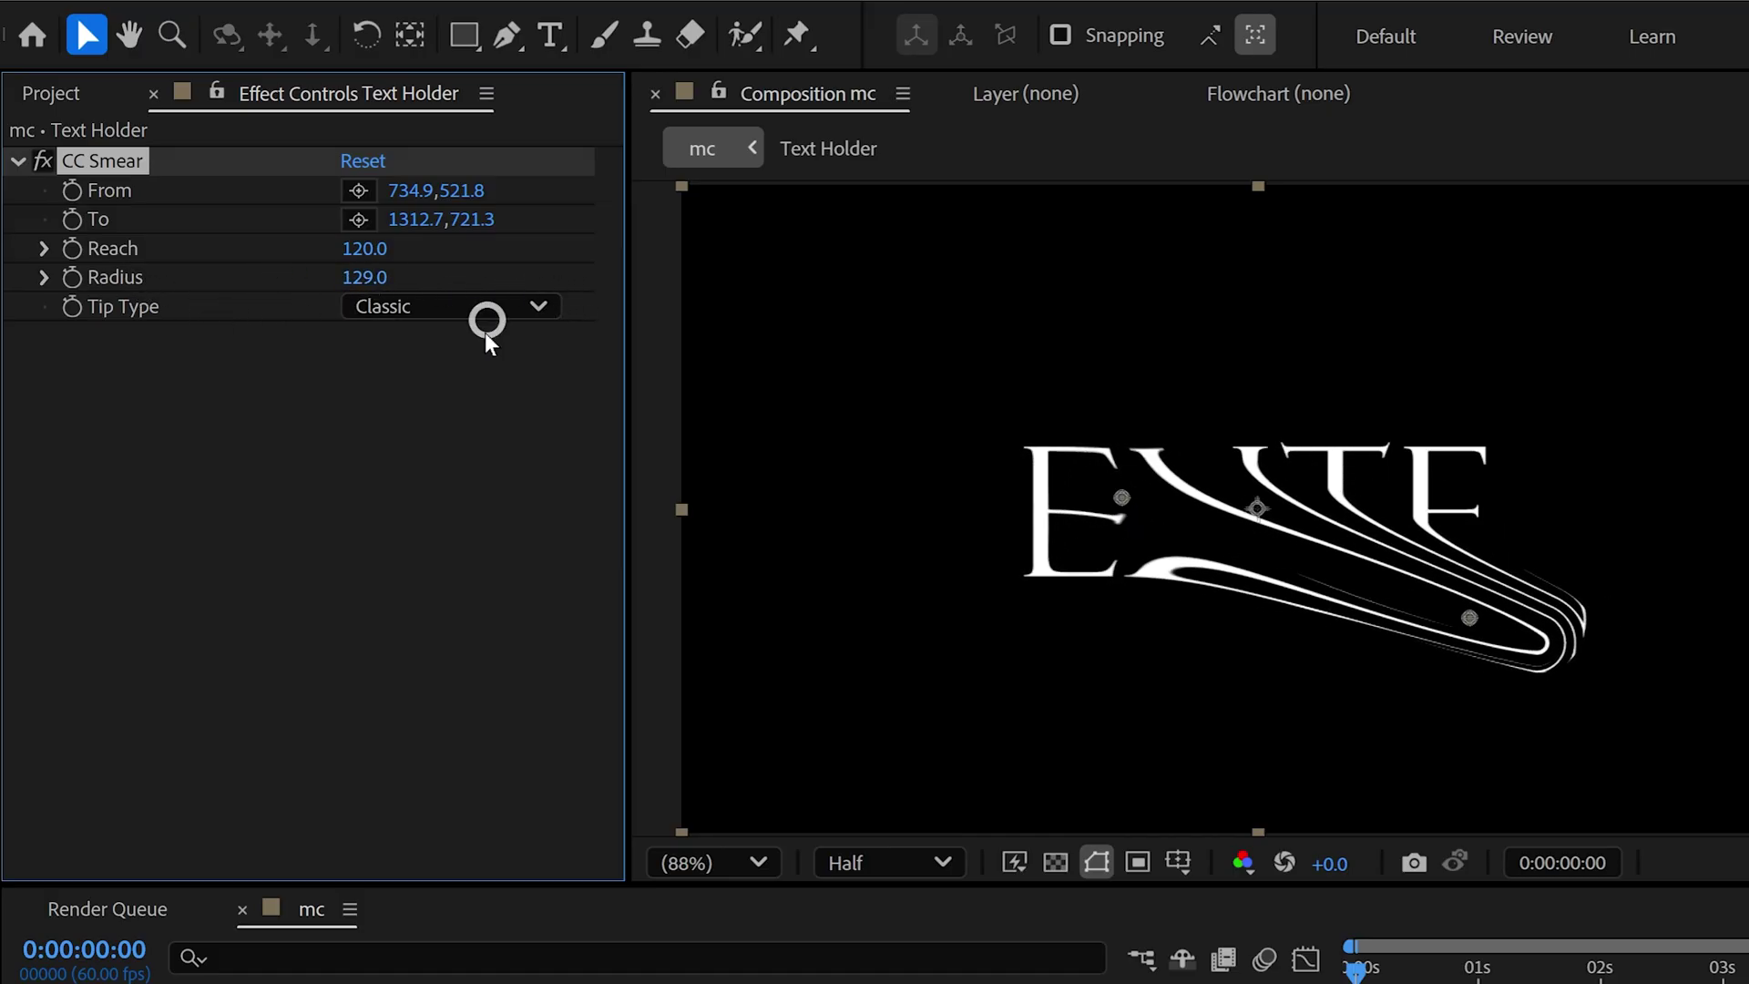
Try the Wizard tip type, then set it back to Classic
click(500, 307)
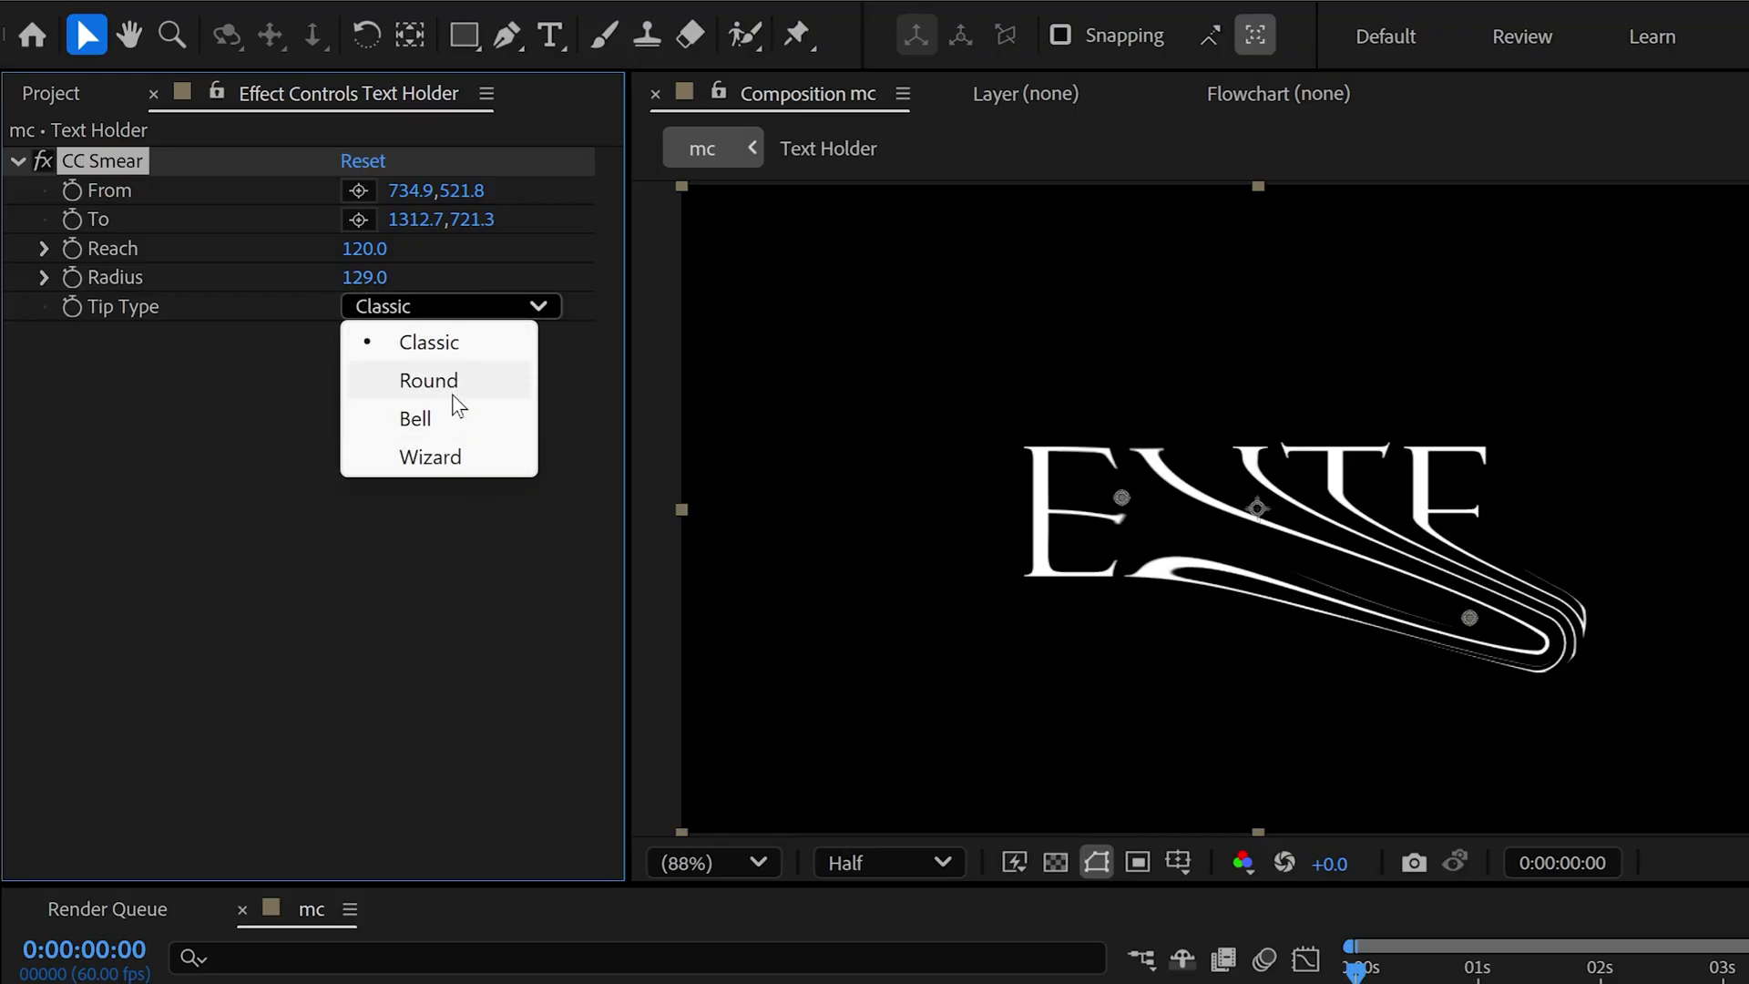
click(453, 456)
click(468, 310)
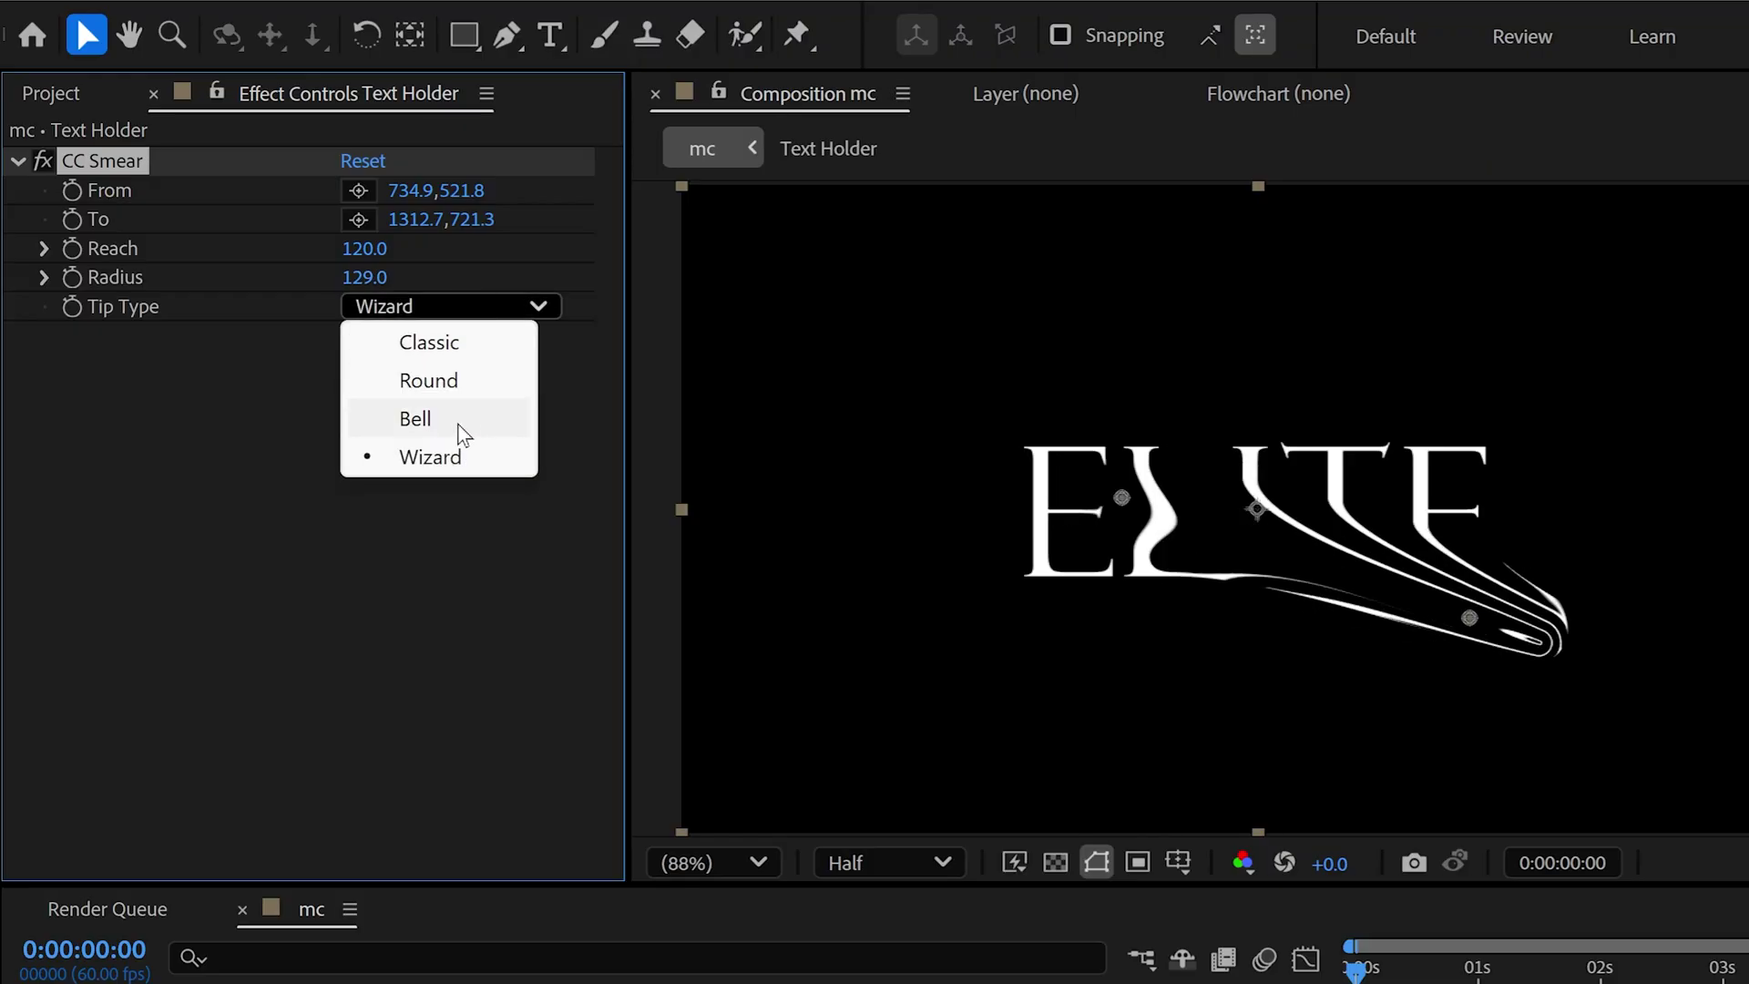
click(430, 346)
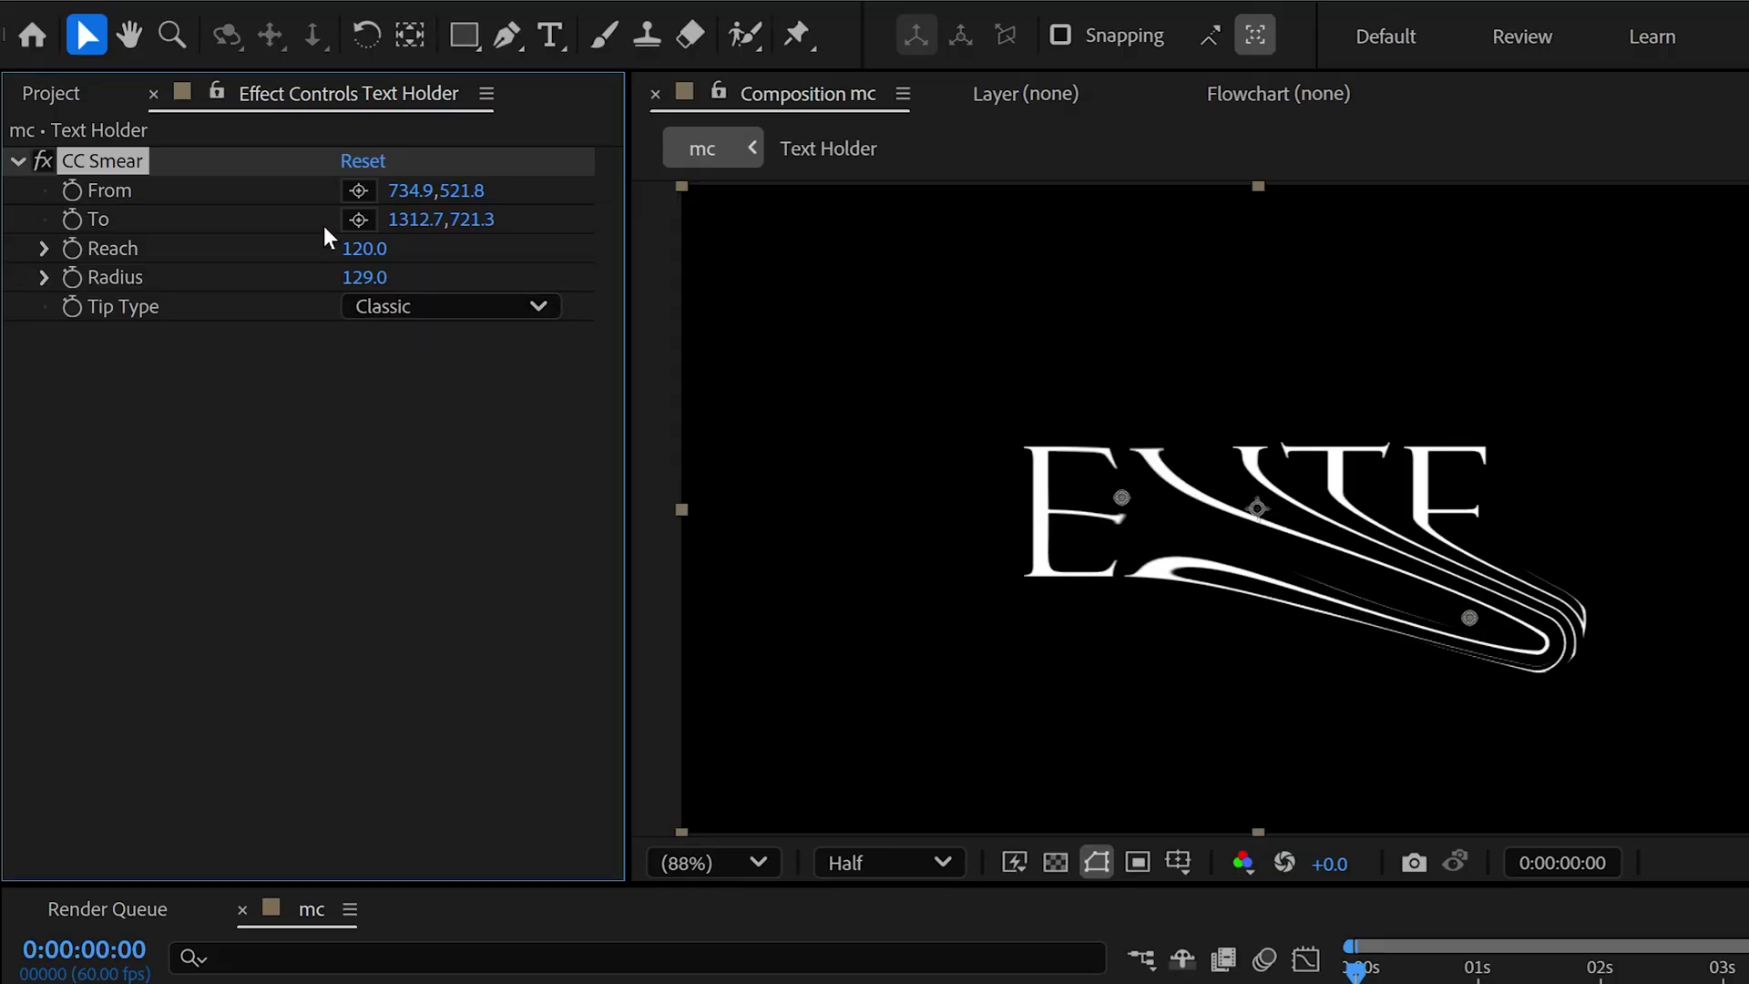
Reset CC Smear and place its From point just below the text centre
click(364, 162)
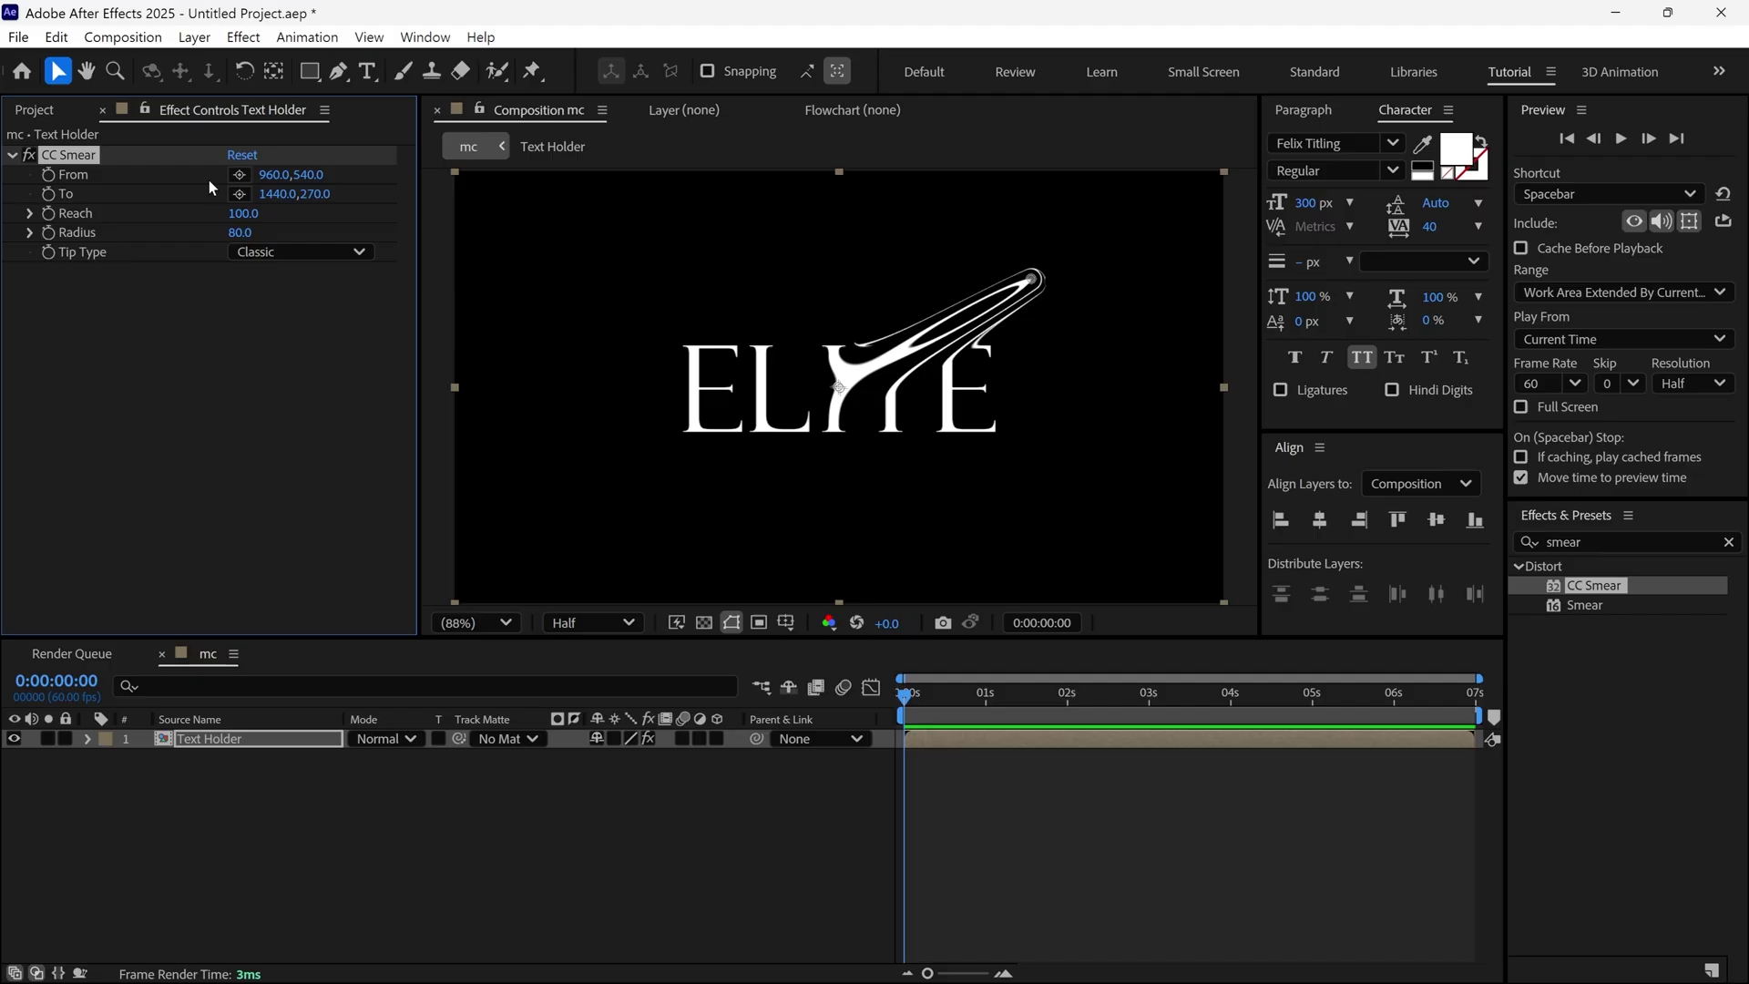
click(239, 176)
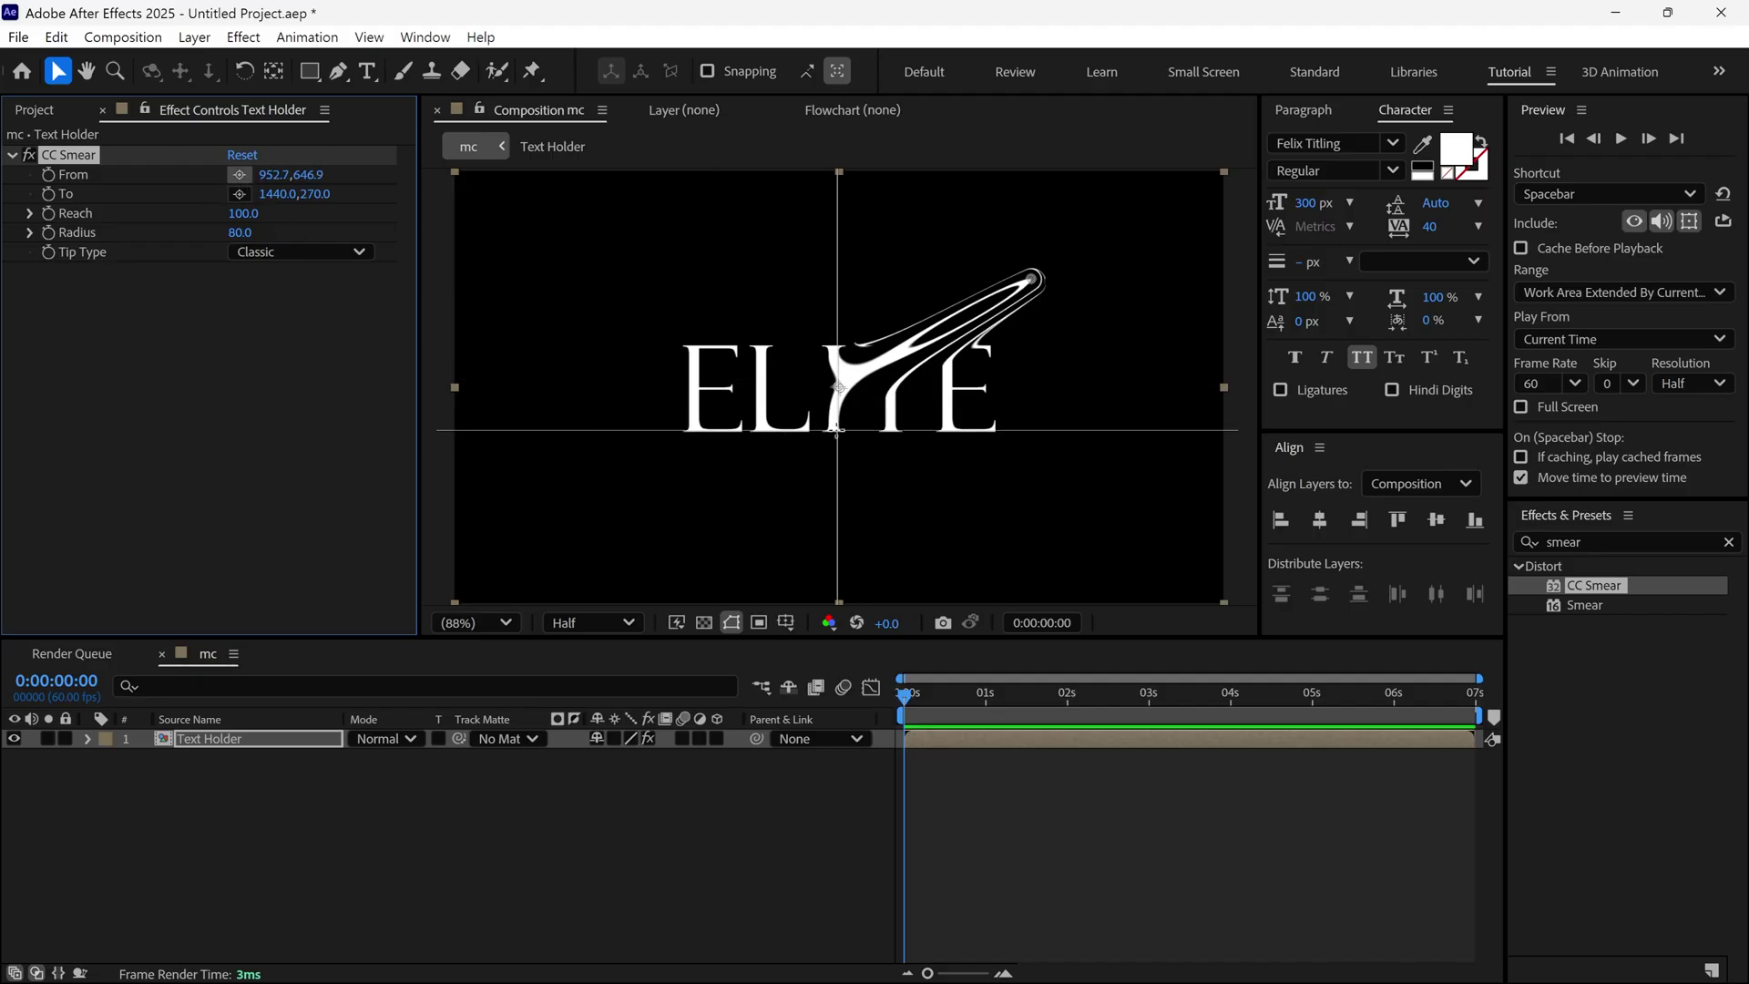
click(834, 433)
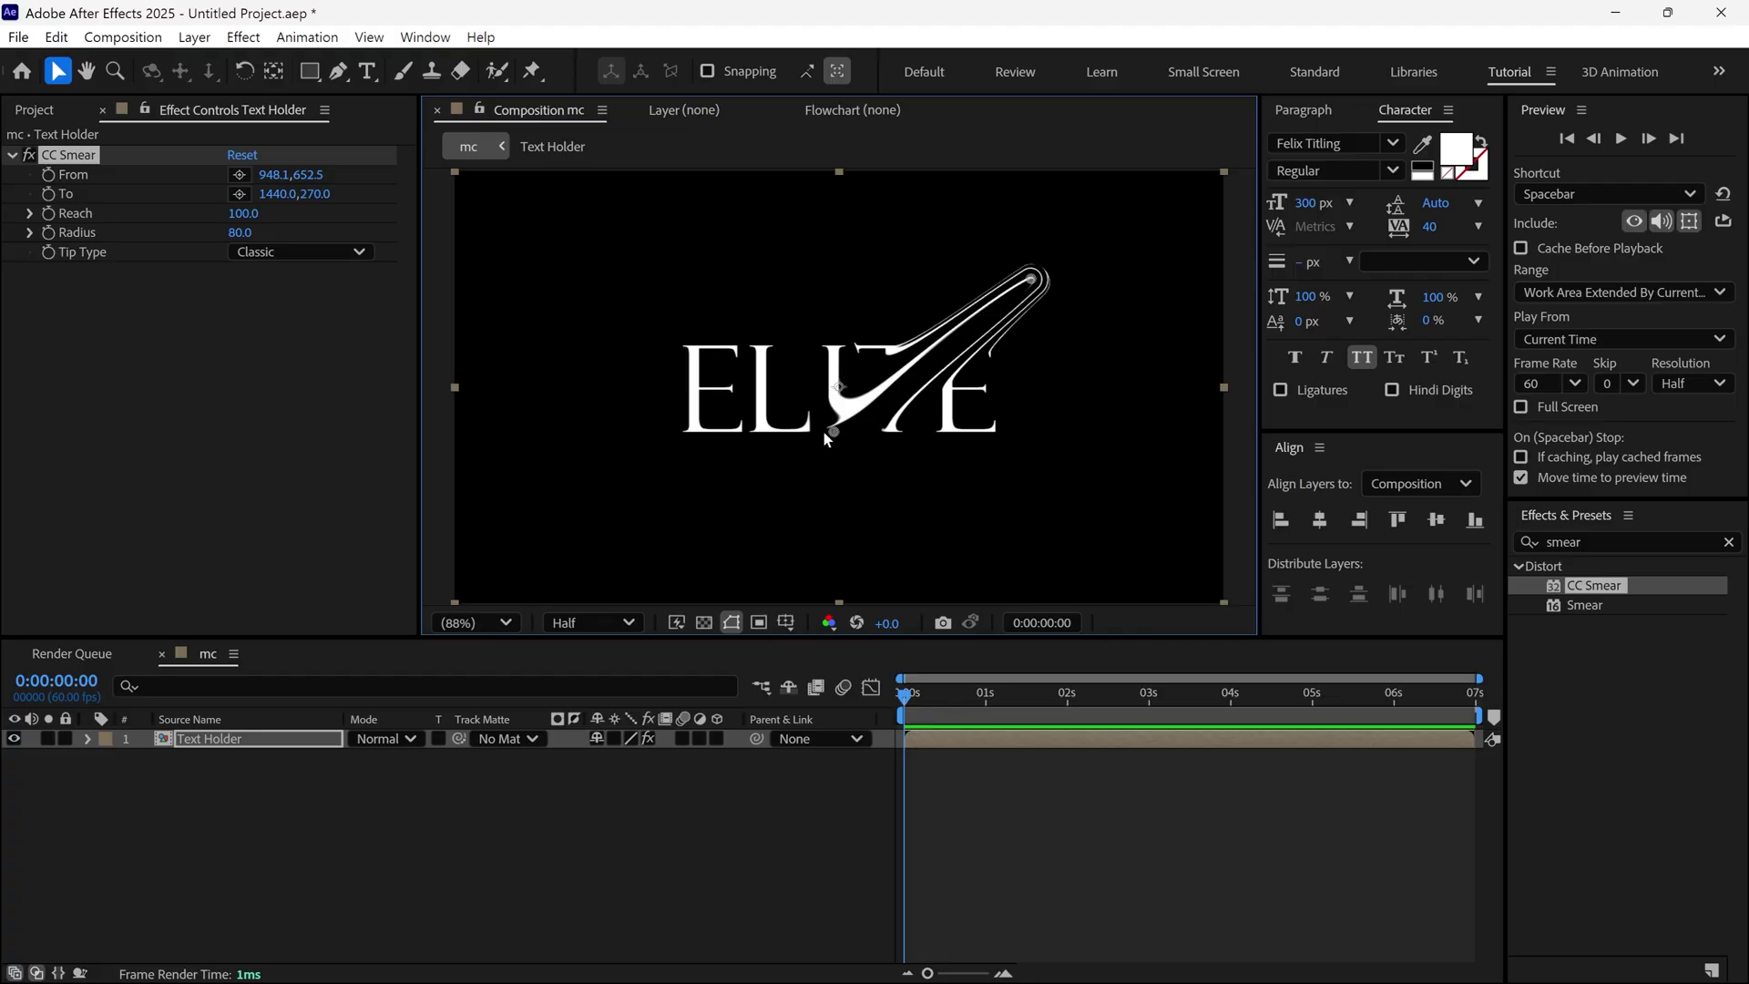
Keyframe the To point below the I at 952.3,926.0 and set Reach to 0
click(50, 194)
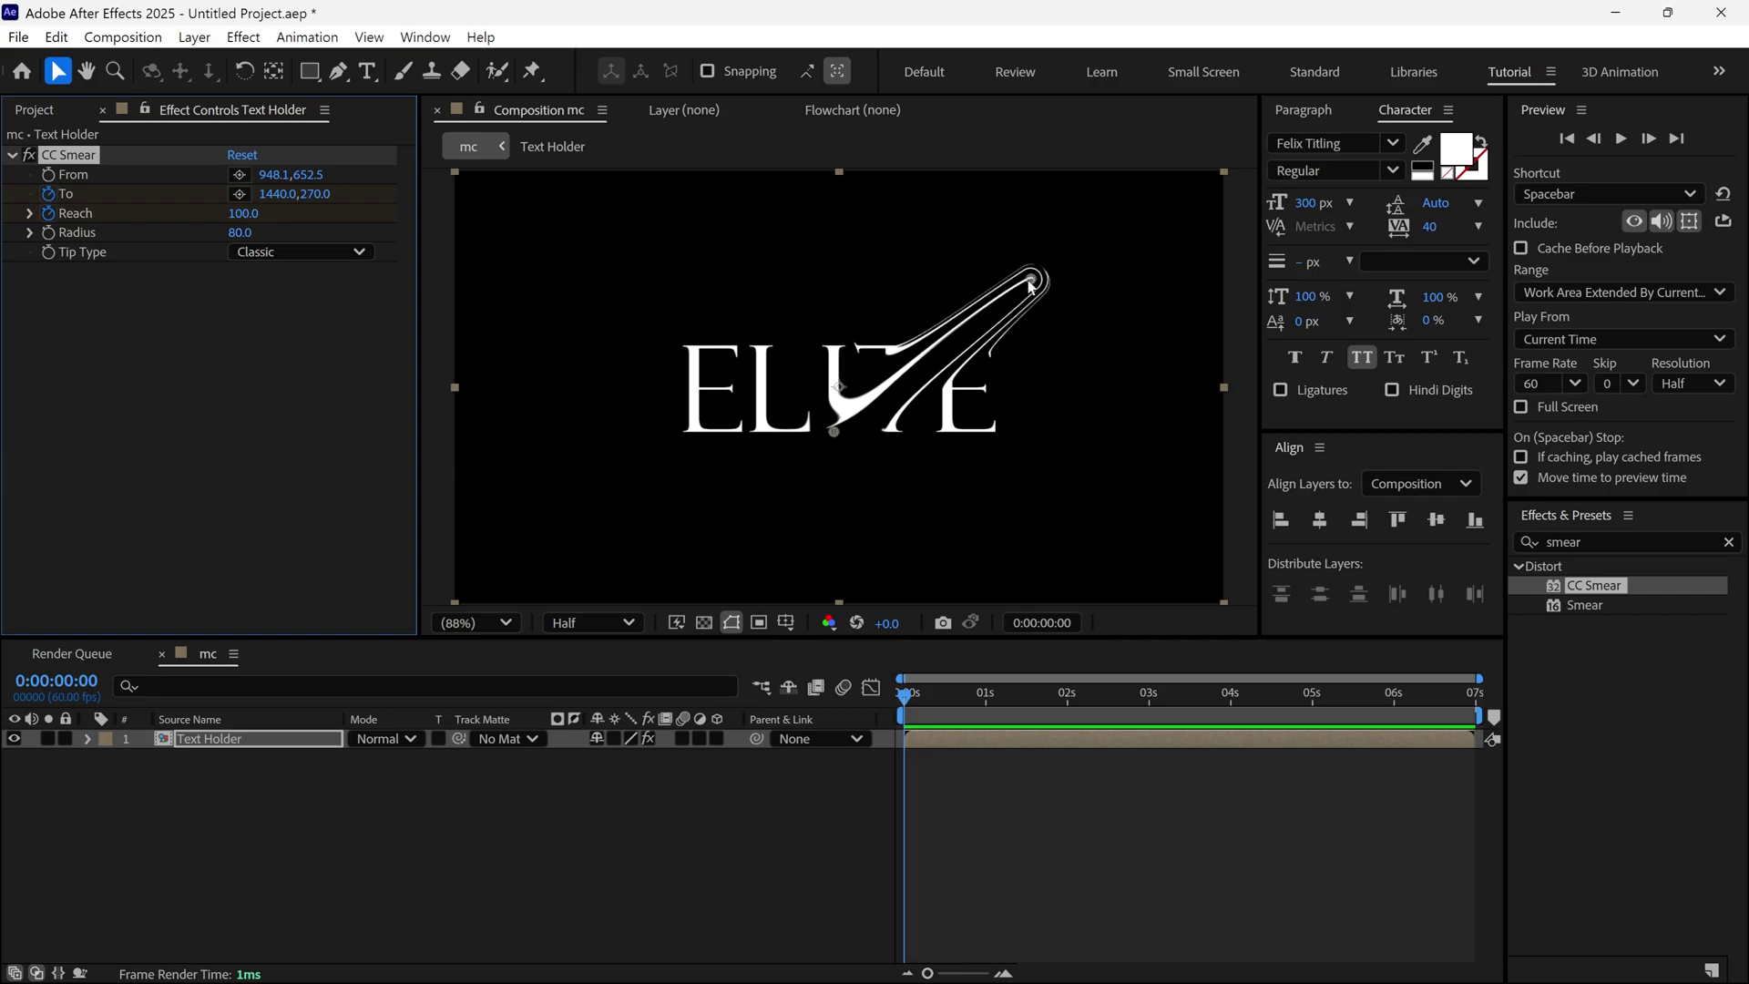
mouse_move(1030, 288)
mouse_down()
mouse_move(919, 265)
mouse_move(835, 541)
mouse_up()
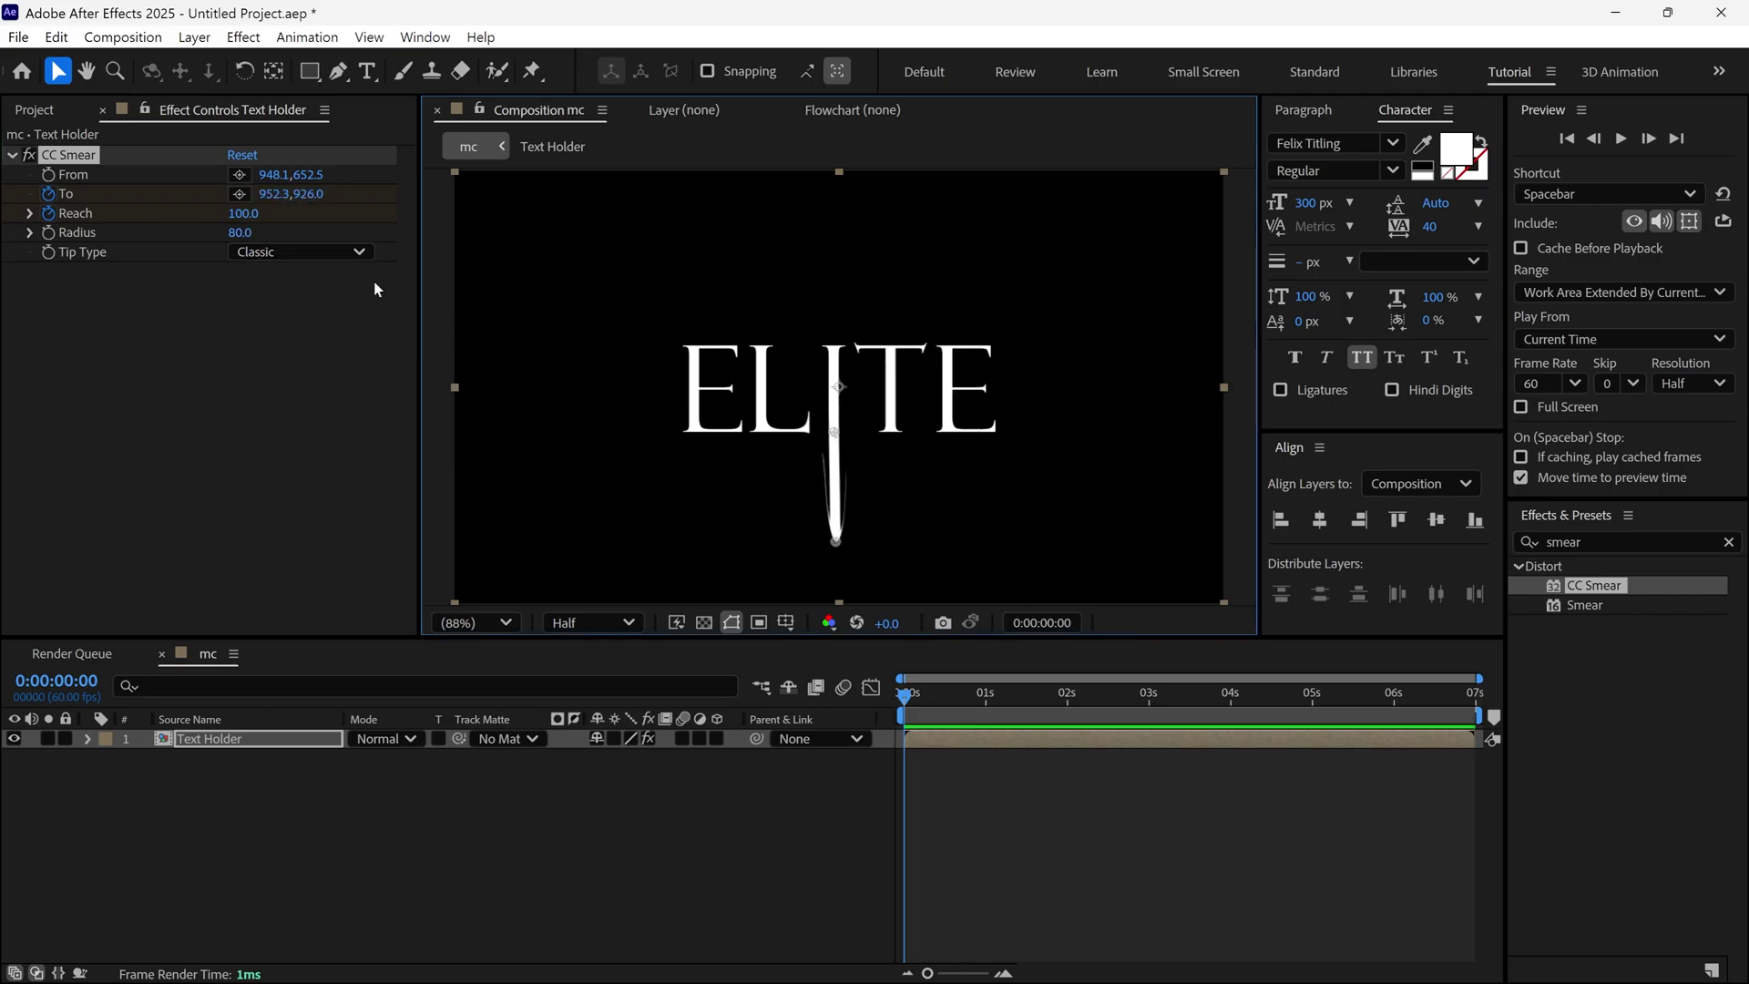
click(248, 217)
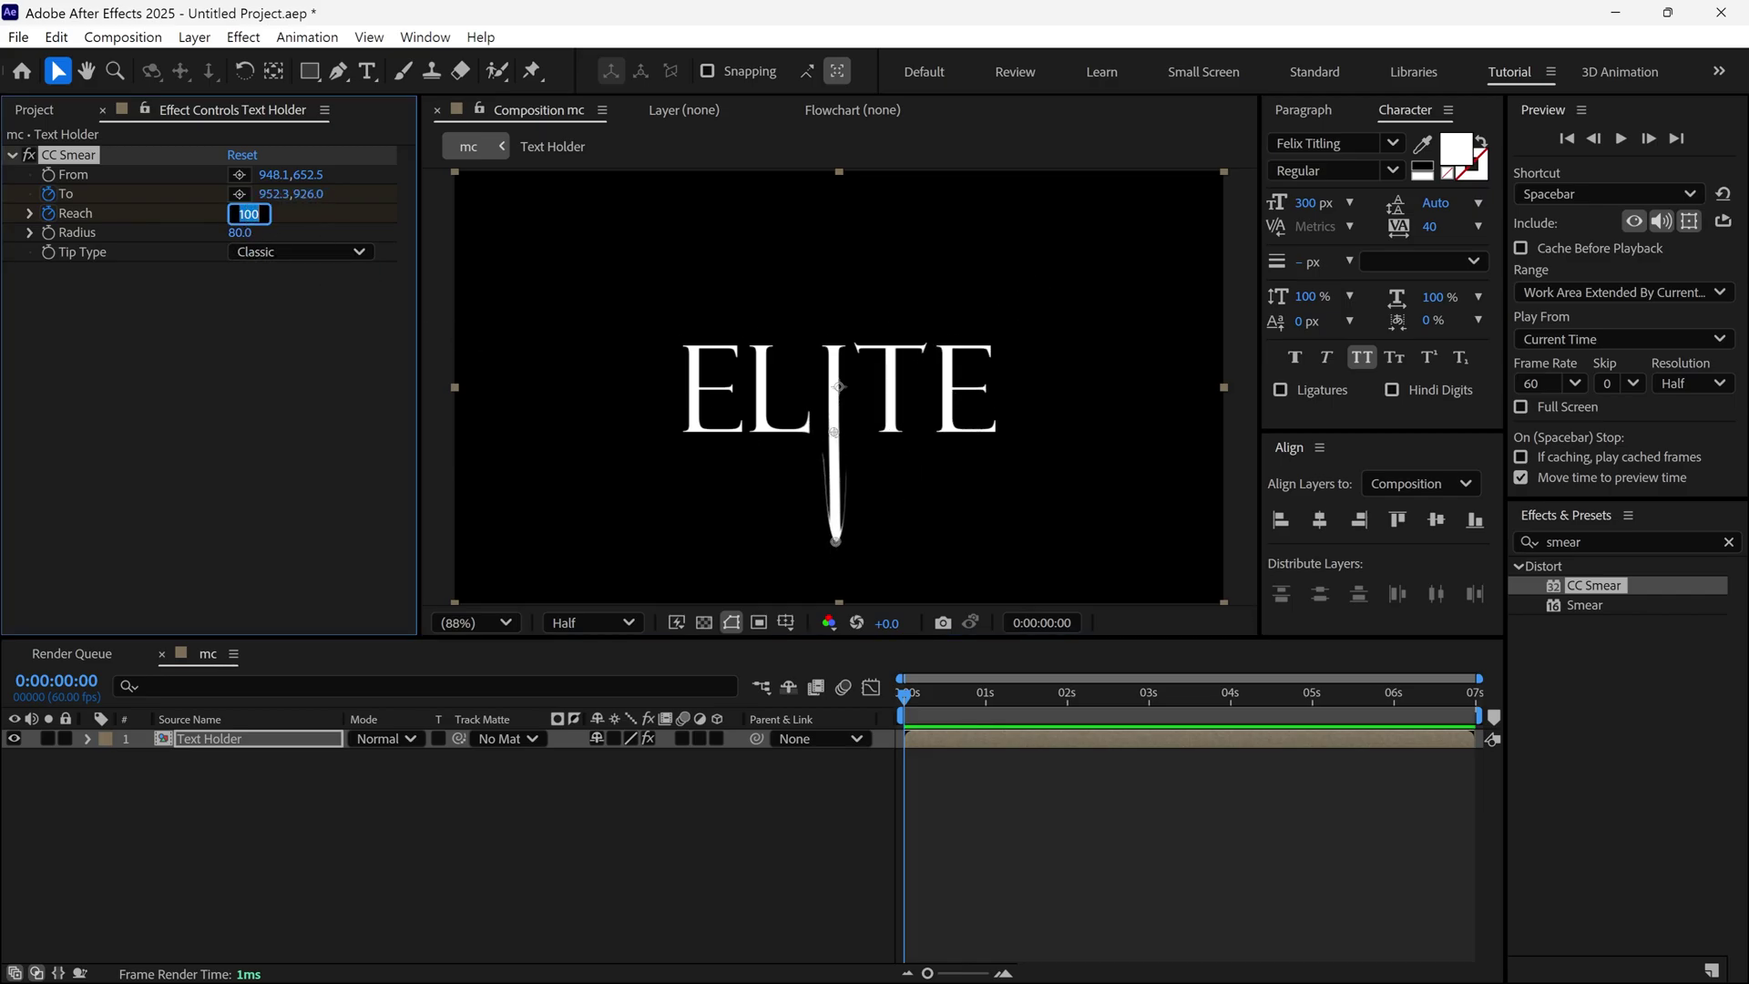
text(0)
key(Return)
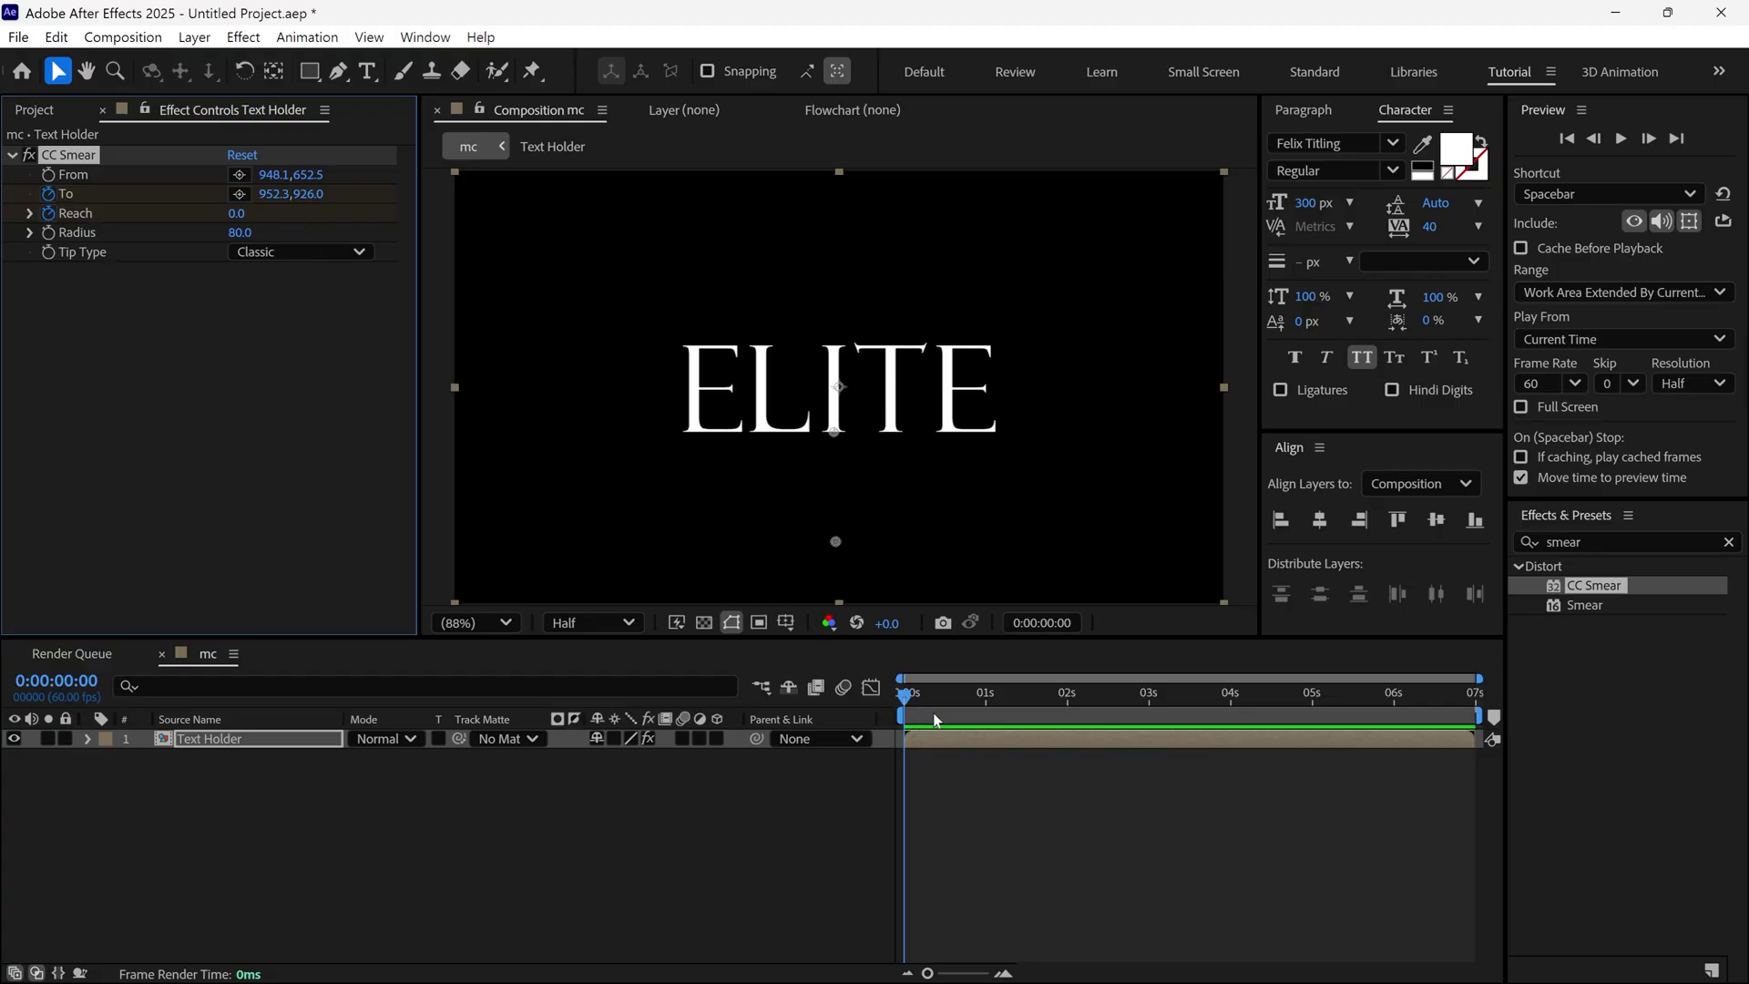
At about 0:00:01:29, keyframe Reach at 70 so the smear reappears
drag(908, 698, 1024, 725)
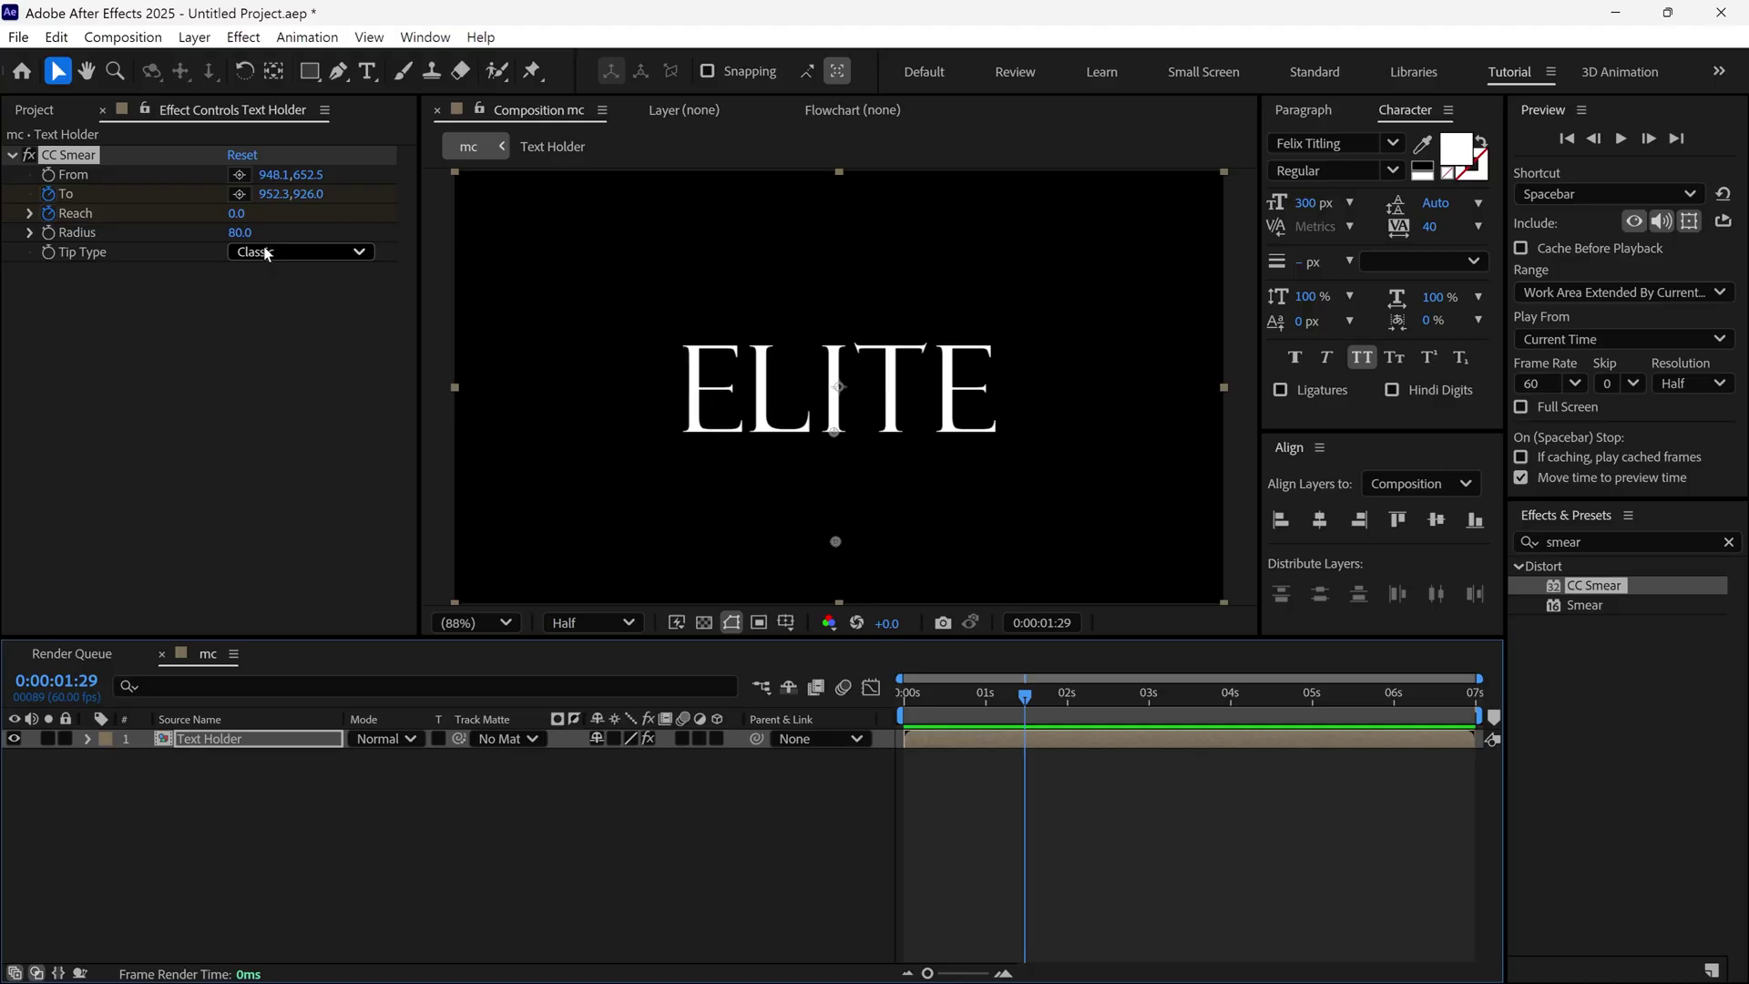
click(241, 214)
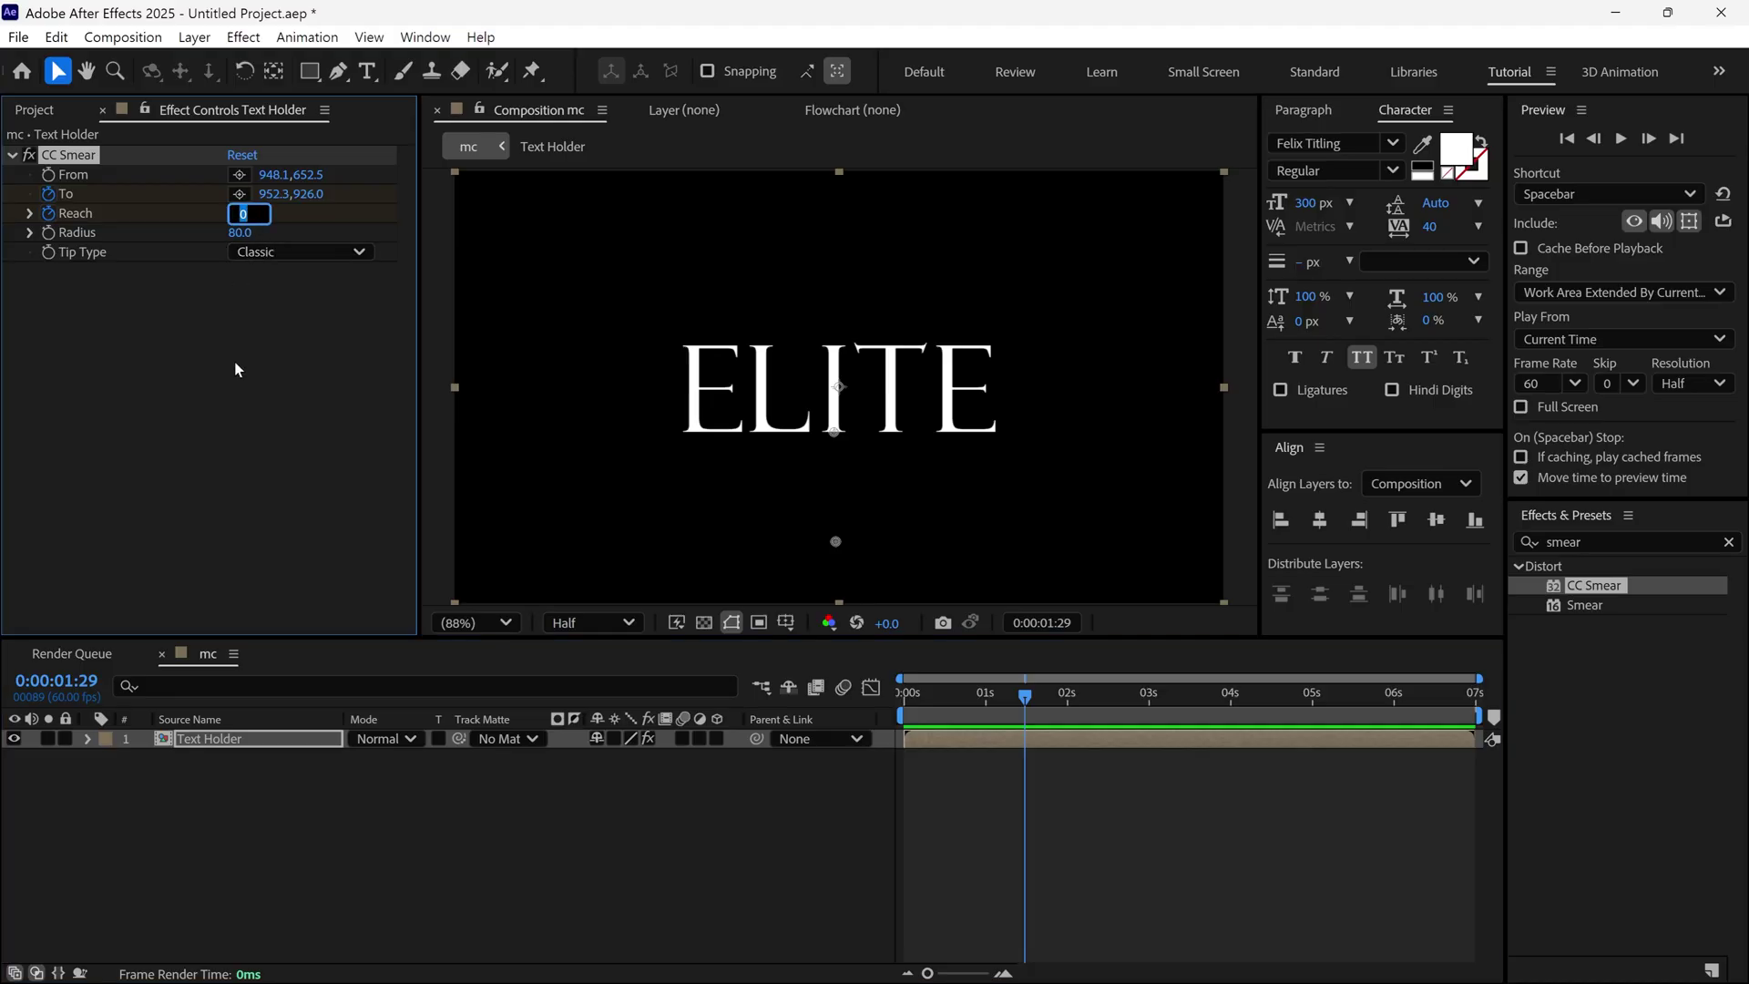
key(Return)
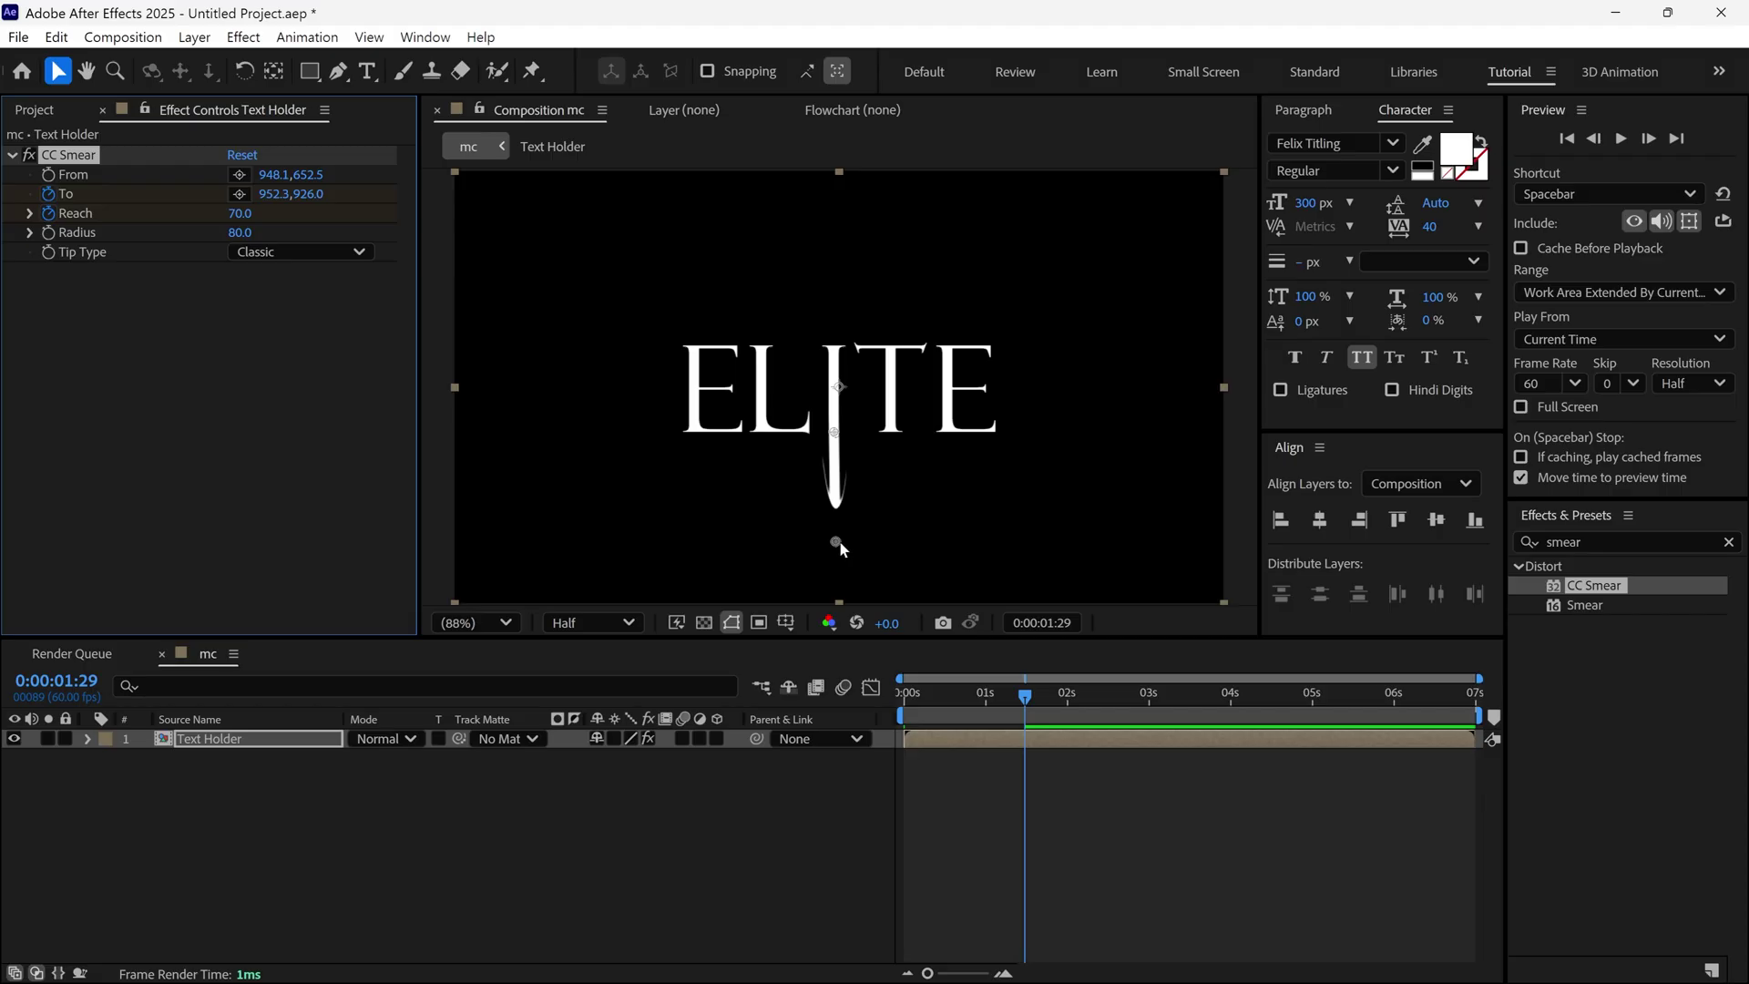
Pull the drip's To point far down to 952.3,1627.5 and raise Reach toward 124
key(grave)
drag(872, 655, 890, 824)
key(grave)
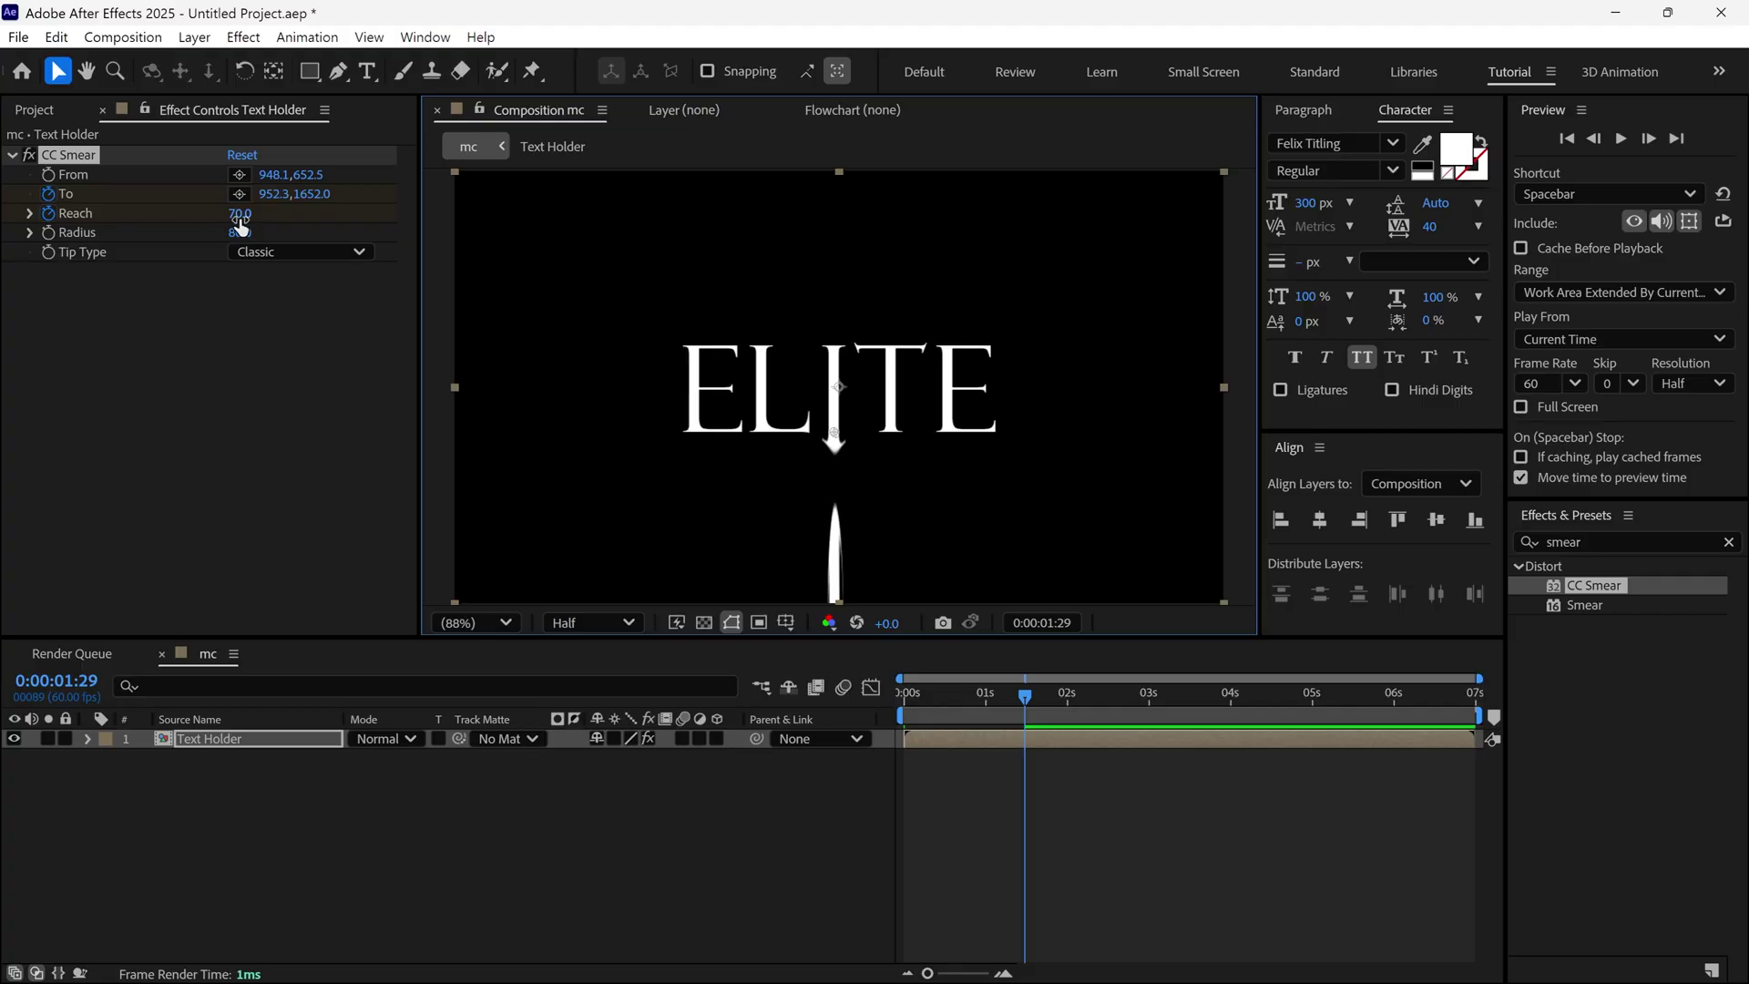
drag(239, 217, 293, 227)
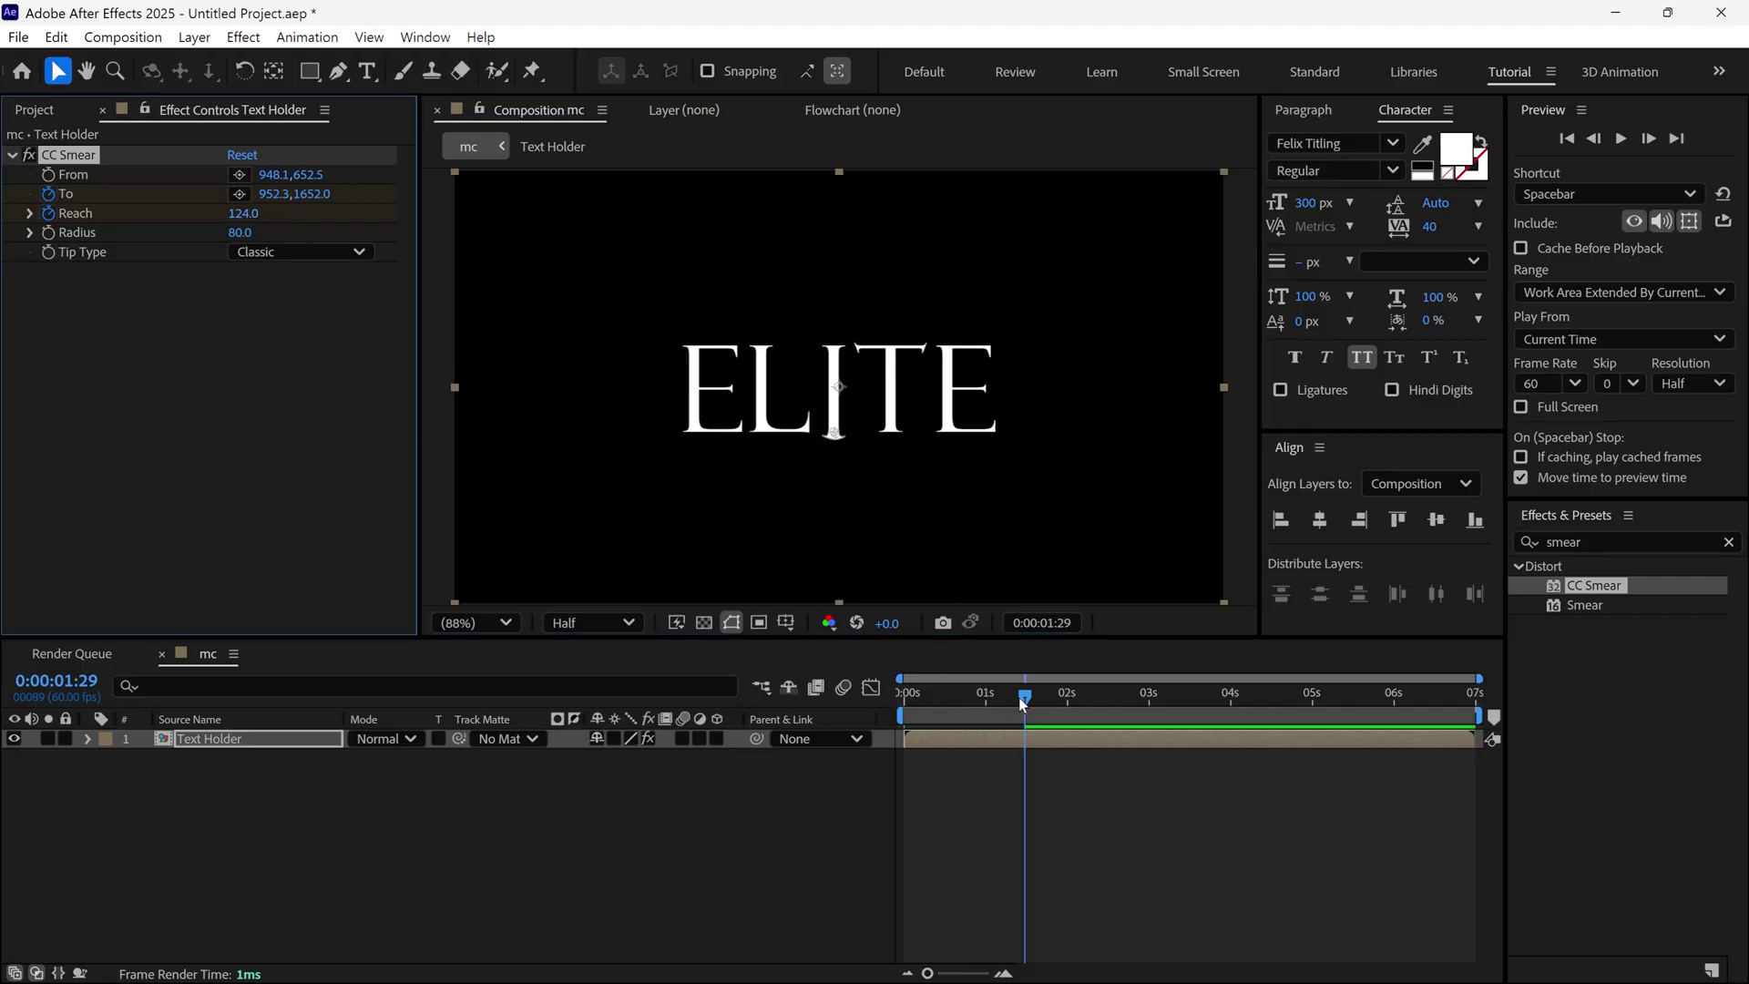
mouse_move(1022, 700)
mouse_down()
mouse_move(911, 707)
mouse_move(1044, 712)
mouse_move(934, 726)
mouse_move(1022, 722)
mouse_up()
Apply Easy Ease to all To and Reach keyframes
key(u)
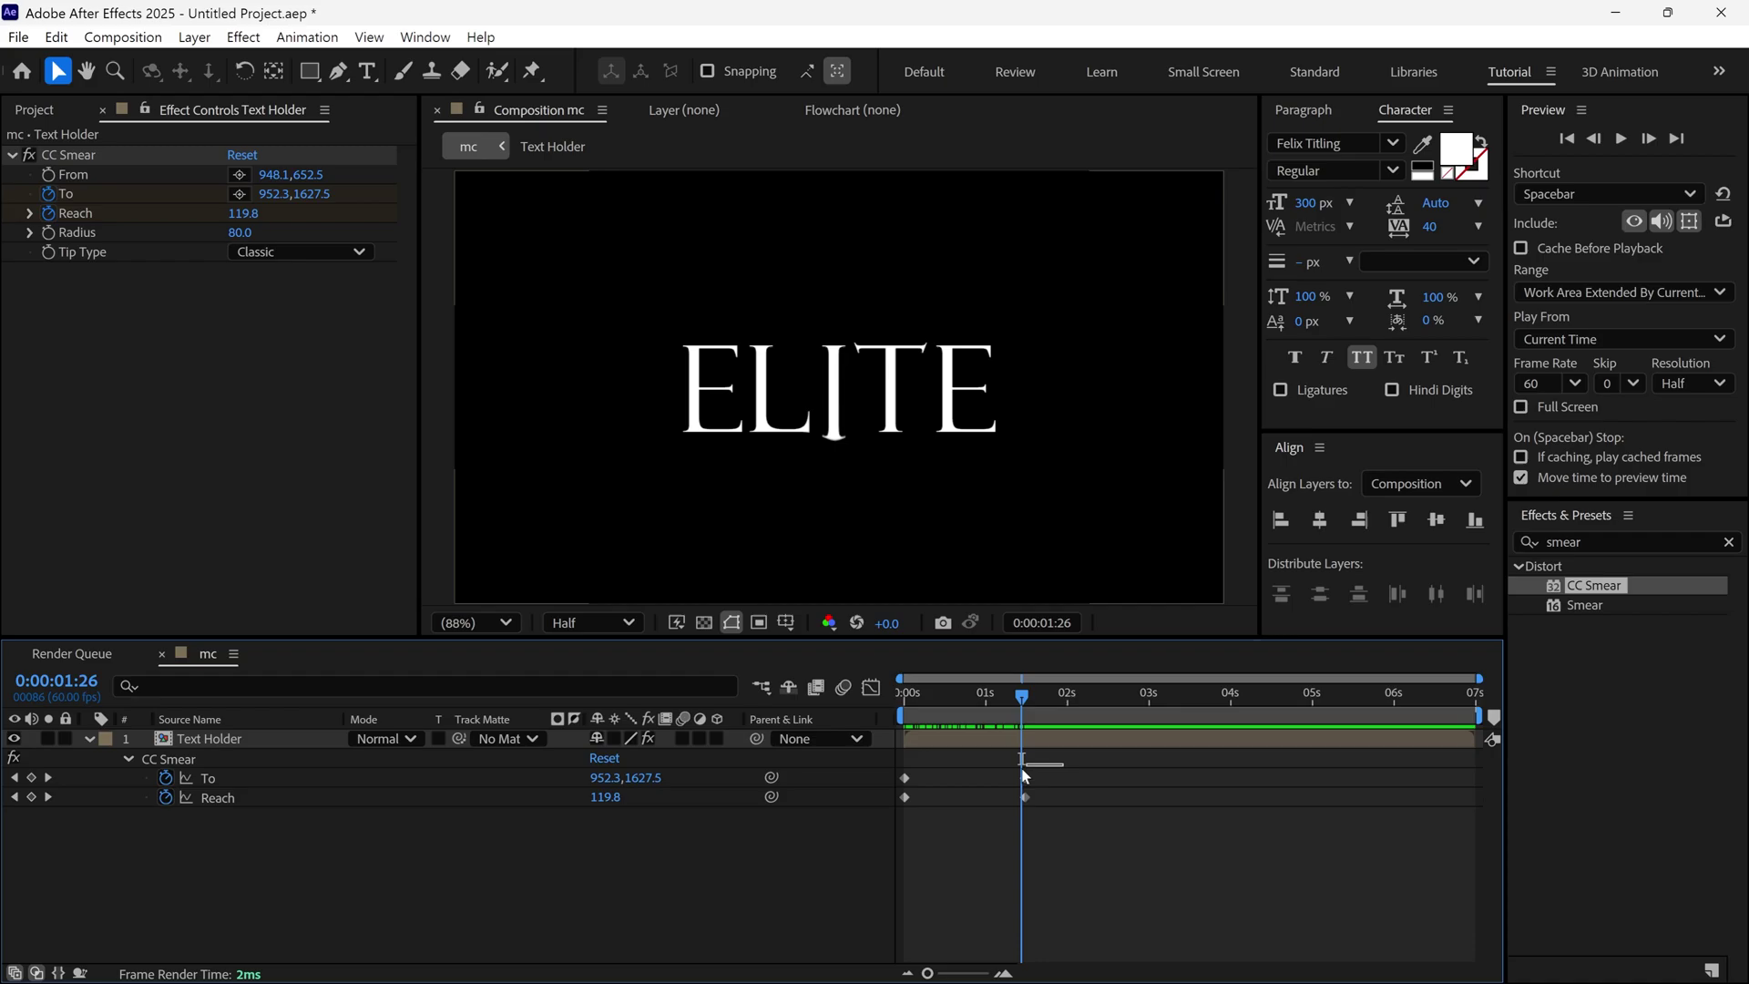
drag(1063, 761, 903, 818)
right_click(1026, 780)
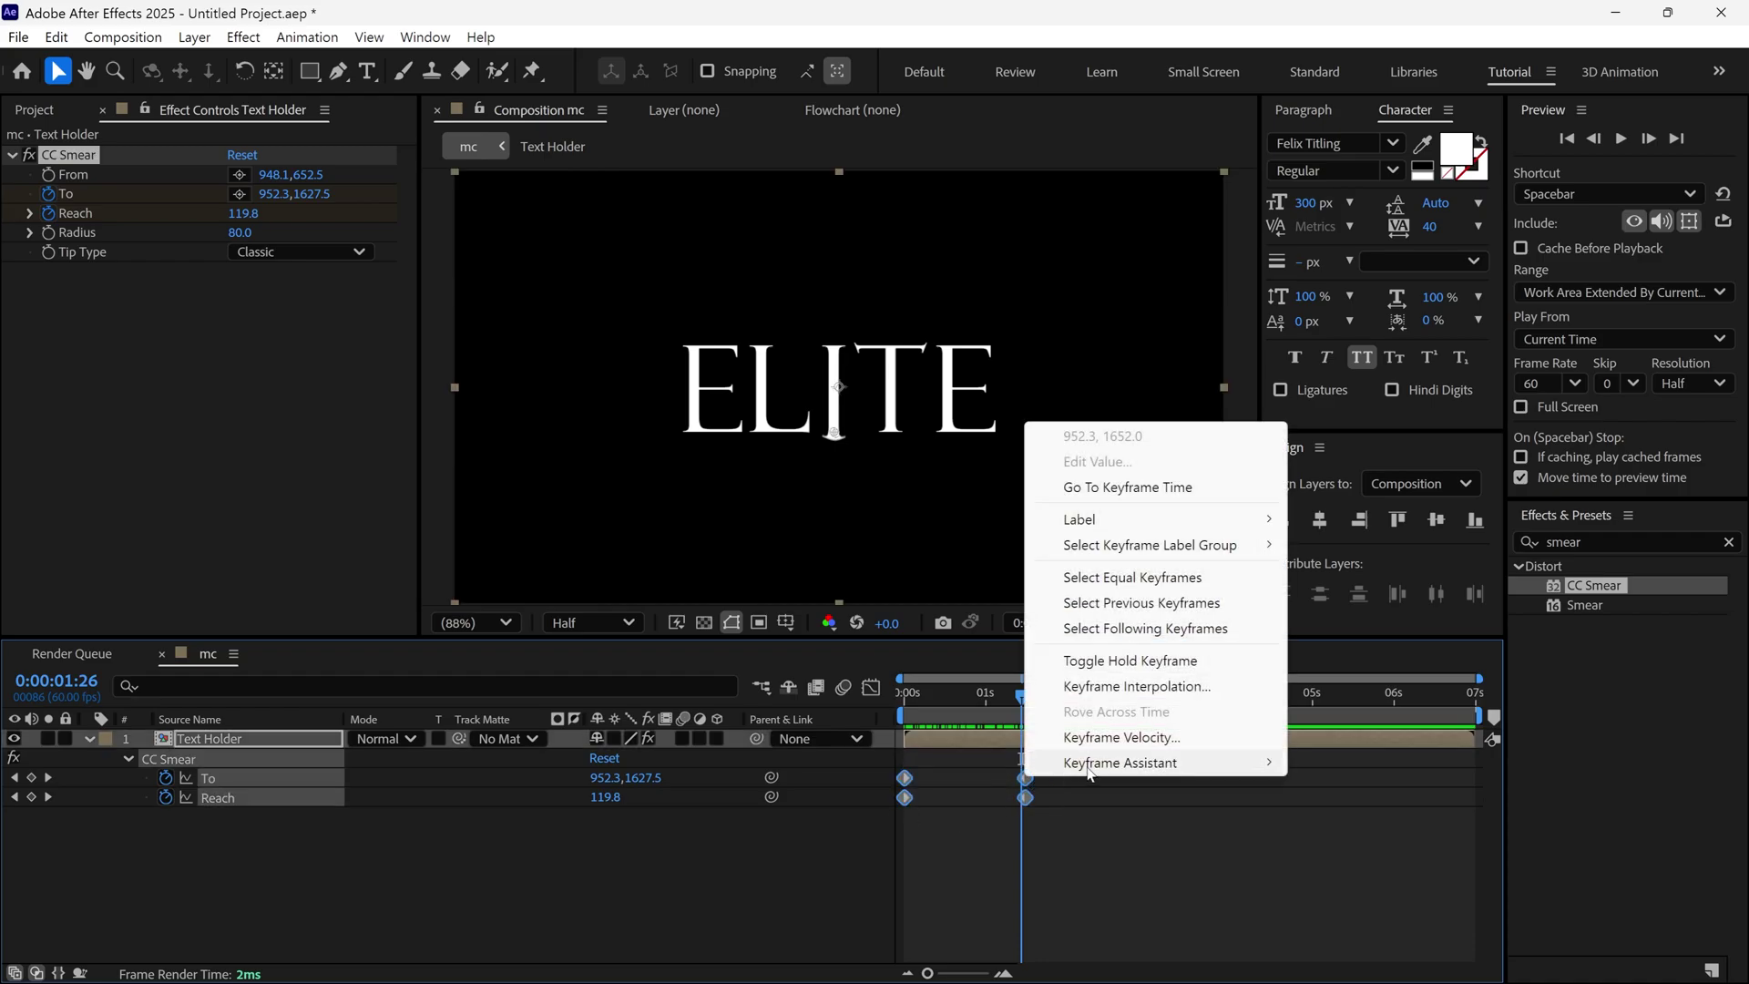
mouse_move(1198, 762)
click(1336, 615)
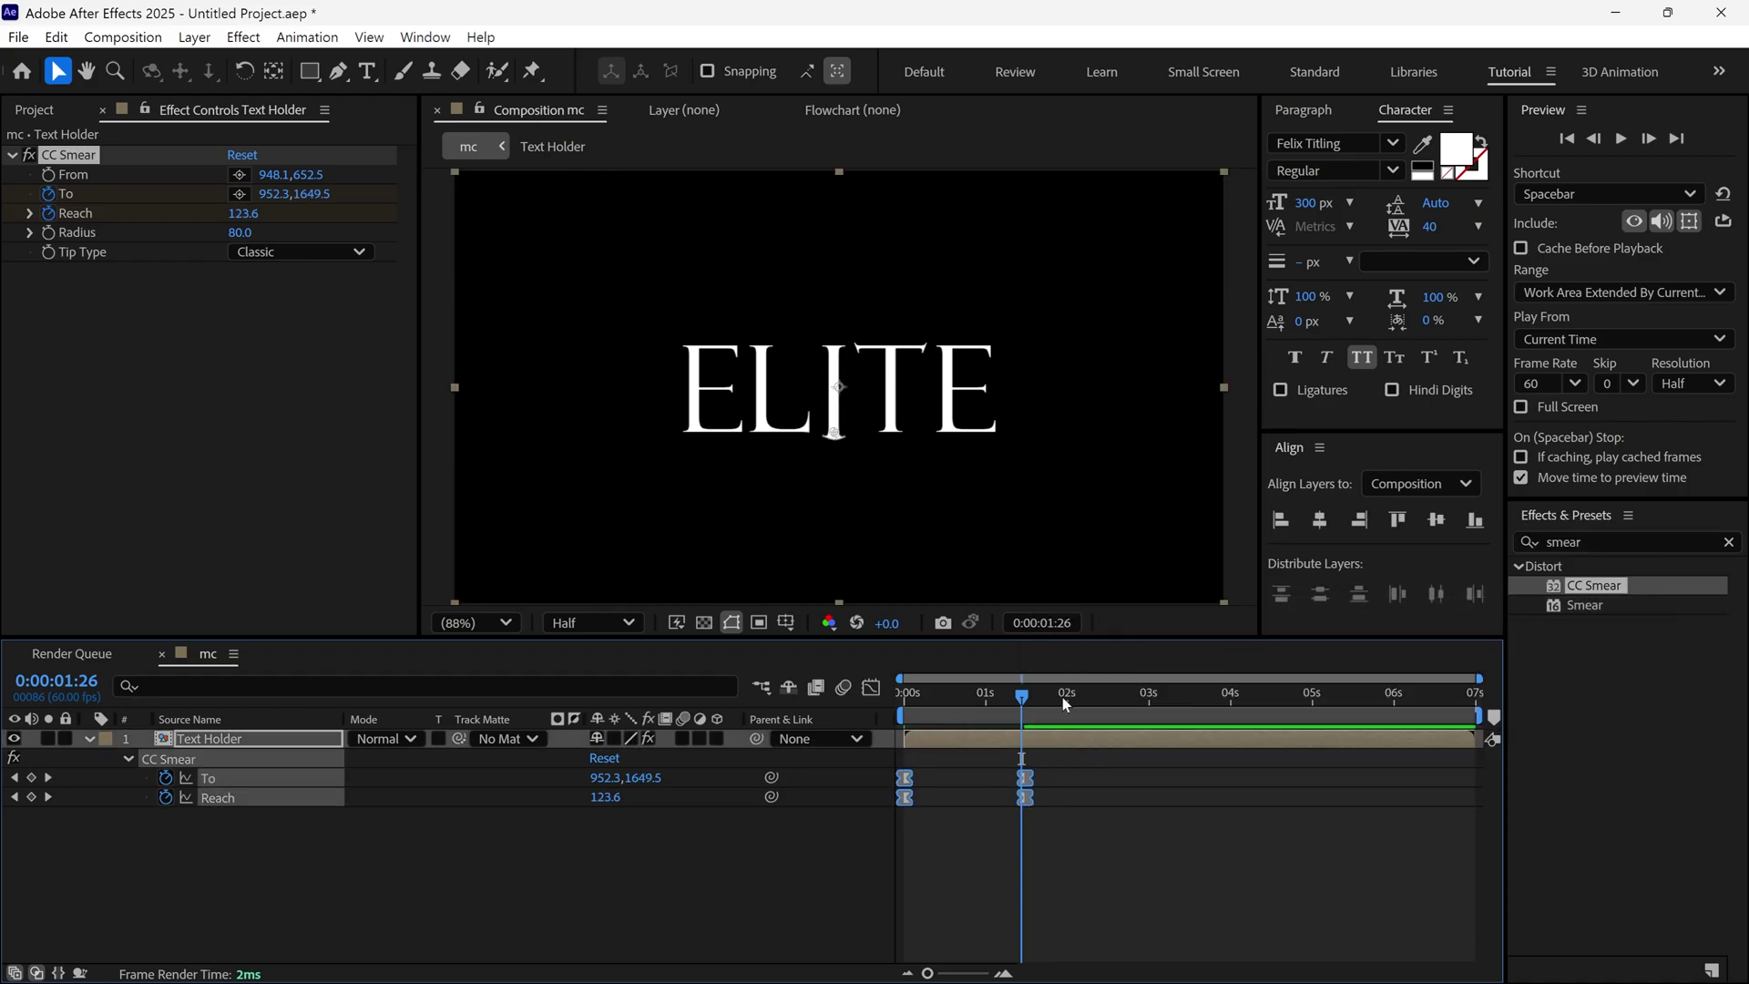
Preview the eased drip, then select the CC Smear effect
drag(1037, 702, 1043, 701)
key(space)
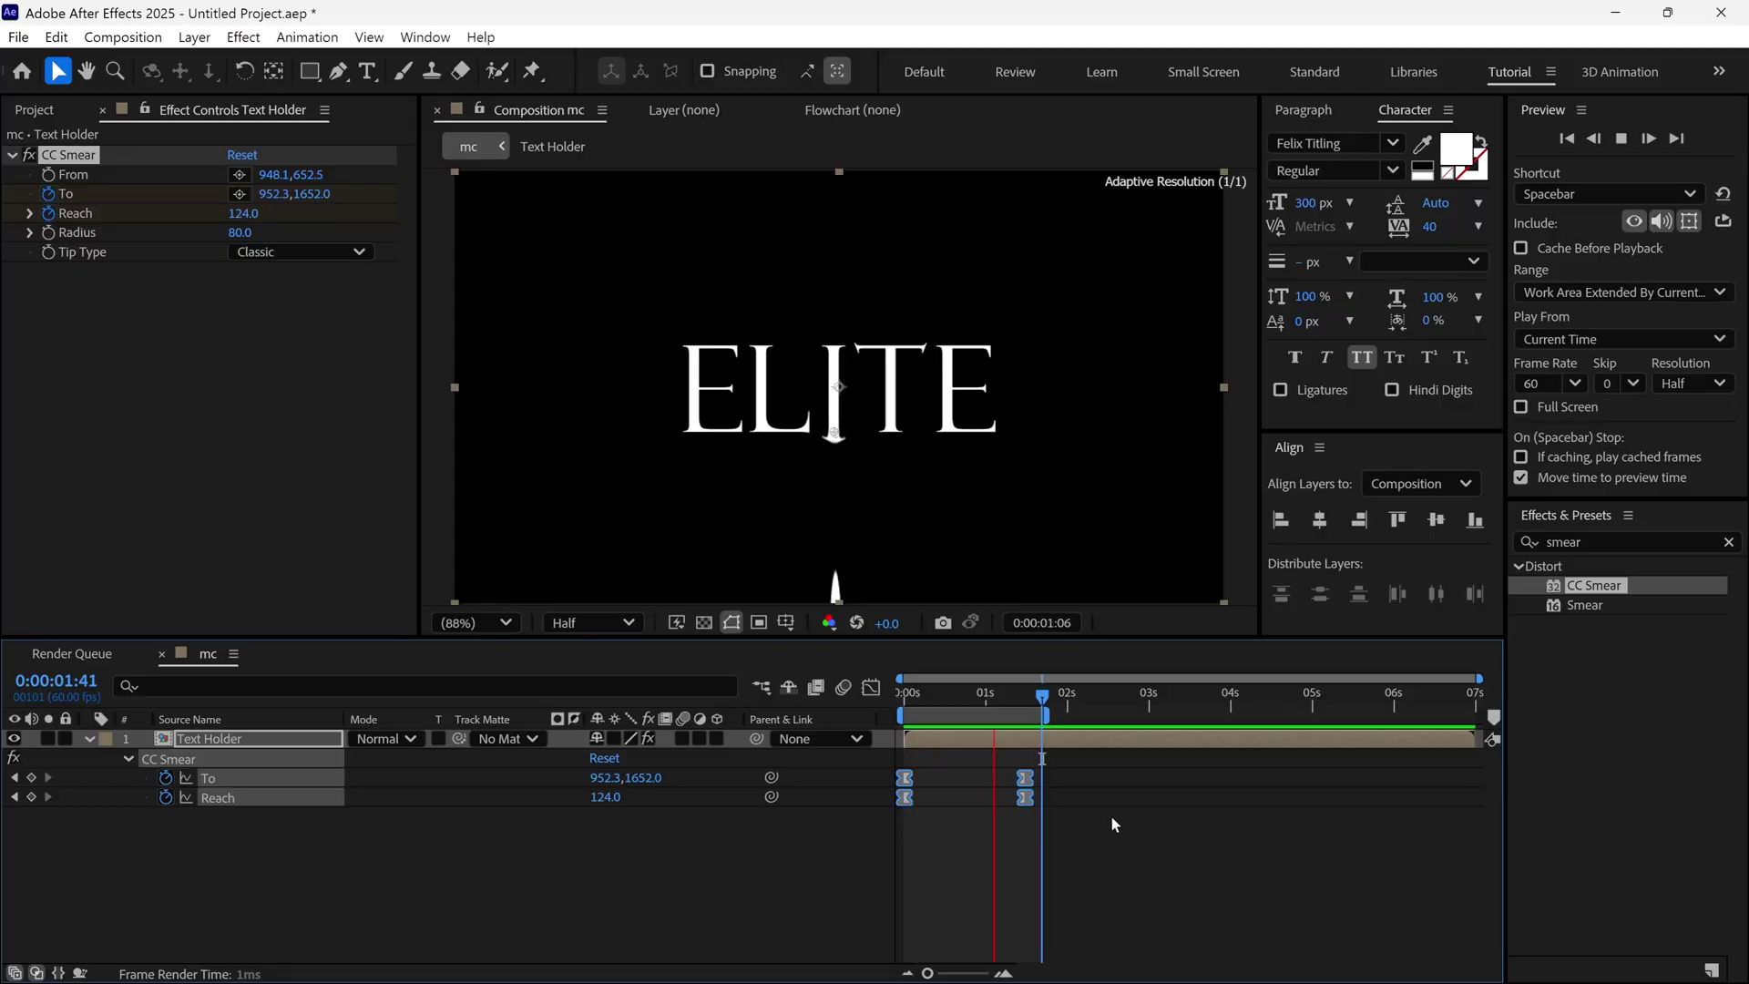
shift+click(1020, 701)
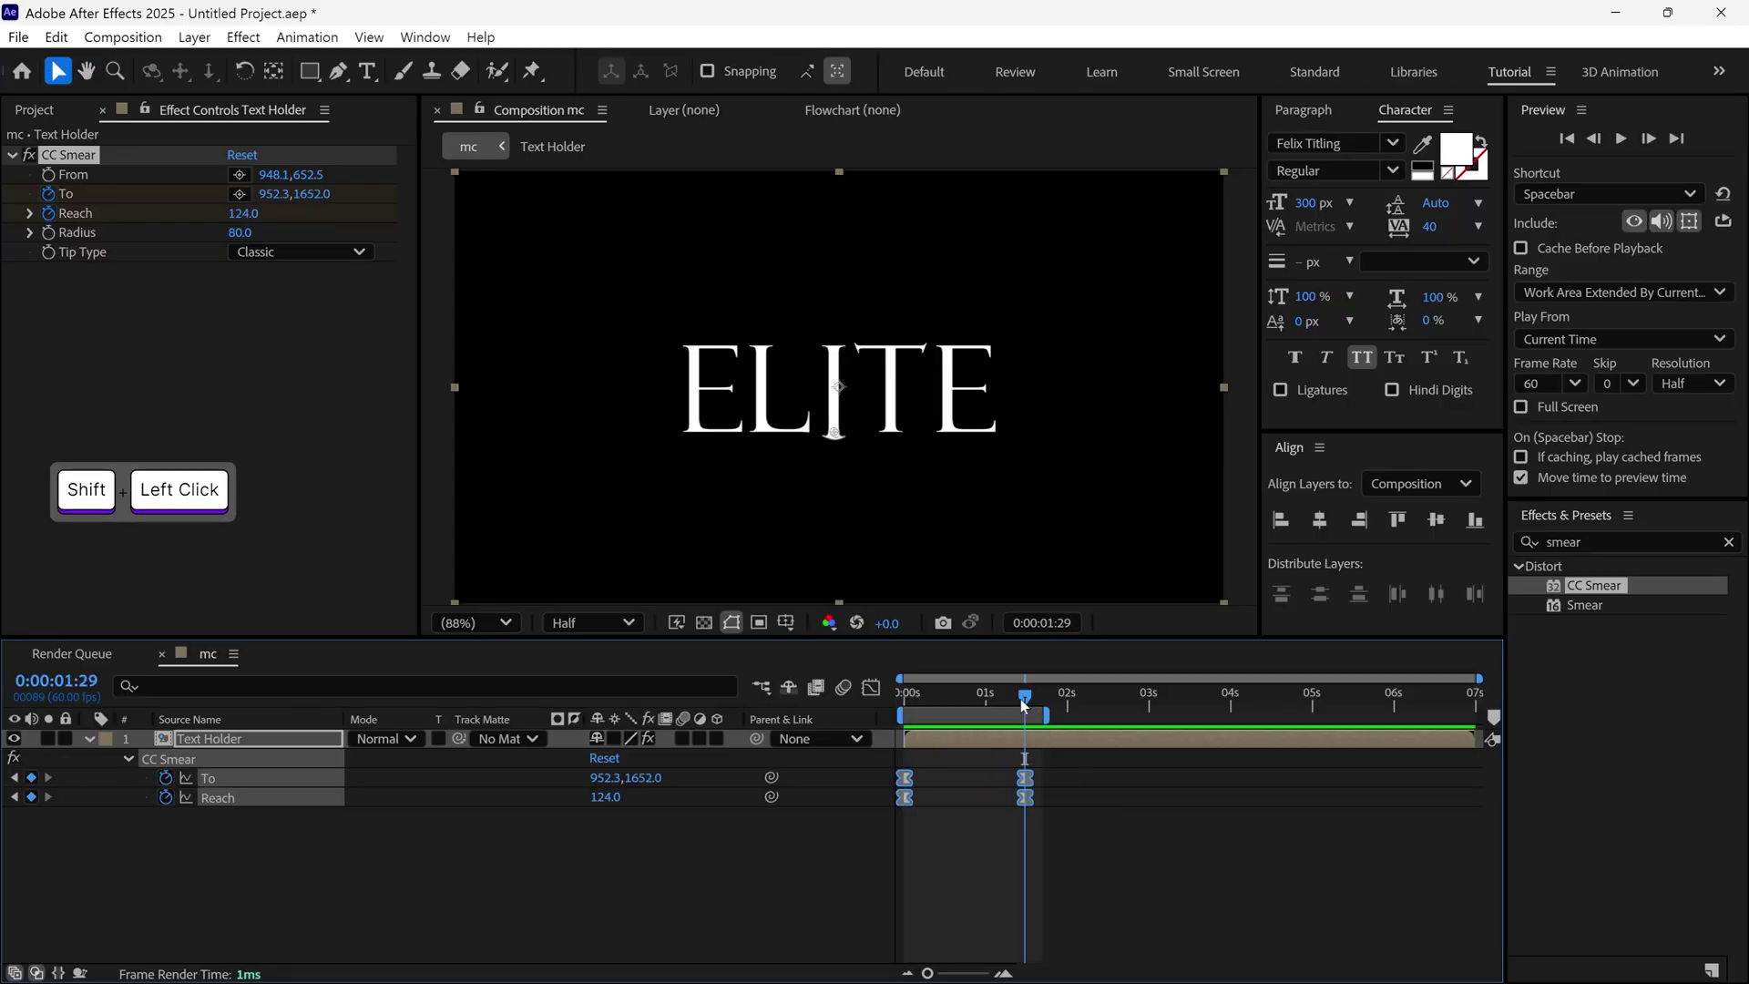
click(79, 146)
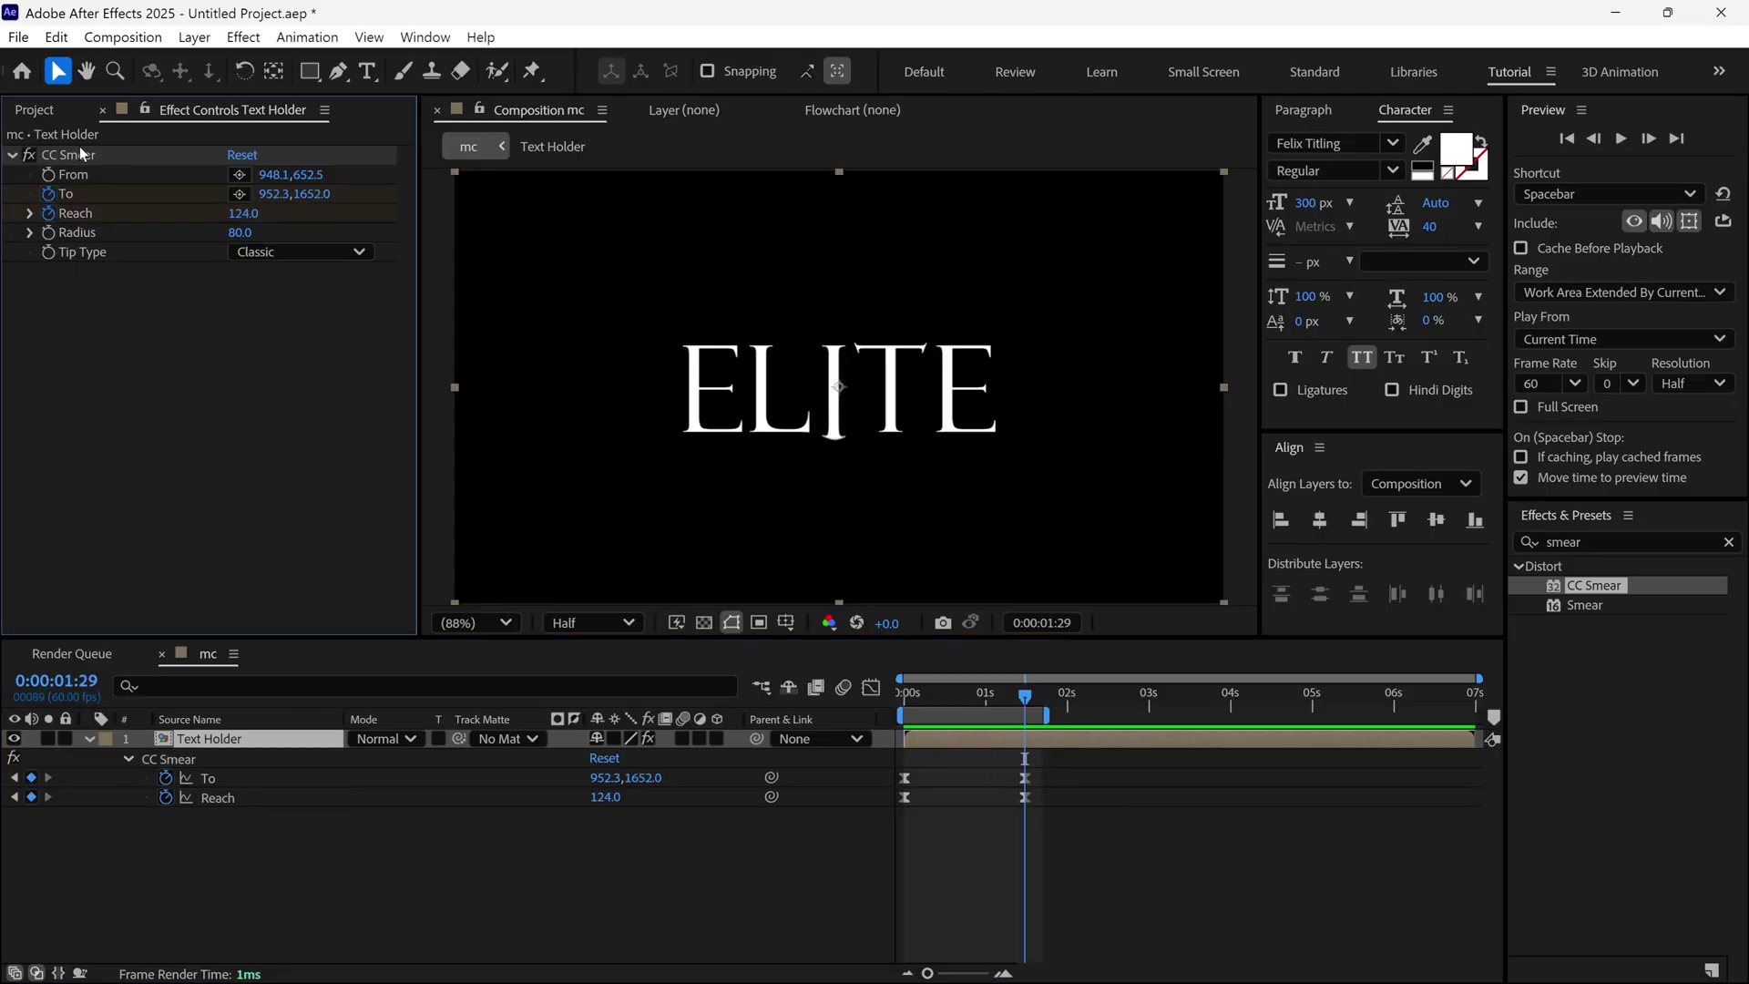
click(70, 156)
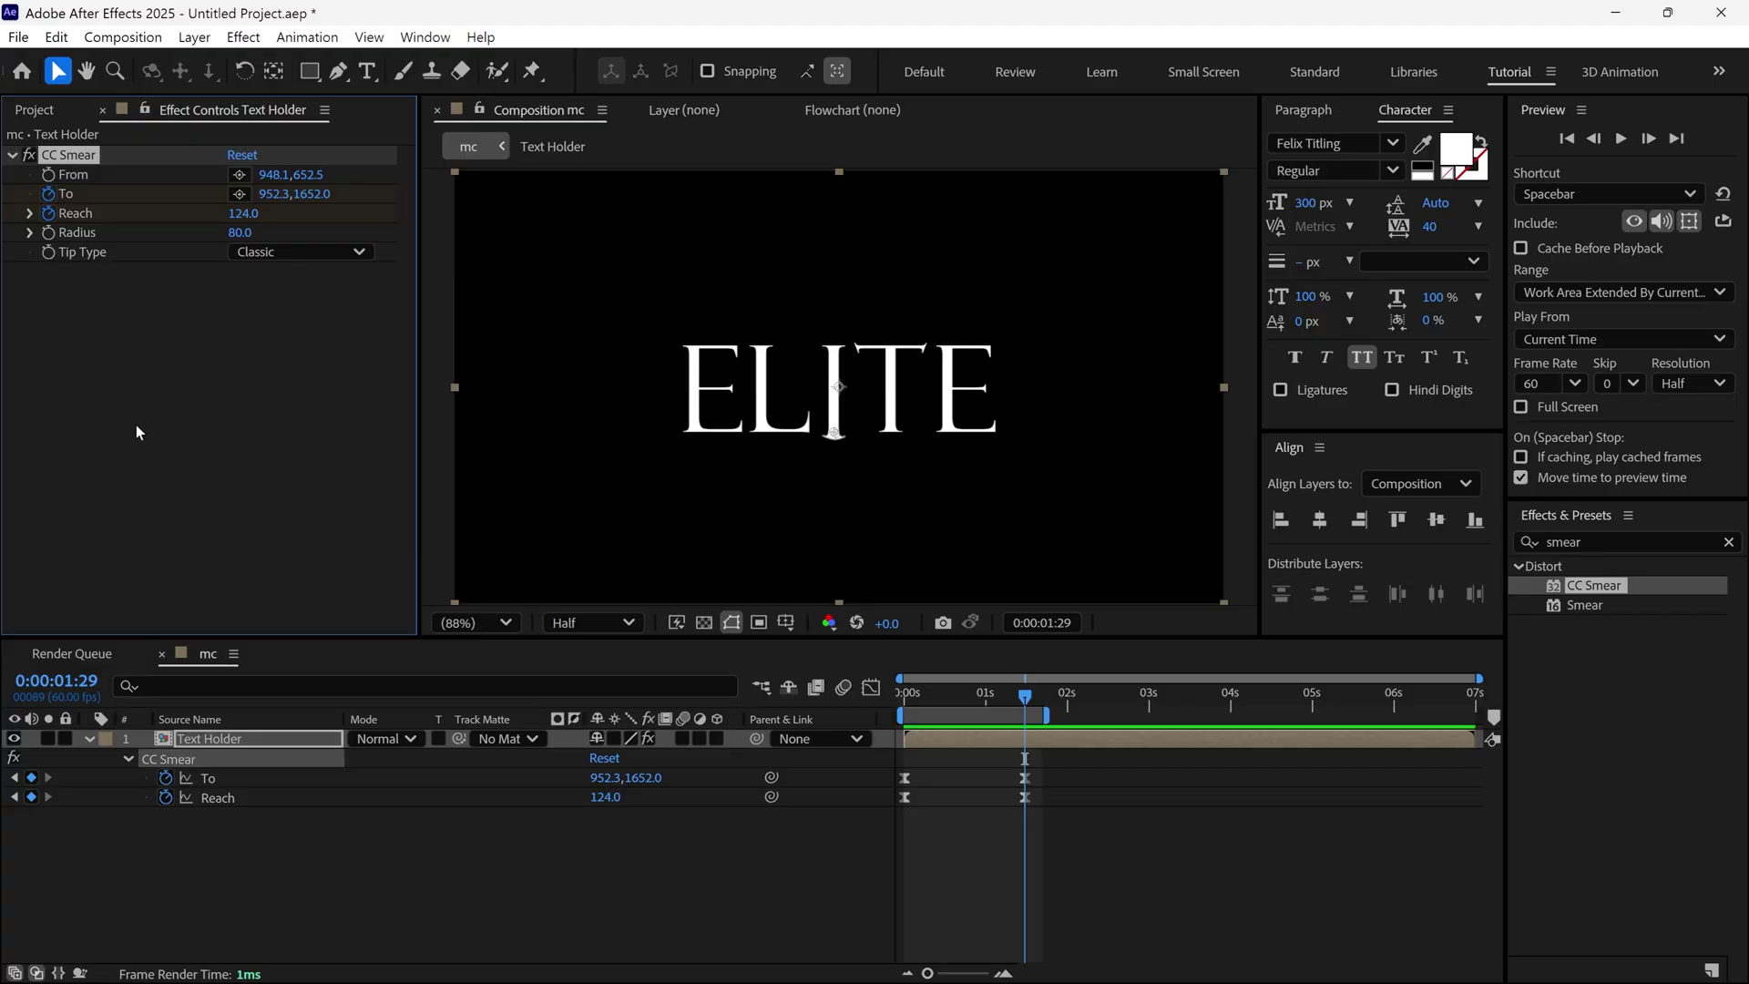
Duplicate CC Smear as CC Smear 2 and select its keyframes at frame 0
key(ctrl+d)
key(u)
key(u)
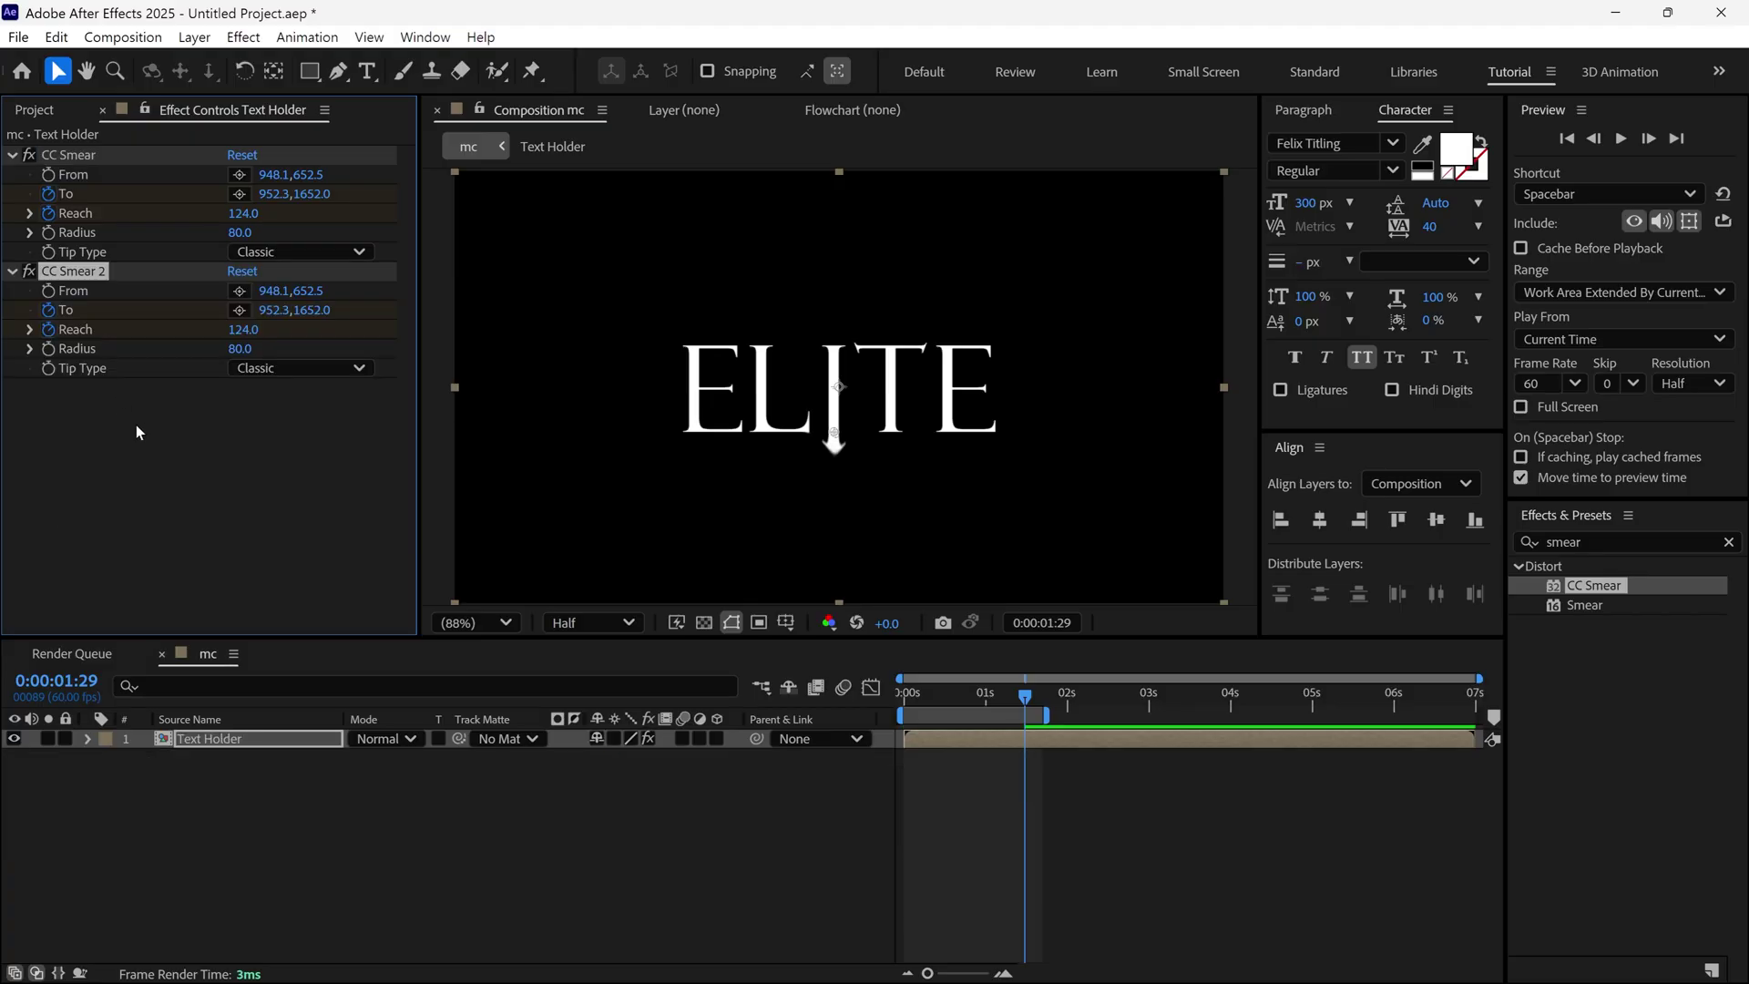
drag(1051, 871, 896, 926)
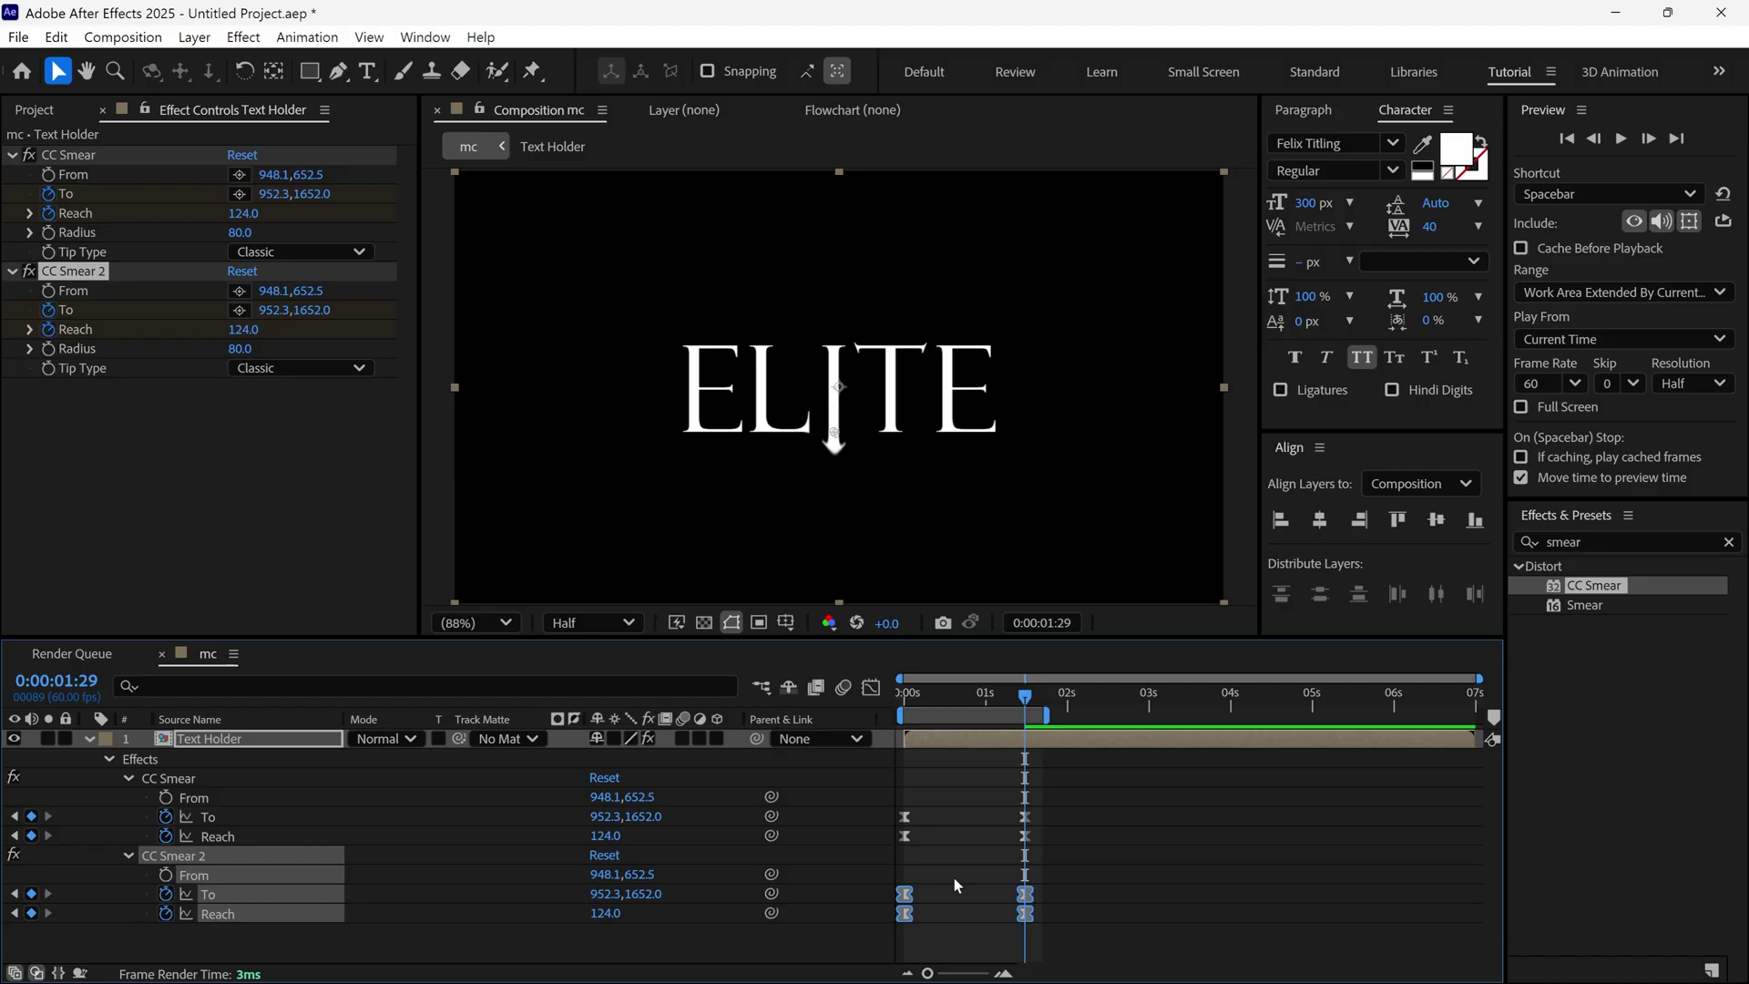
key(Home)
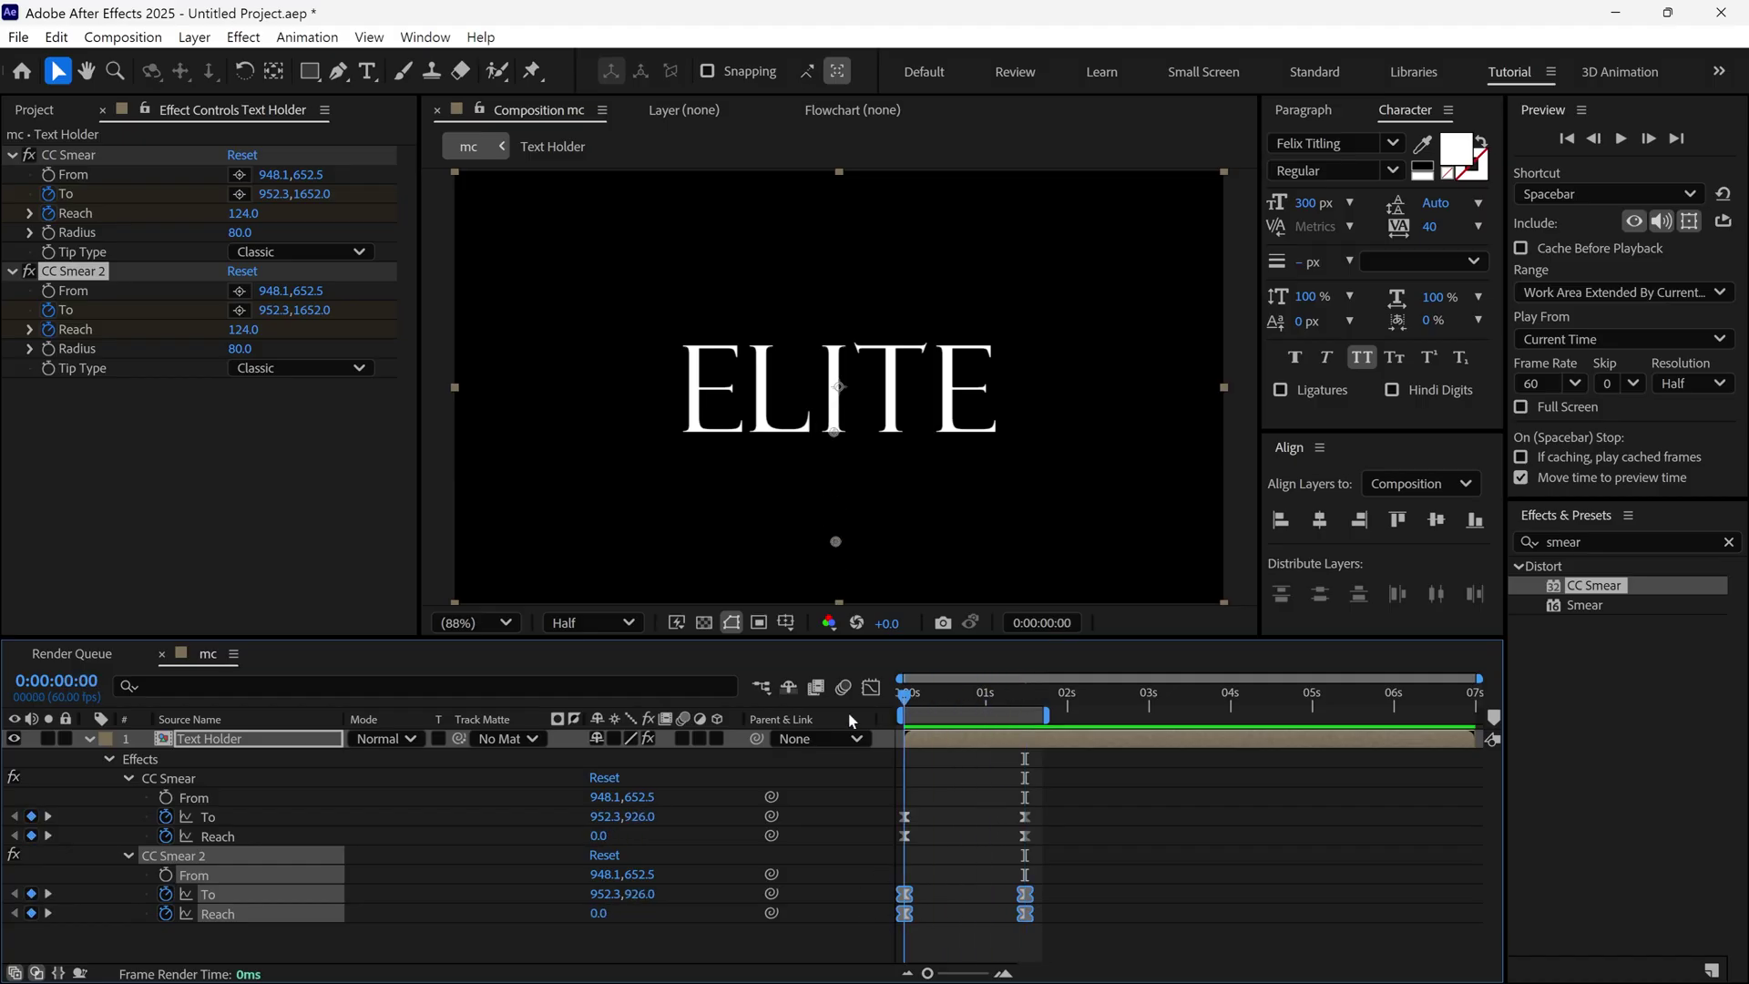
Place CC Smear 2's From at 644.6,651.4 under the first E, To just below
click(239, 289)
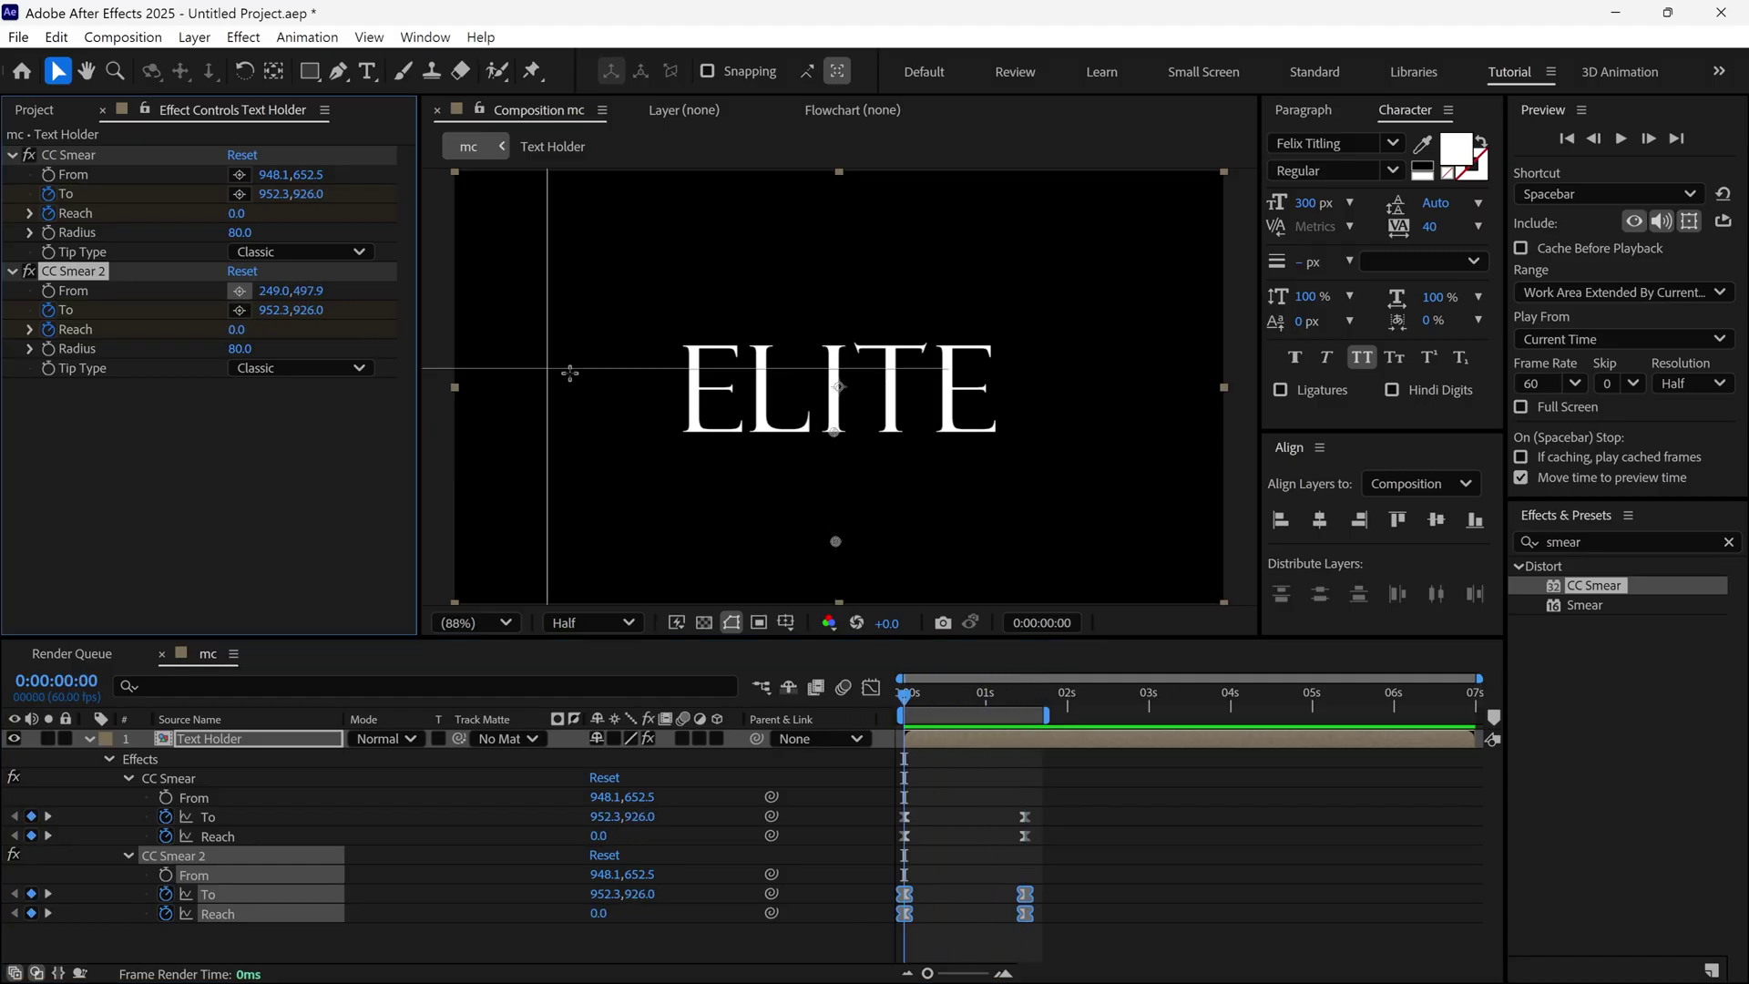
click(713, 431)
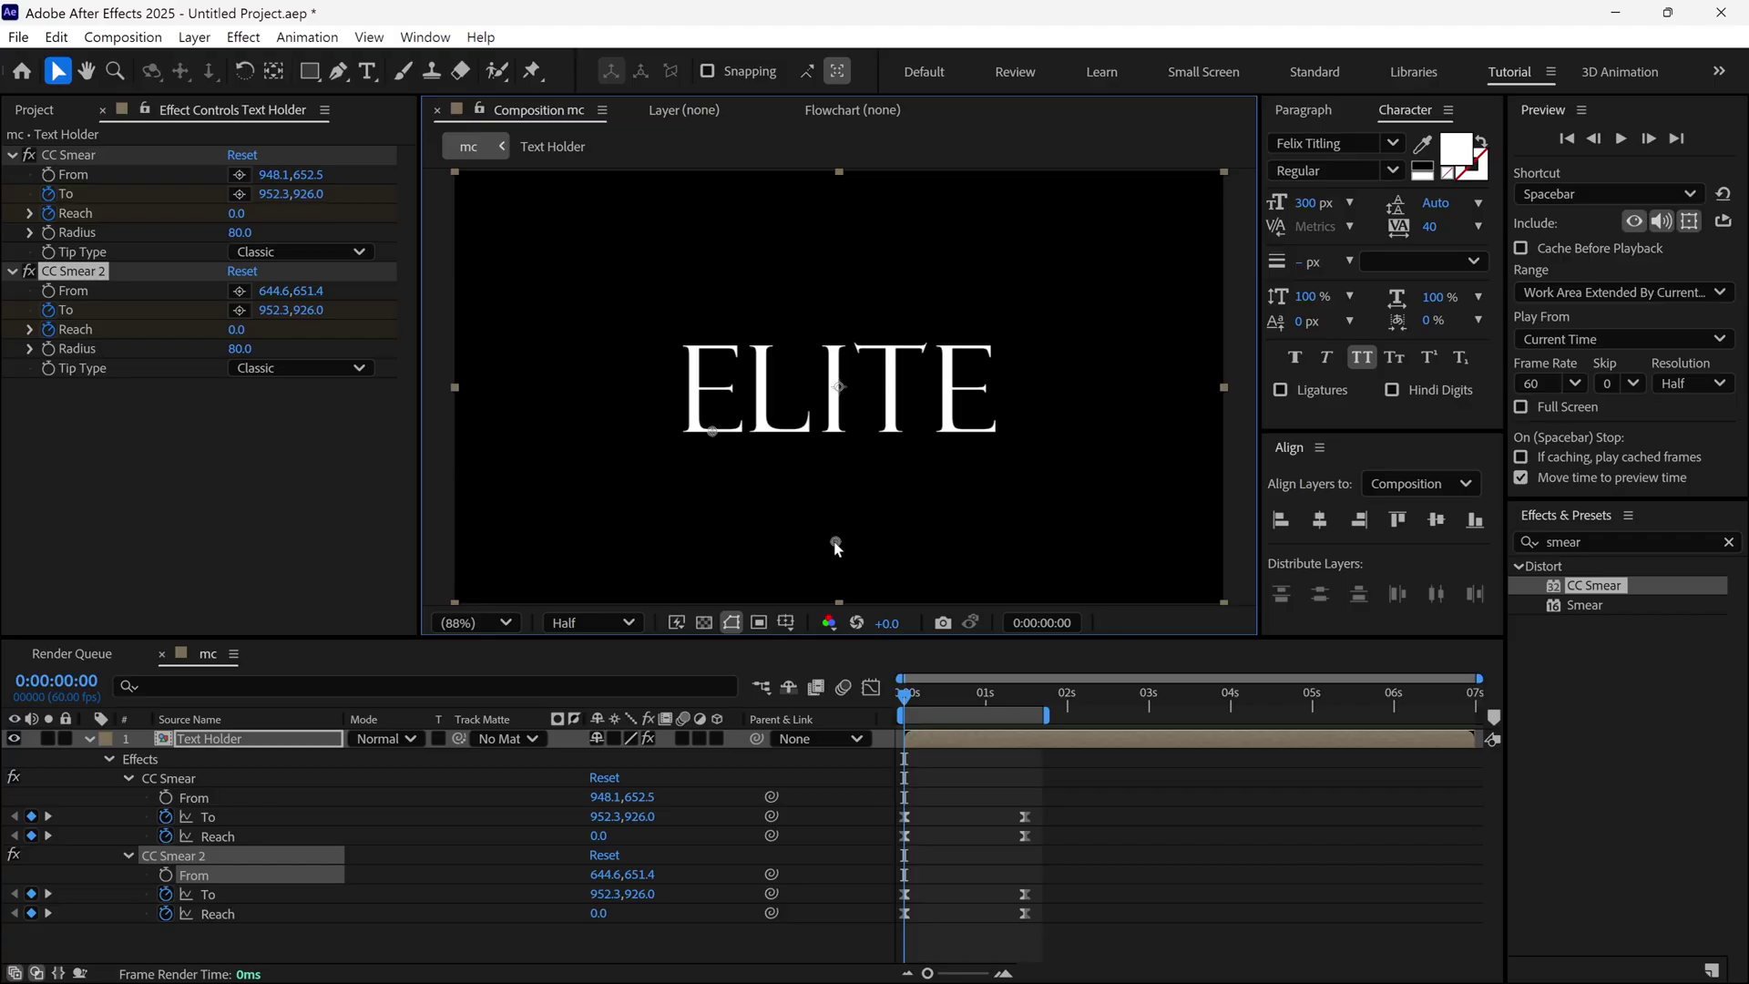
click(713, 540)
Check the second drip at the final keyframe and preview both drips from the start
drag(903, 699, 1018, 706)
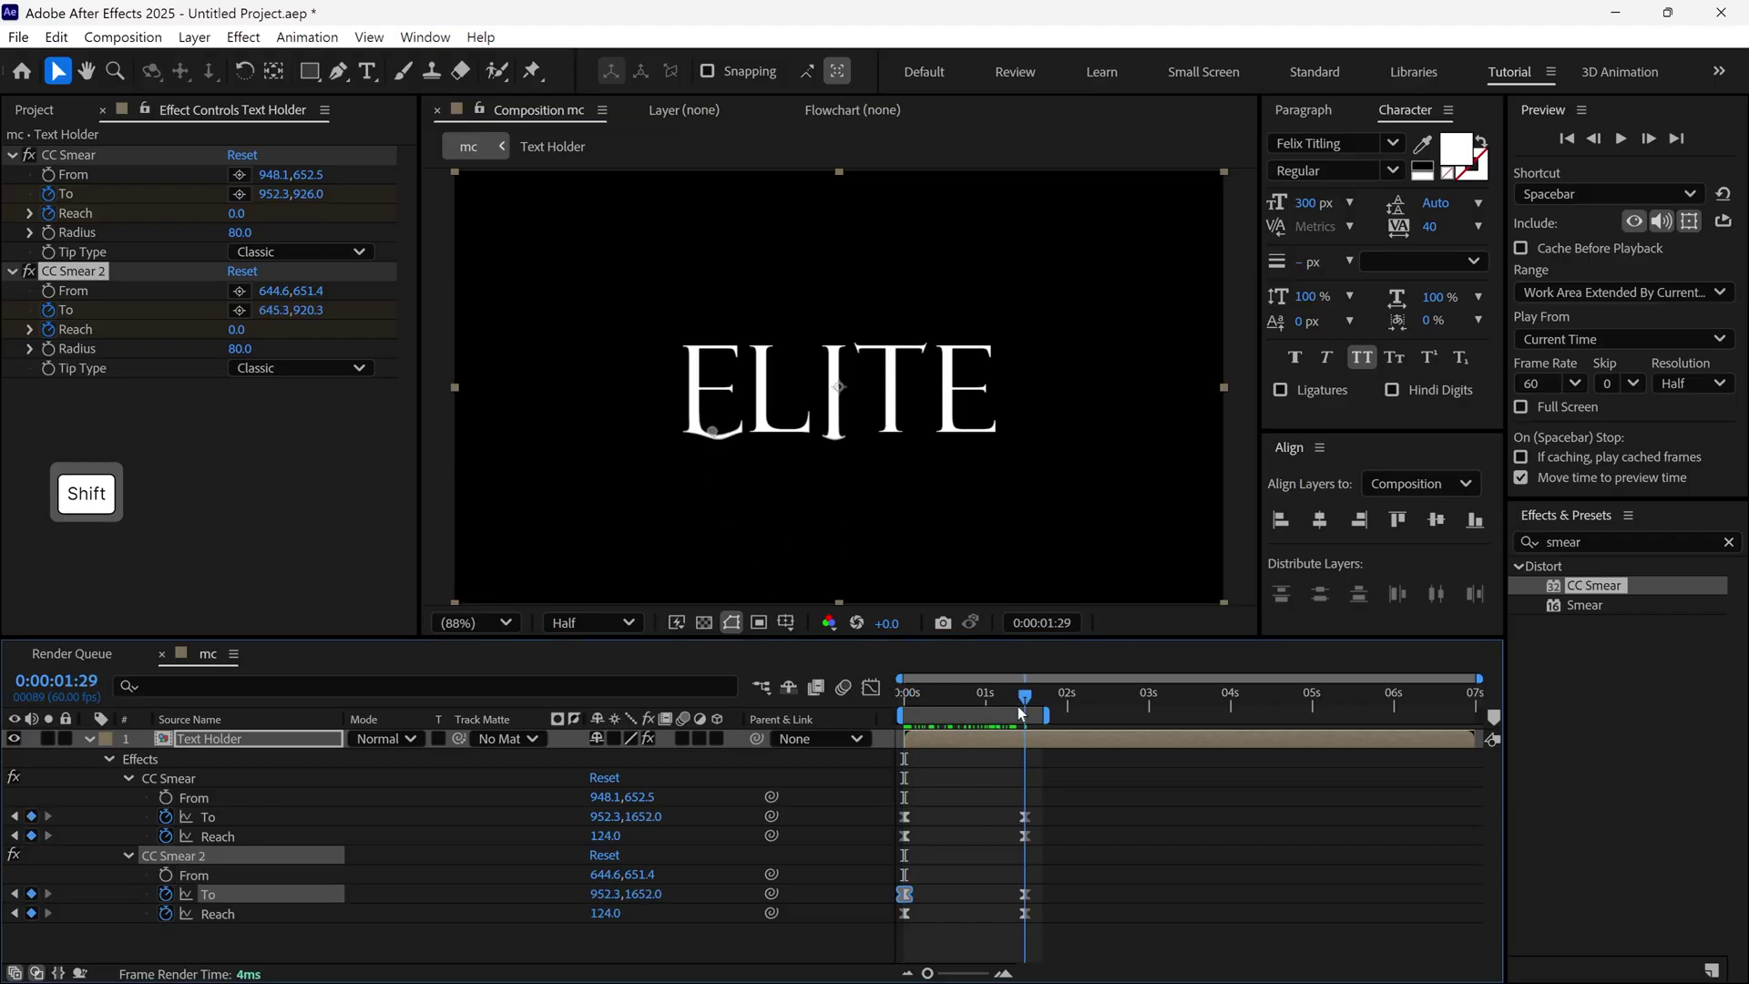
key(grave)
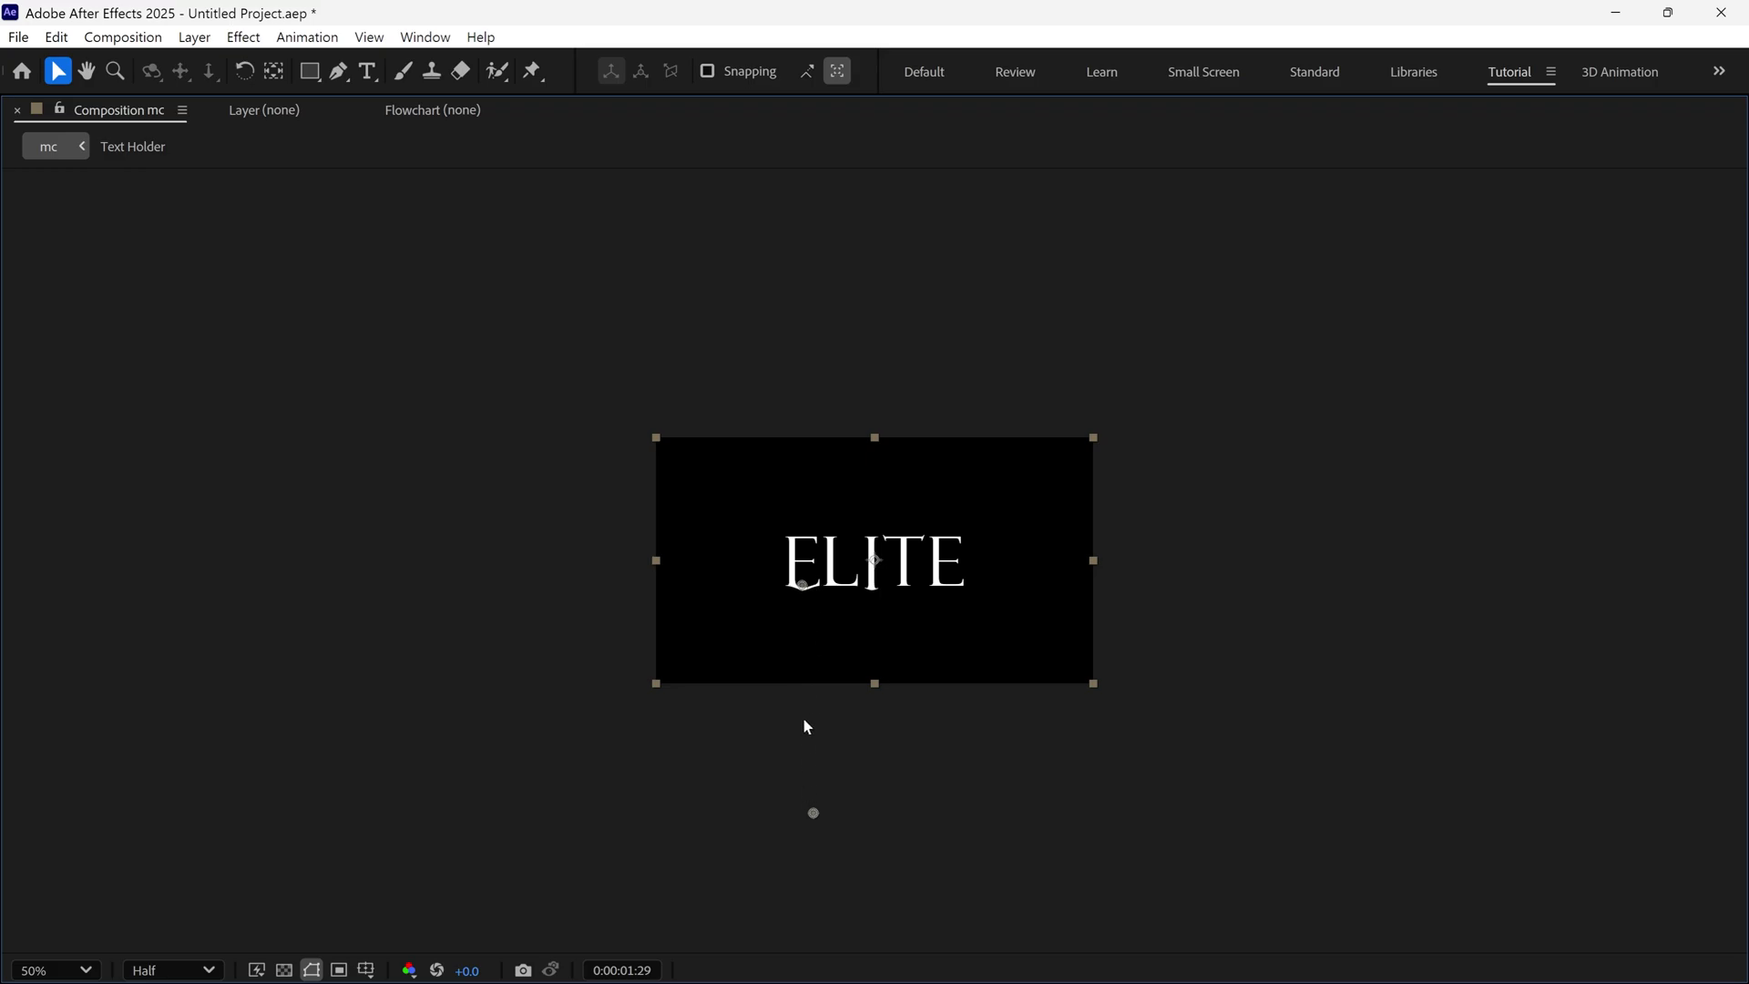
key(grave)
drag(1016, 705, 990, 704)
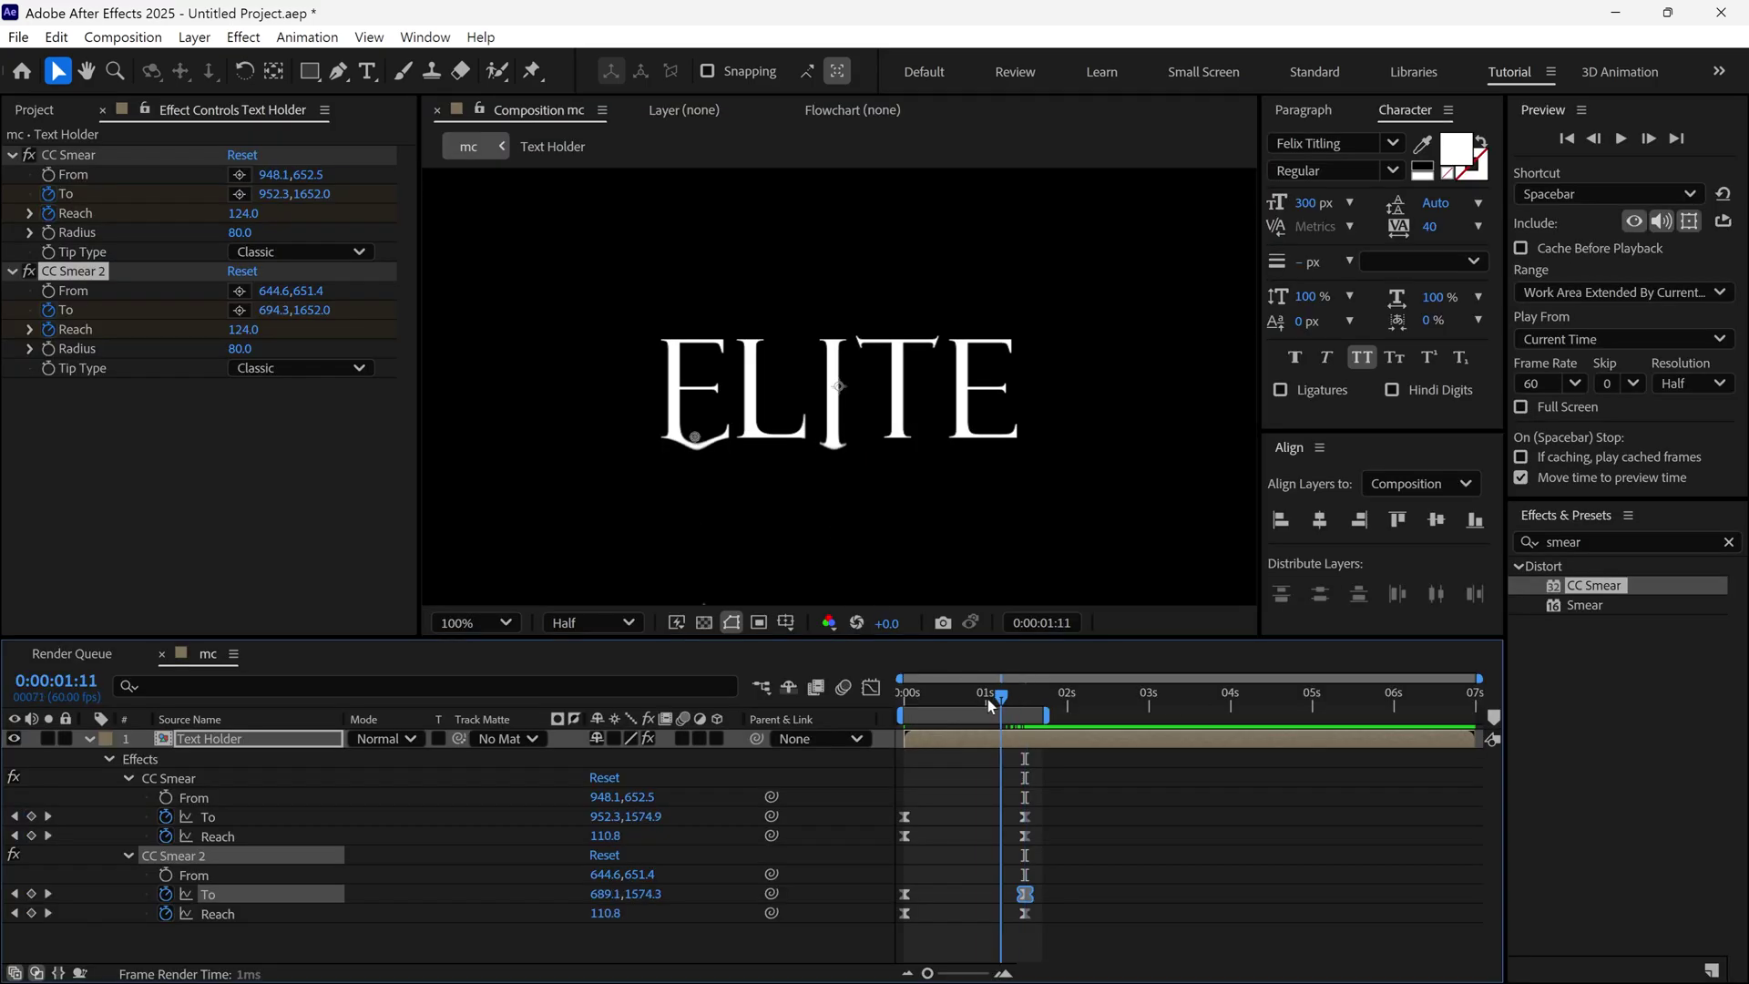
key(Home)
key(space)
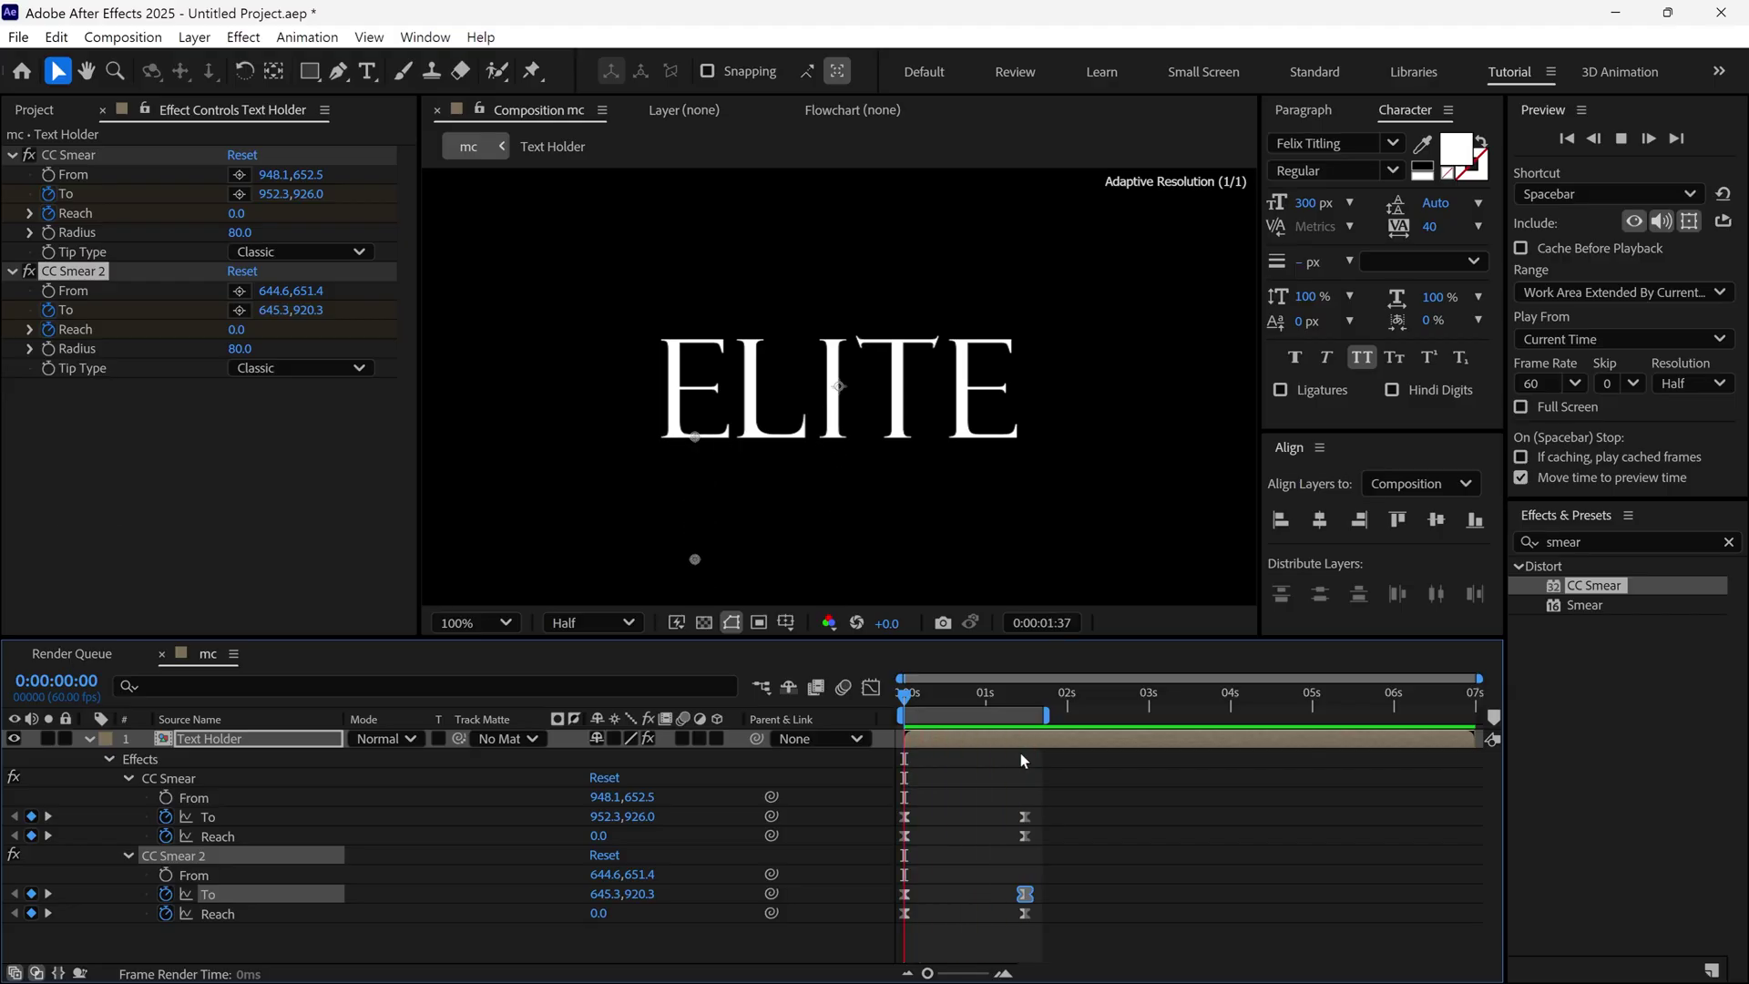
Shift CC Smear 2's keyframes slightly later so the E drip starts after the first
key(shift+space)
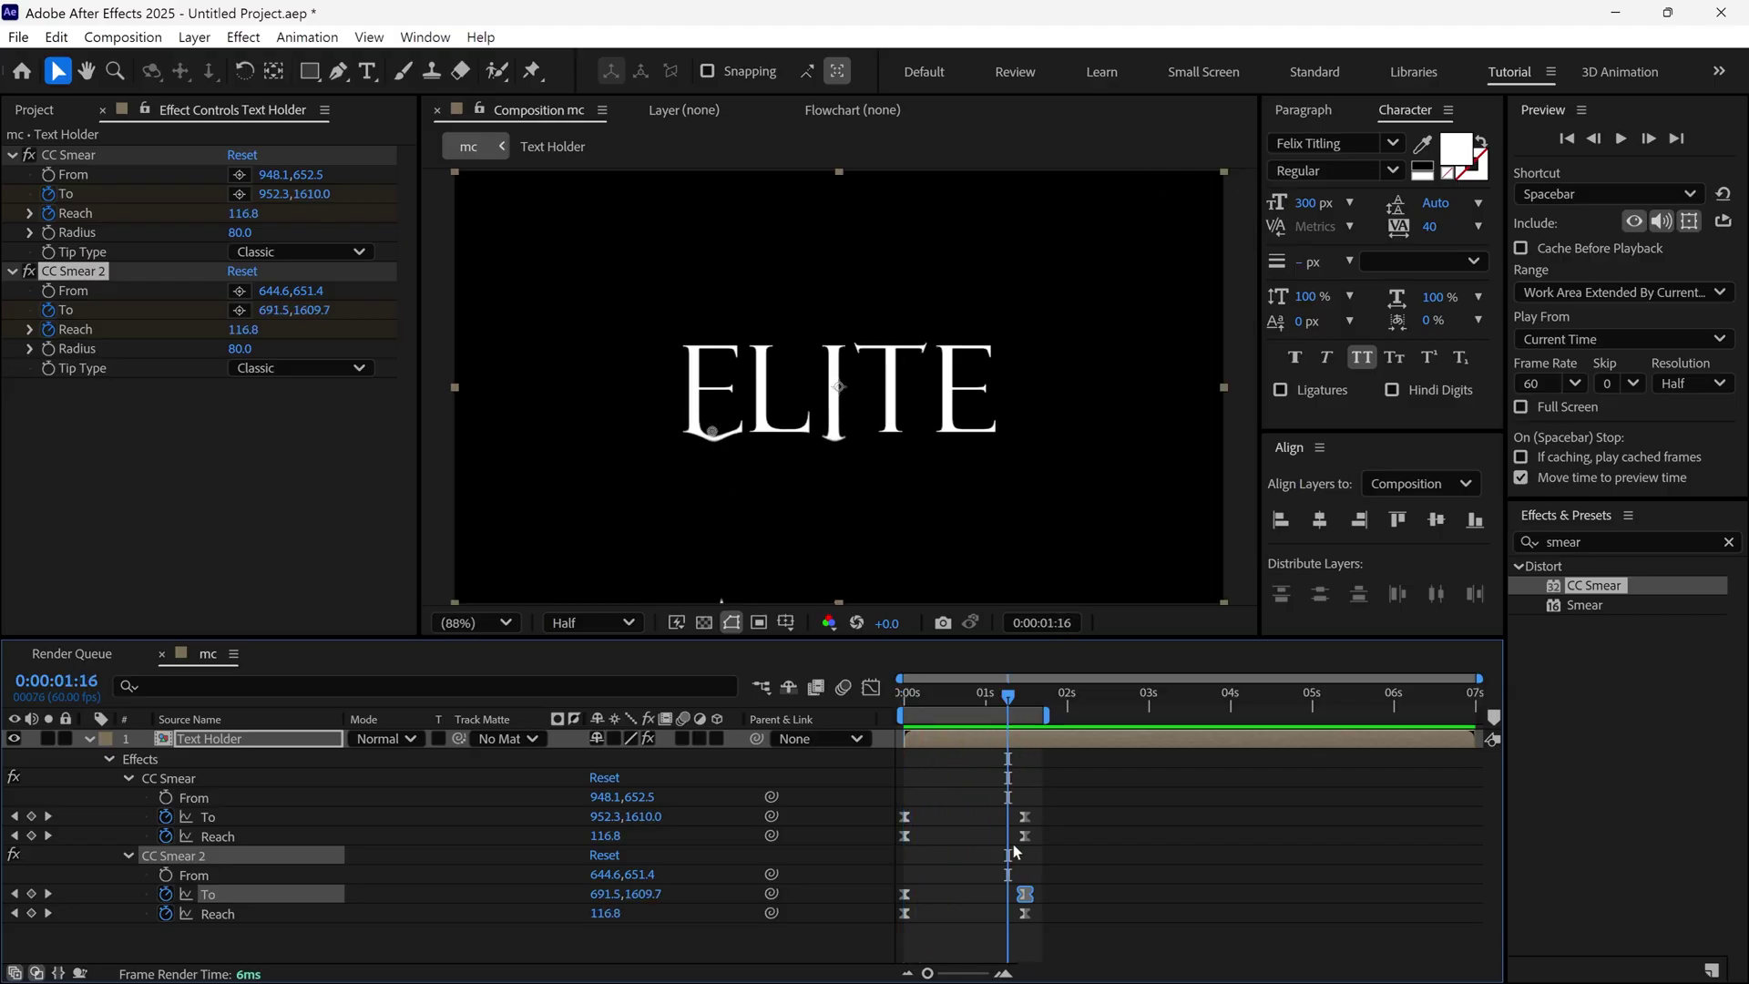
mouse_move(1065, 864)
mouse_down()
mouse_move(900, 922)
mouse_move(940, 906)
mouse_up()
click(1057, 703)
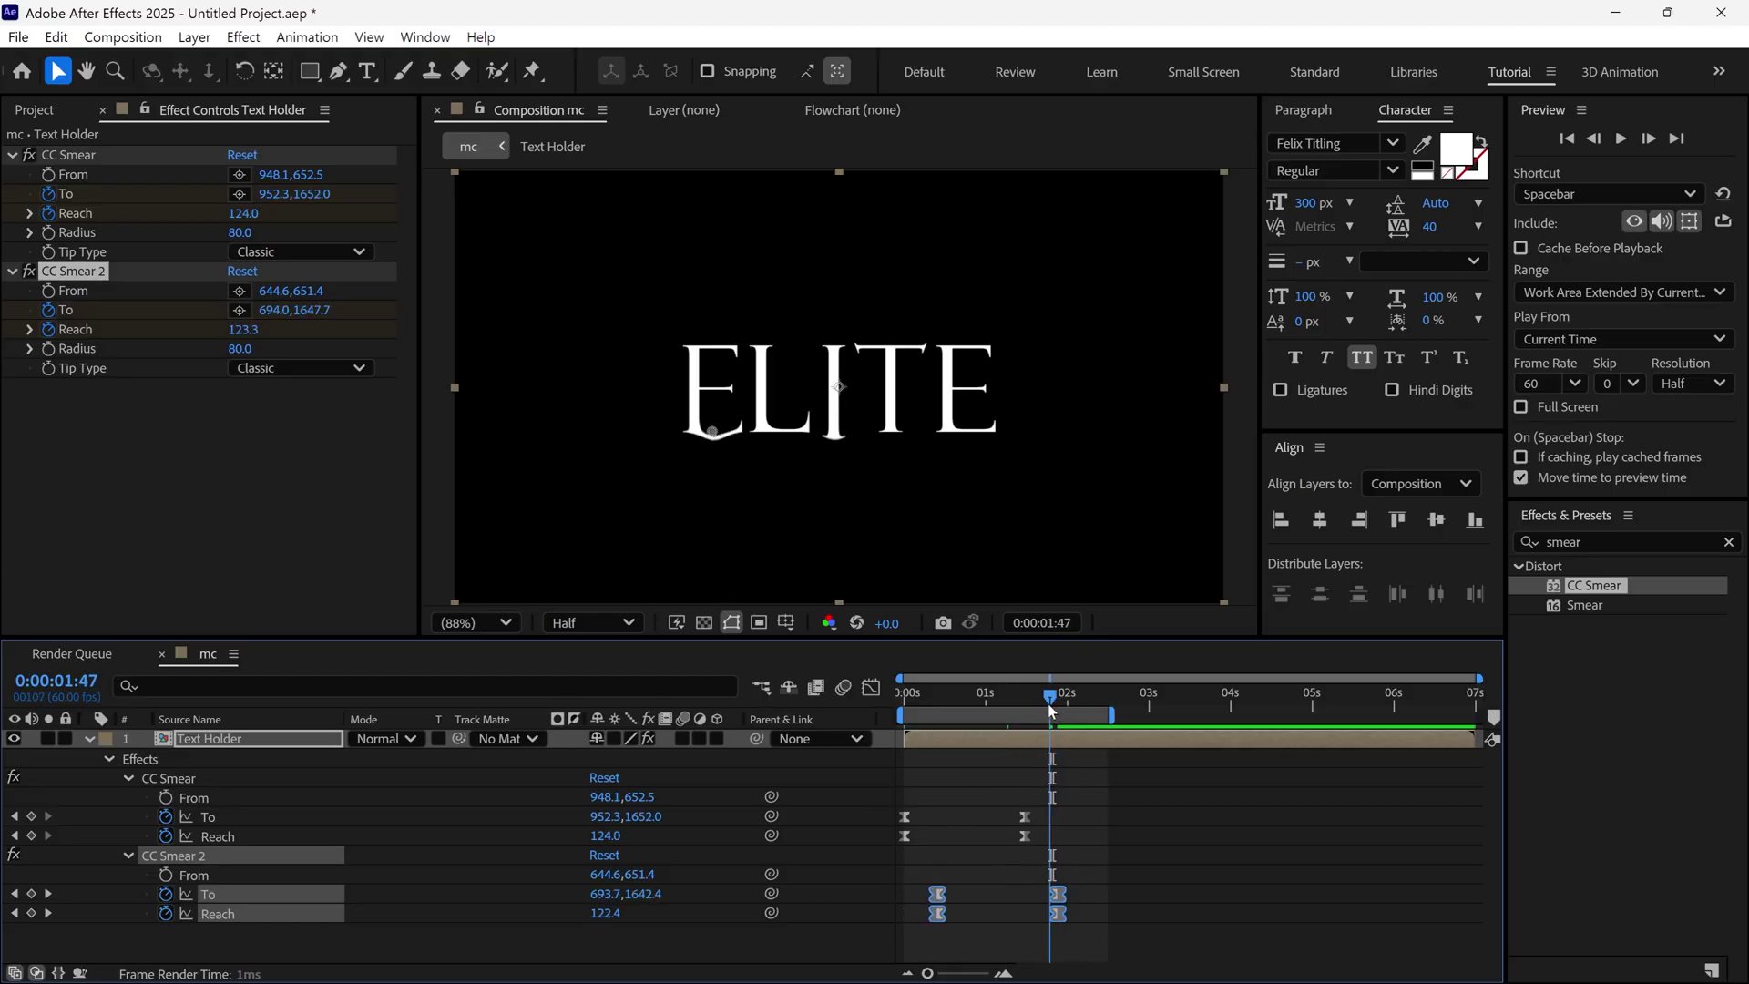
Preview the offset drips and duplicate CC Smear 2 as CC Smear 3
click(1149, 811)
key(space)
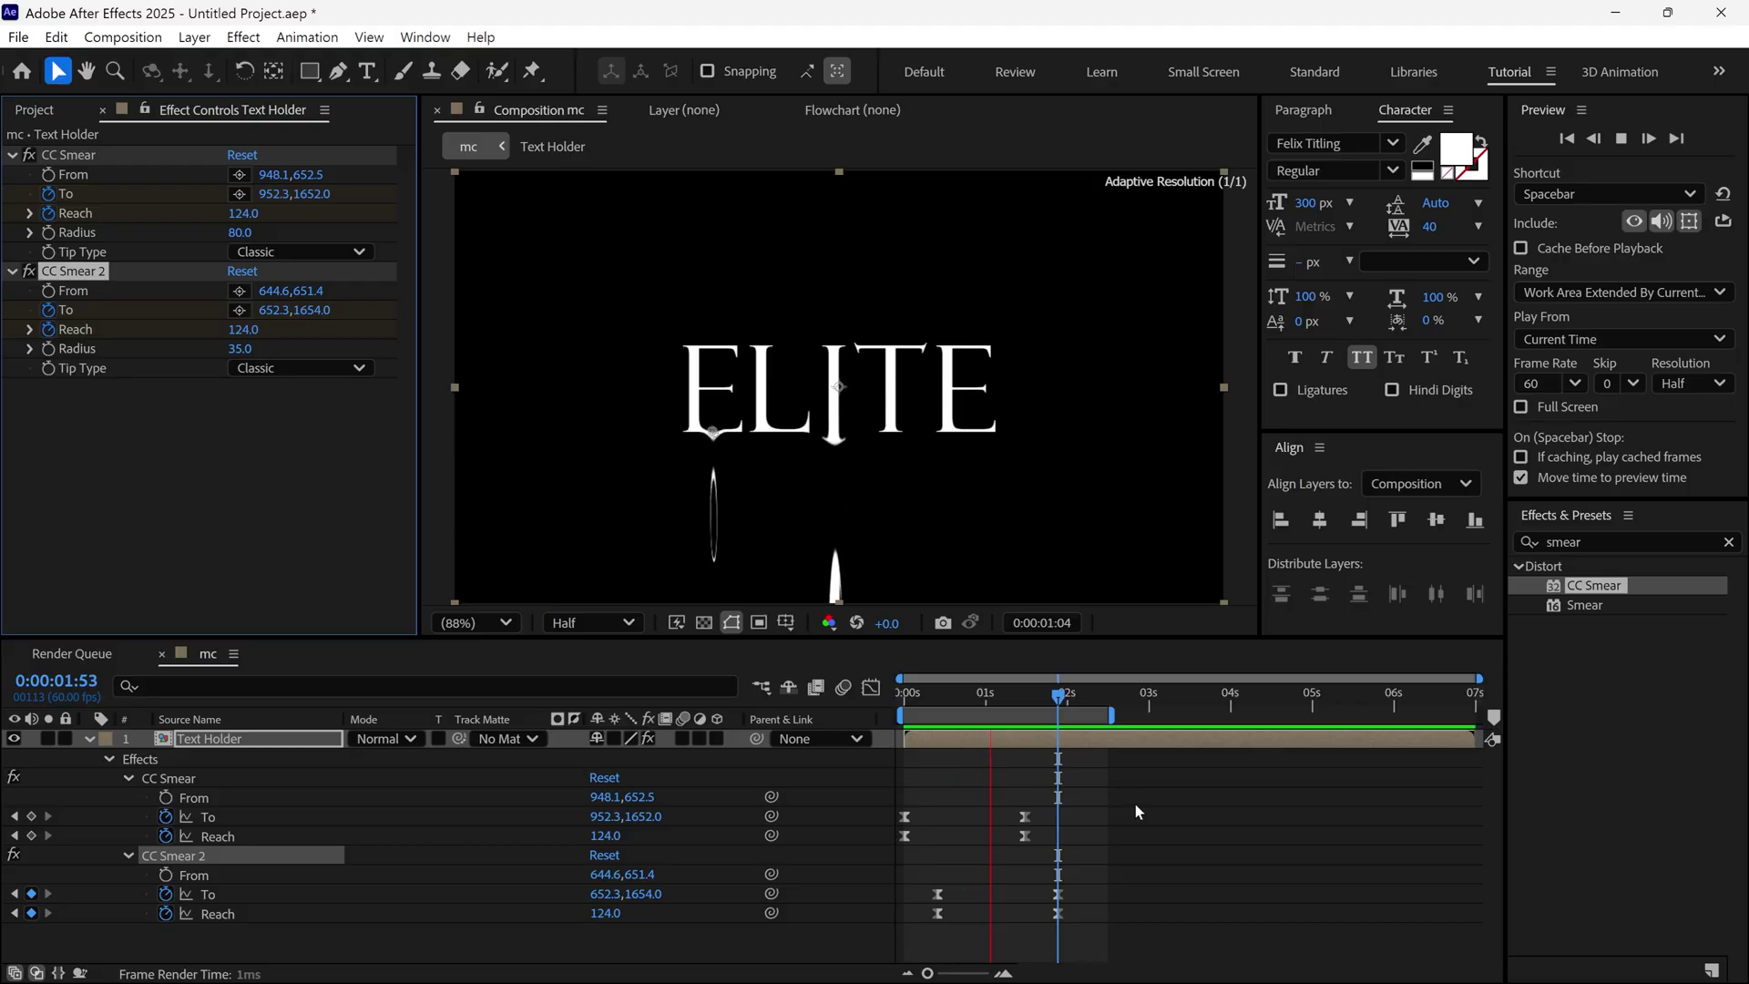
key(space)
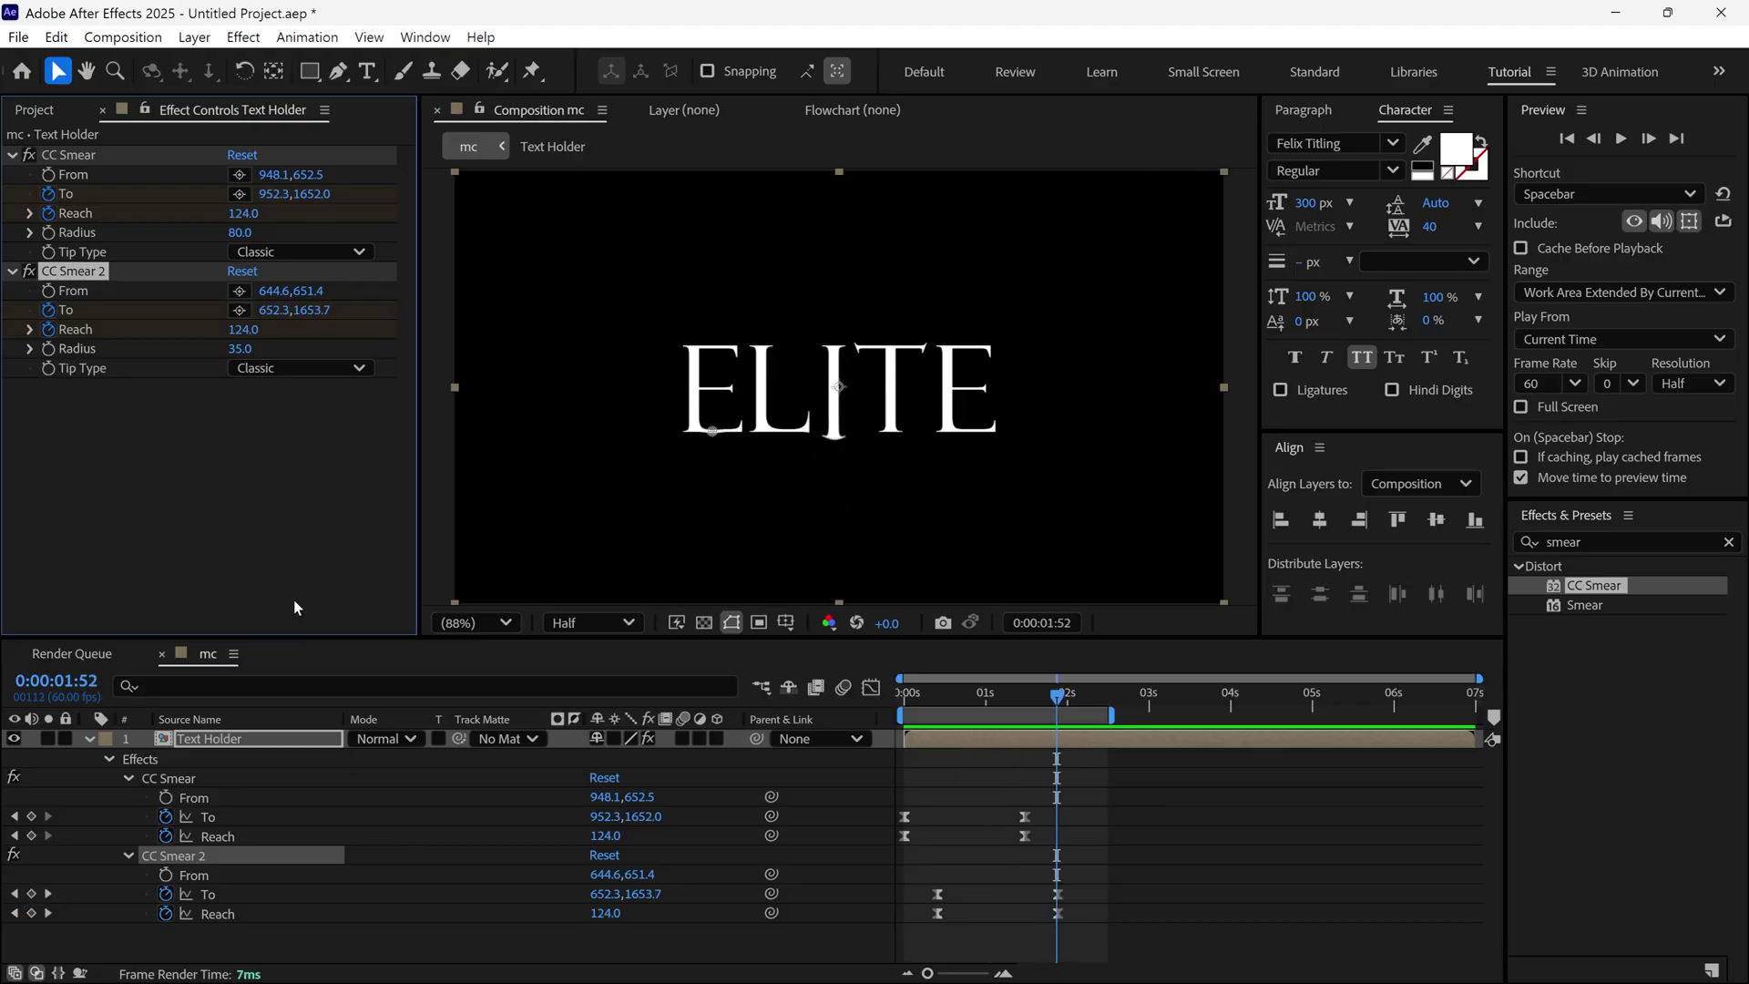
key(ctrl+d)
drag(697, 638, 697, 530)
Shift CC Smear 3's keyframes later and place its From at 1246.9,650.7 under the last E
drag(937, 891, 975, 891)
click(975, 584)
click(239, 406)
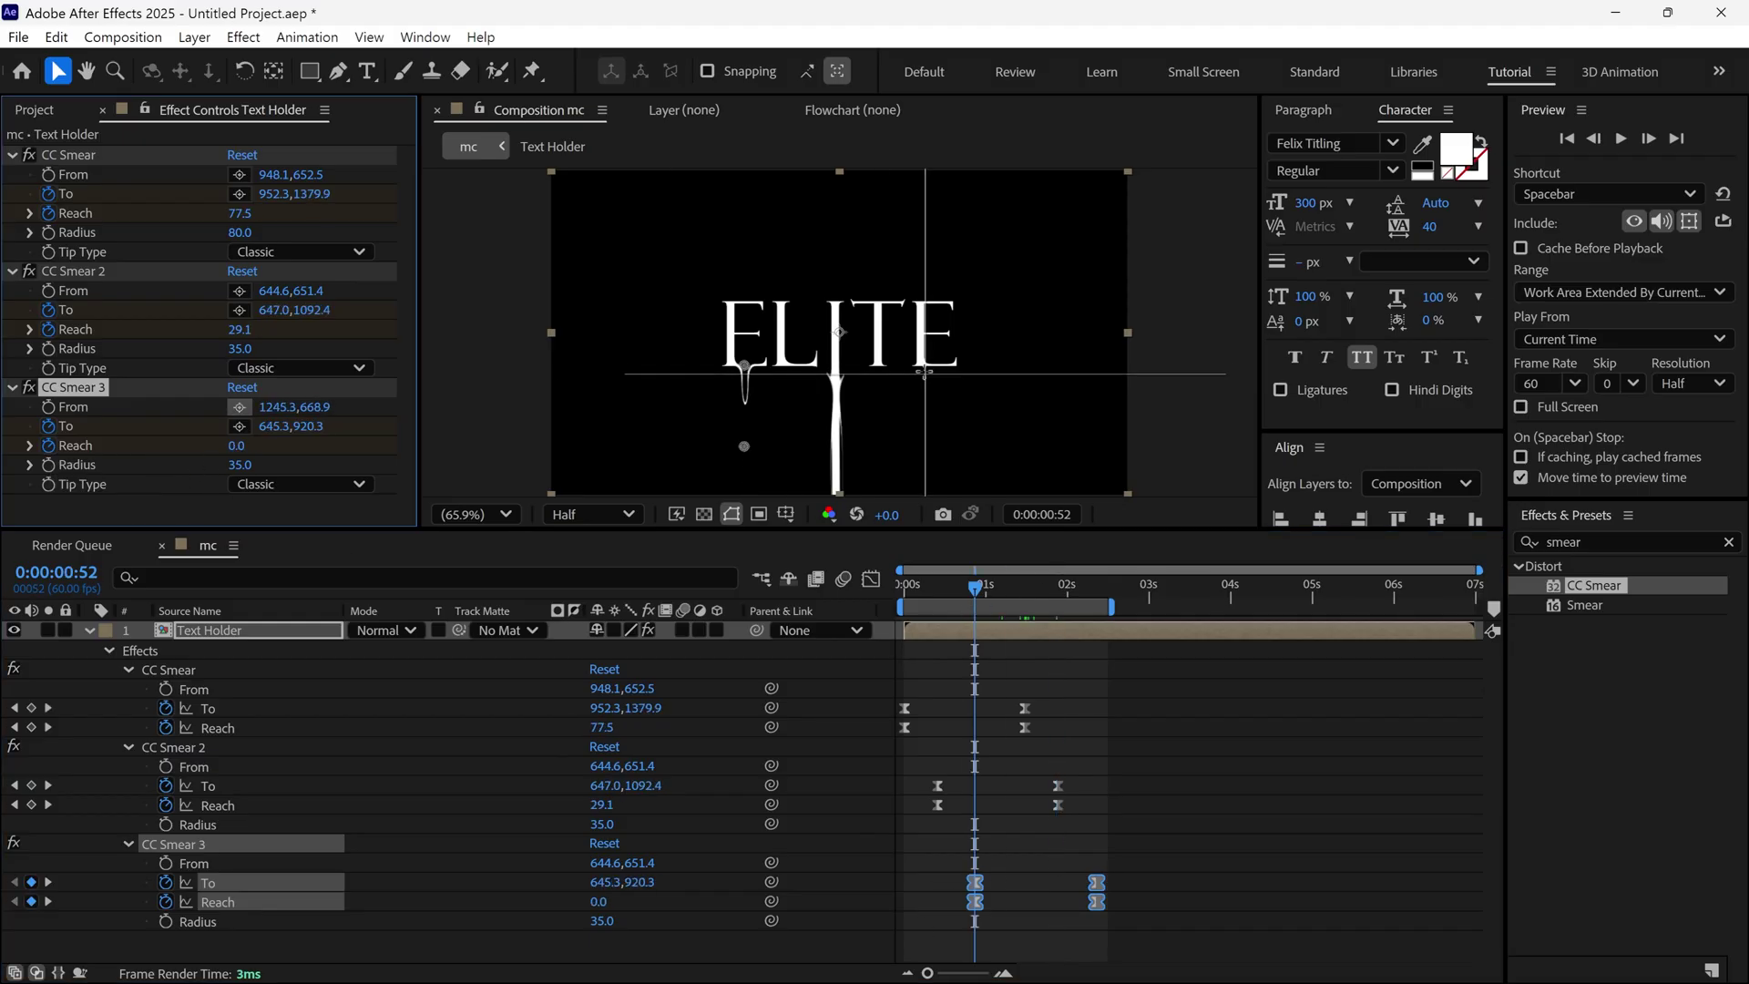
click(926, 367)
At the final keyframe, set CC Smear 3's To point toward 1268.4,1459.1 below the E
click(975, 882)
drag(975, 588, 1096, 591)
click(238, 426)
click(926, 481)
Preview all three drips from the start in an enlarged viewer
key(Home)
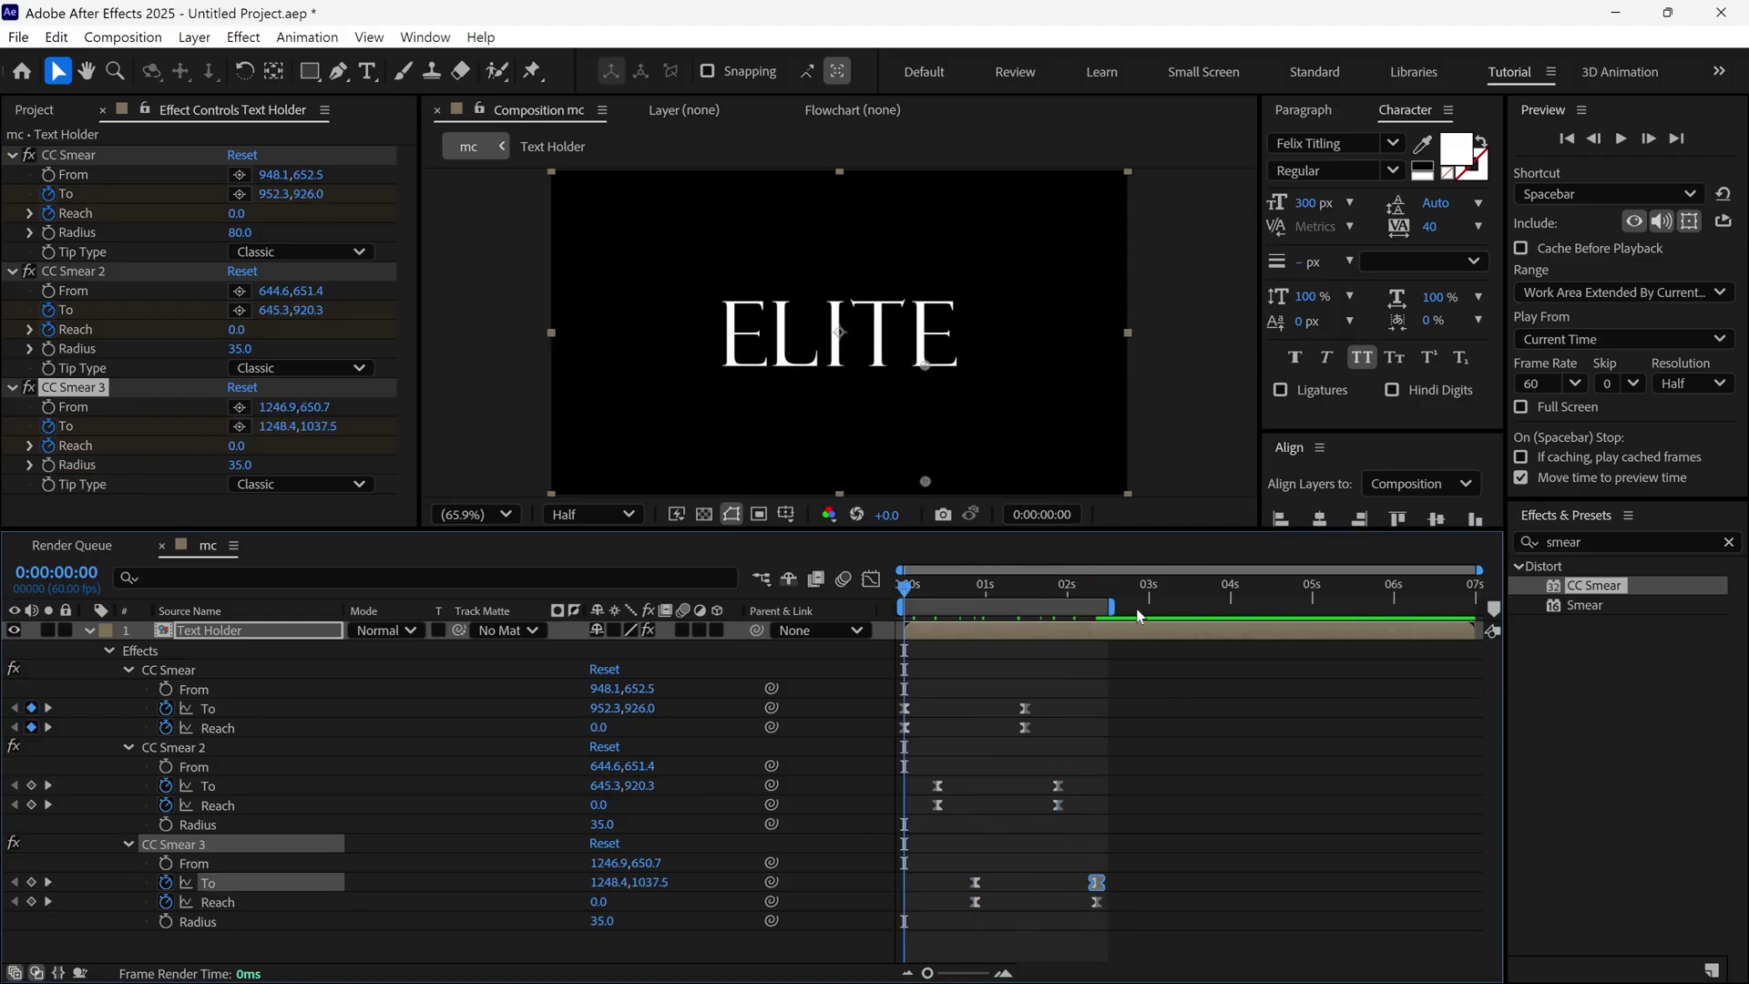
key(grave)
key(space)
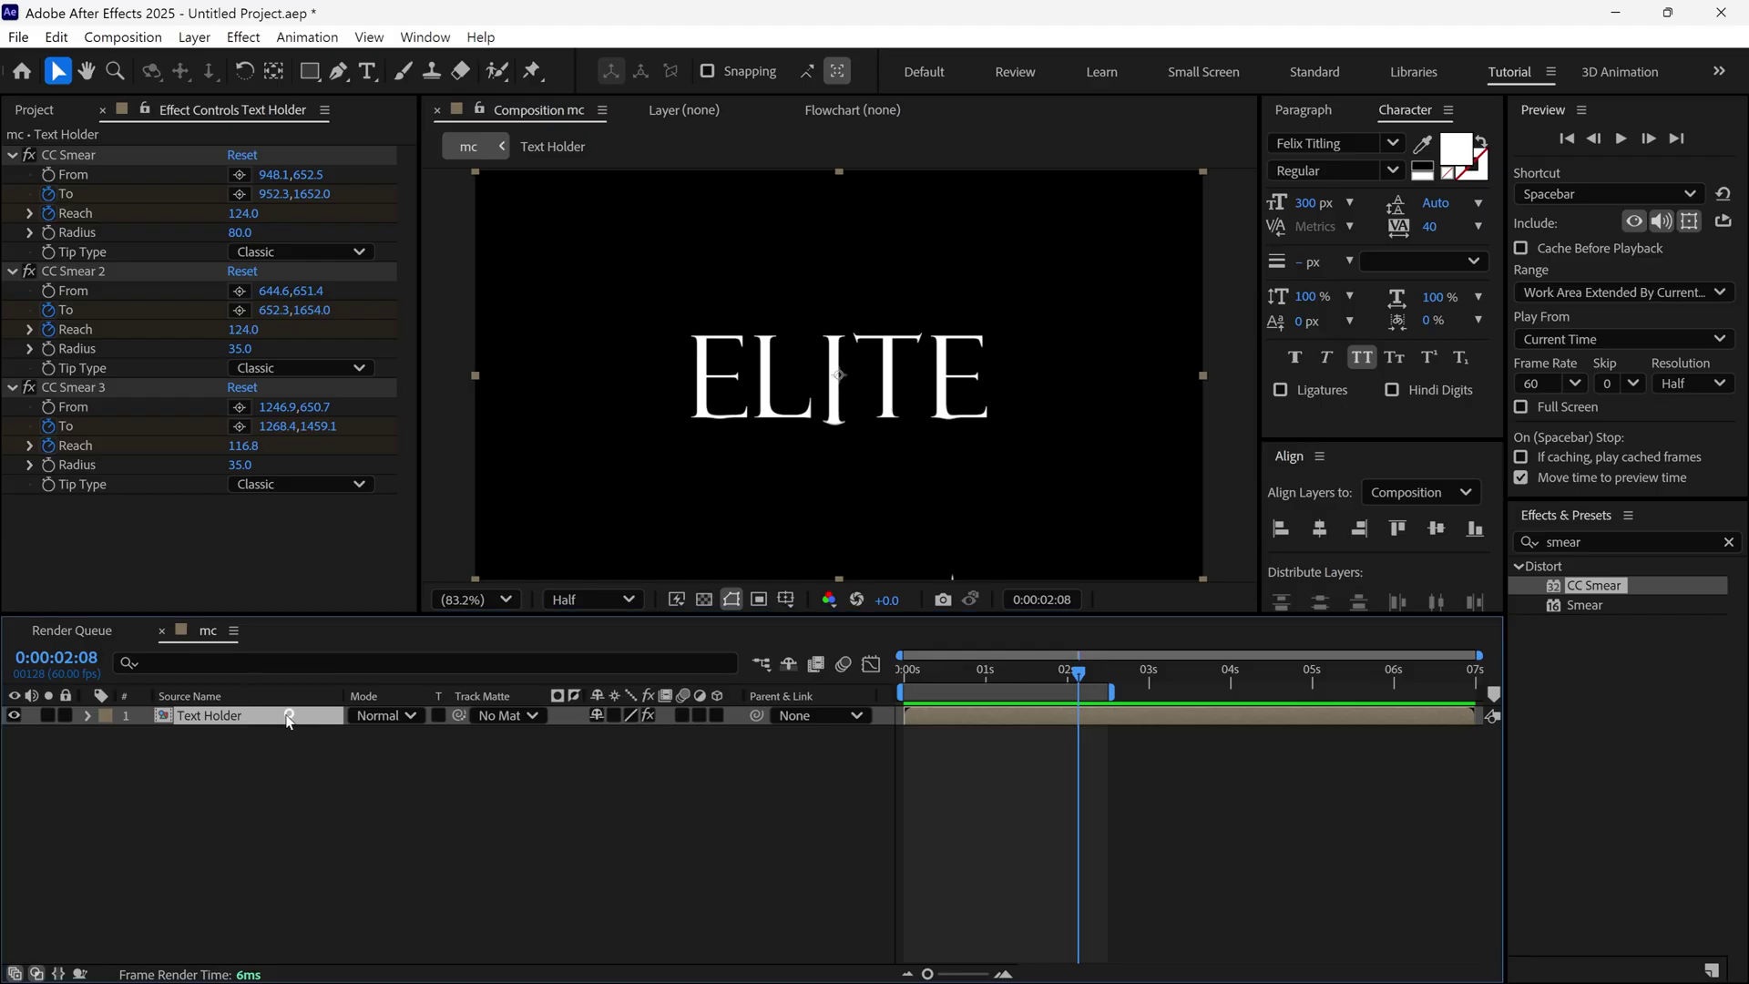
Duplicate the Text Holder layer, hide the original, and delete the three smear effects from the copy
key(ctrl+d)
click(250, 734)
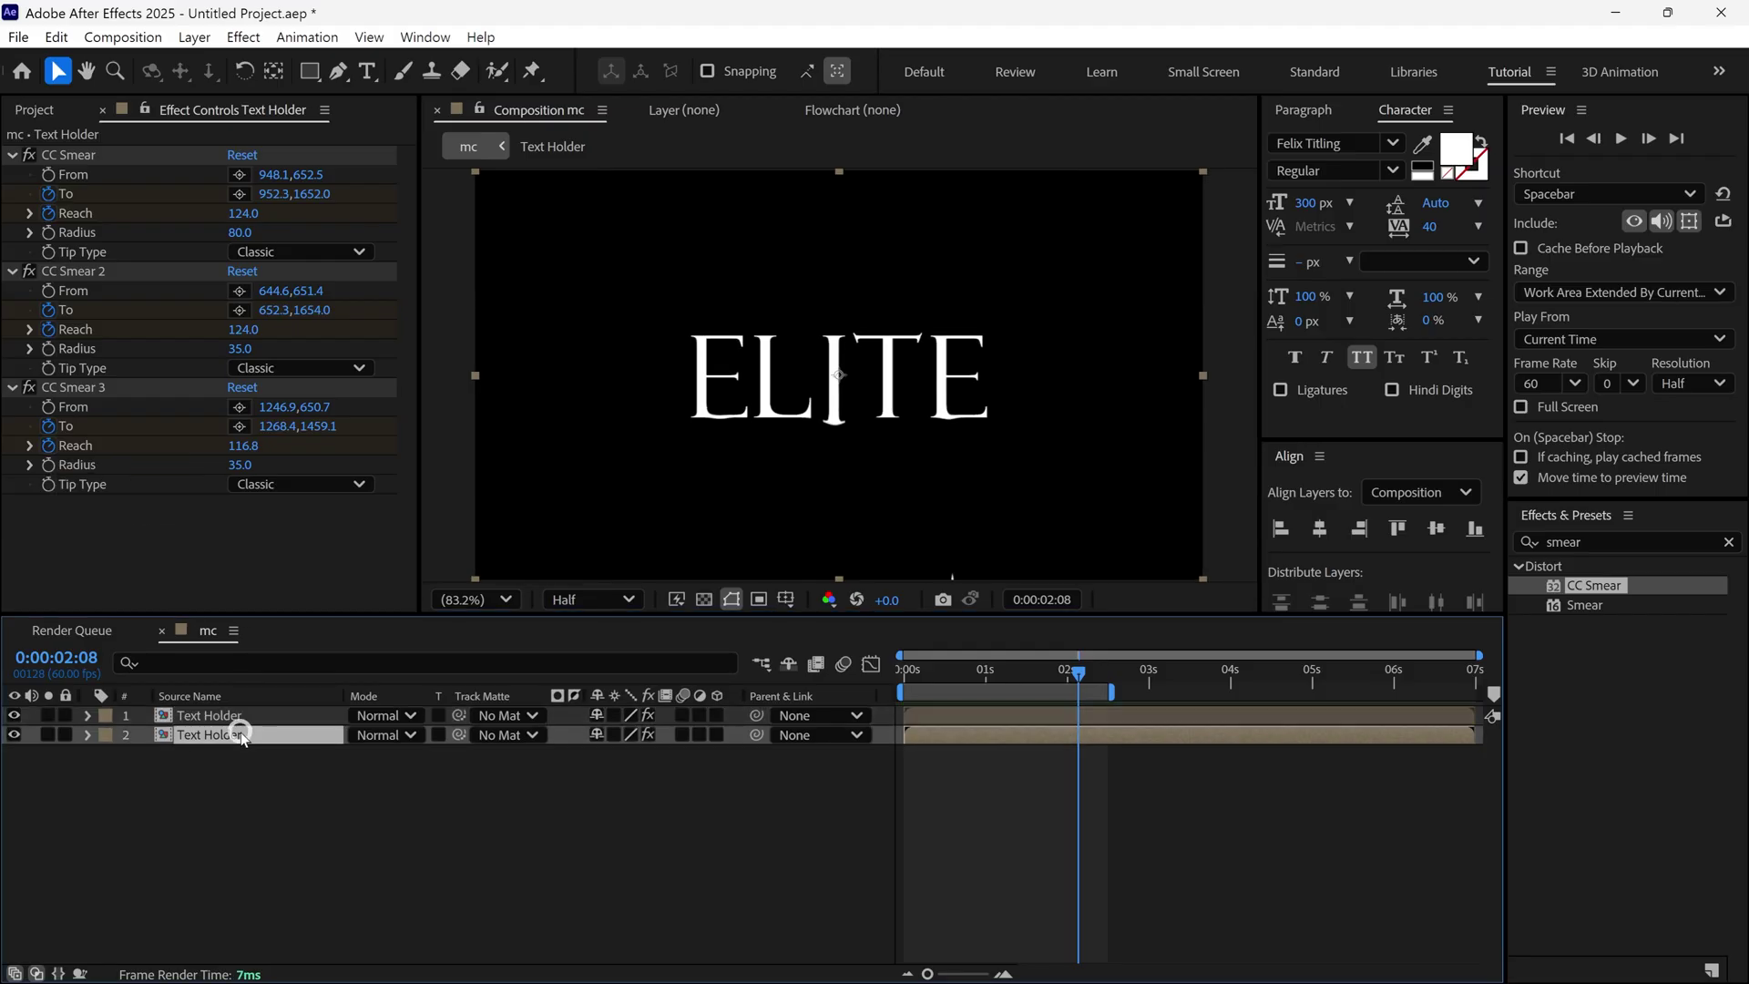
click(15, 716)
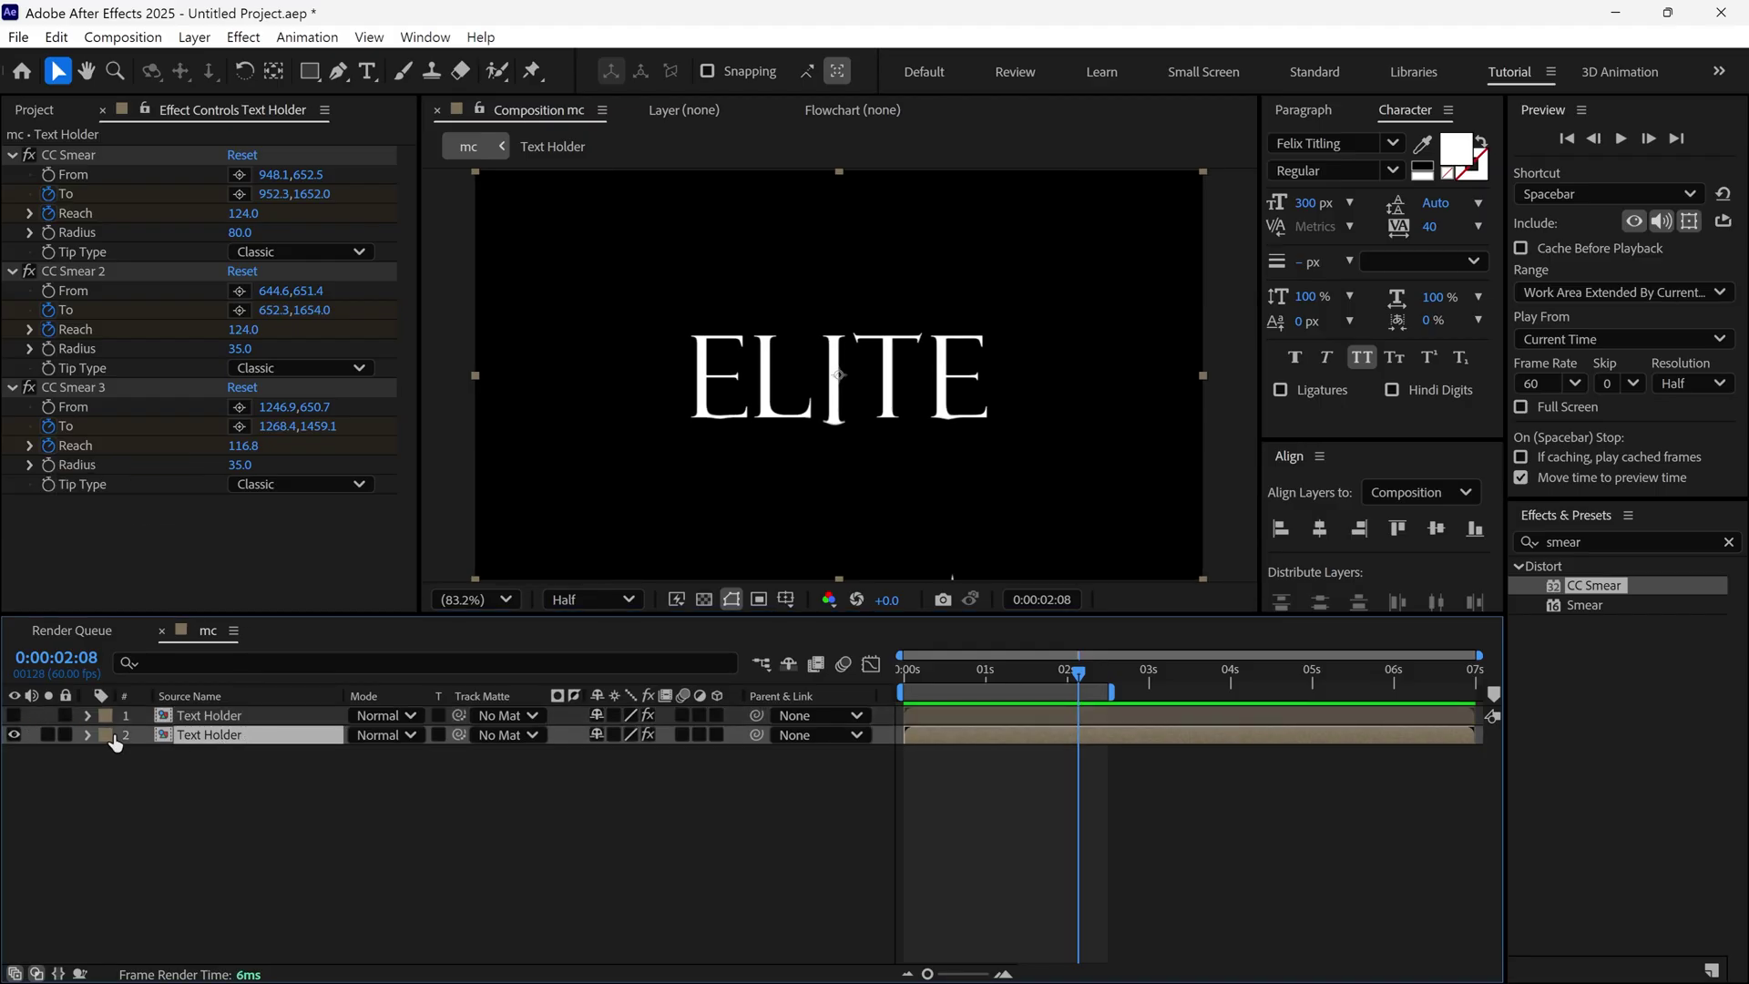
shift+click(67, 157)
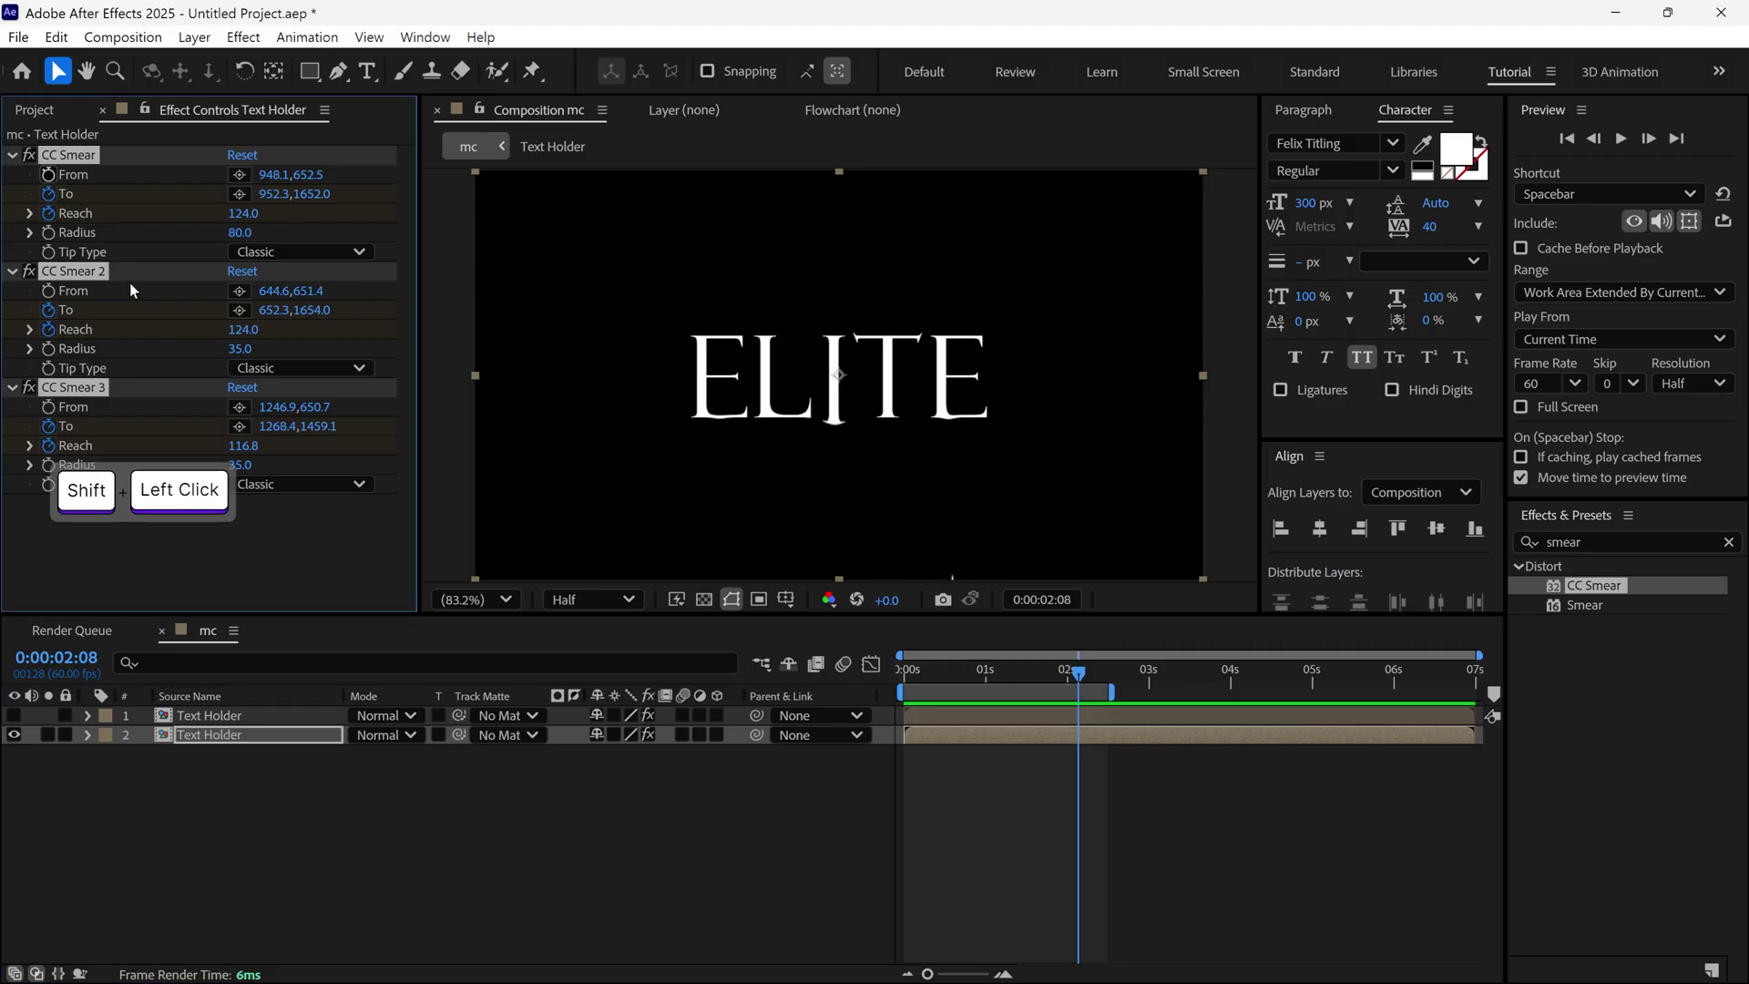
key(Delete)
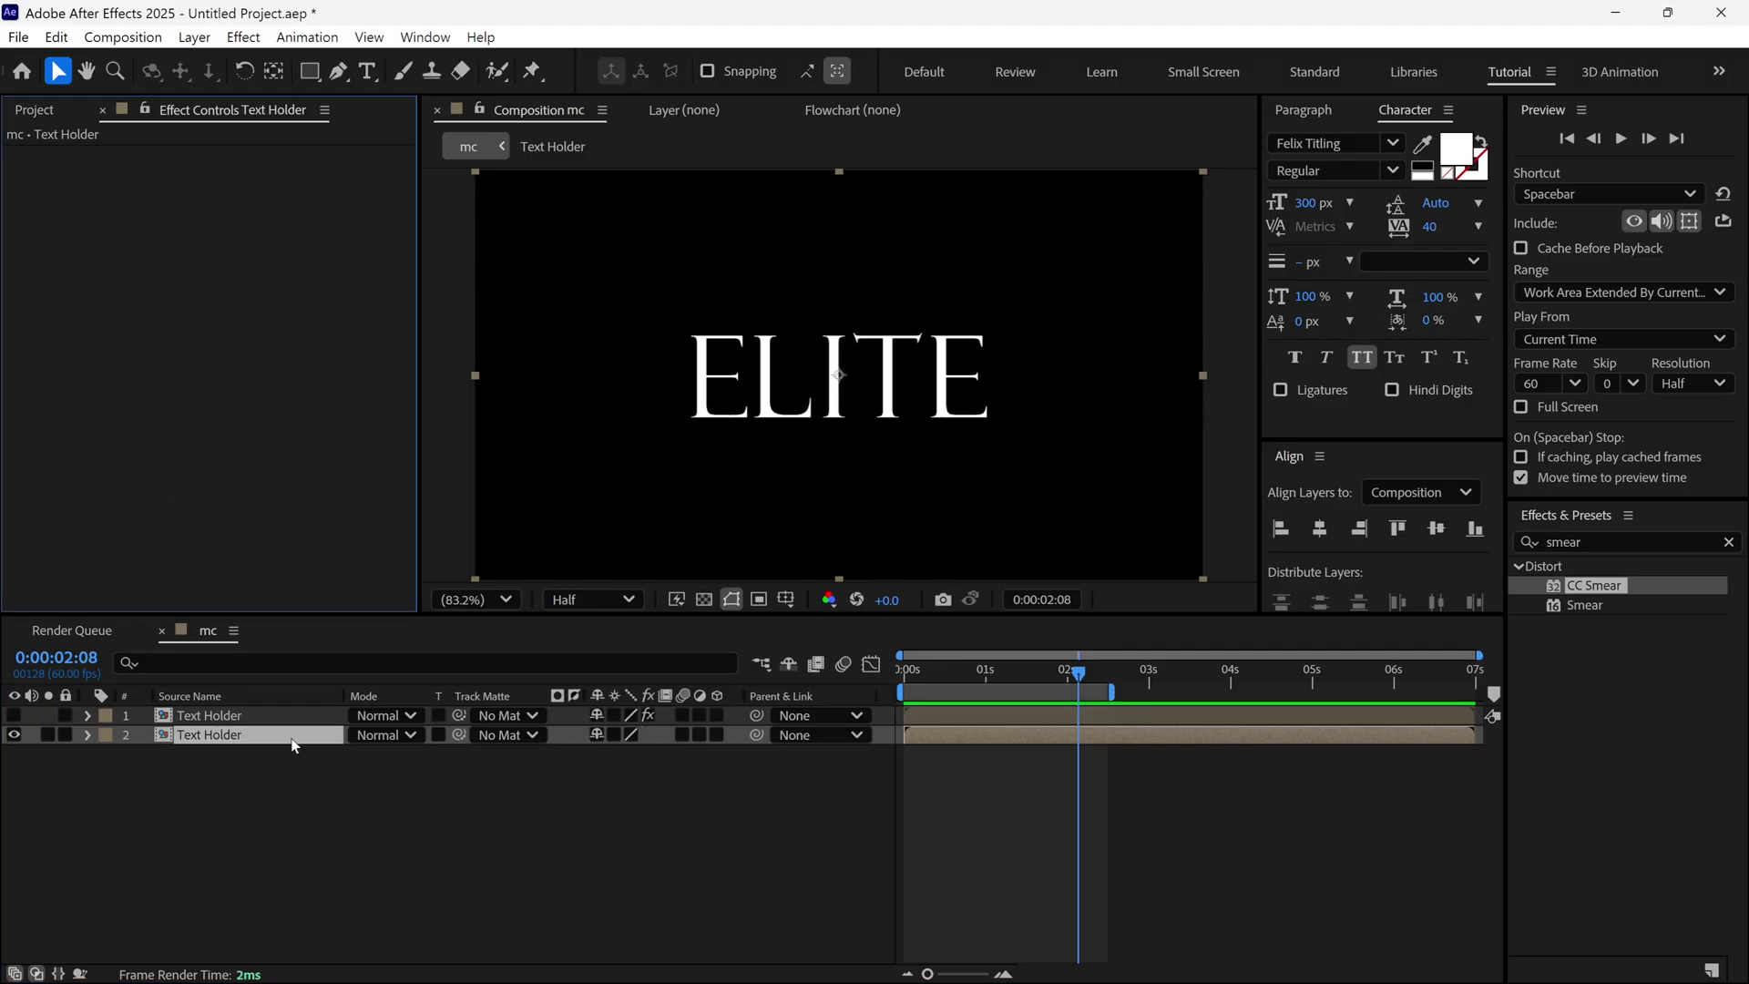
Rename the copied layer to 'Text eCHO' and return to the first frame
click(293, 743)
key(Return)
click(302, 738)
key(BackSpace)
text(eC)
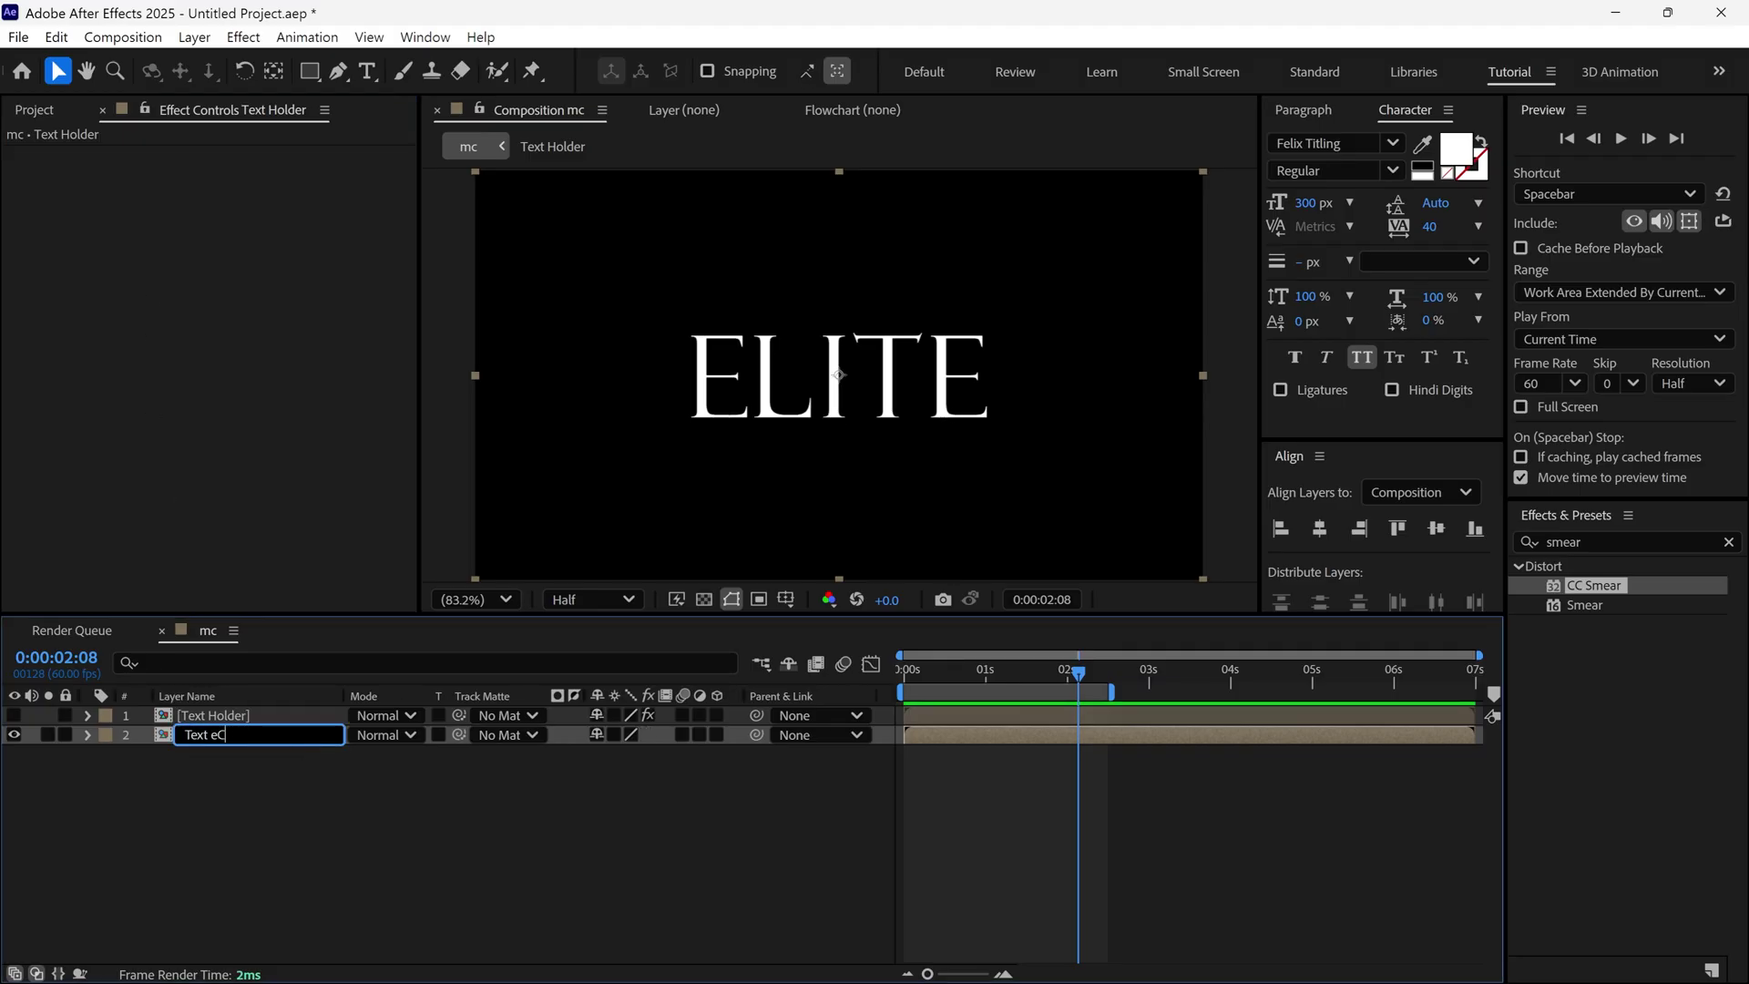
text(HO)
key(Return)
key(Home)
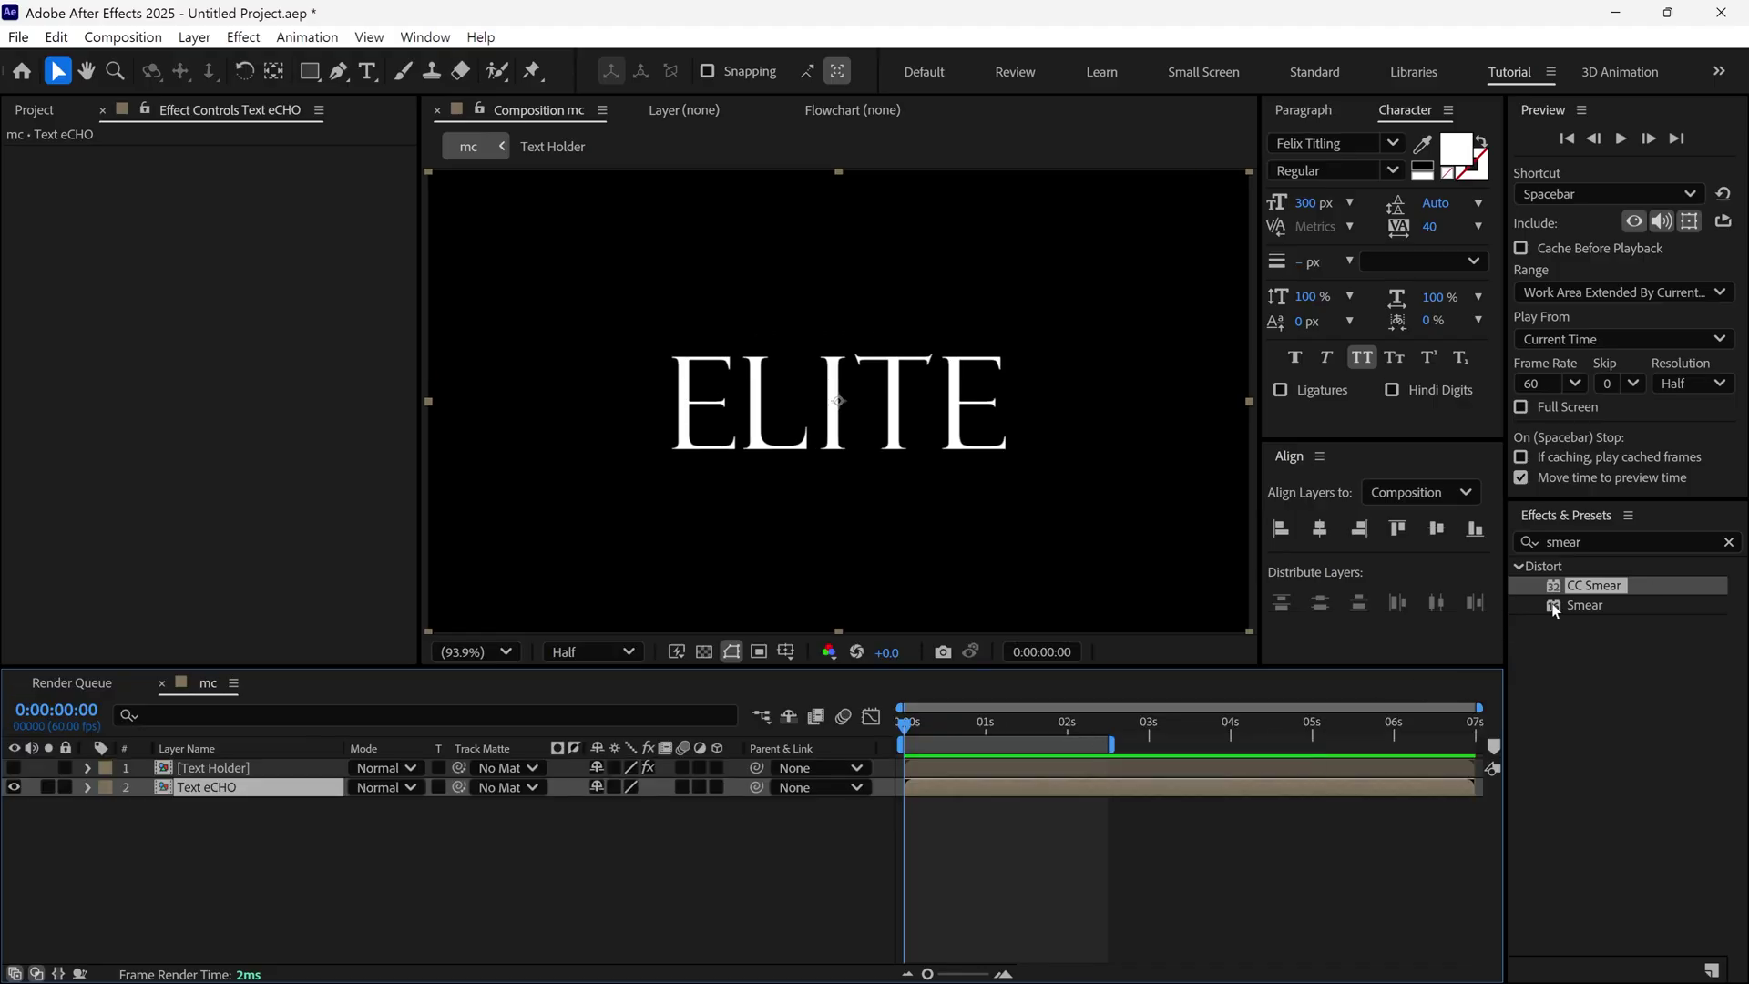
Add CC Smear to Text eCHO from 957.5,655.0 to 956.4,934.1, keyframed, with Reach 0
mouse_move(1585, 588)
mouse_down()
mouse_move(1528, 612)
mouse_move(885, 465)
mouse_up()
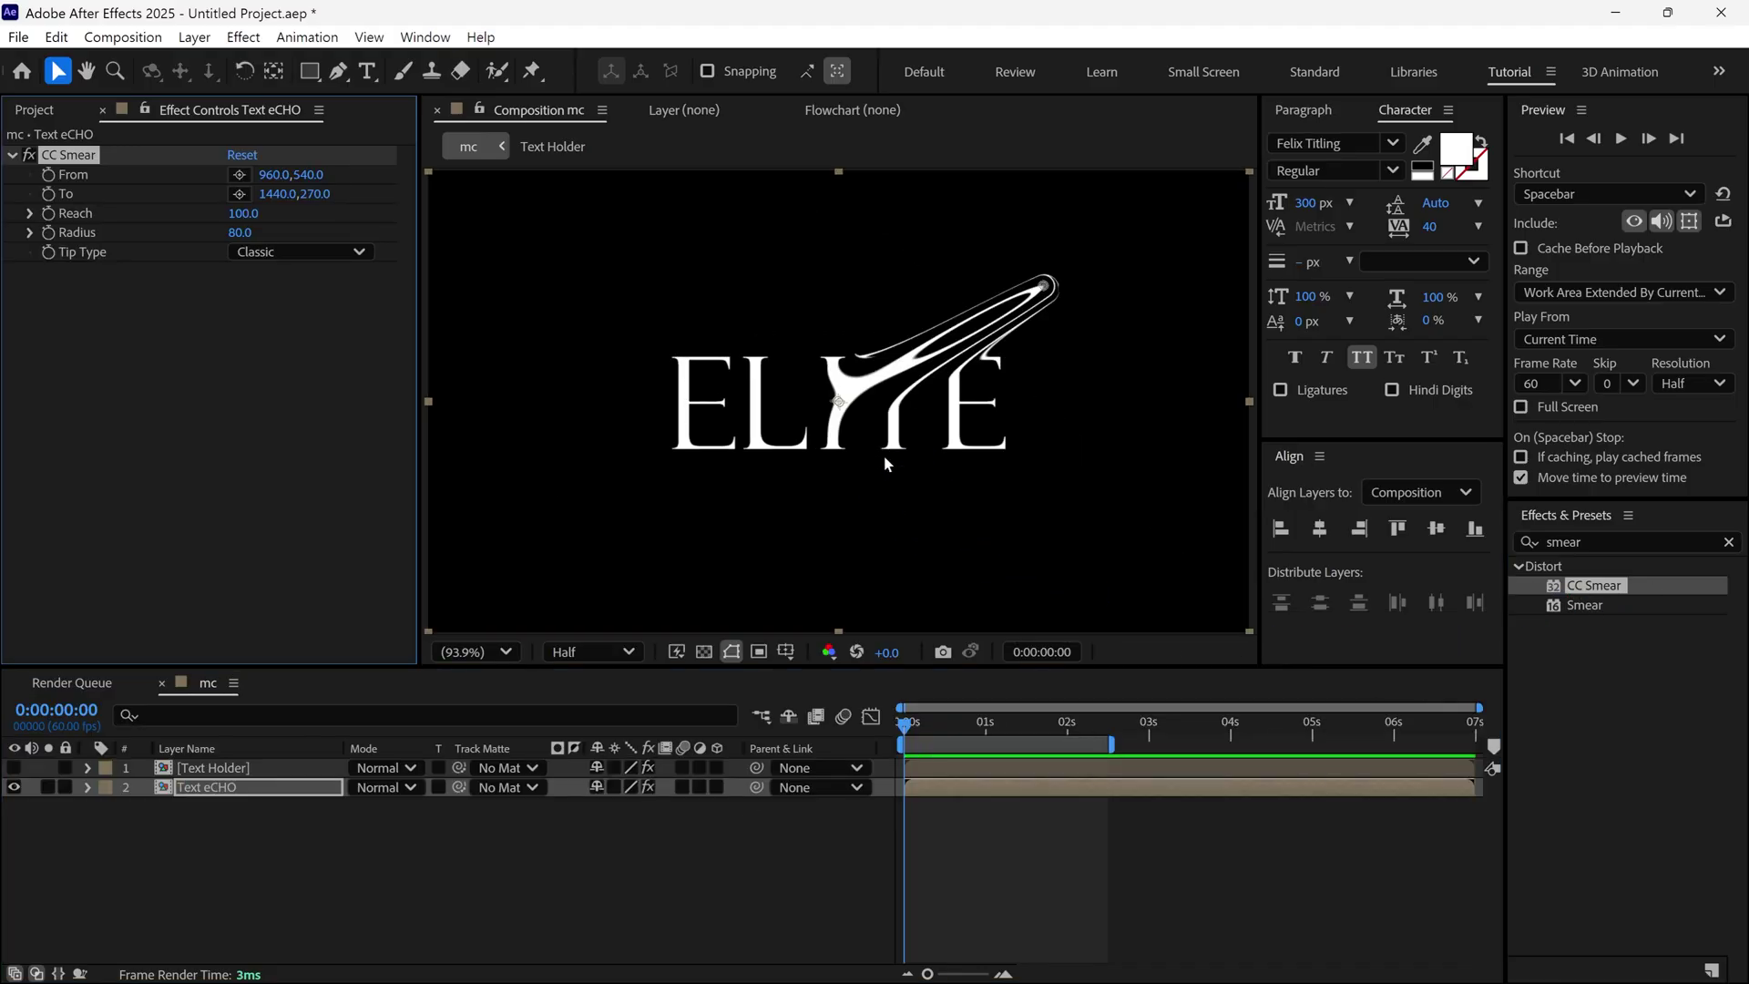
click(239, 175)
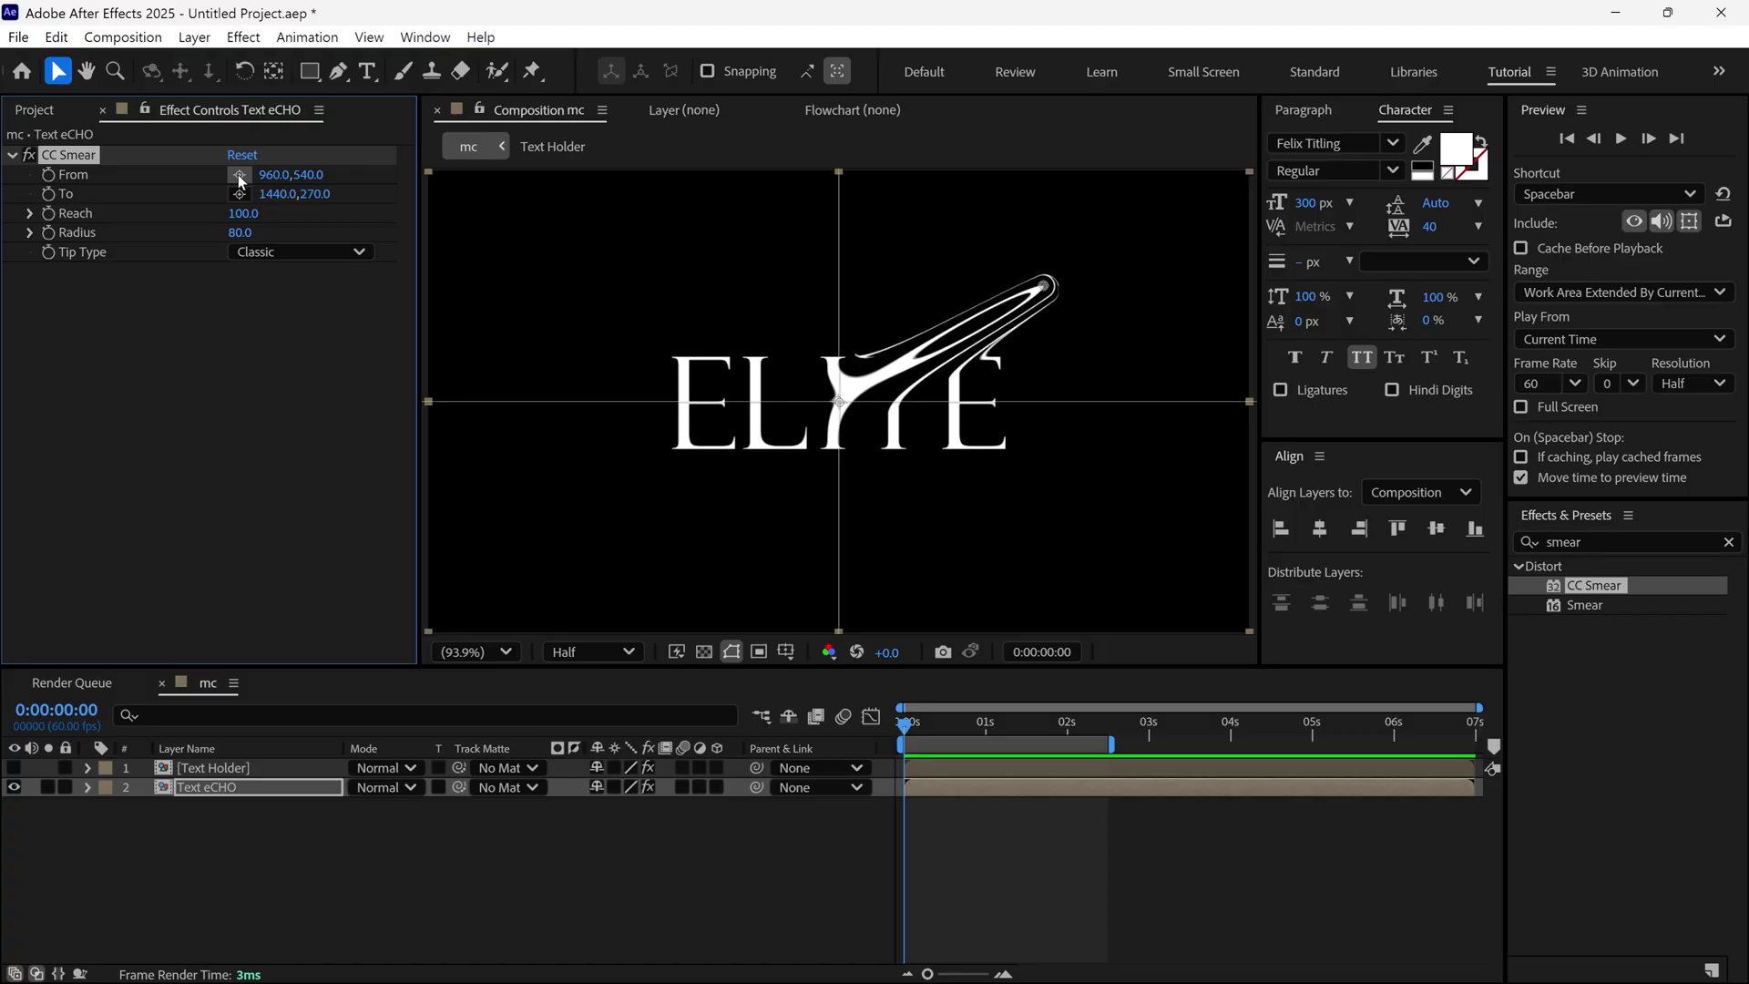
click(837, 450)
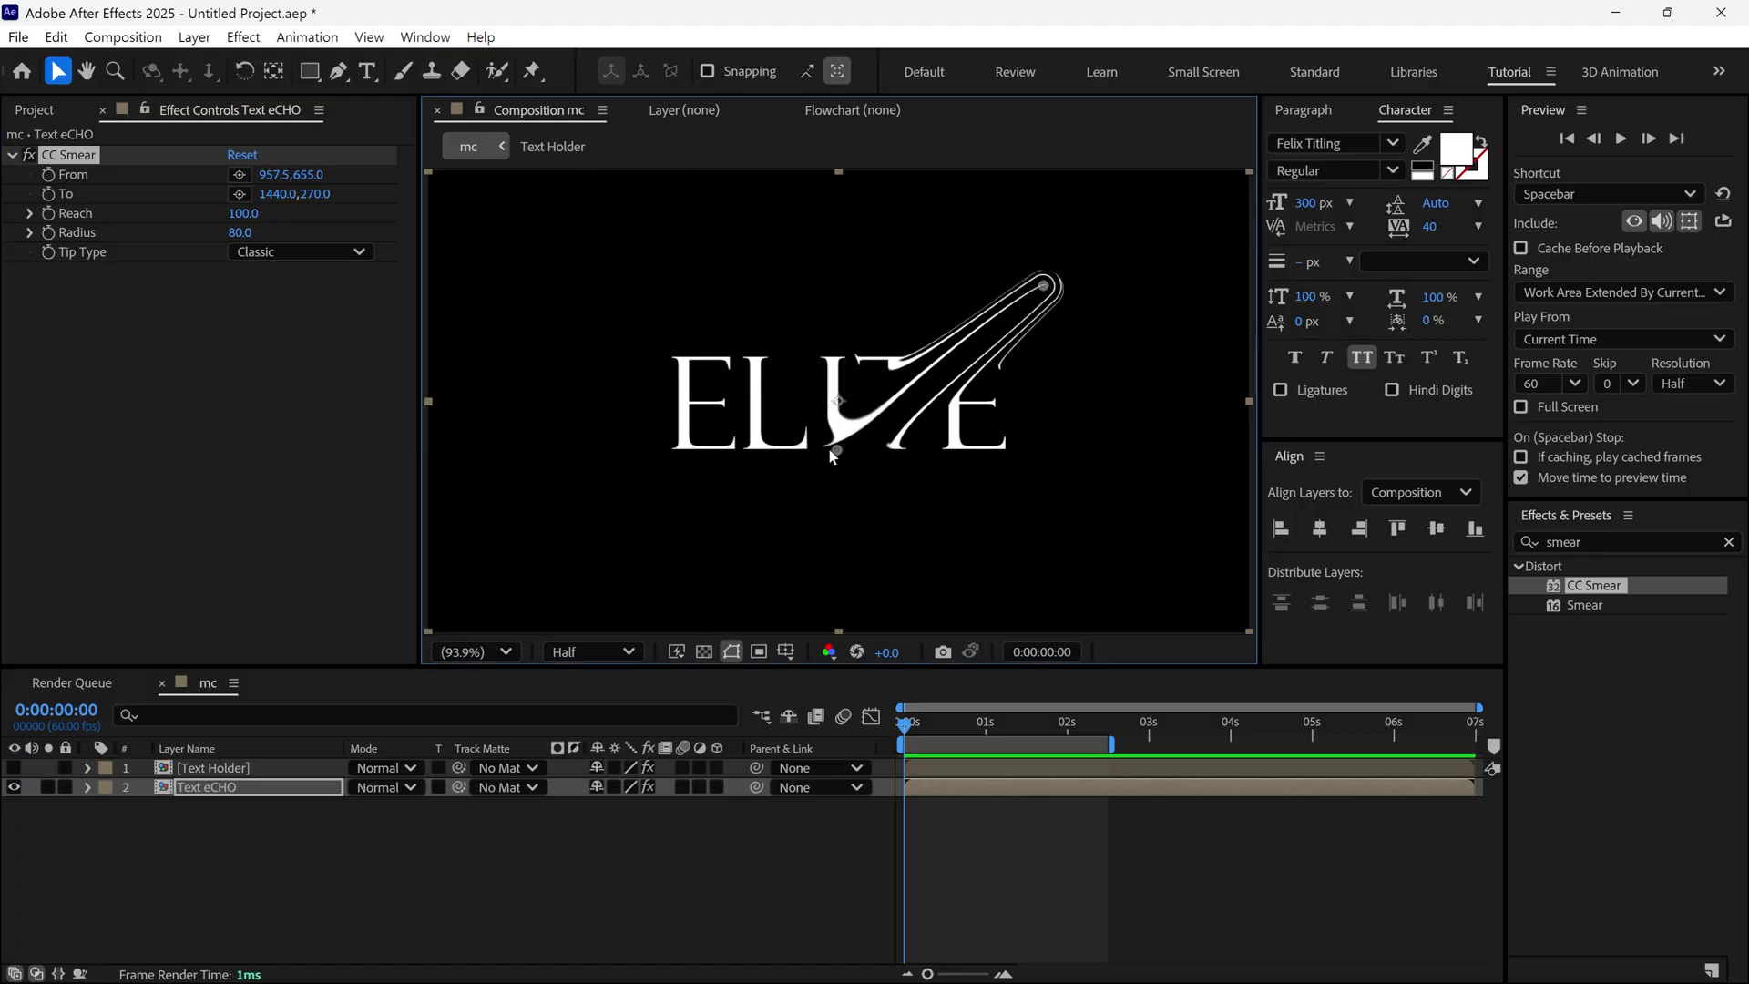
click(240, 194)
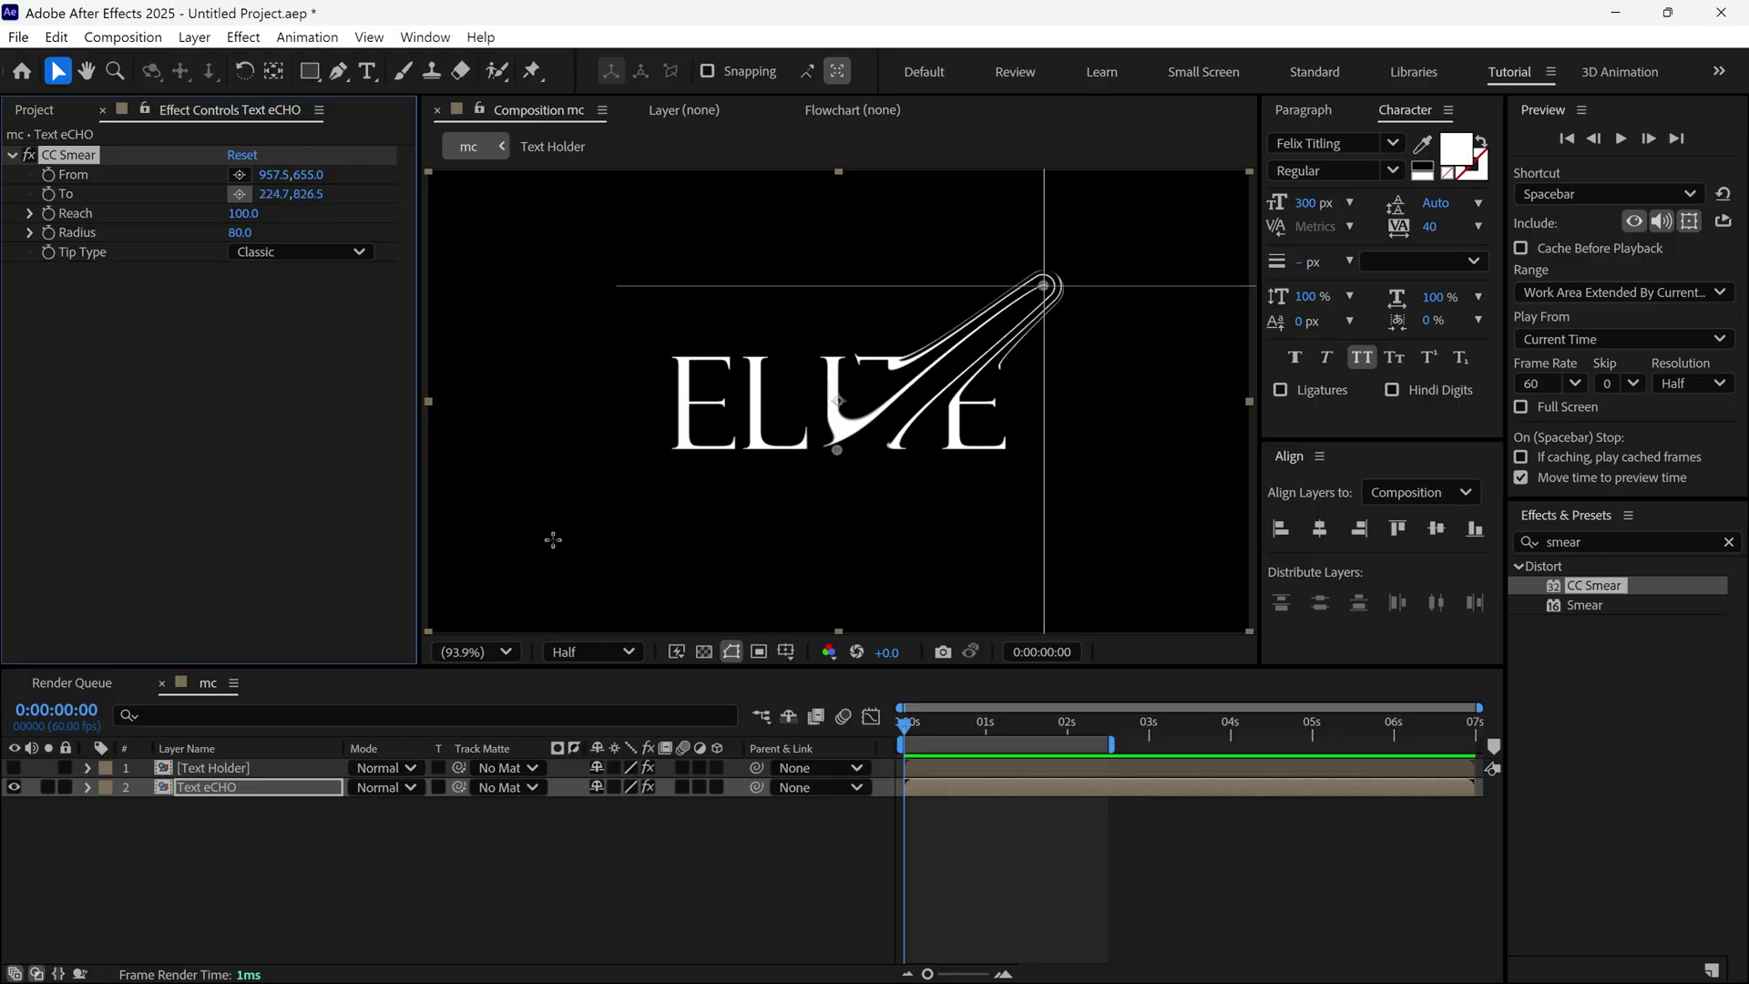
click(837, 570)
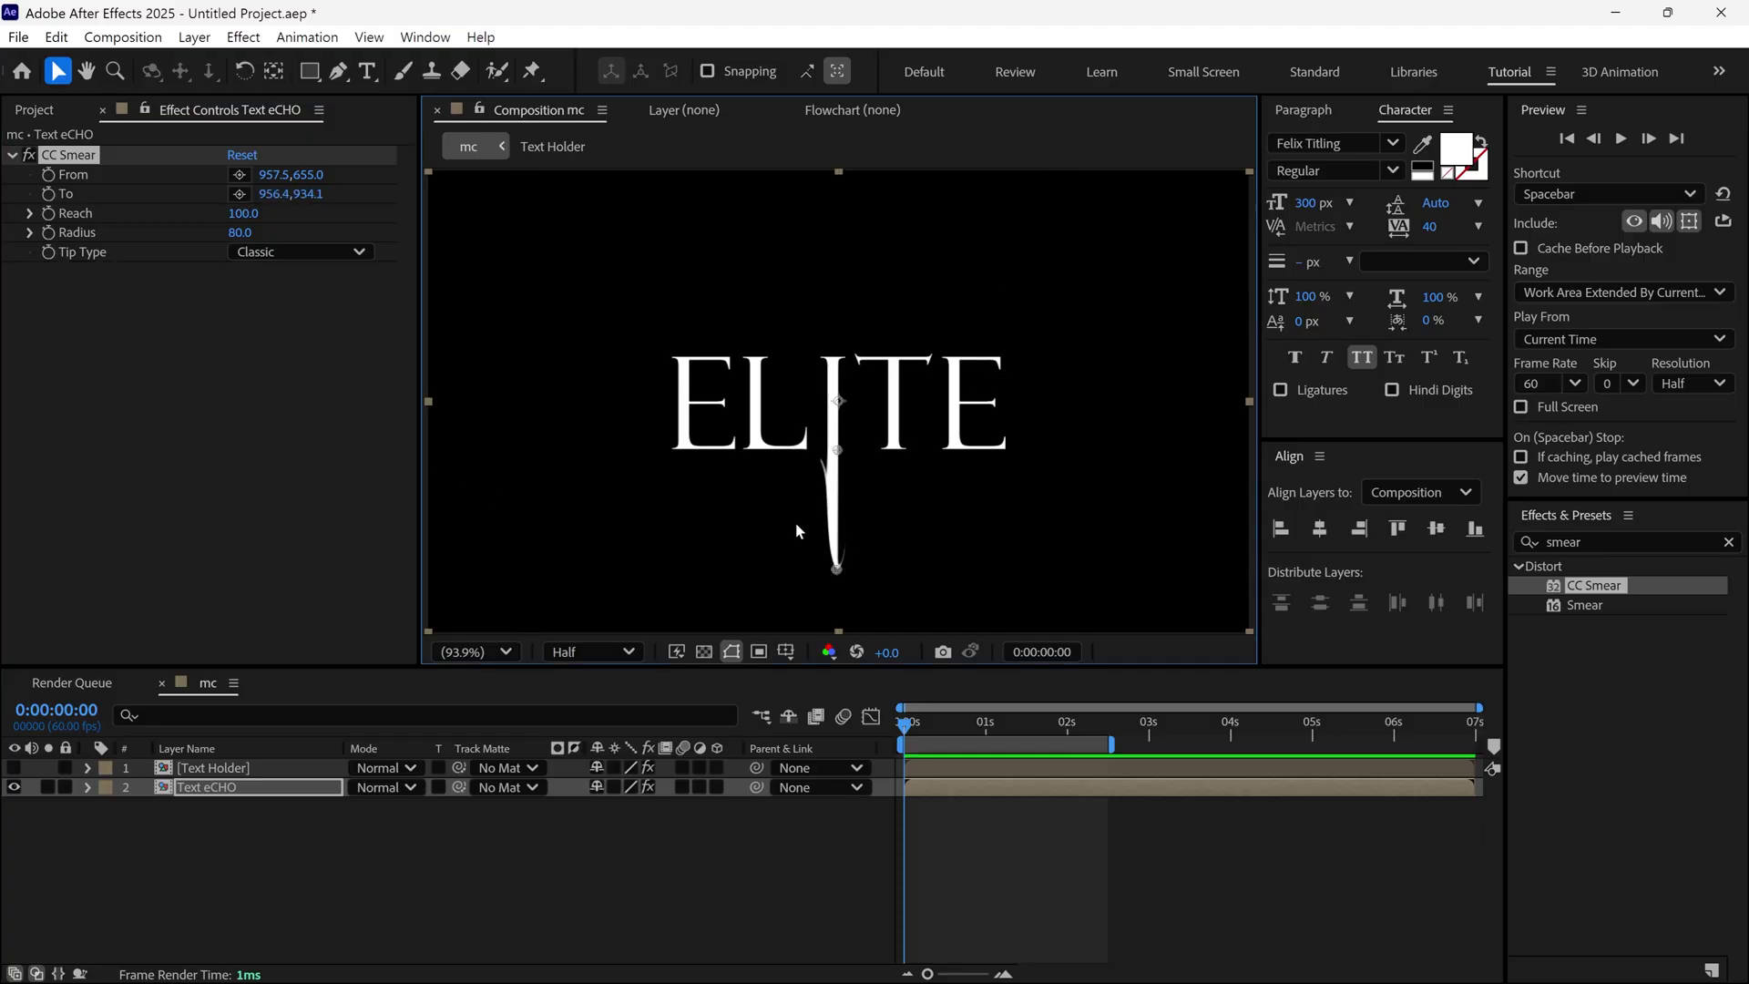
click(55, 184)
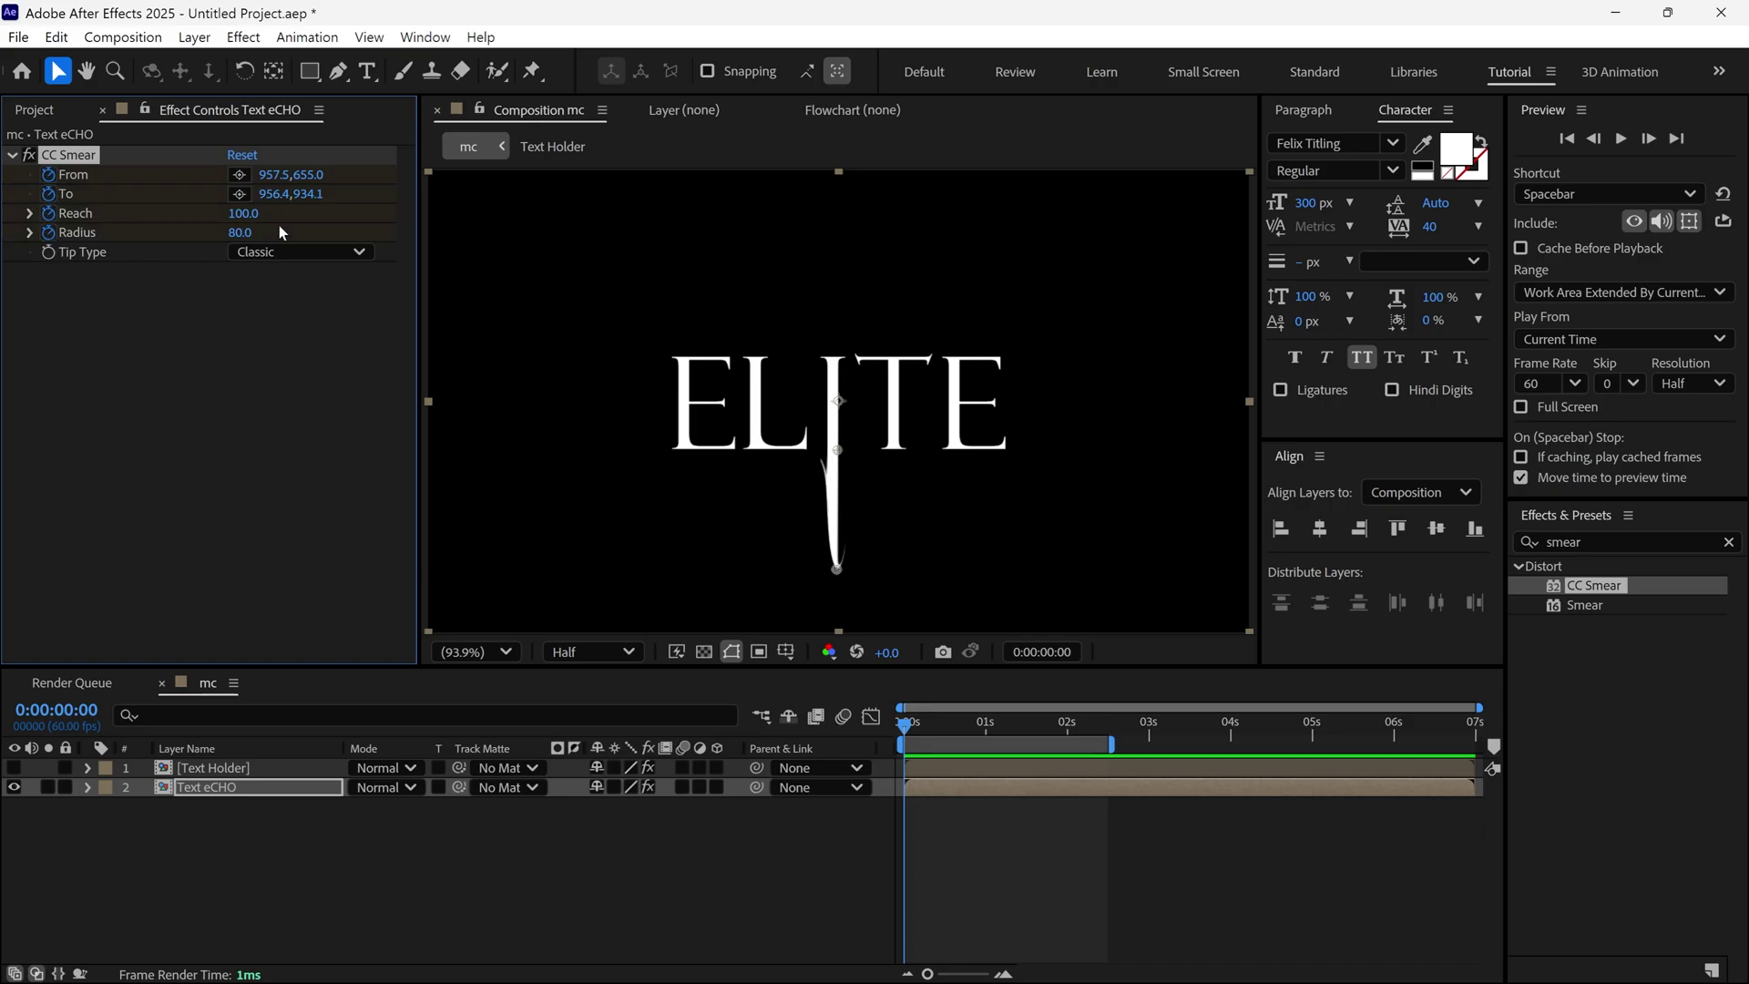
click(243, 216)
key(Return)
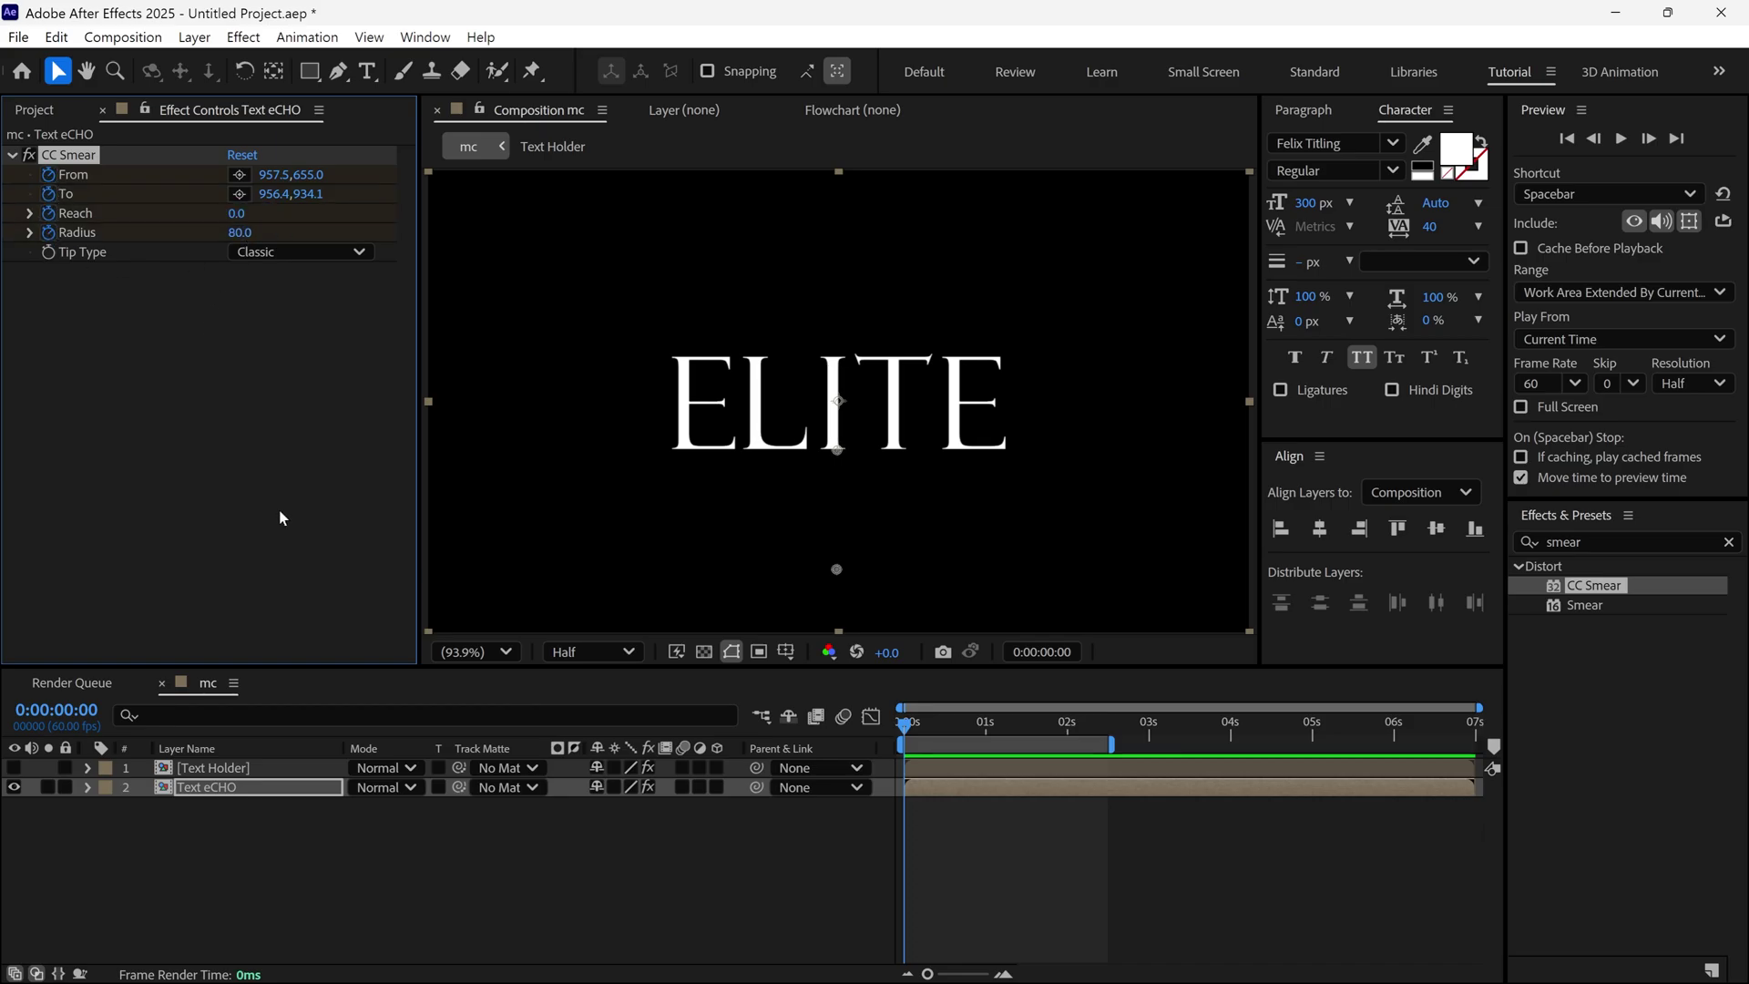
At 0:00:02:28 set smear Reach 100, Radius about 1076, and To far below at 982.4,2164.1
drag(908, 724, 1102, 750)
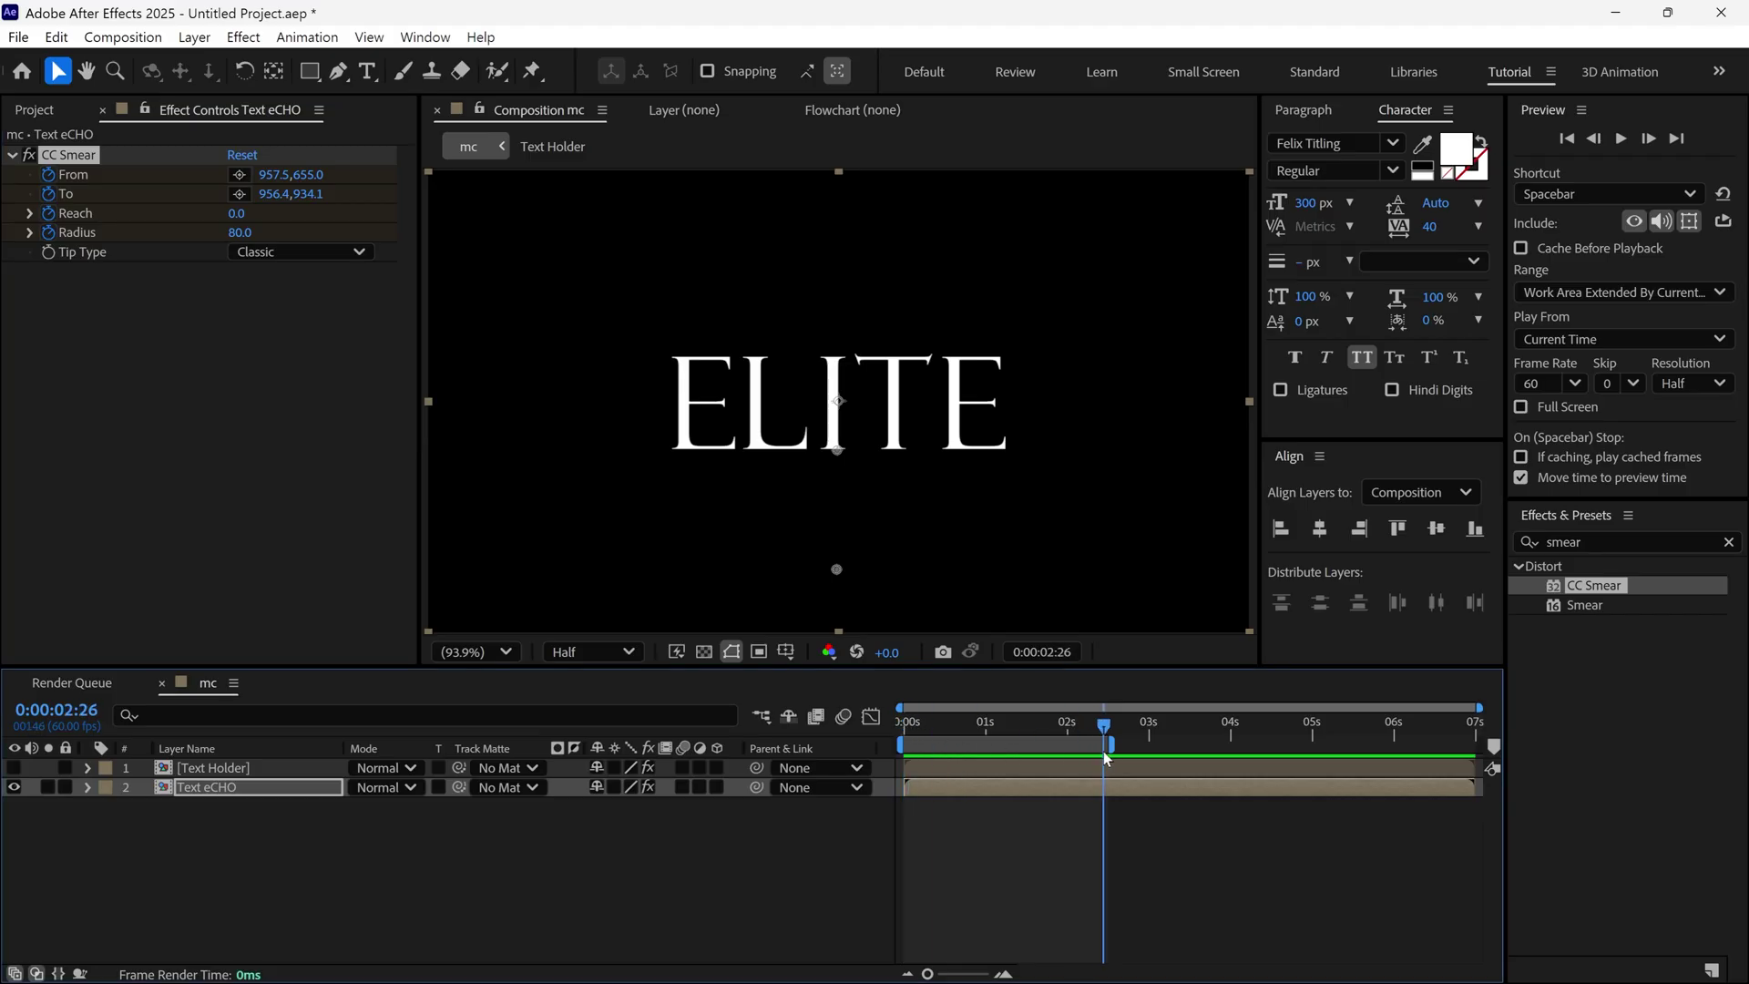
click(242, 219)
text(10)
key(Return)
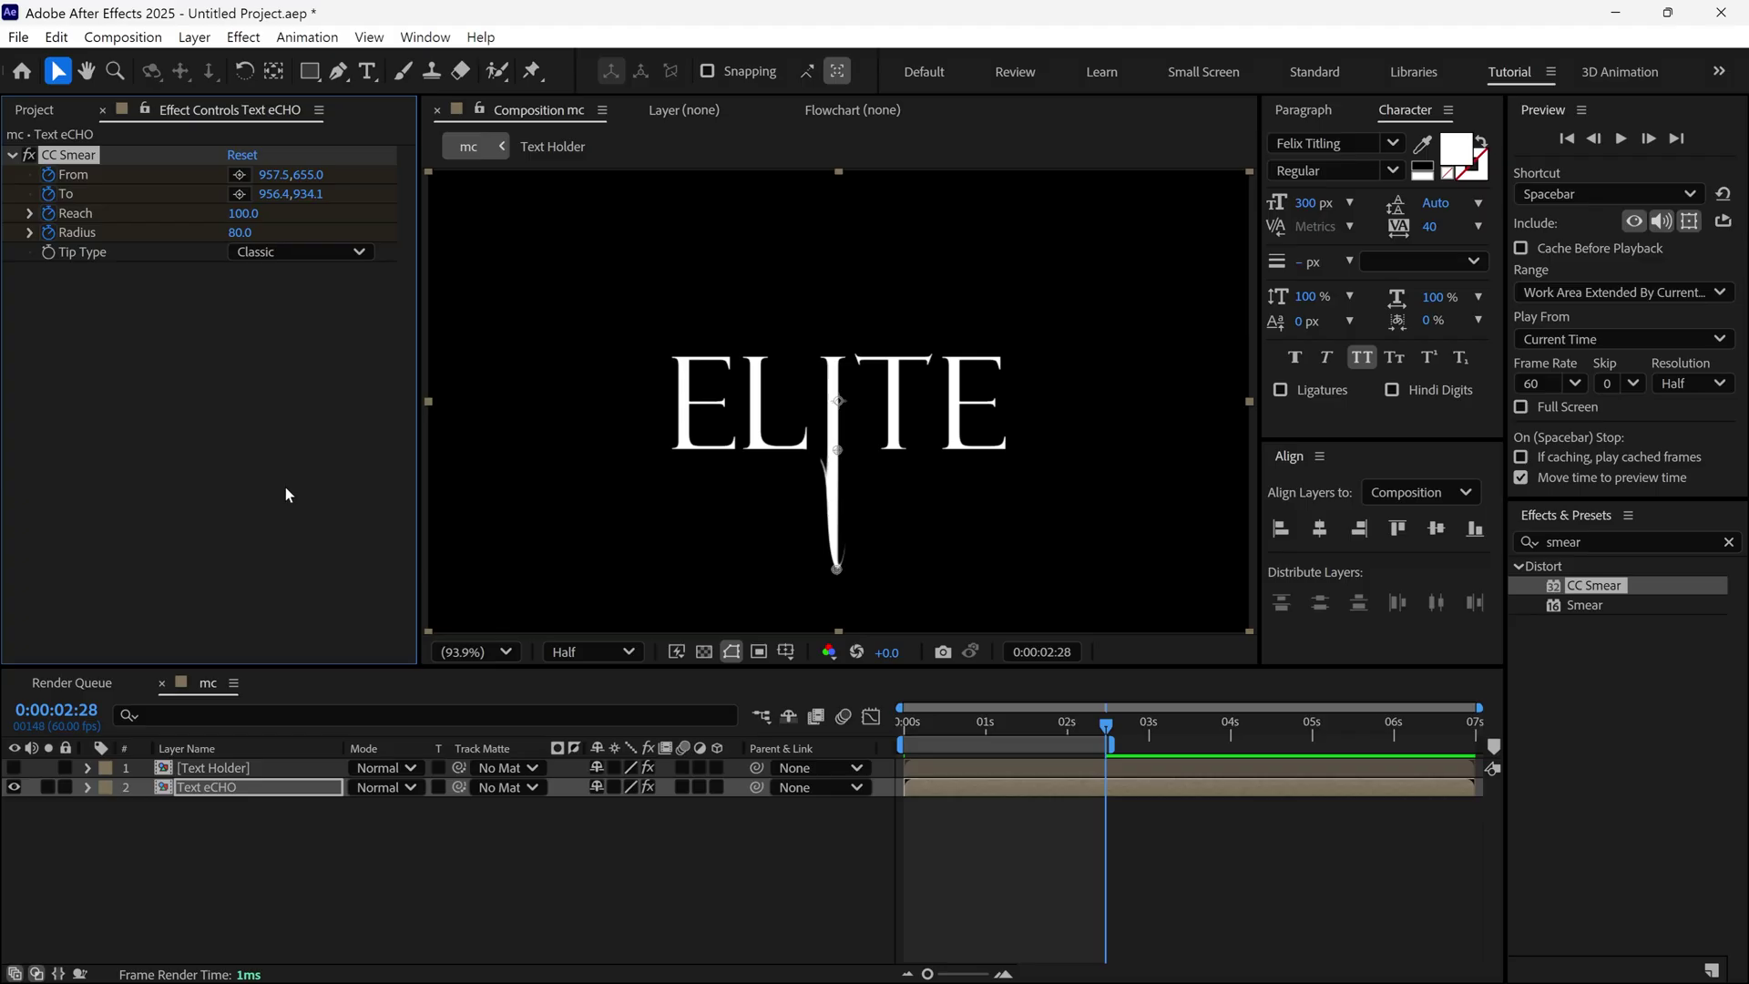
mouse_move(239, 232)
mouse_down()
mouse_move(401, 236)
mouse_move(559, 443)
mouse_up()
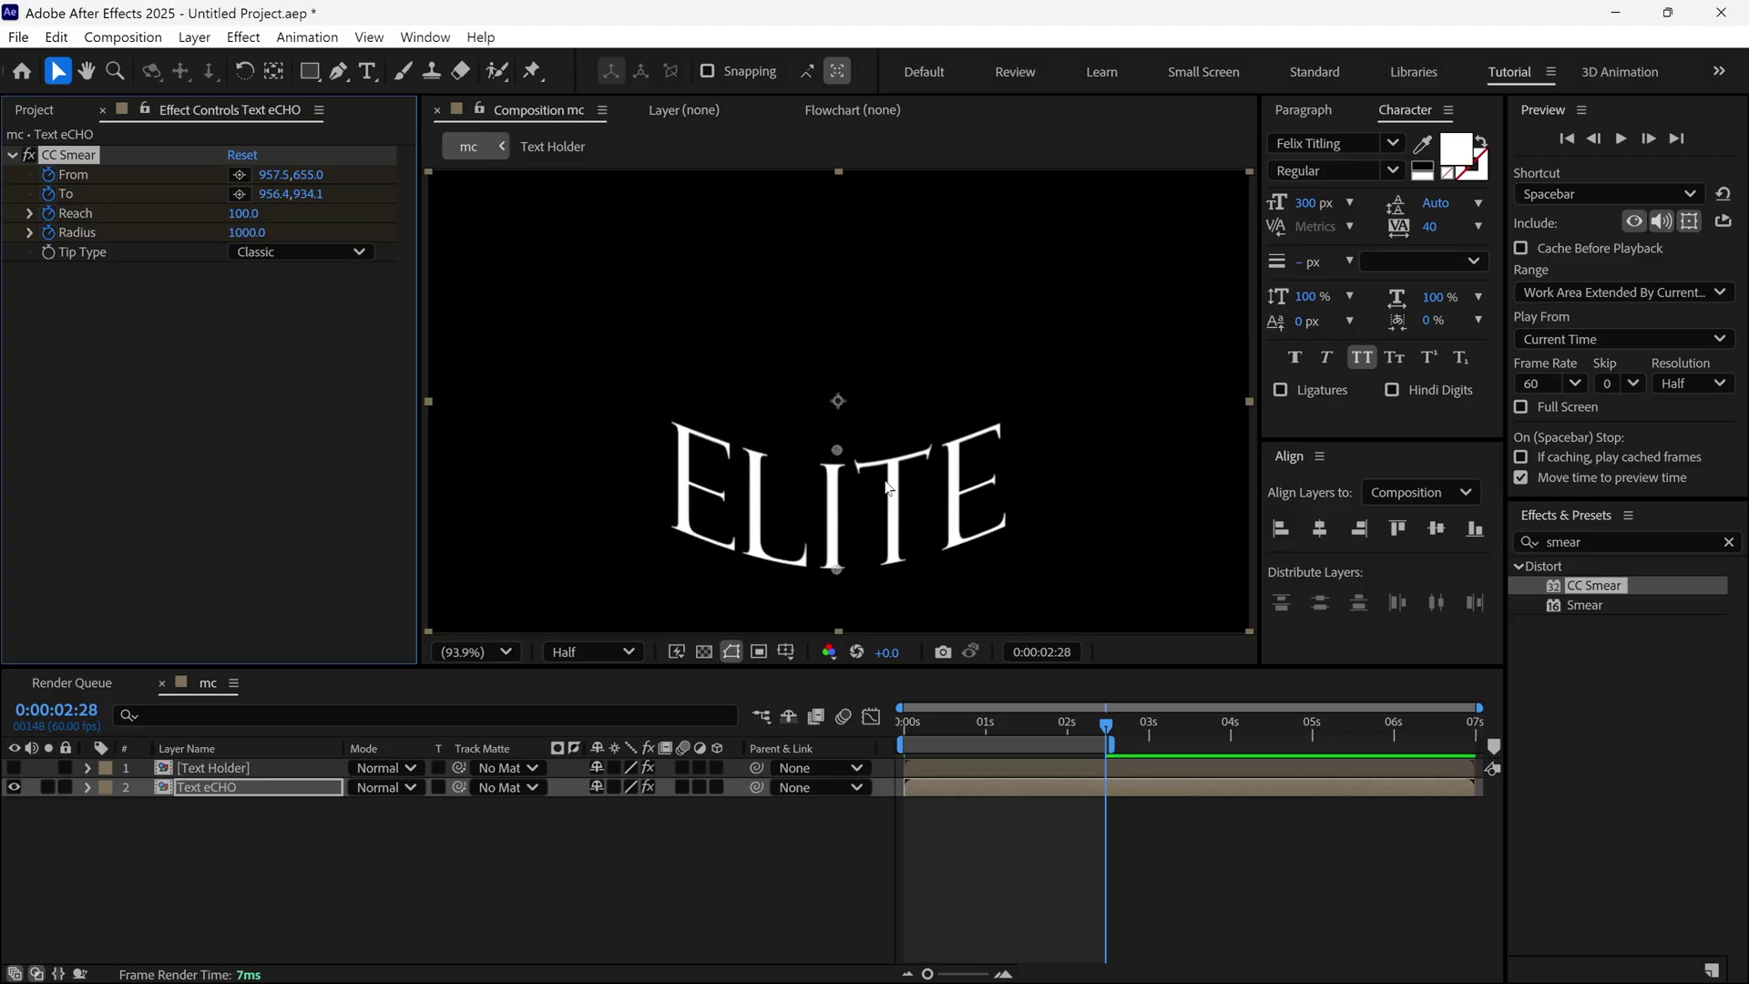
key(comma)
key(comma)
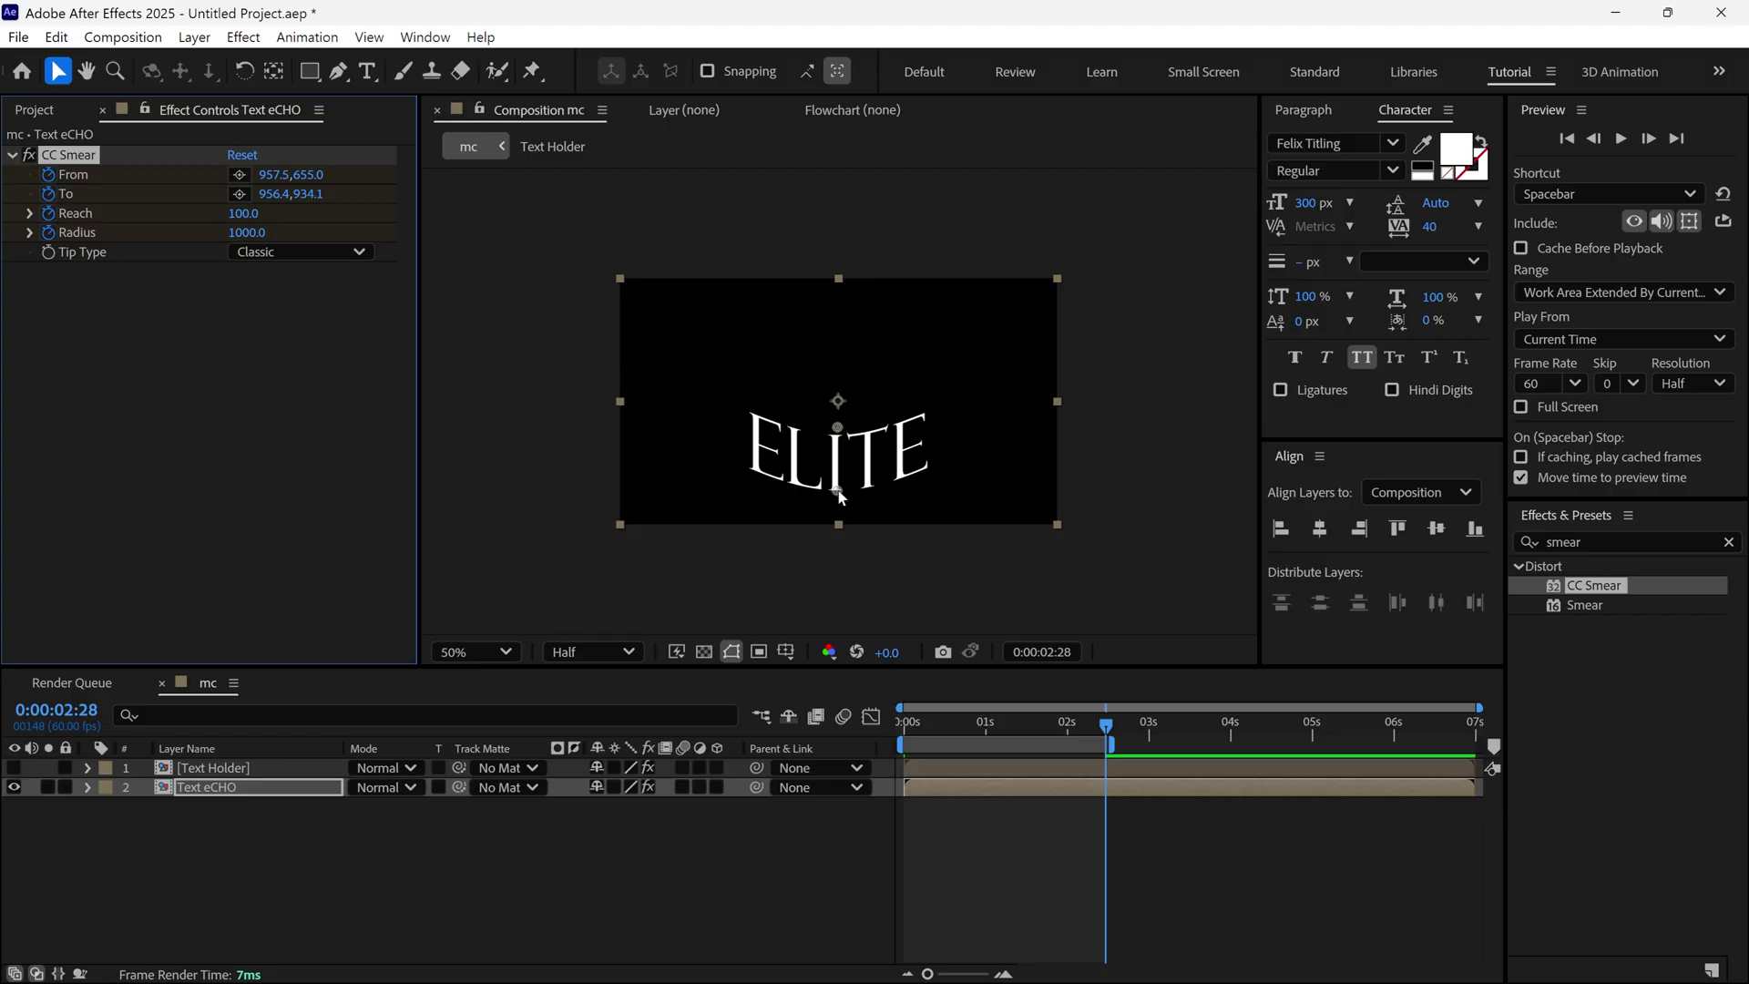
click(838, 494)
mouse_move(839, 494)
mouse_down()
mouse_move(852, 726)
mouse_move(767, 474)
mouse_up()
drag(246, 232, 338, 232)
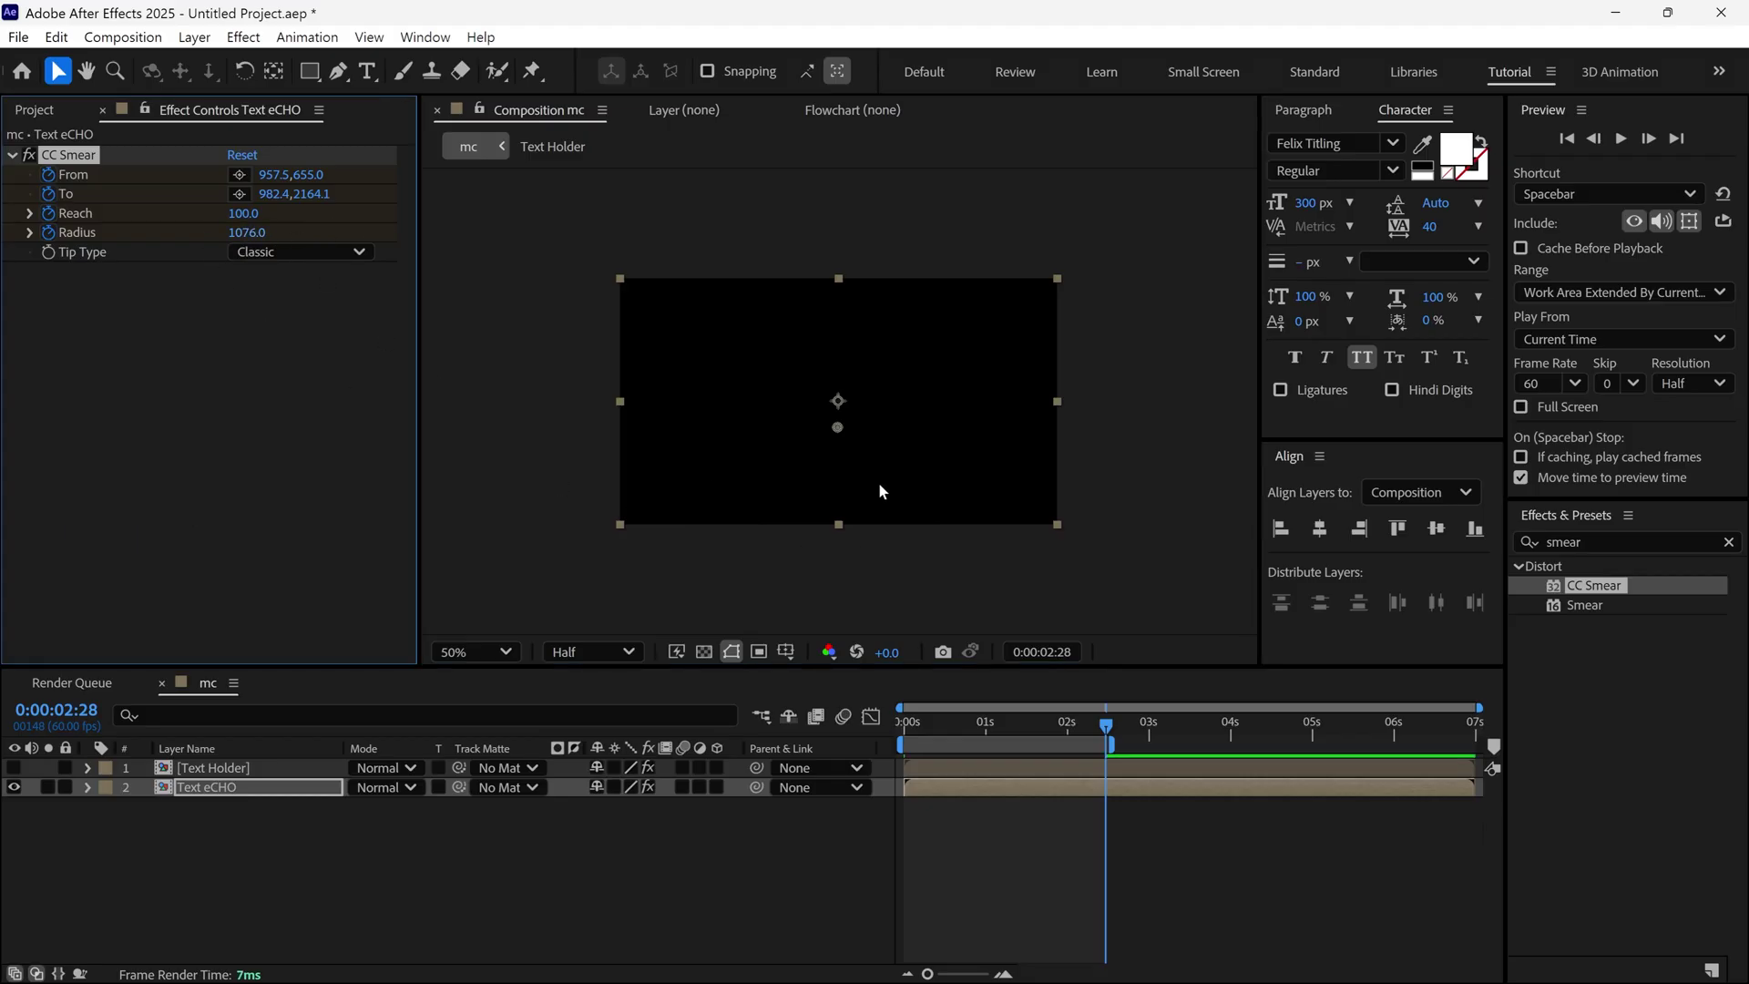
Preview the smear animation, then apply Easy Ease to all CC Smear keyframes
key(u)
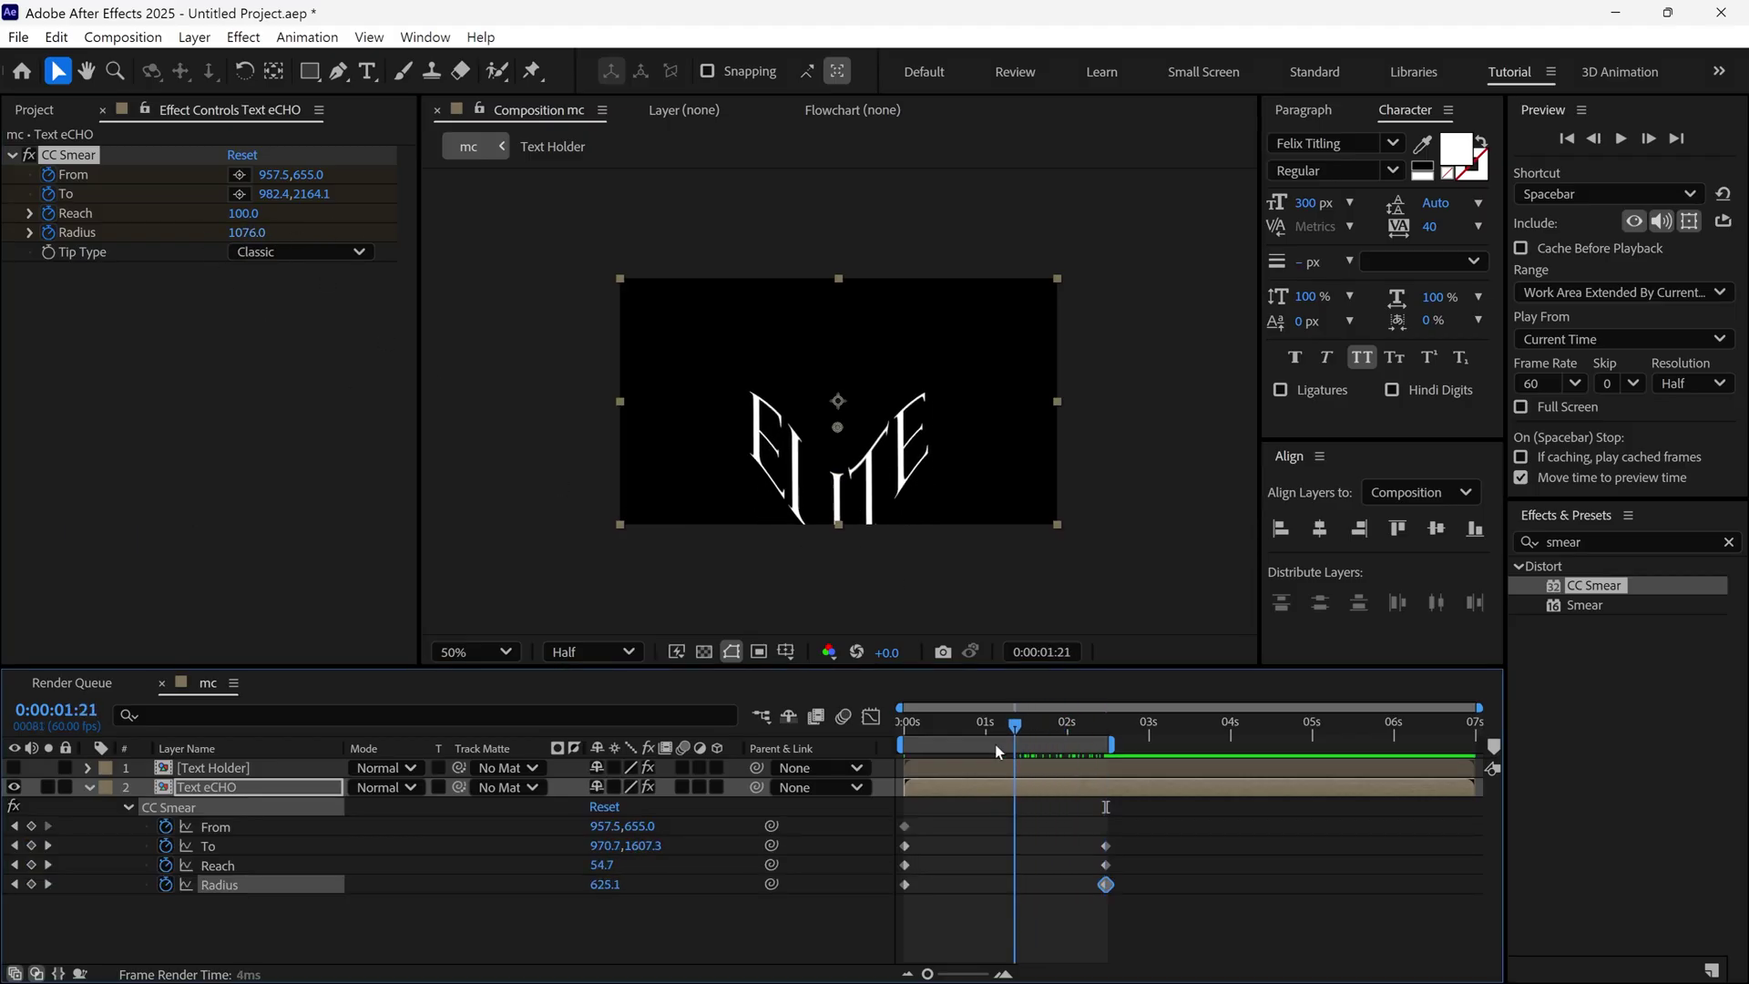
key(Home)
key(shift+slash)
key(space)
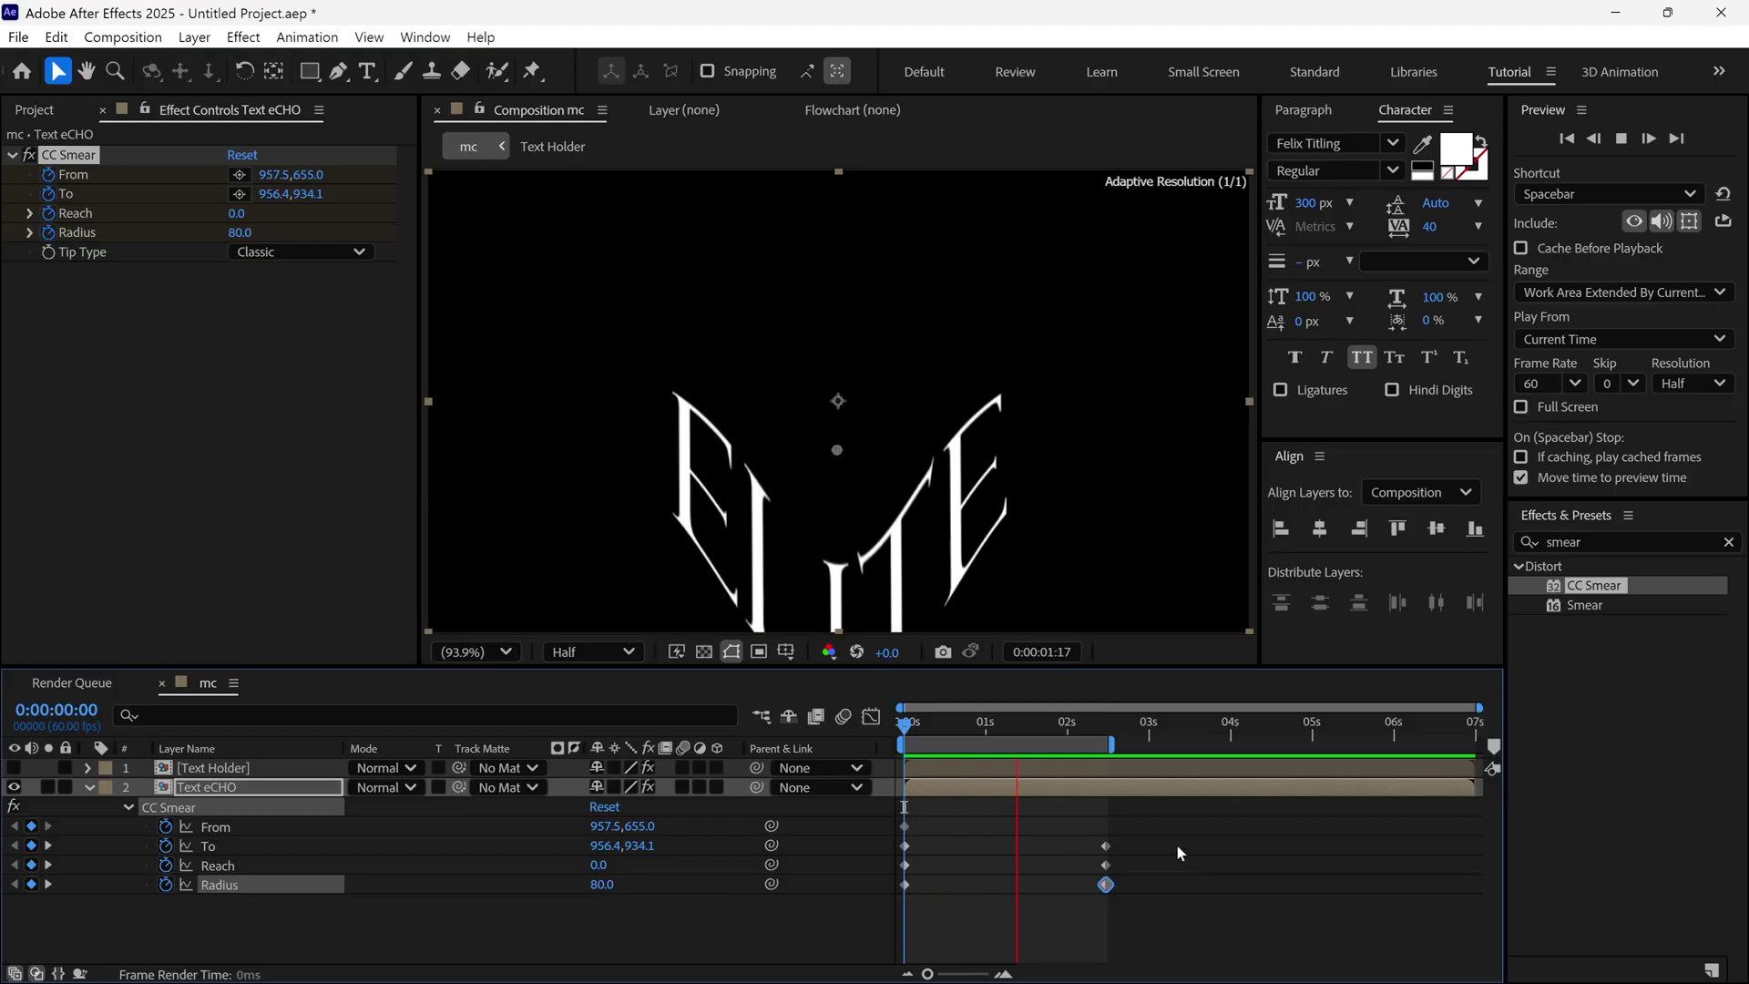
click(1109, 729)
drag(1108, 730, 1129, 730)
drag(1139, 817, 901, 905)
right_click(905, 885)
mouse_move(1006, 957)
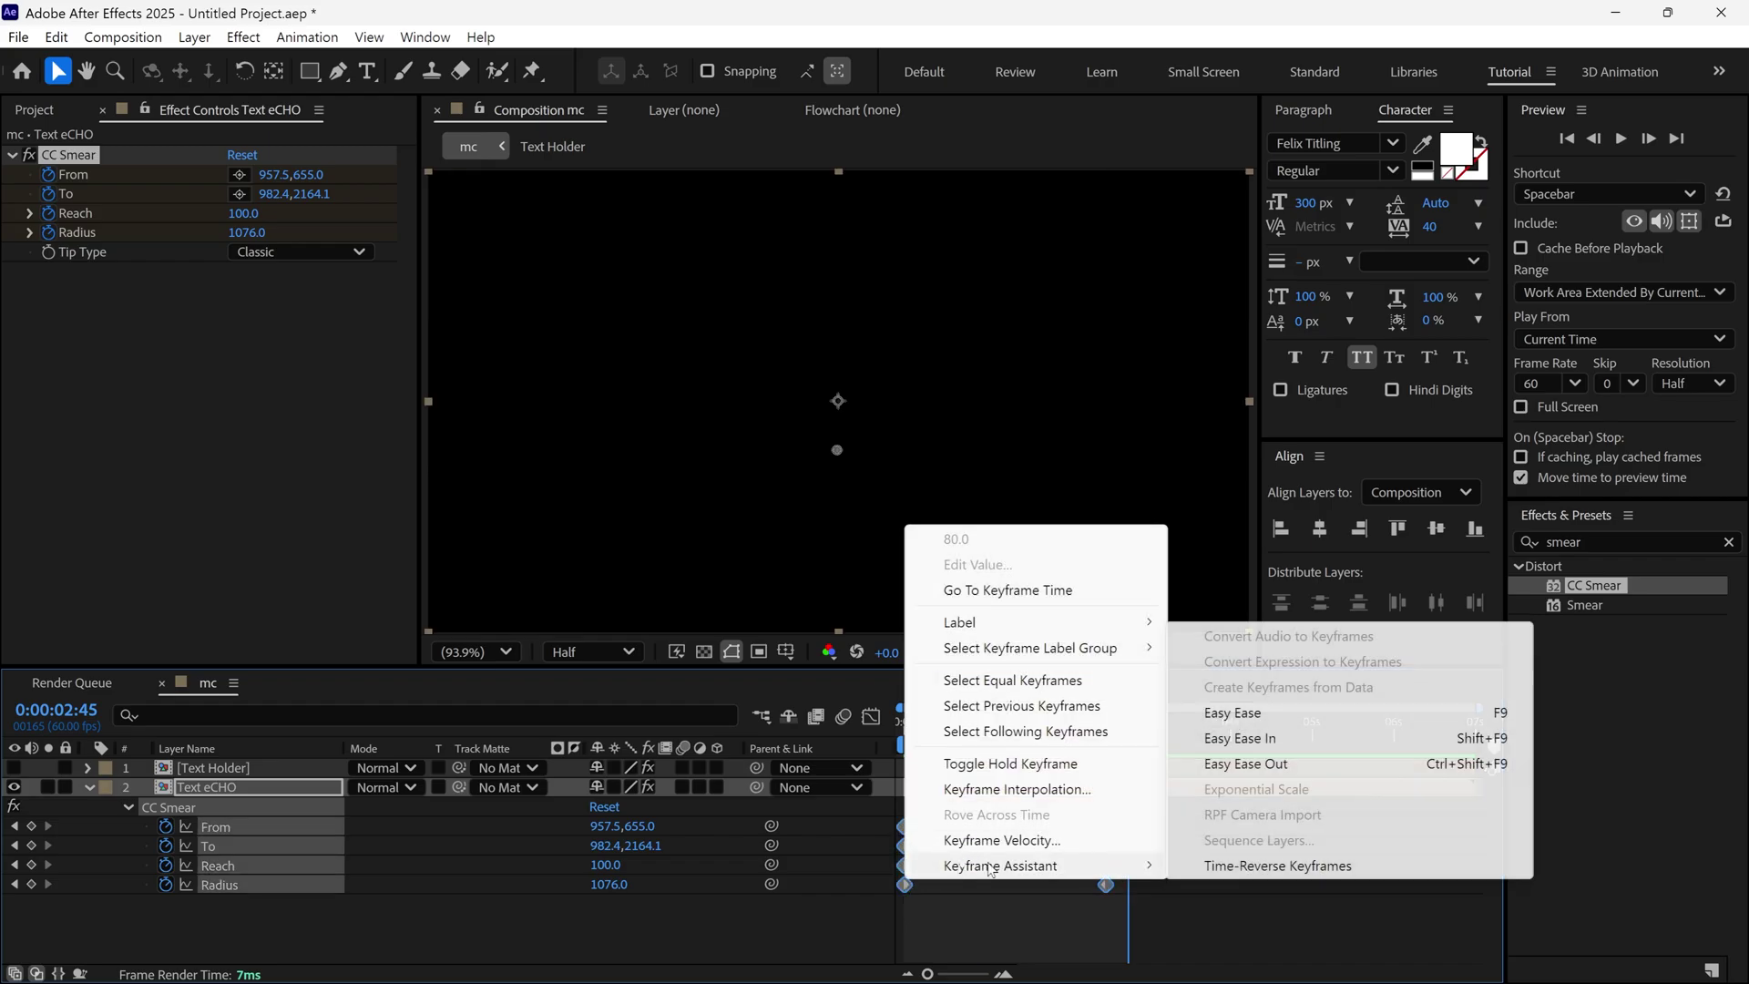
click(1221, 711)
drag(1126, 725, 877, 742)
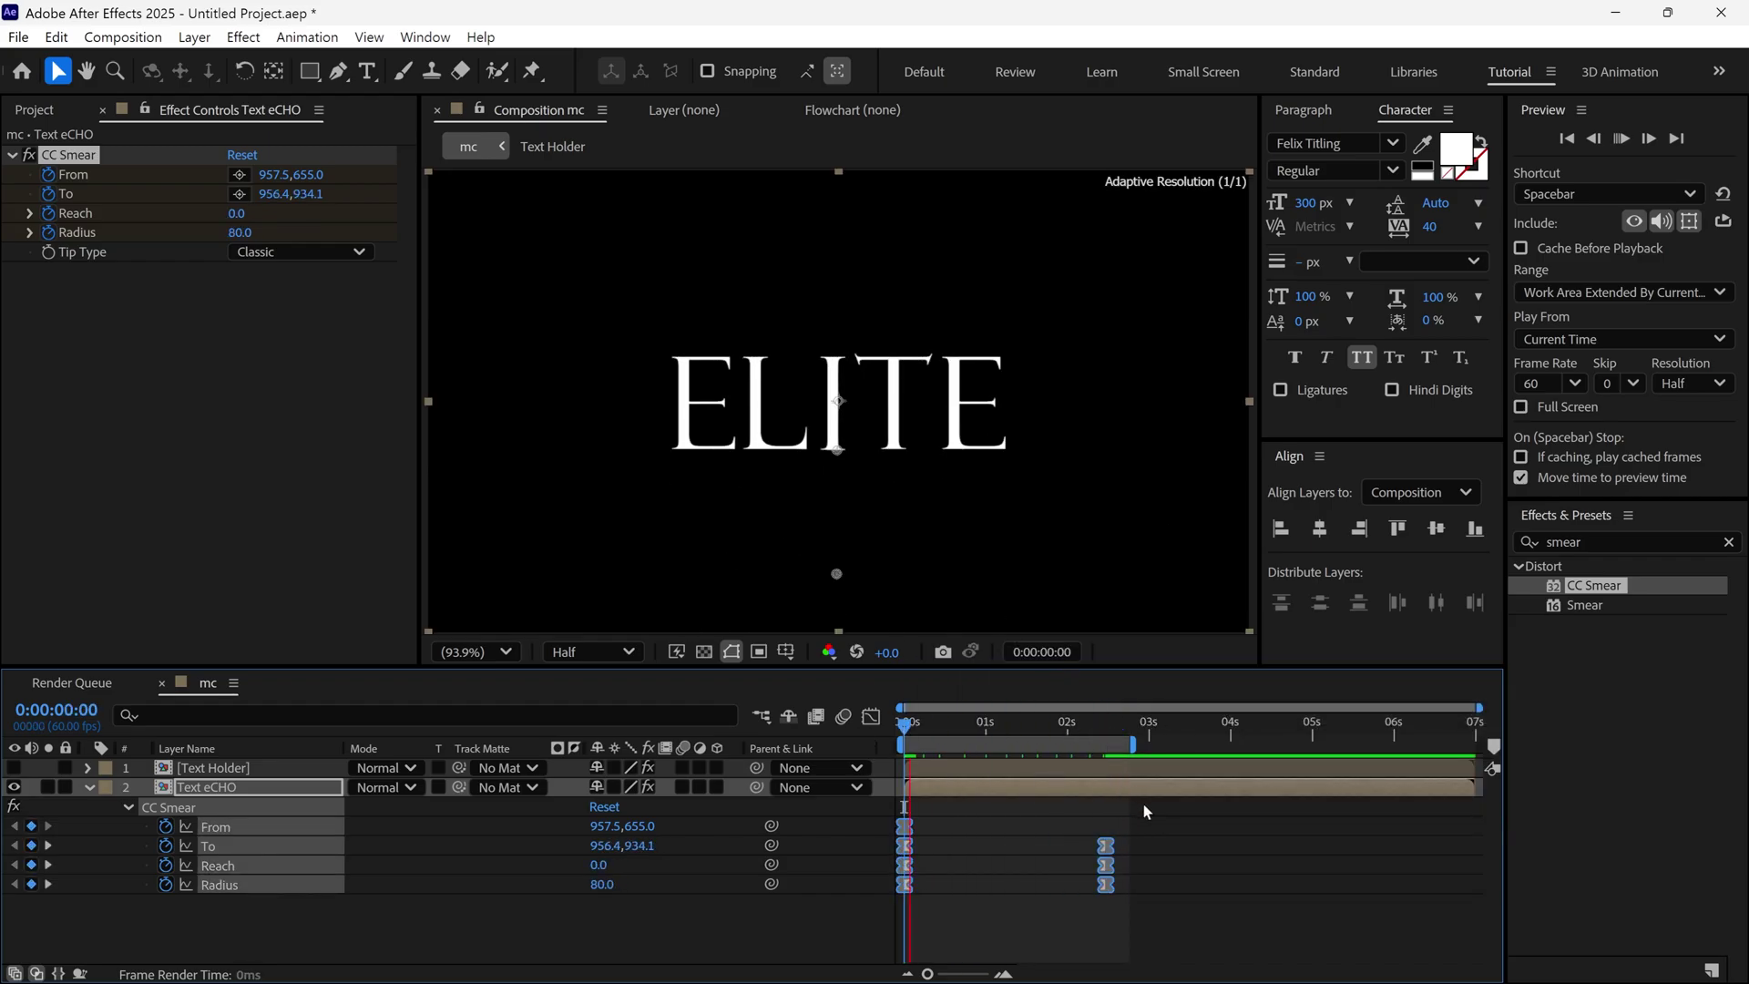
key(space)
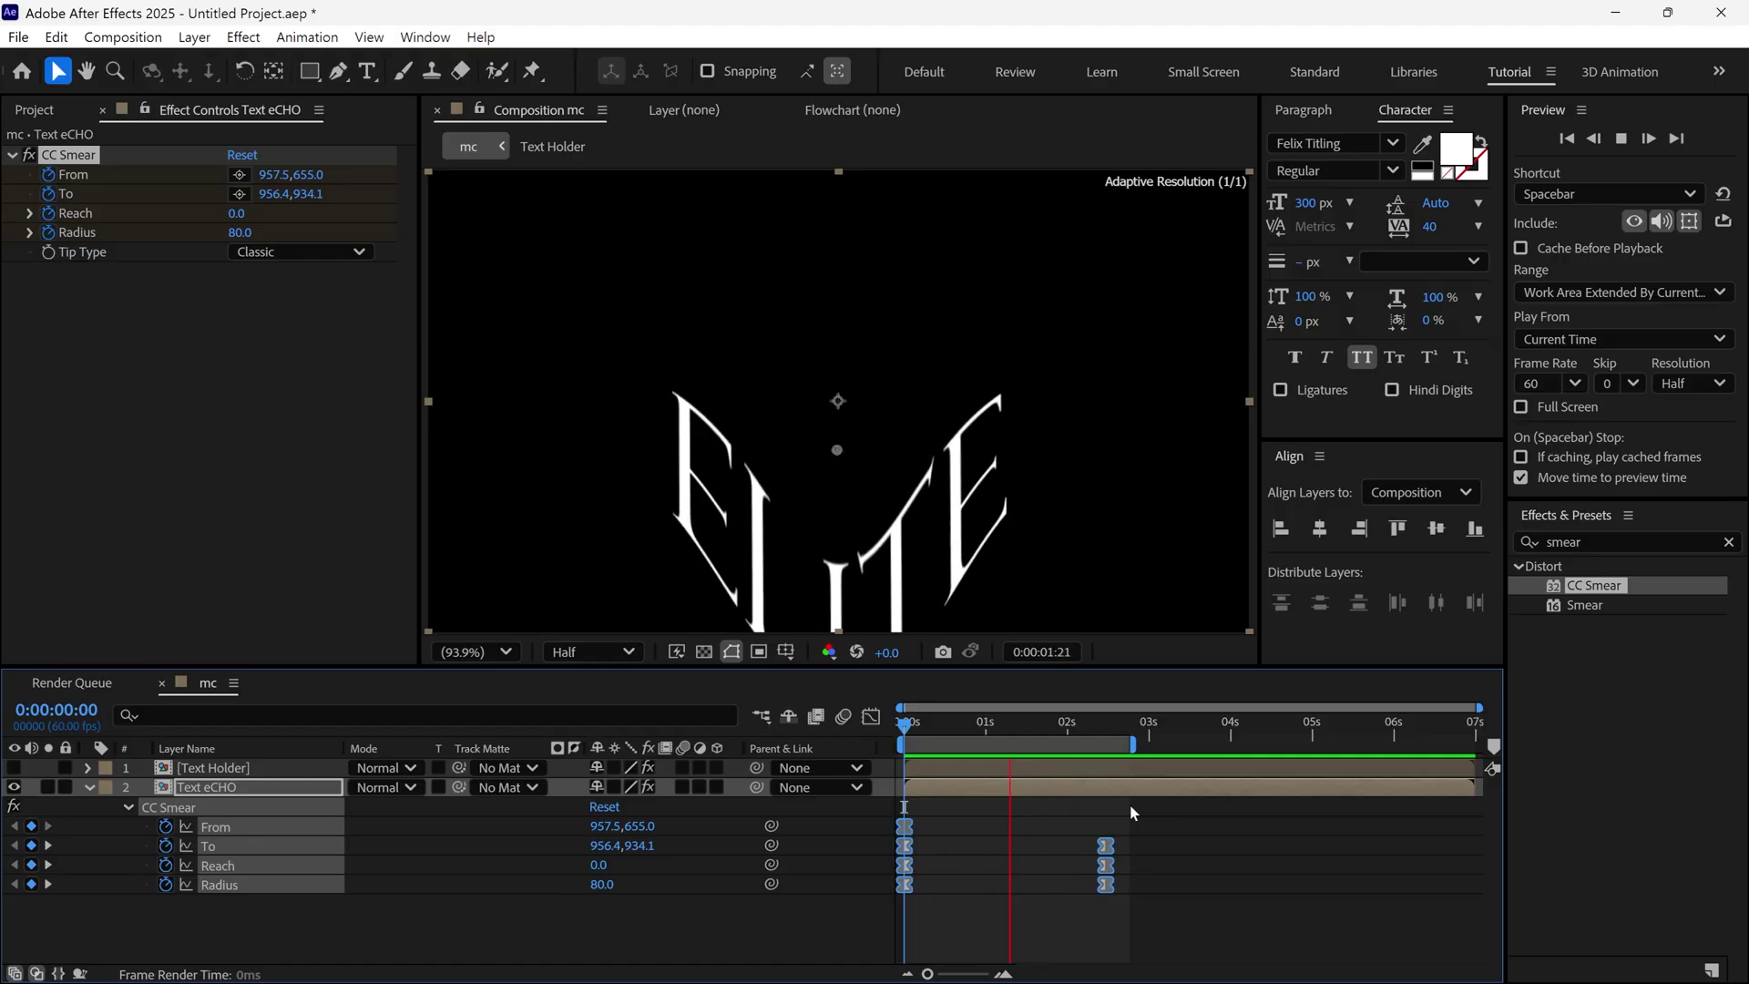
Move the second To and Reach keyframes earlier and preview the retimed drip
drag(938, 726, 948, 725)
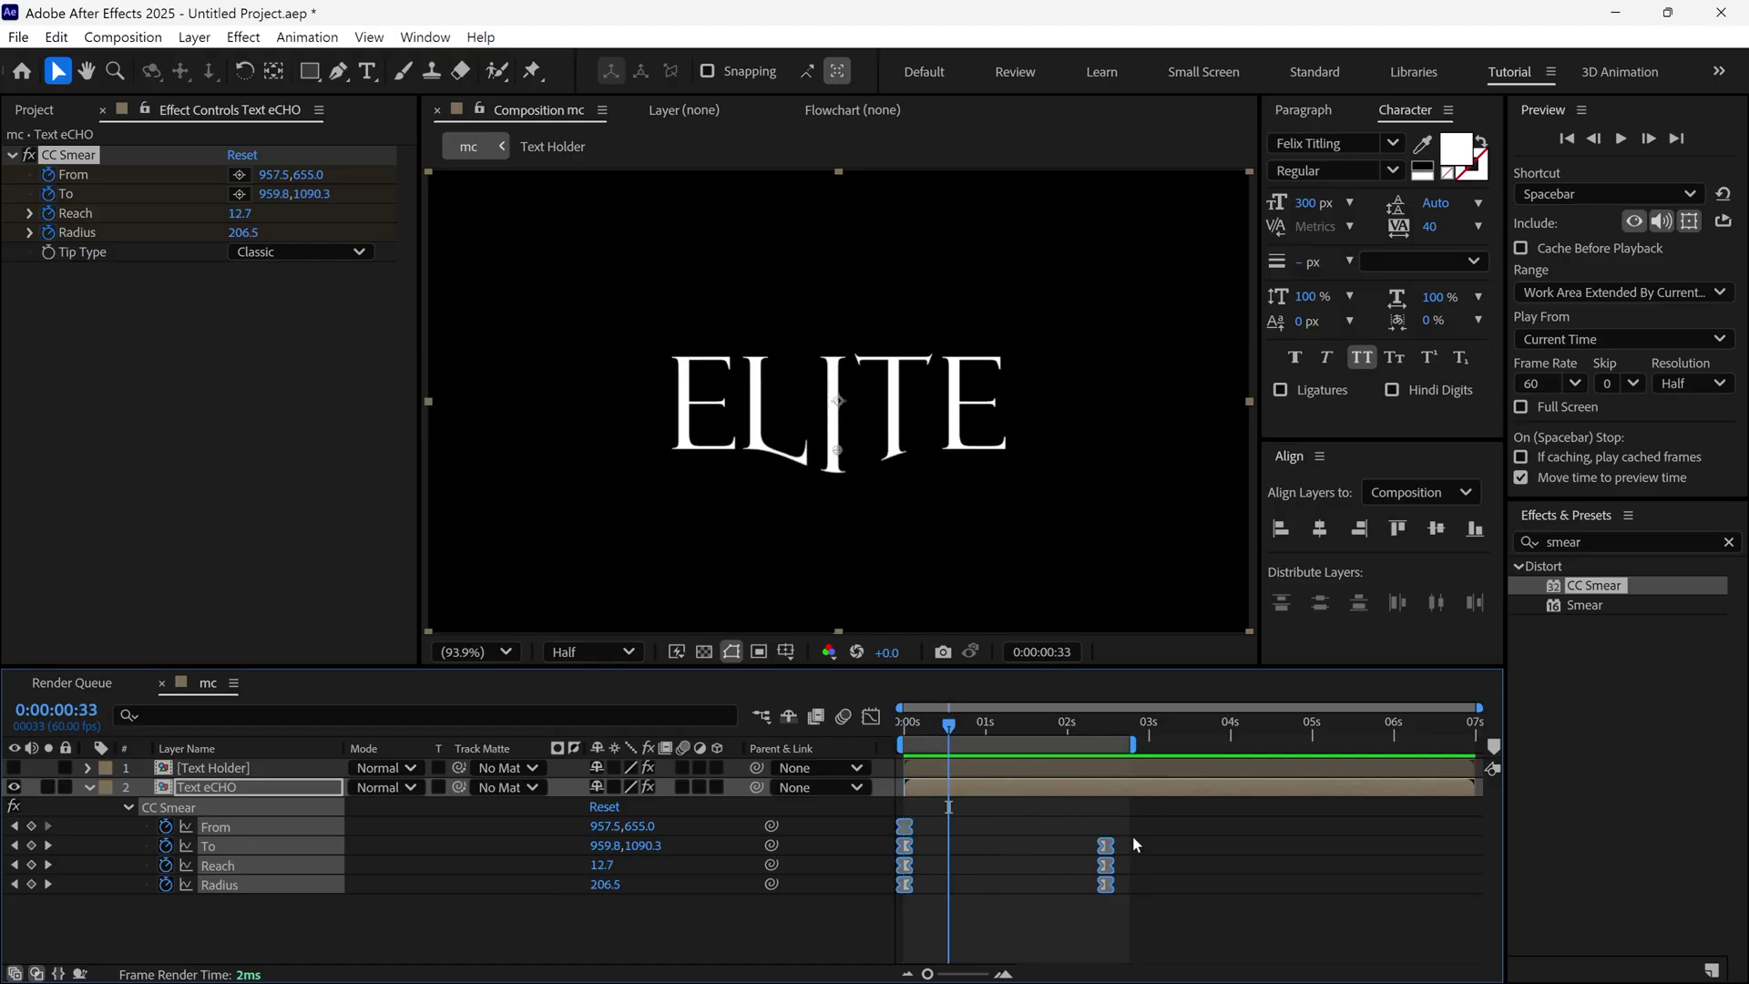
click(1105, 846)
mouse_move(1106, 845)
mouse_down()
mouse_move(1061, 846)
mouse_move(1088, 864)
mouse_up()
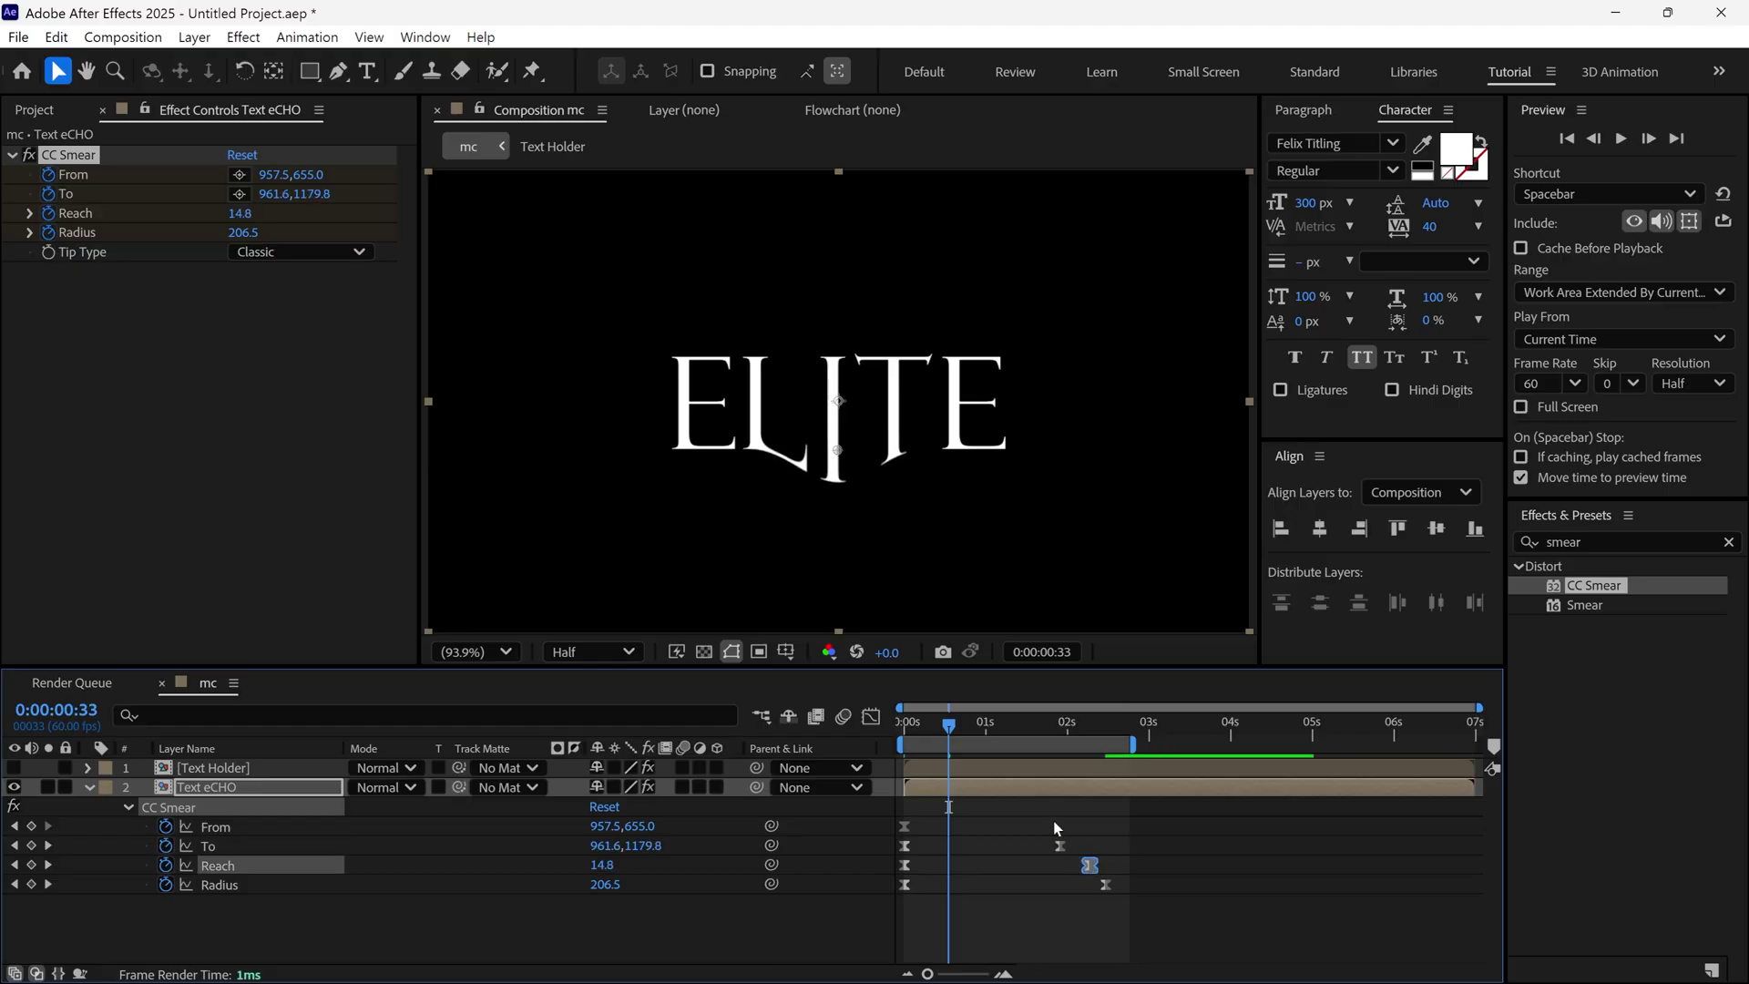
mouse_move(948, 726)
mouse_down()
mouse_move(1014, 733)
mouse_move(1052, 765)
mouse_up()
key(Home)
key(space)
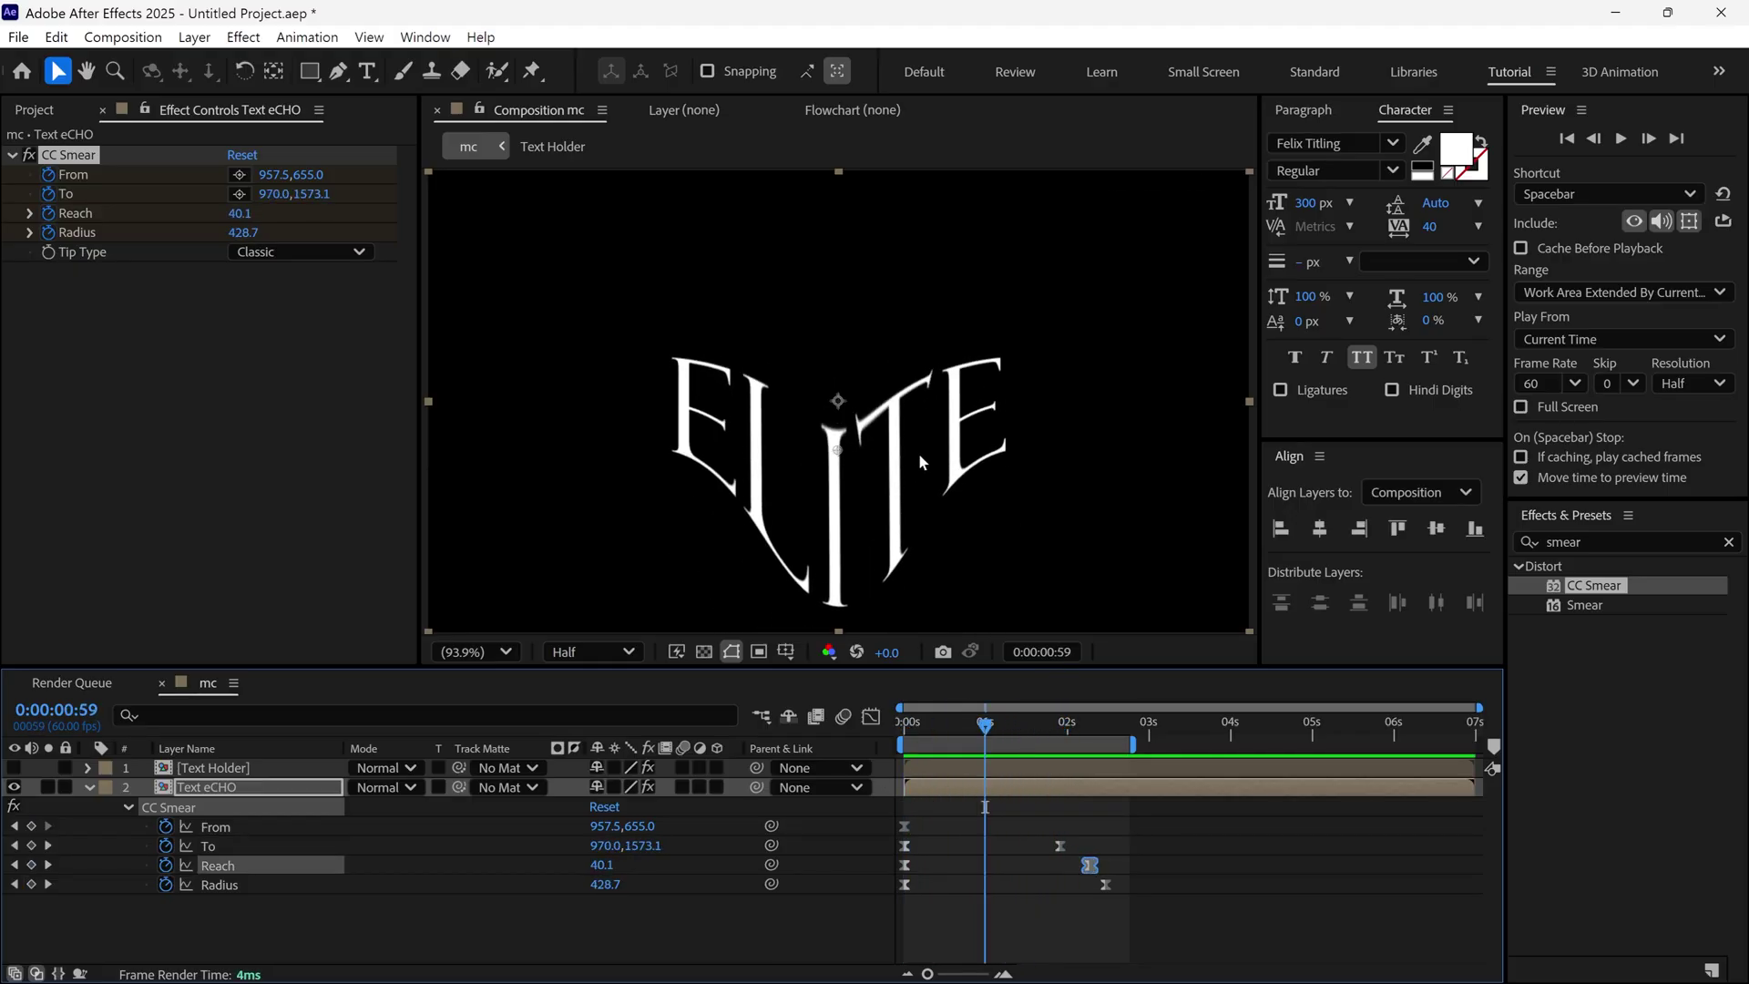
Add Echo to Text eCHO with Echo Time -0.009 seconds and 20 echoes
click(90, 789)
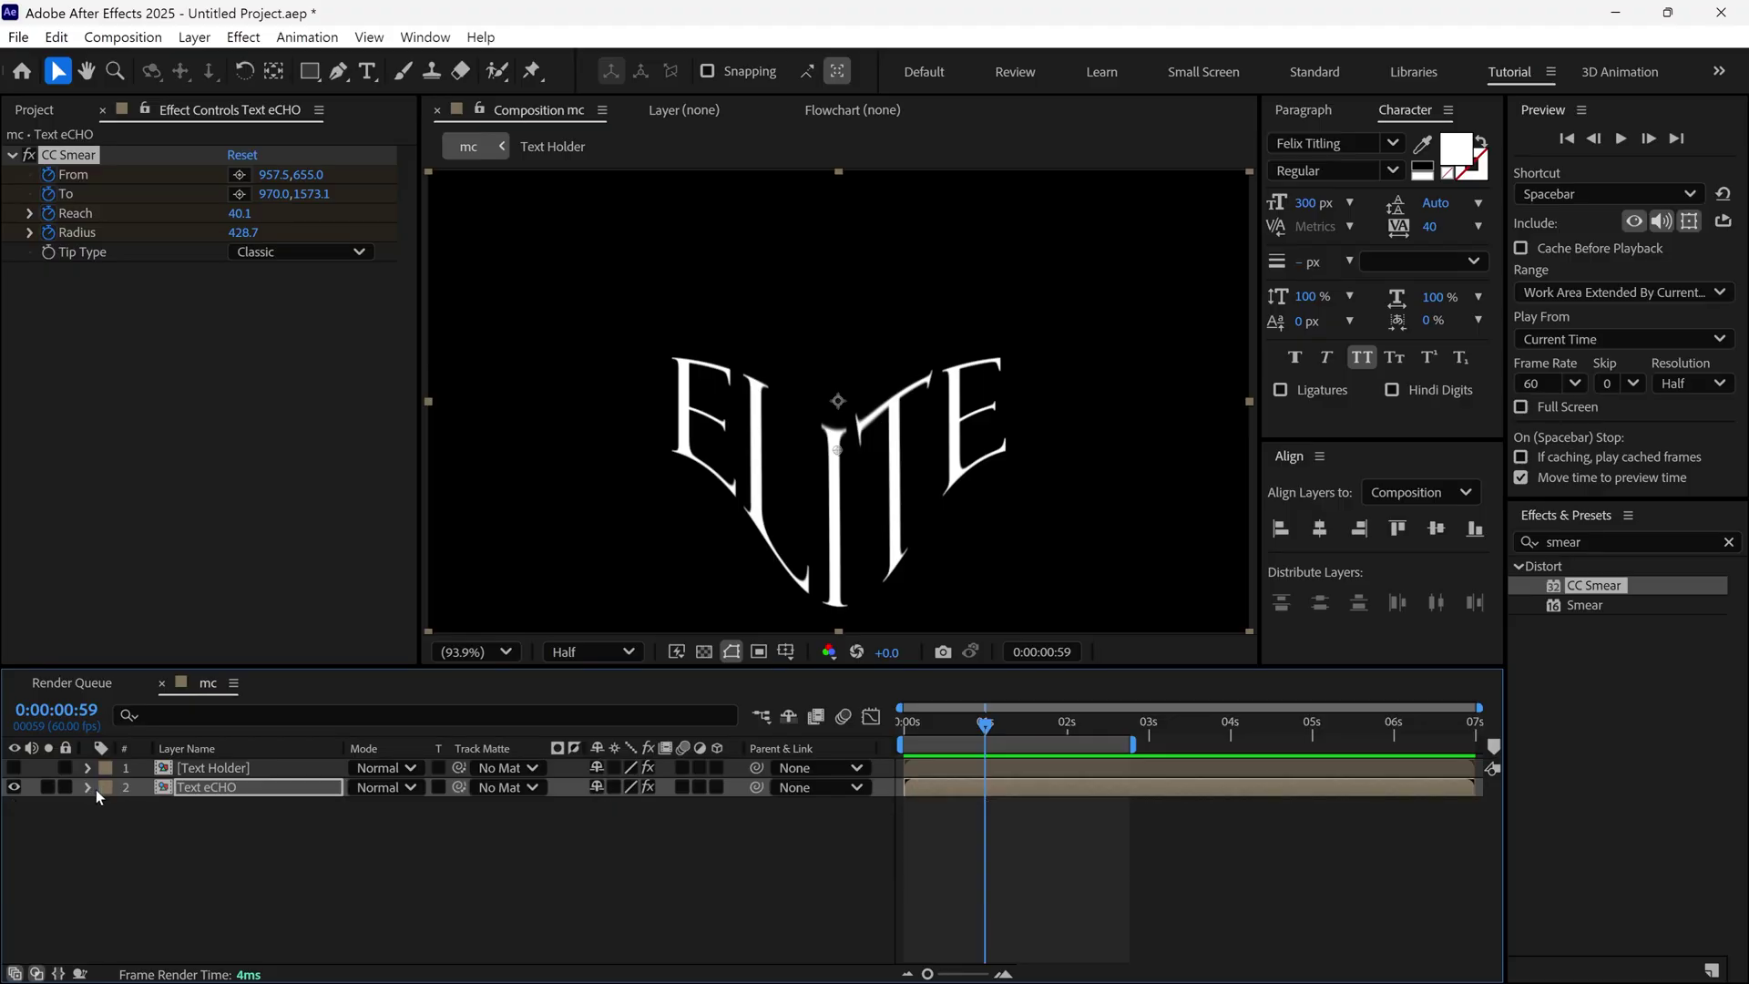
click(248, 790)
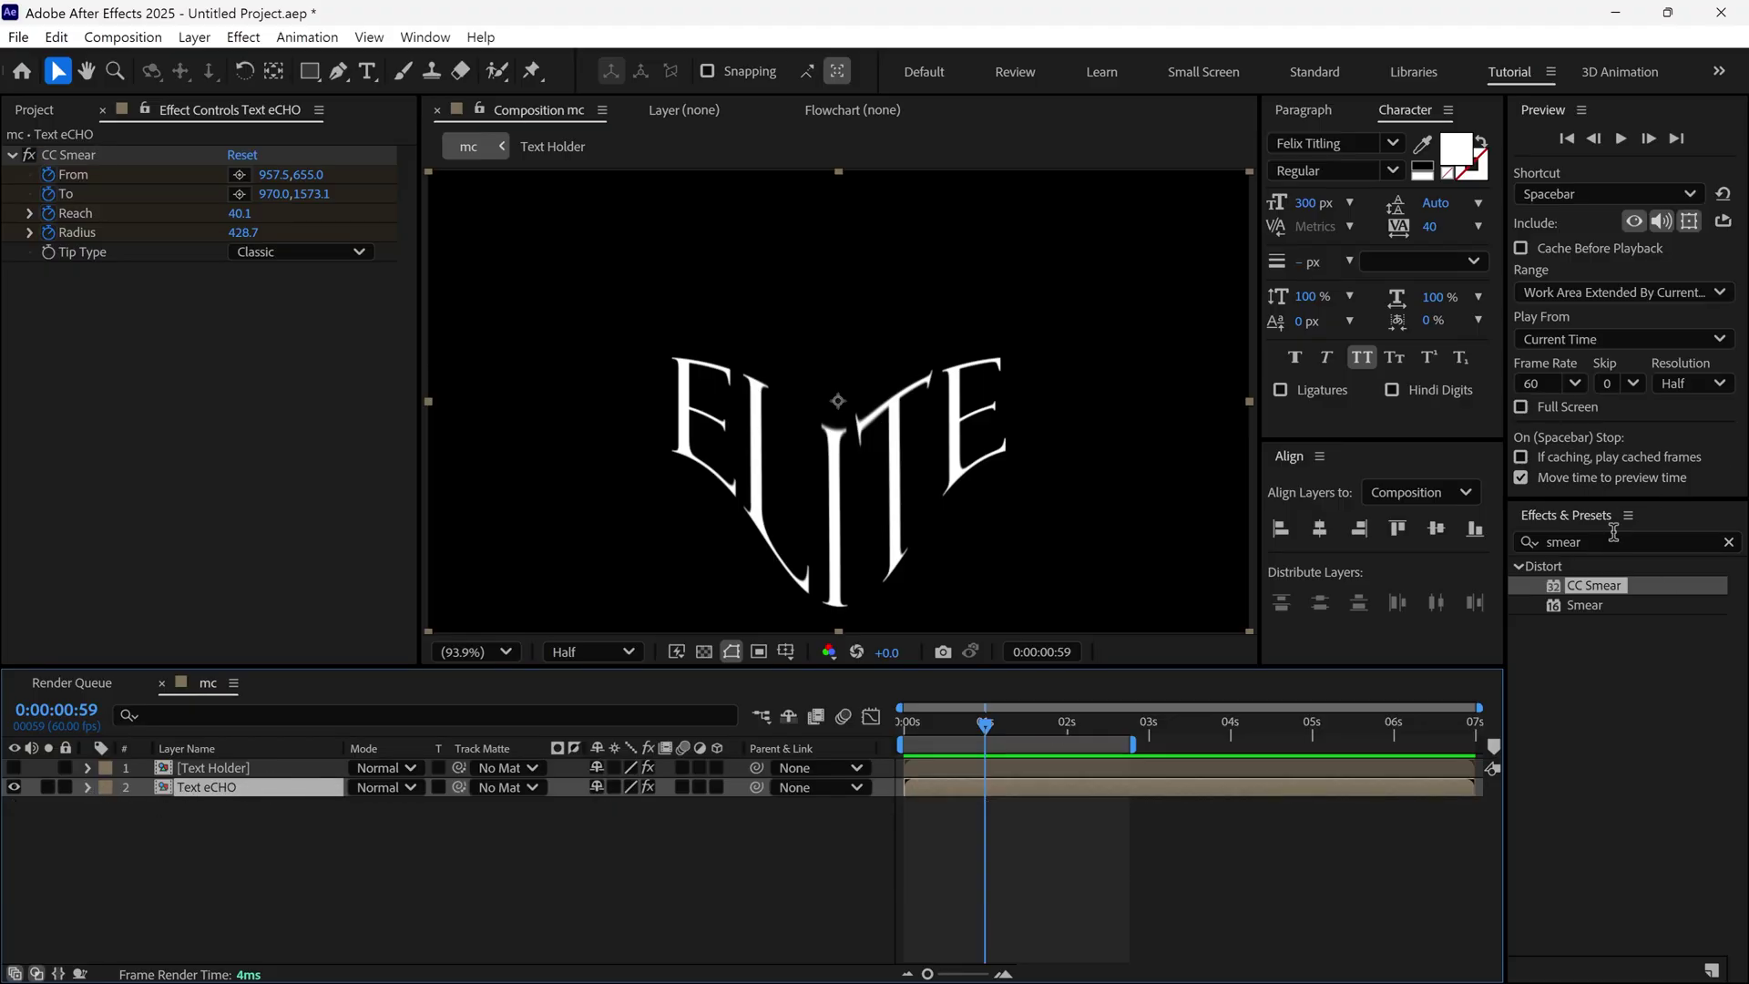
click(1503, 546)
text(echo)
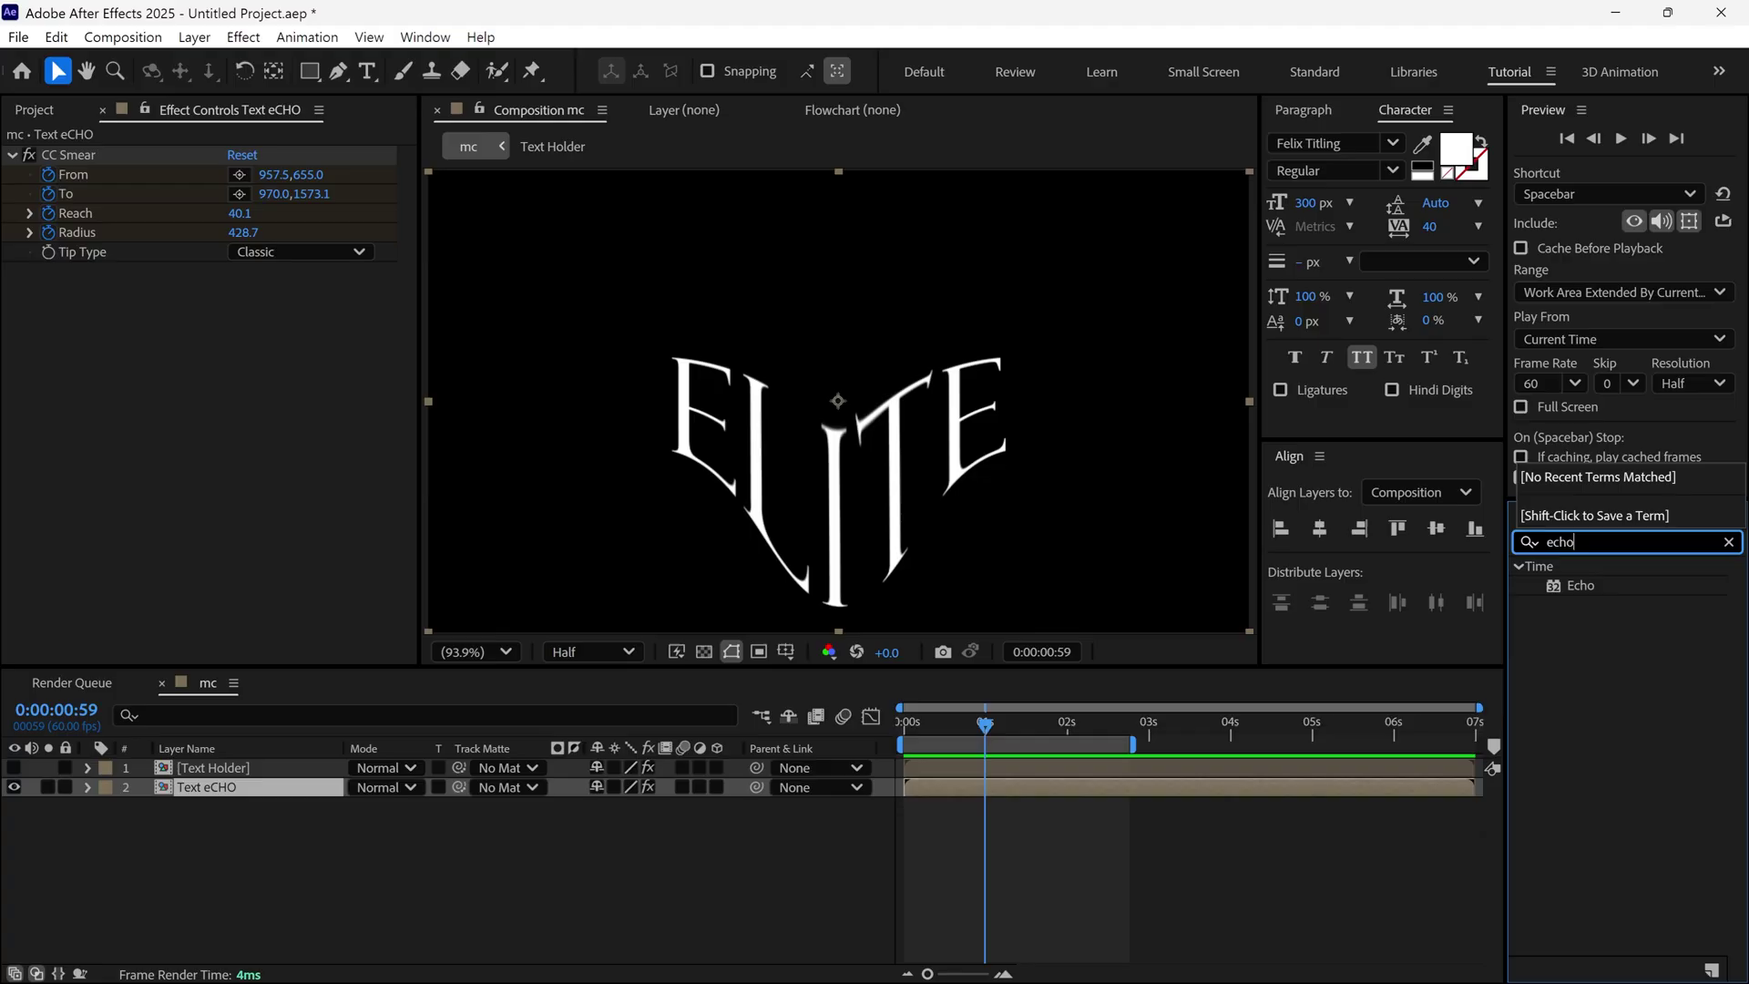
drag(1582, 588, 280, 801)
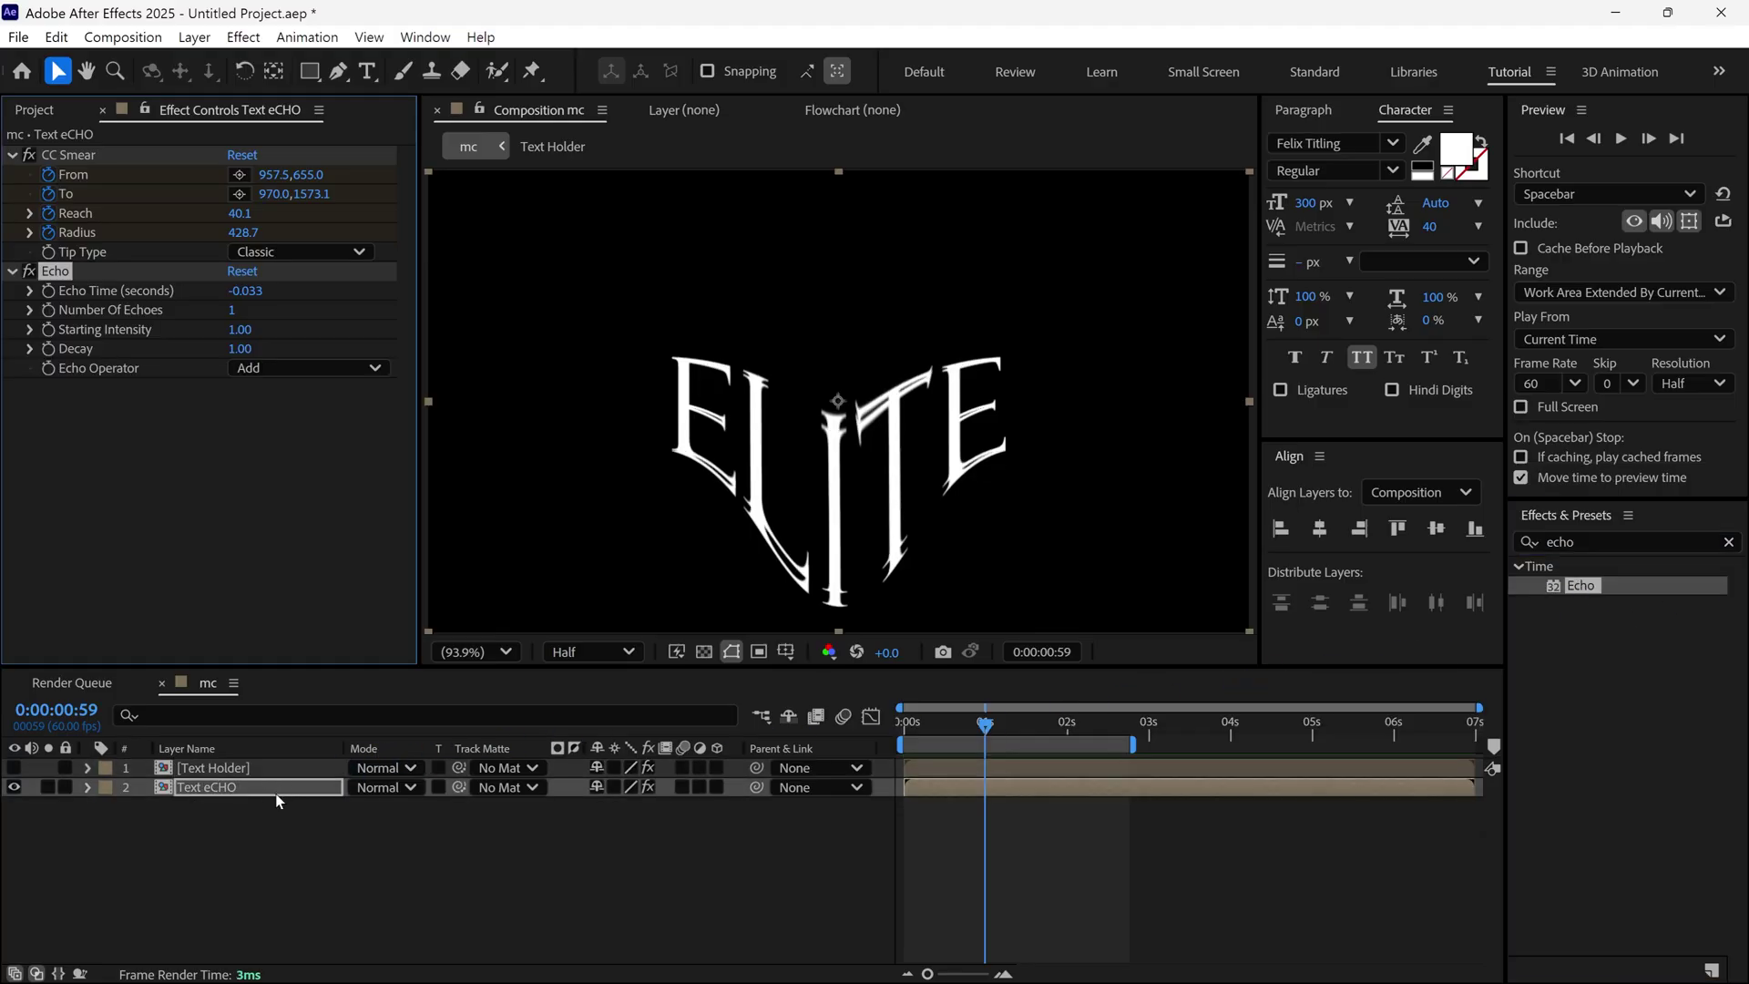
click(246, 291)
key(Return)
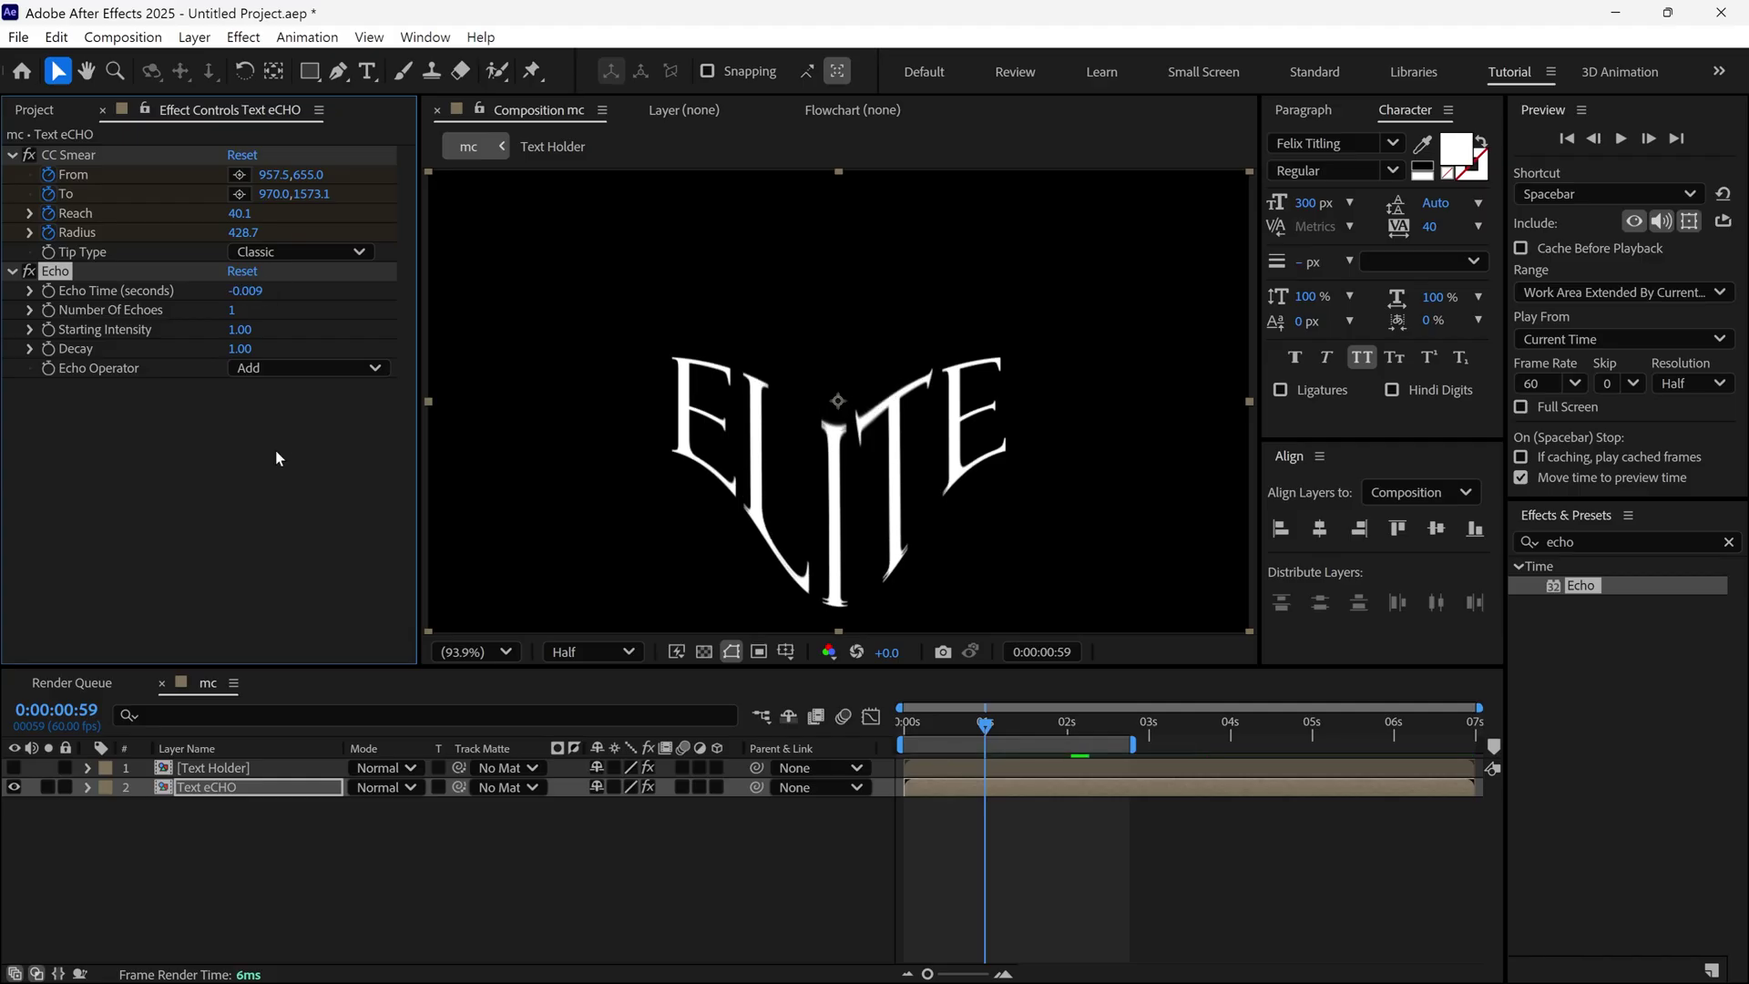
click(234, 311)
text(20)
key(Return)
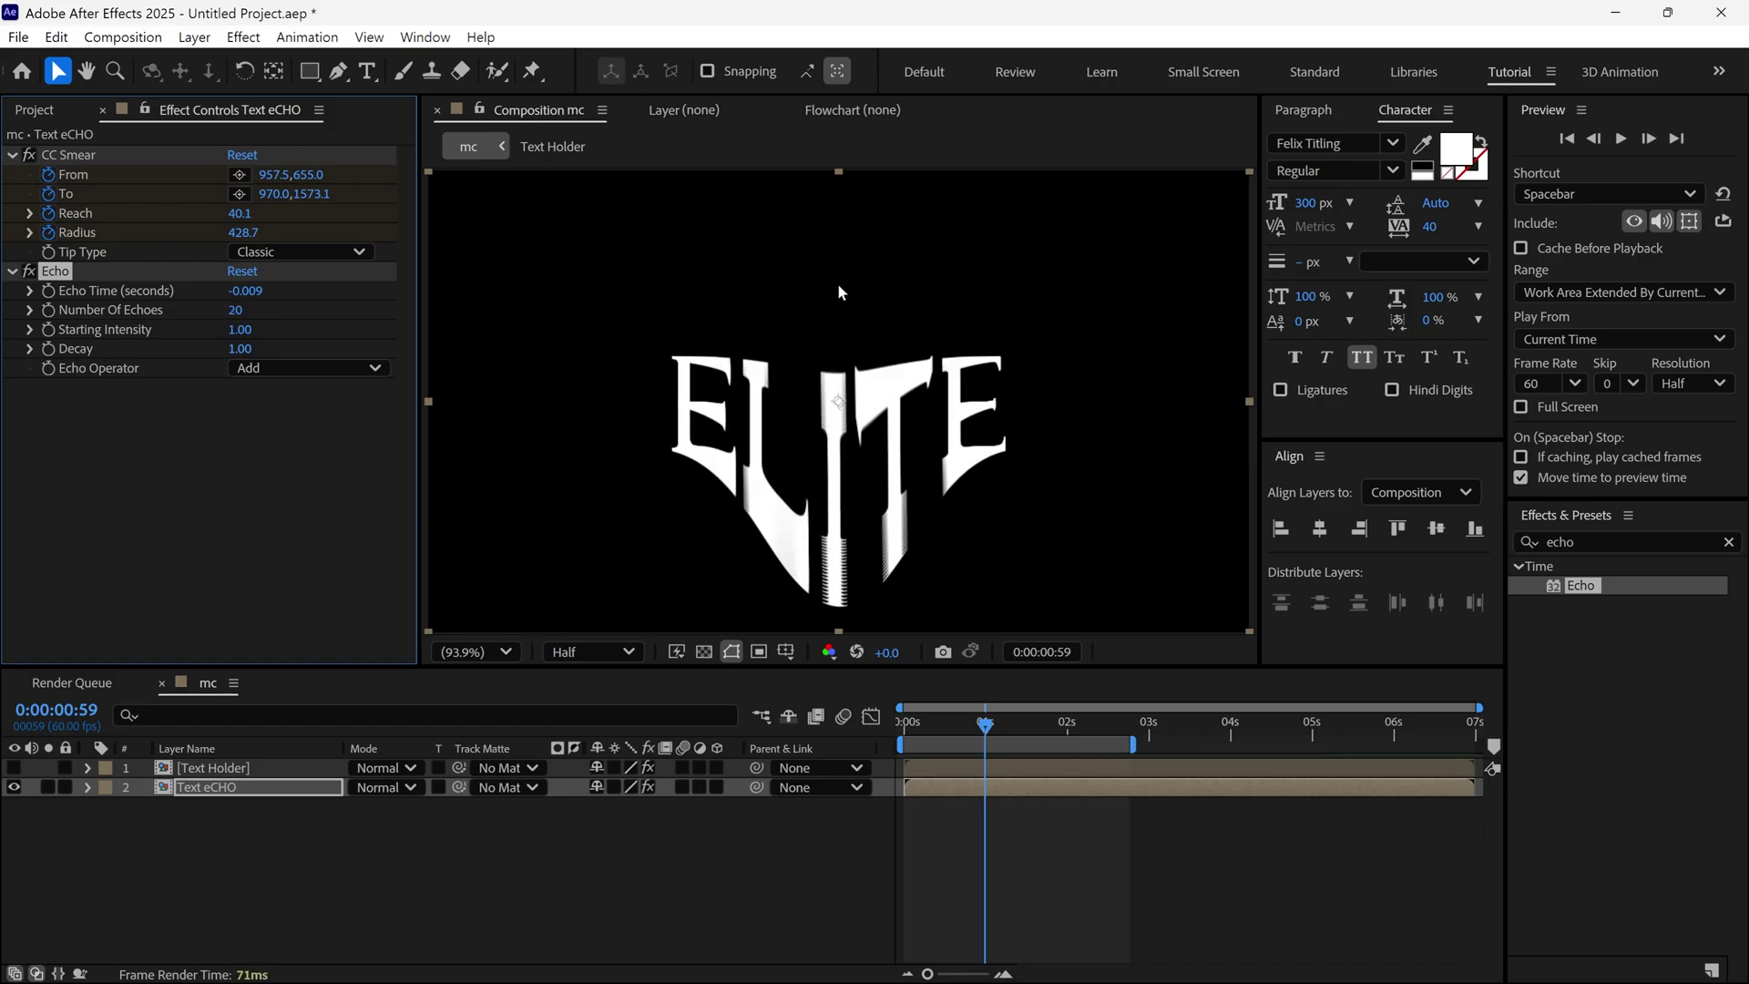
drag(905, 721, 972, 758)
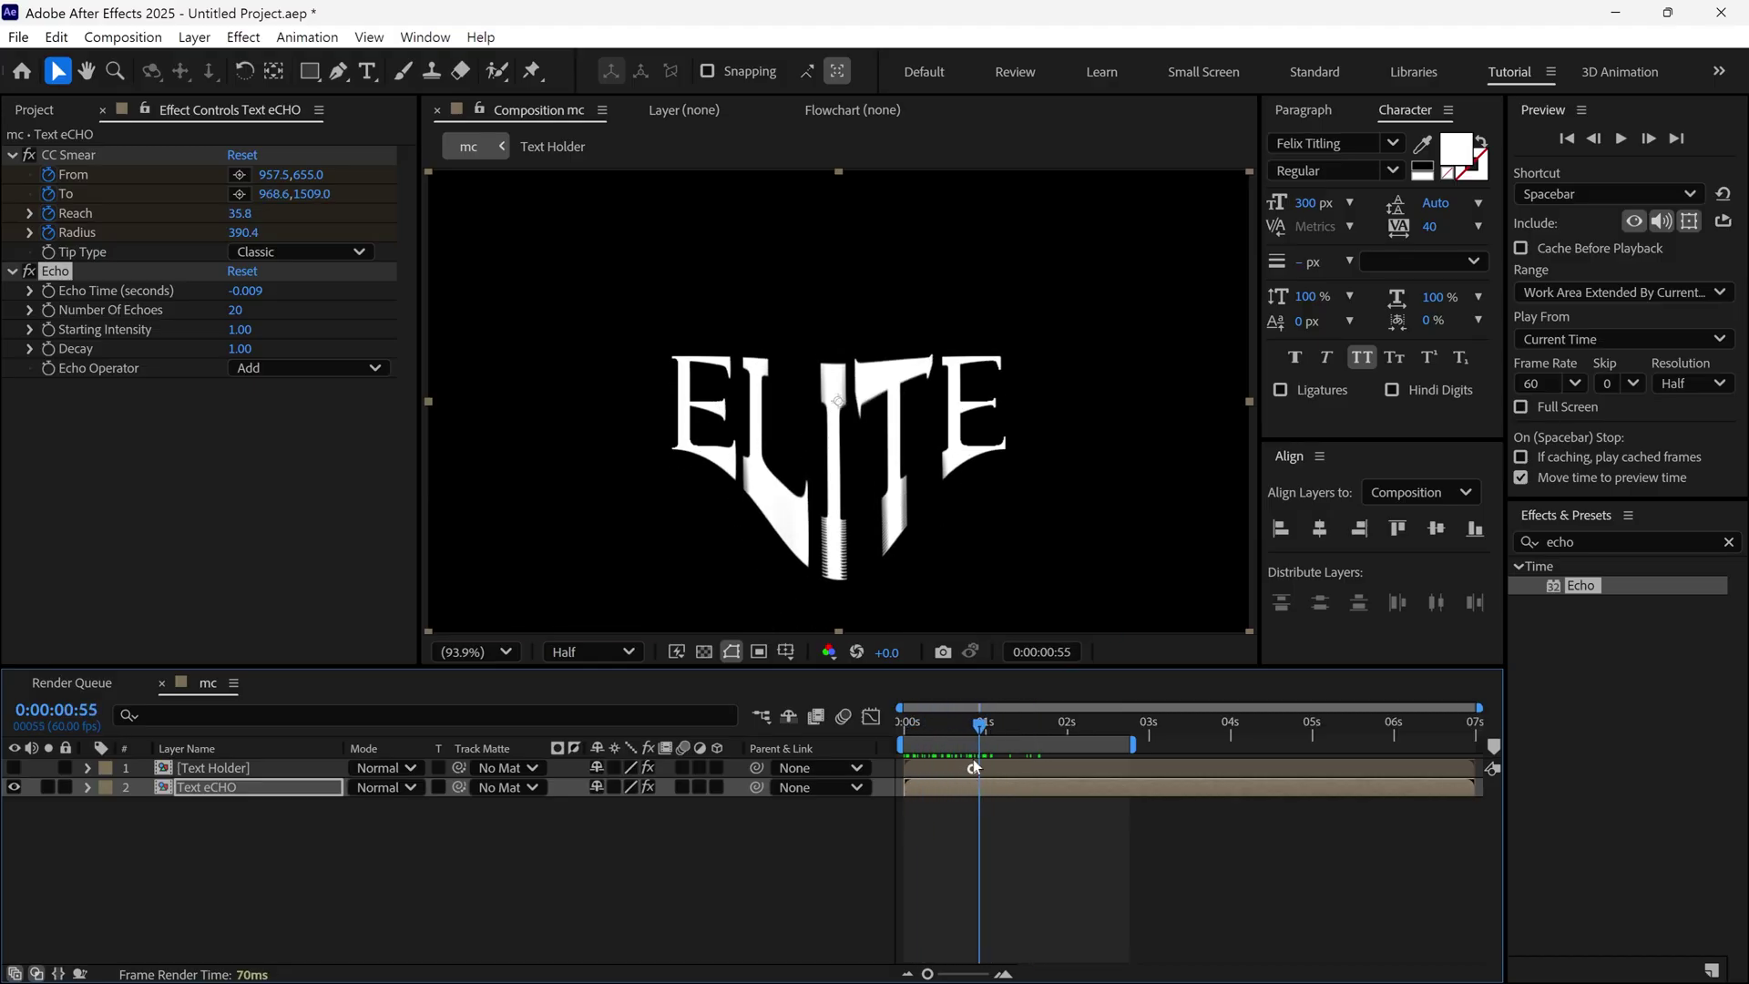
Apply a Gradient Ramp to the Text eCHO layer
click(1526, 542)
text(r)
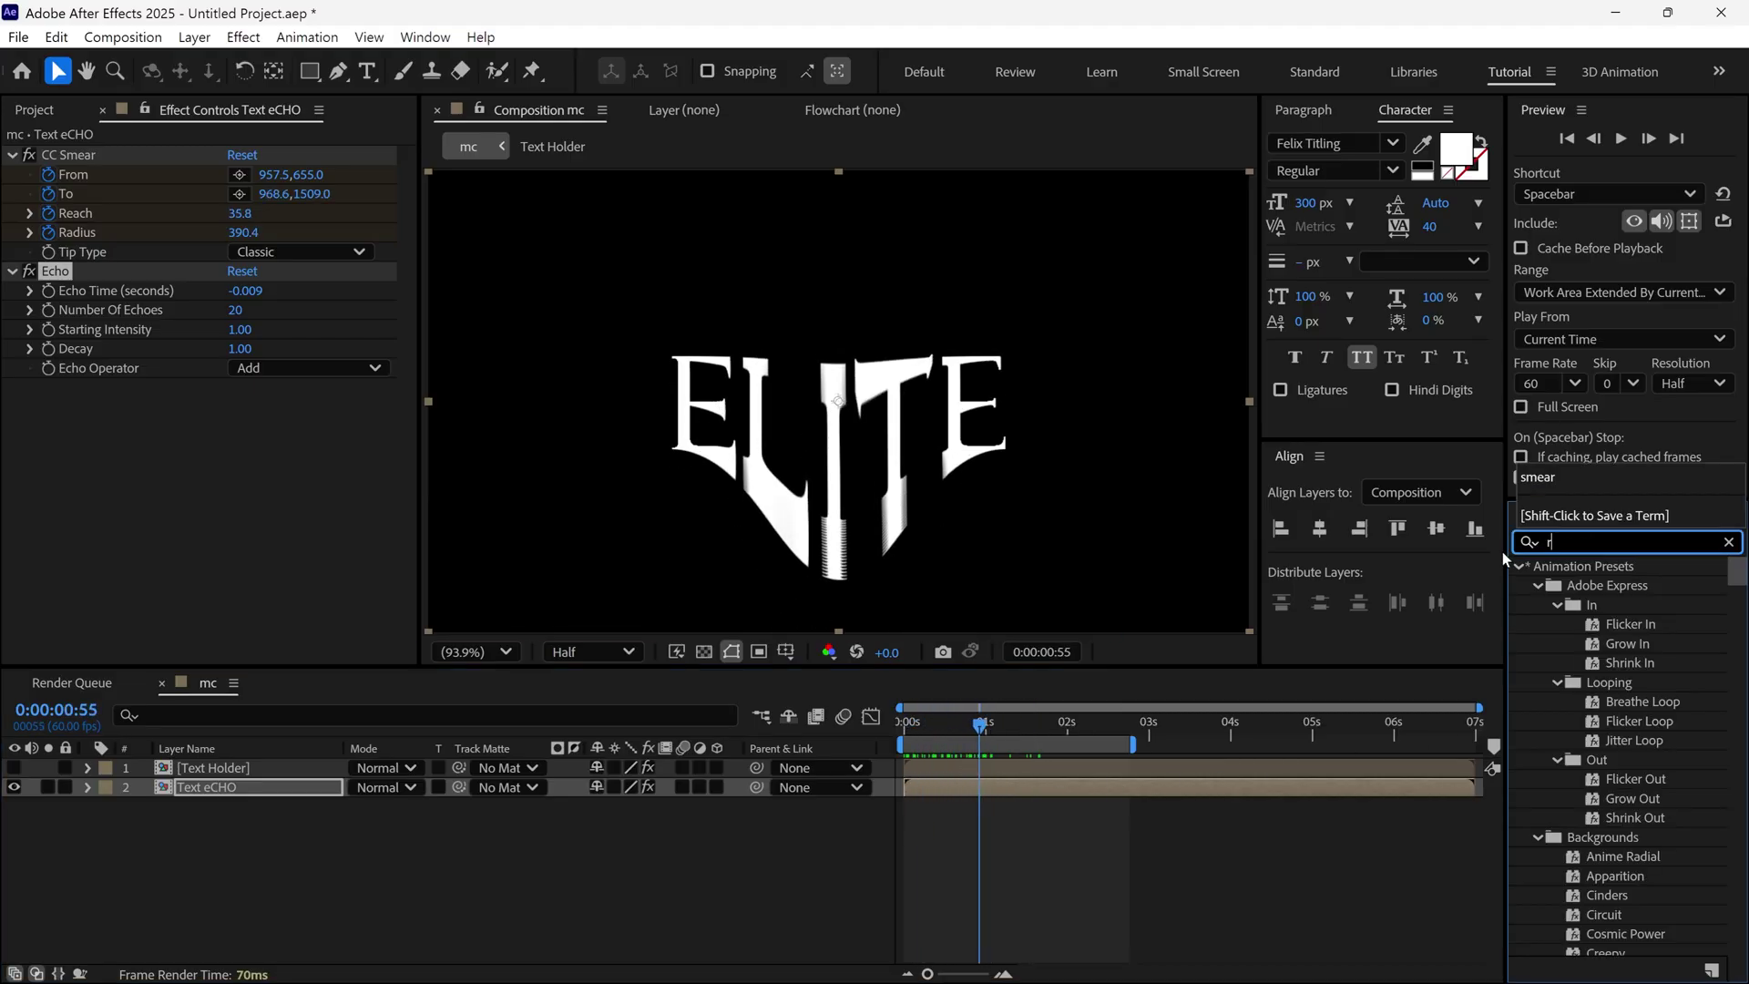
text(amp)
drag(1628, 585, 308, 802)
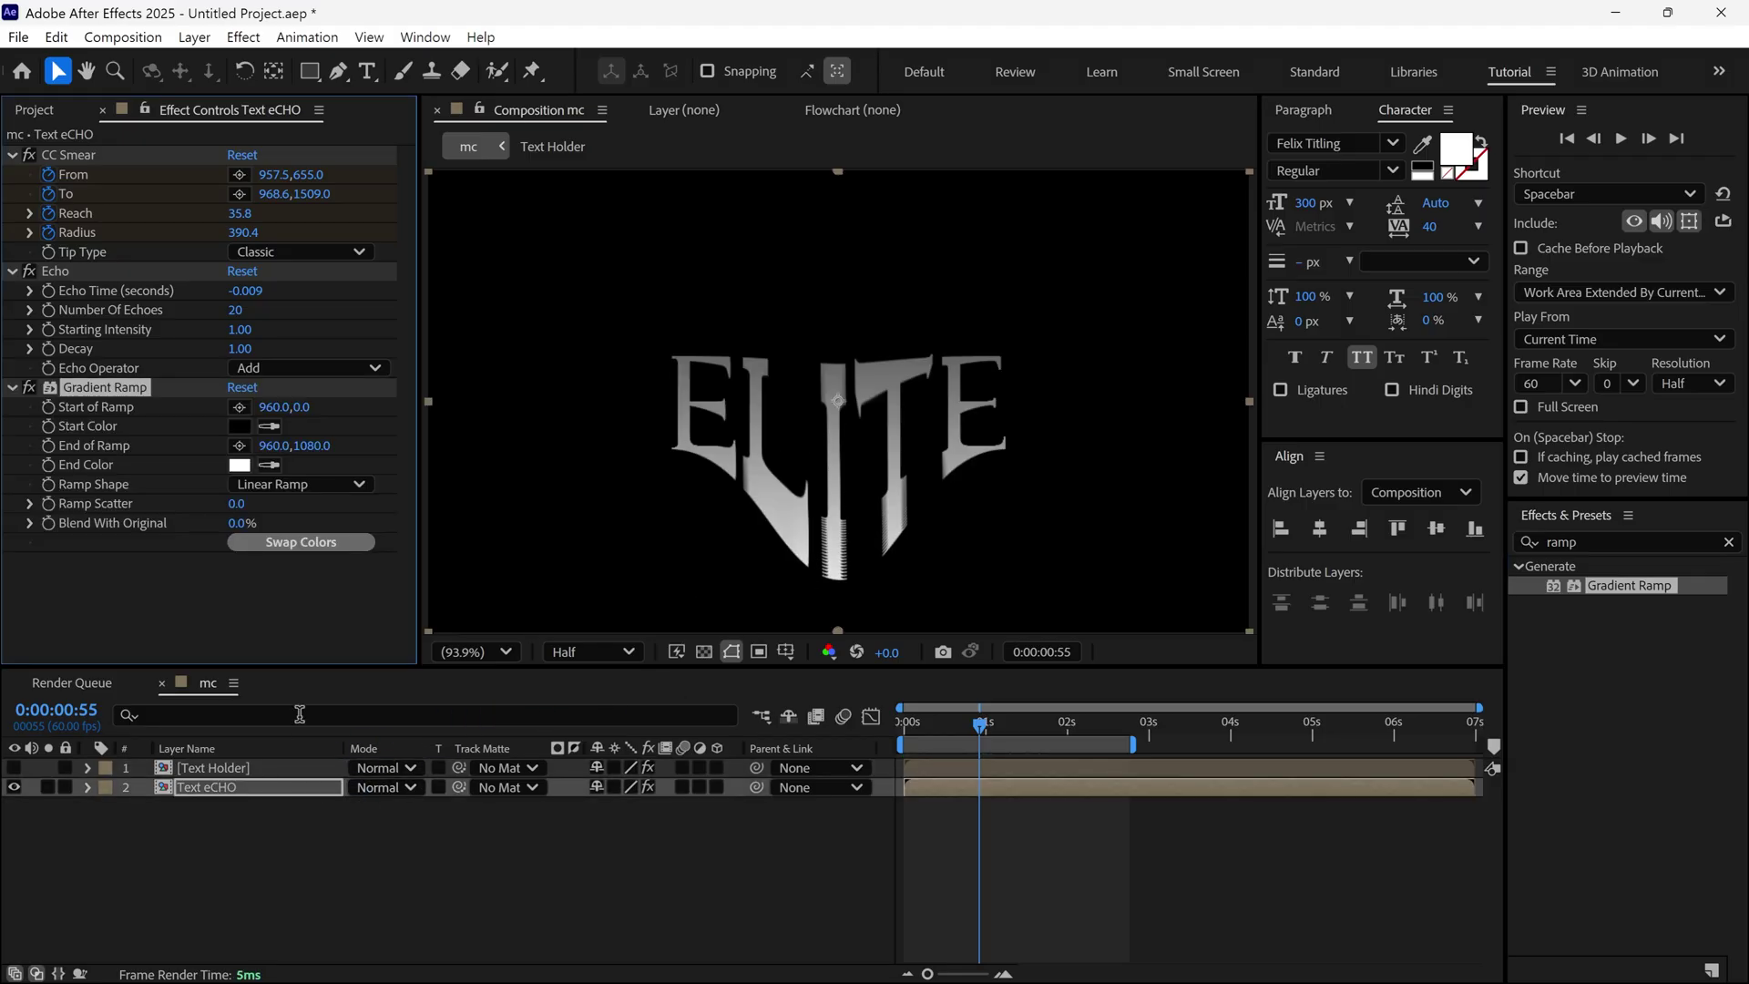
Duplicate Text eCHO and name the copy 'Main Text'
click(223, 789)
key(ctrl+d)
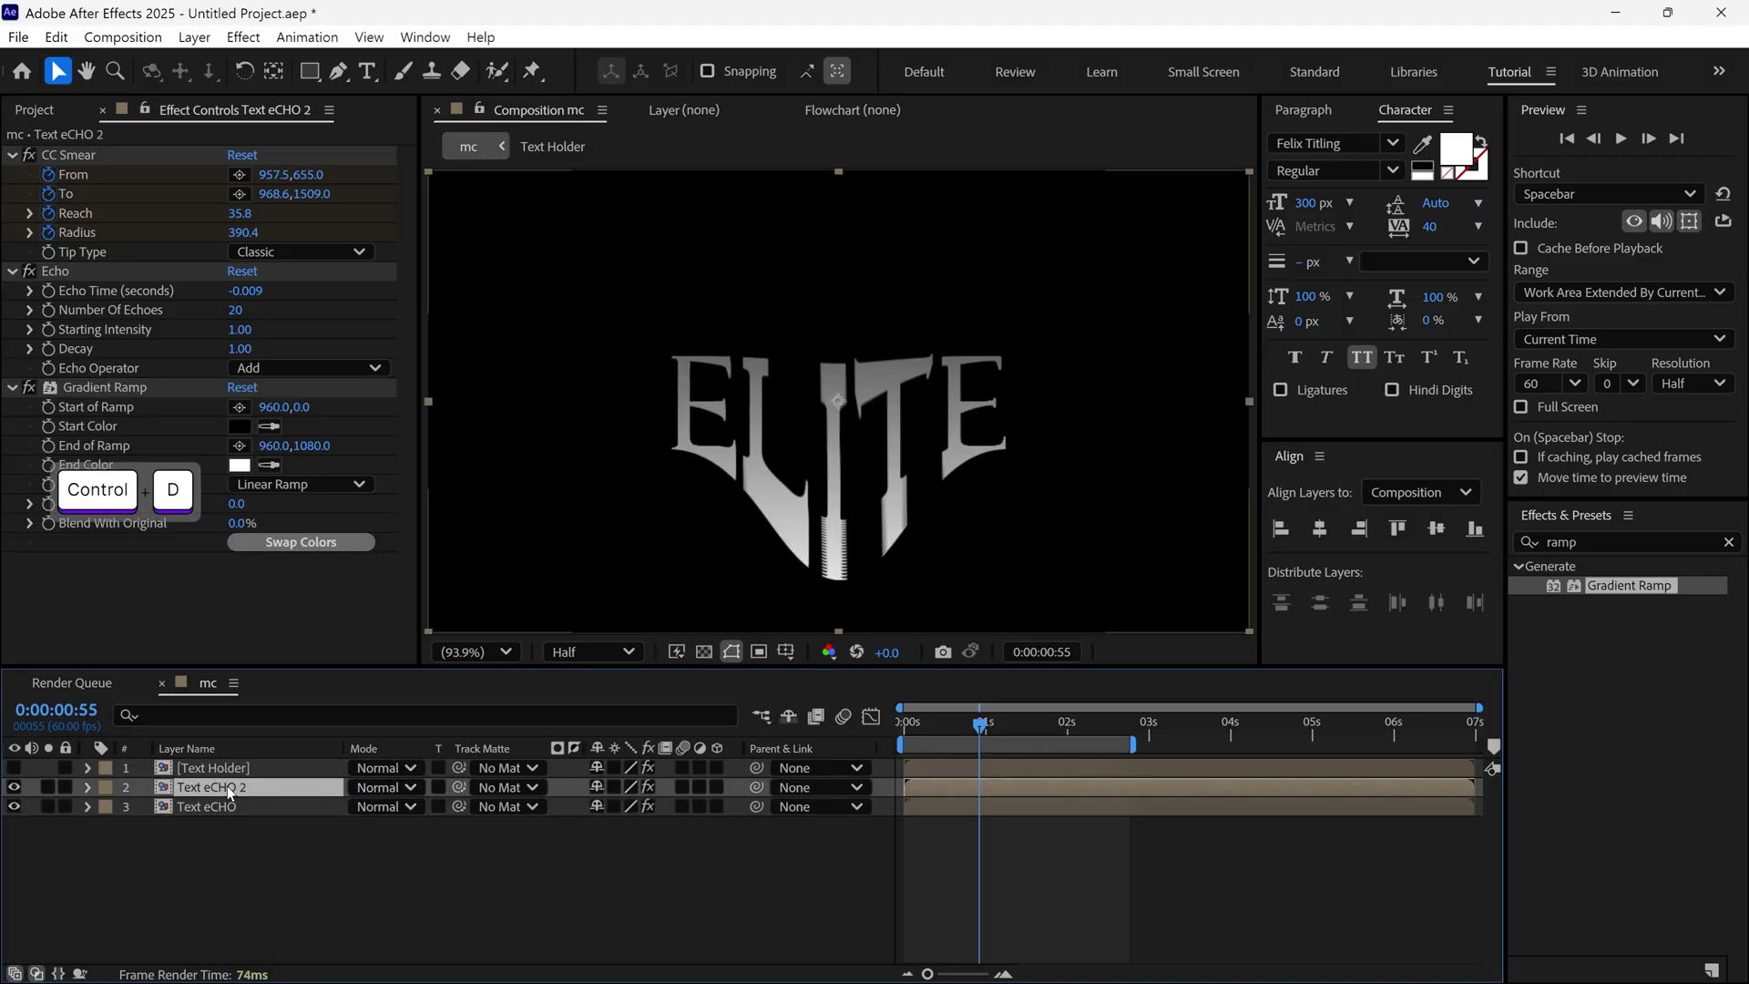
click(238, 786)
text(M)
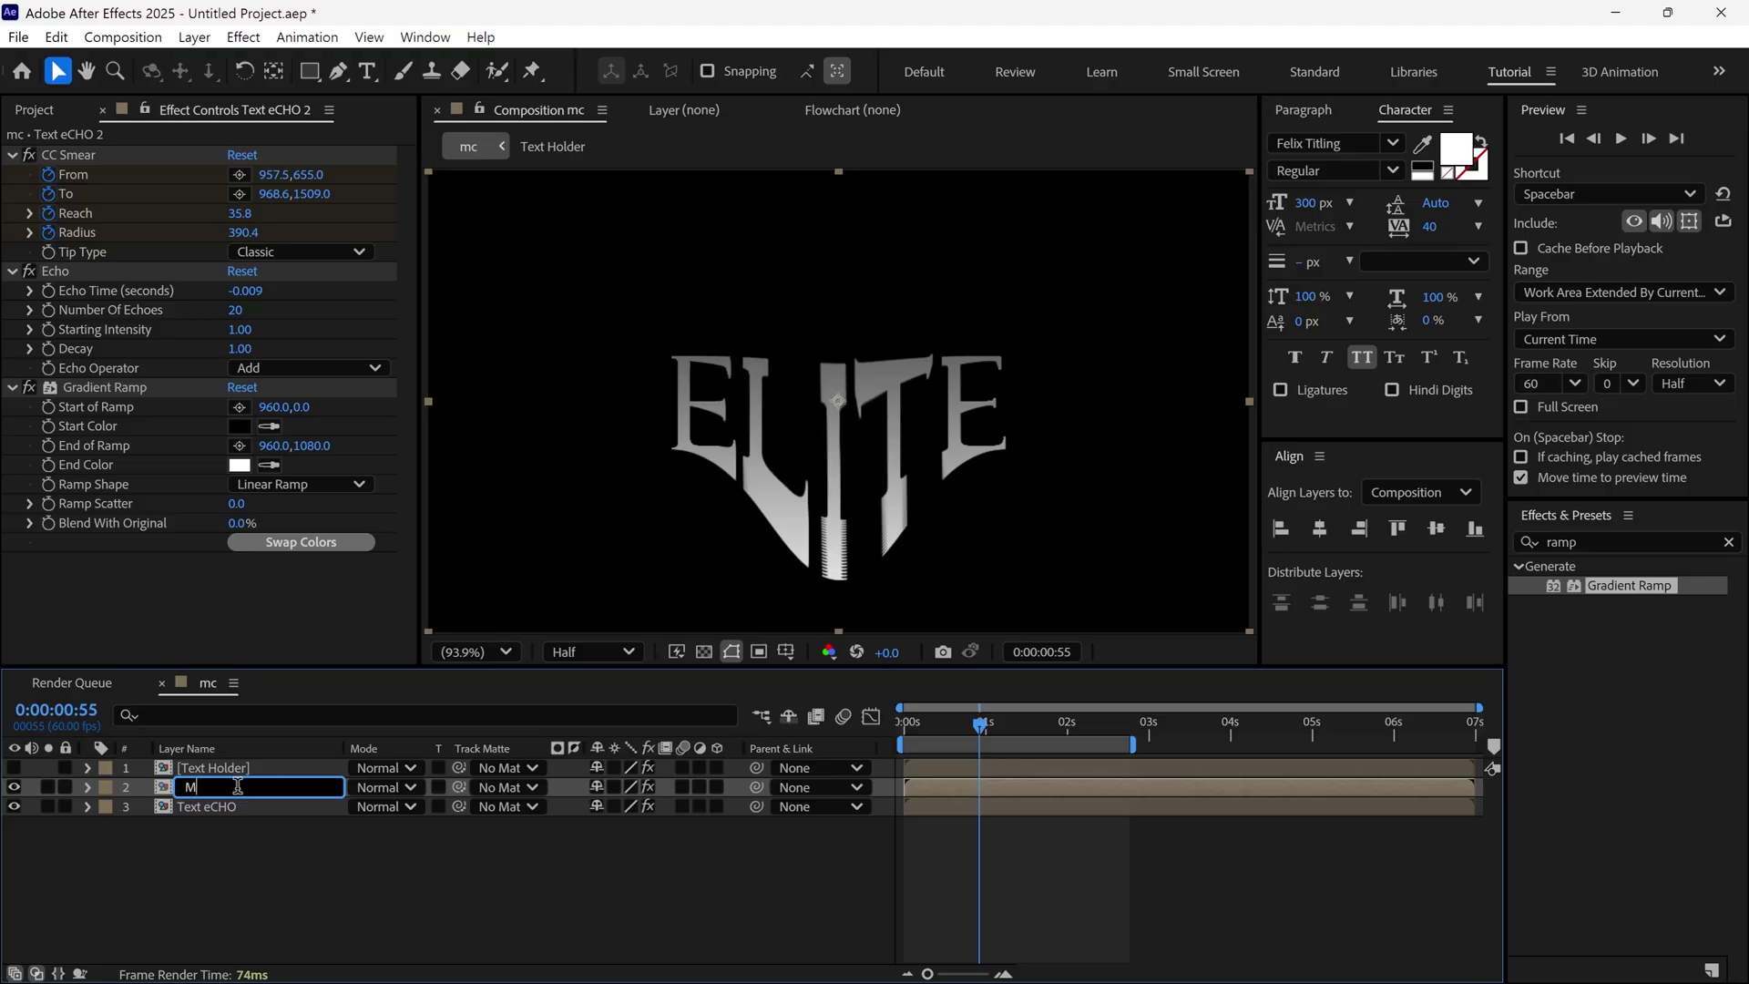
text(ain Text)
key(Return)
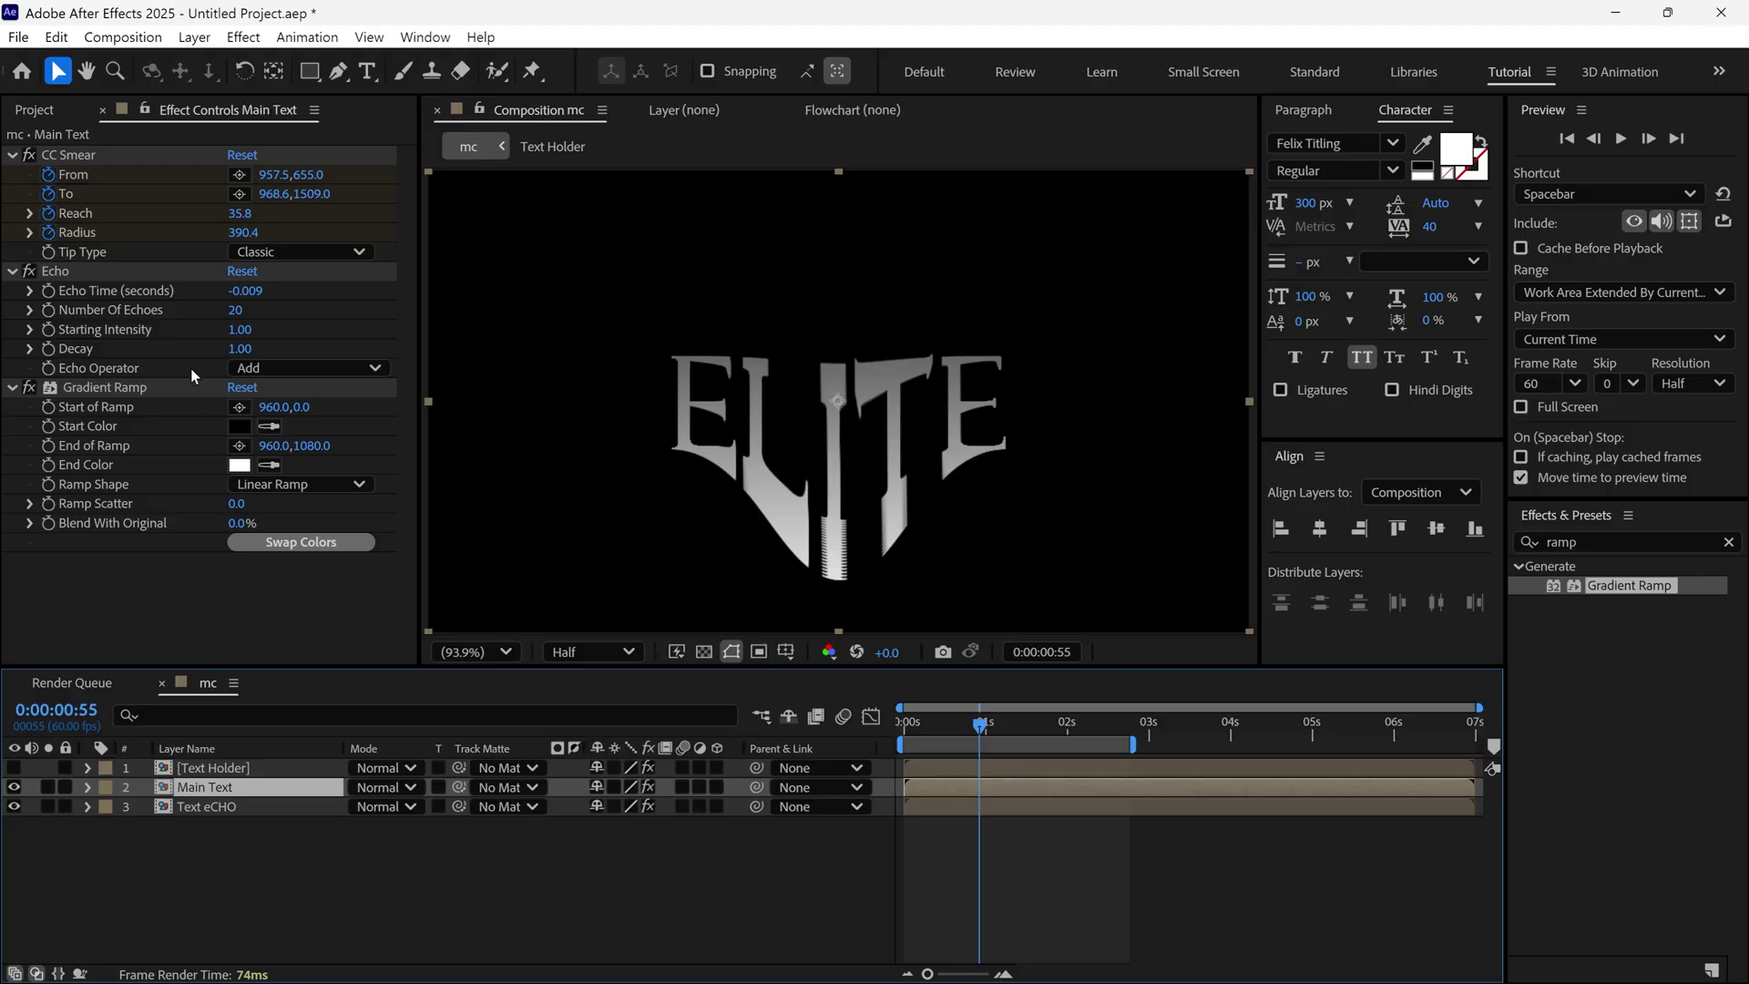
Delete Gradient Ramp and Echo from Main Text and preview the smear from the start
click(90, 384)
key(Delete)
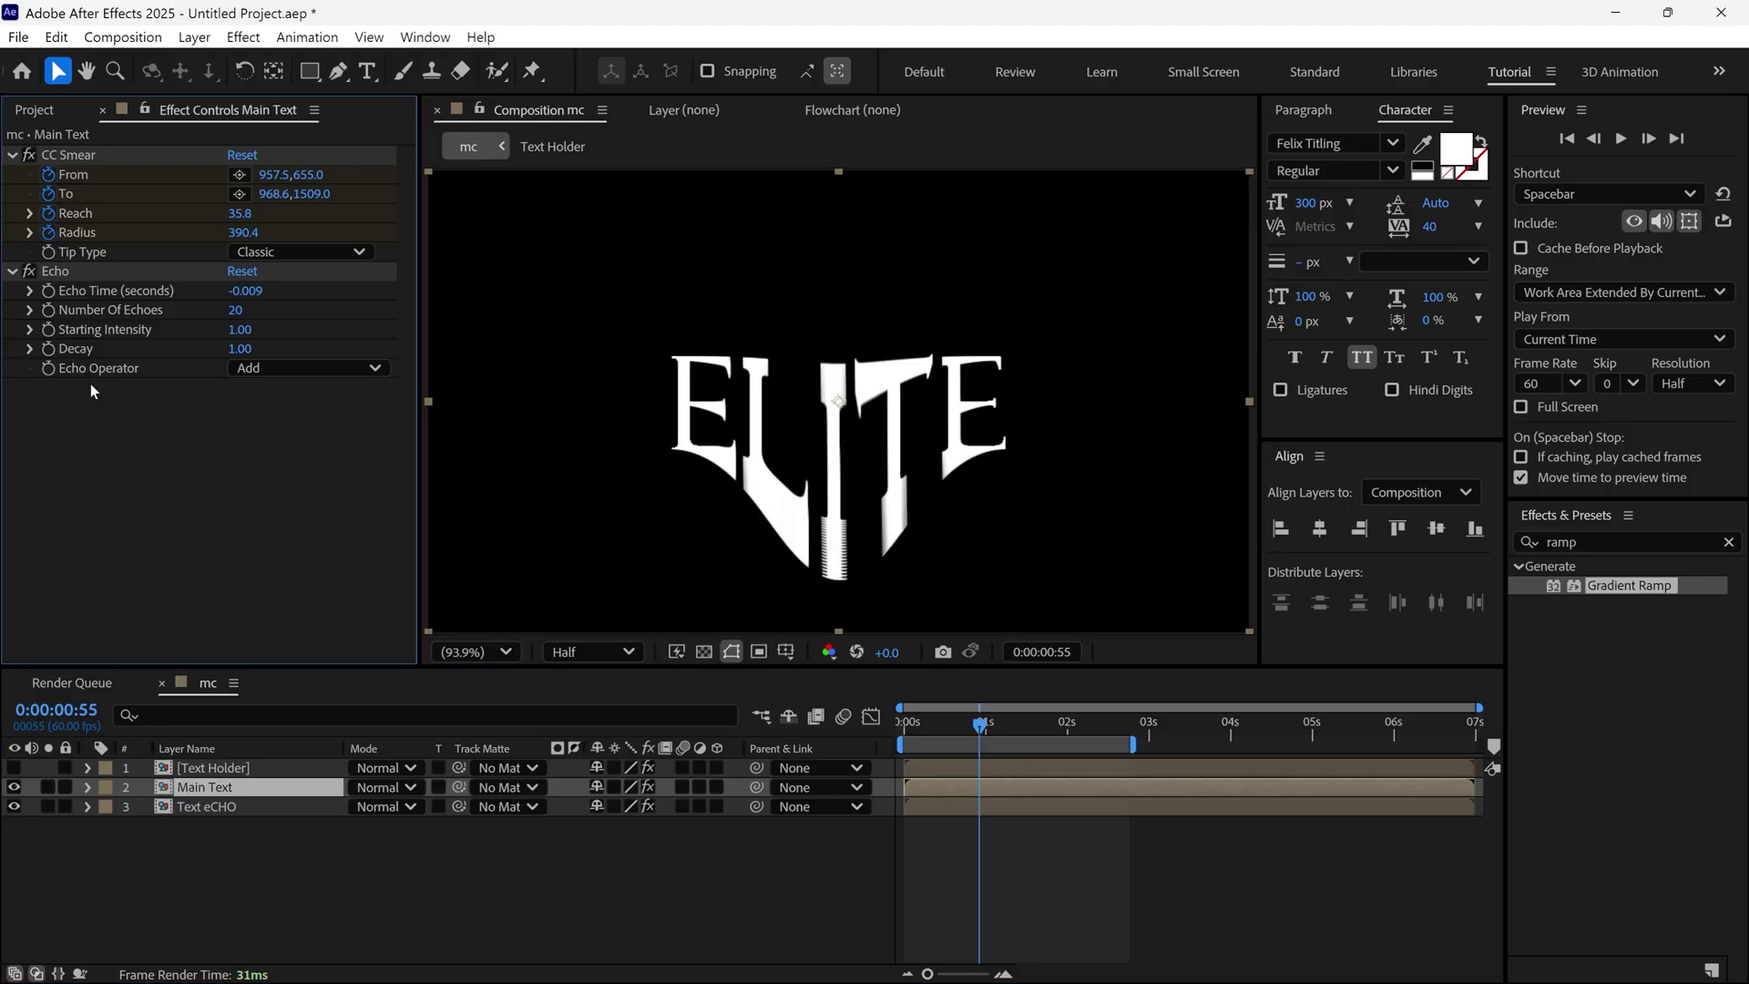
click(86, 274)
key(Delete)
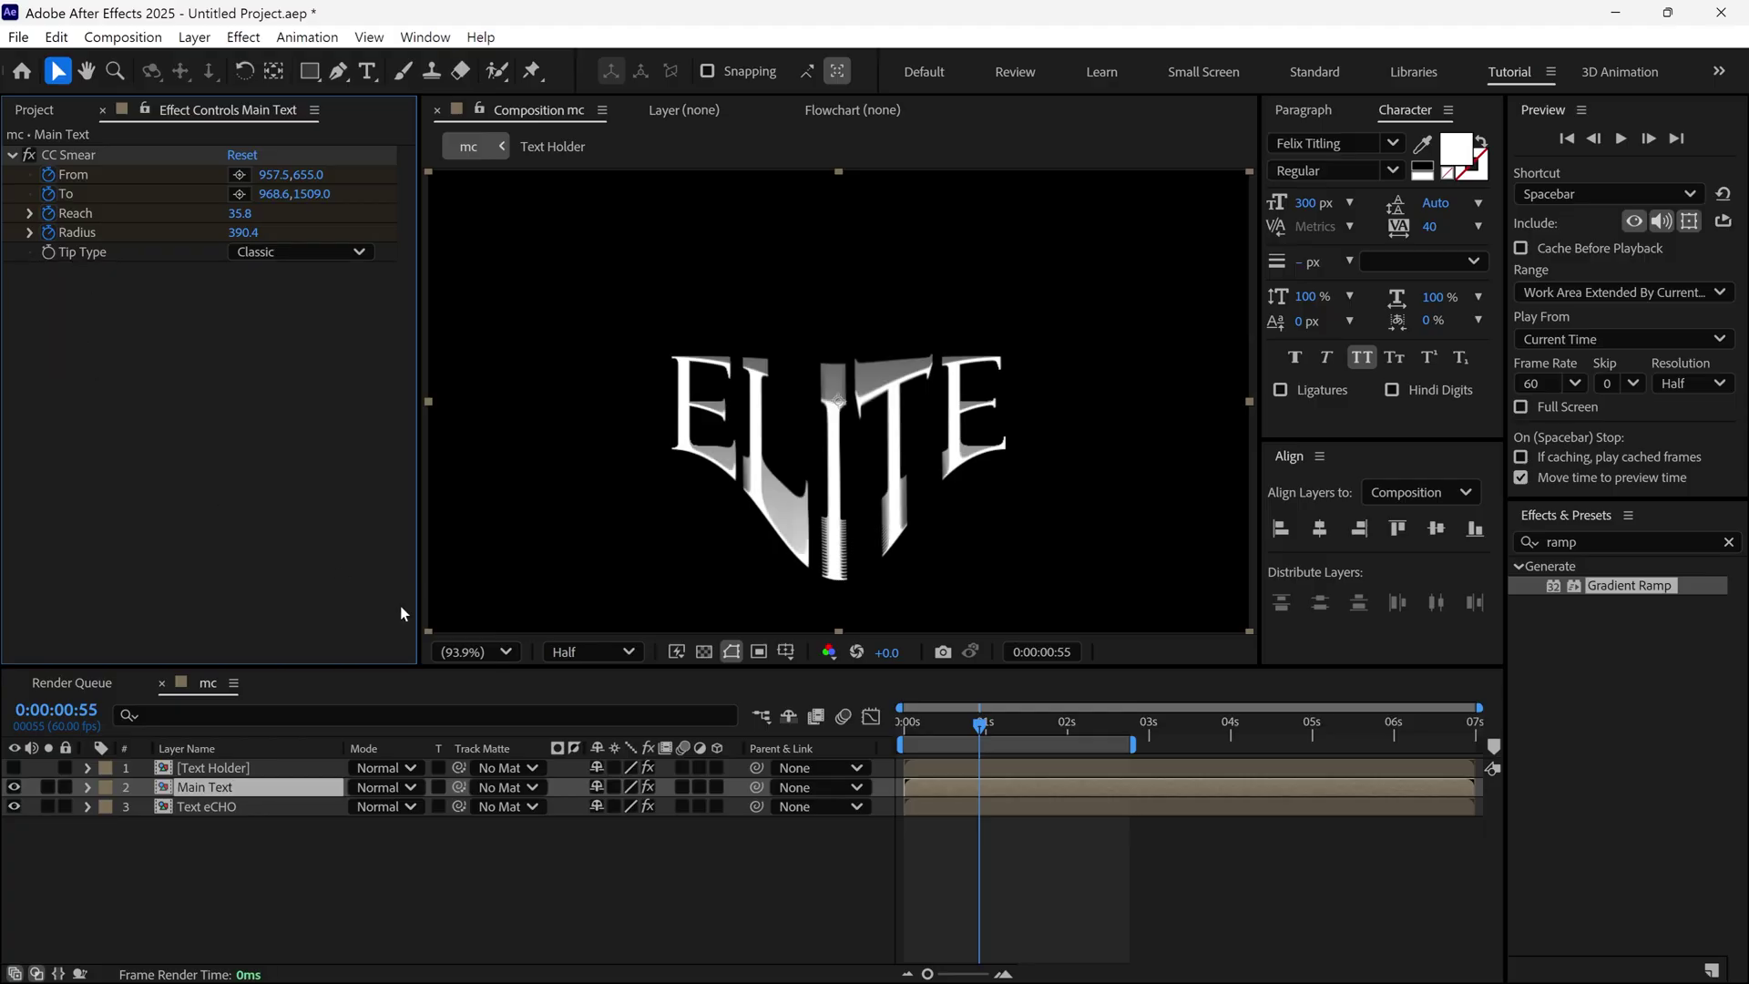
drag(978, 722, 904, 728)
key(space)
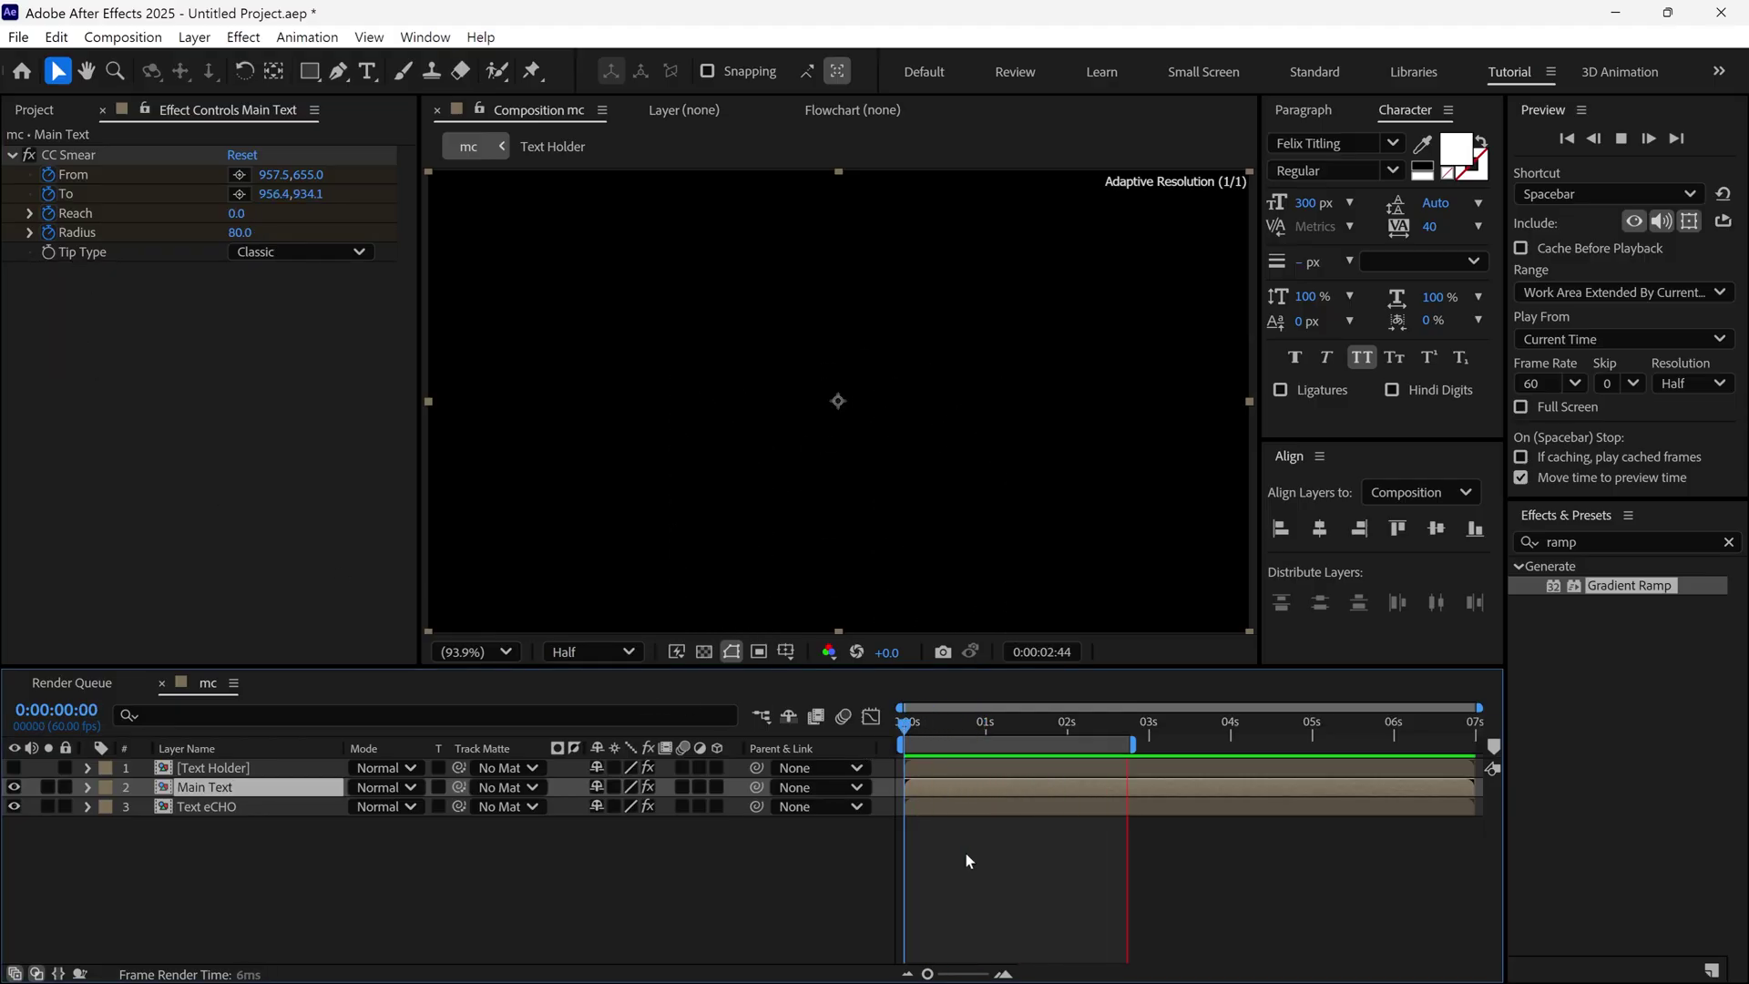
key(space)
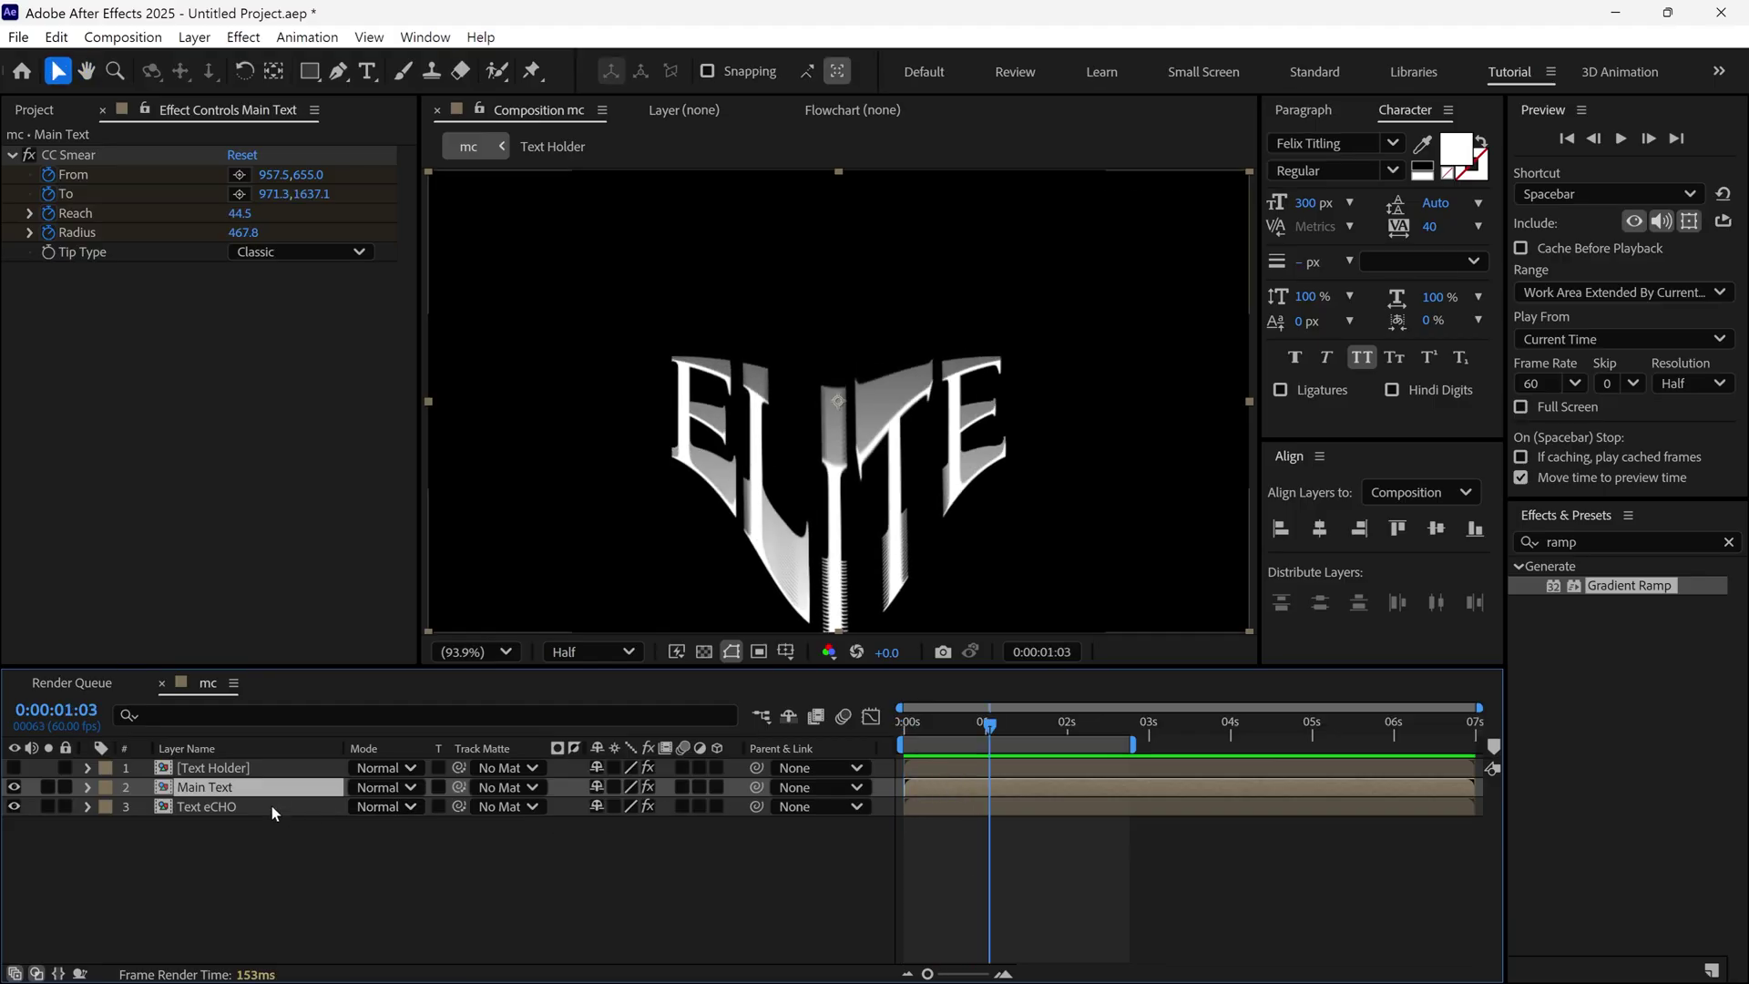
Set Text eCHO's Gradient Ramp End Color to purple and preview the purple smear trails
click(205, 806)
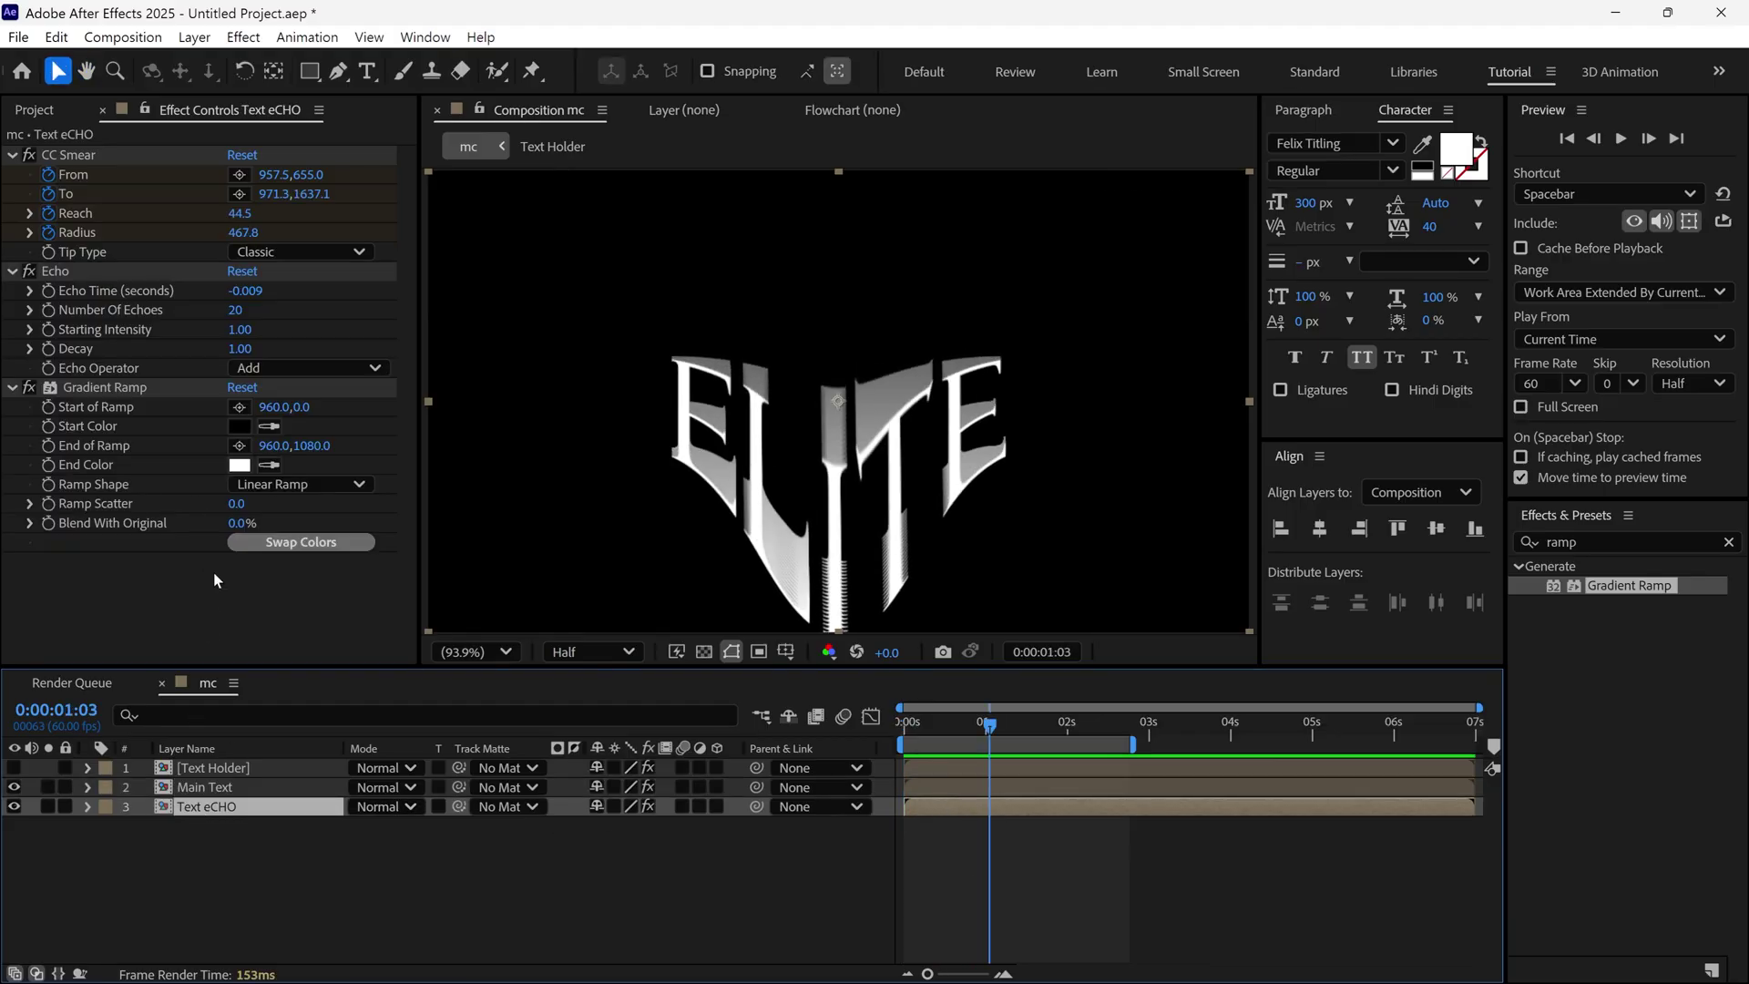
click(244, 466)
drag(820, 321, 1234, 321)
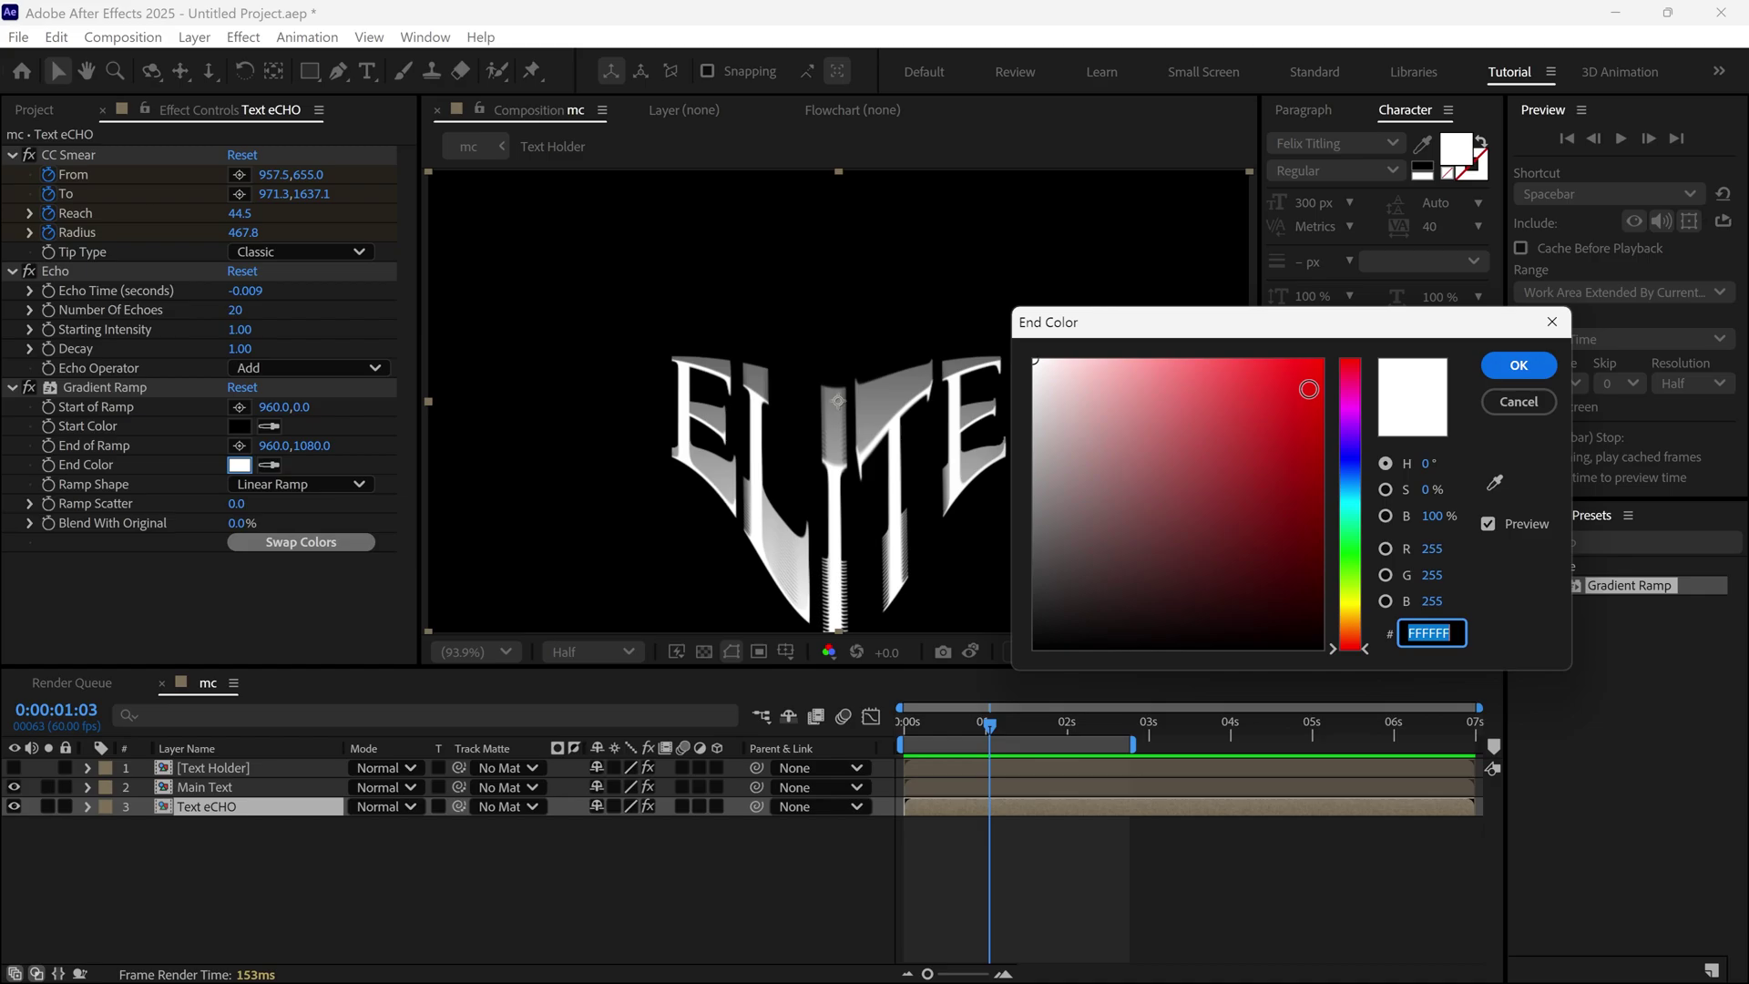
mouse_move(1332, 383)
mouse_down()
mouse_move(1332, 506)
mouse_move(1332, 410)
mouse_up()
click(1518, 364)
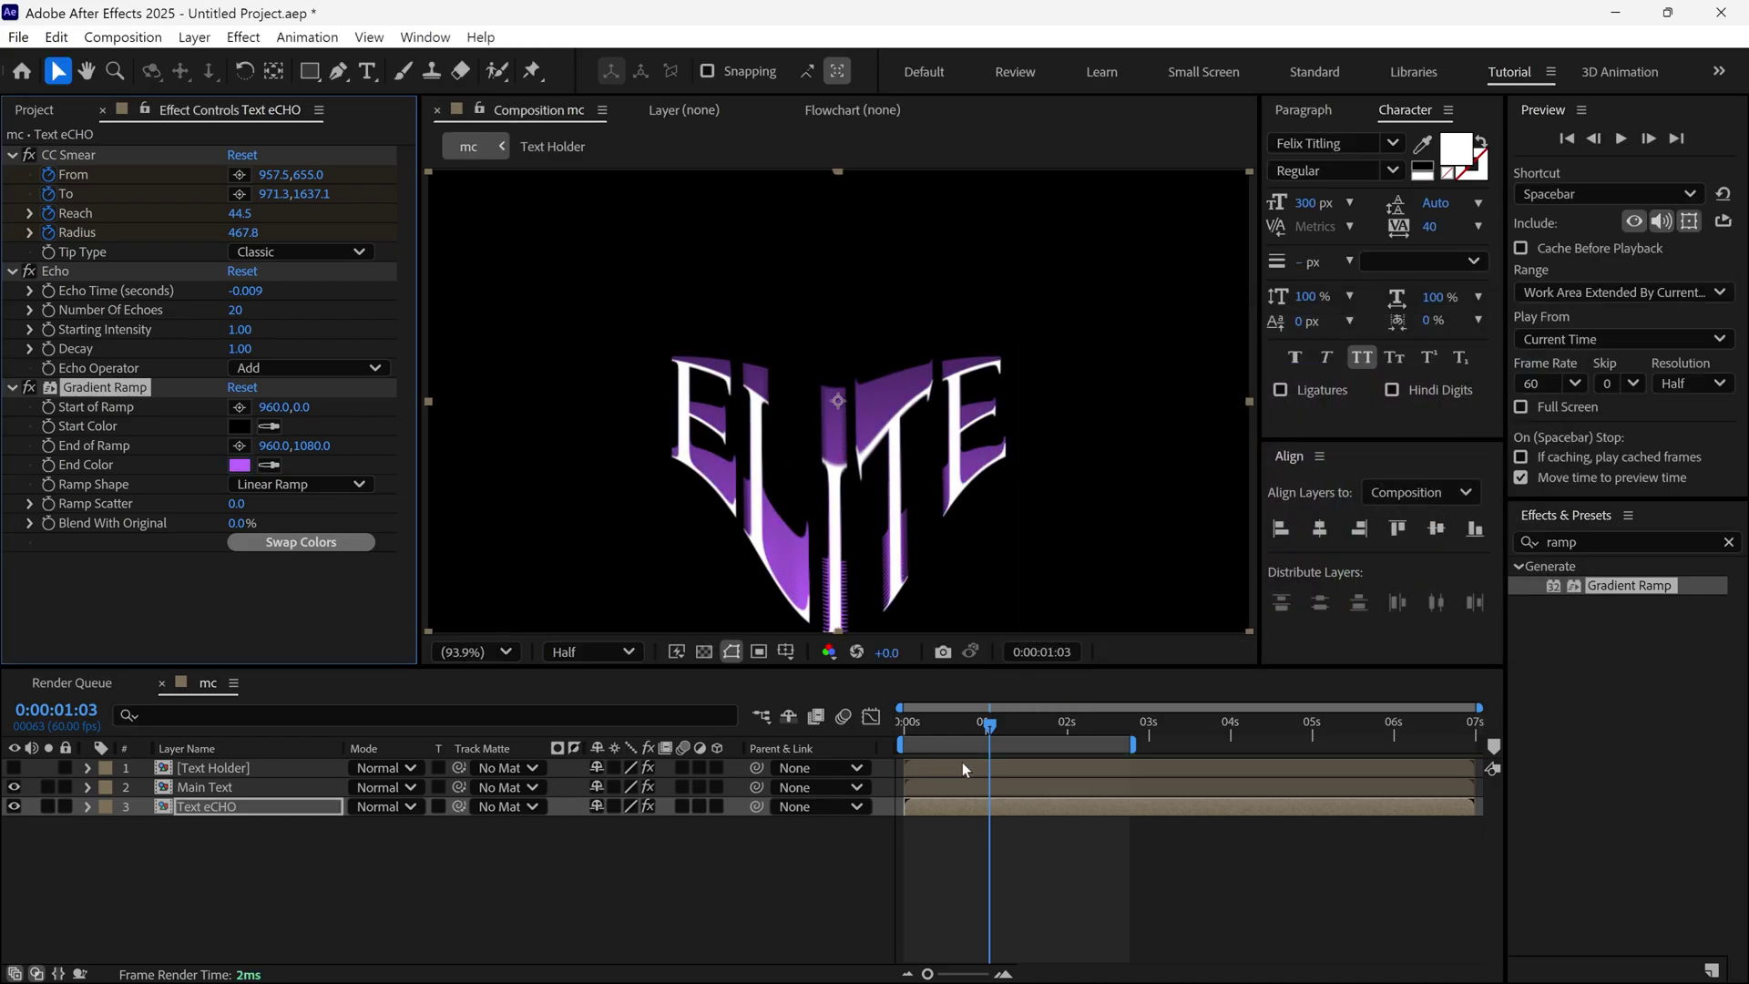
mouse_move(952, 725)
mouse_down()
mouse_move(933, 732)
mouse_move(1033, 751)
mouse_move(904, 740)
mouse_up()
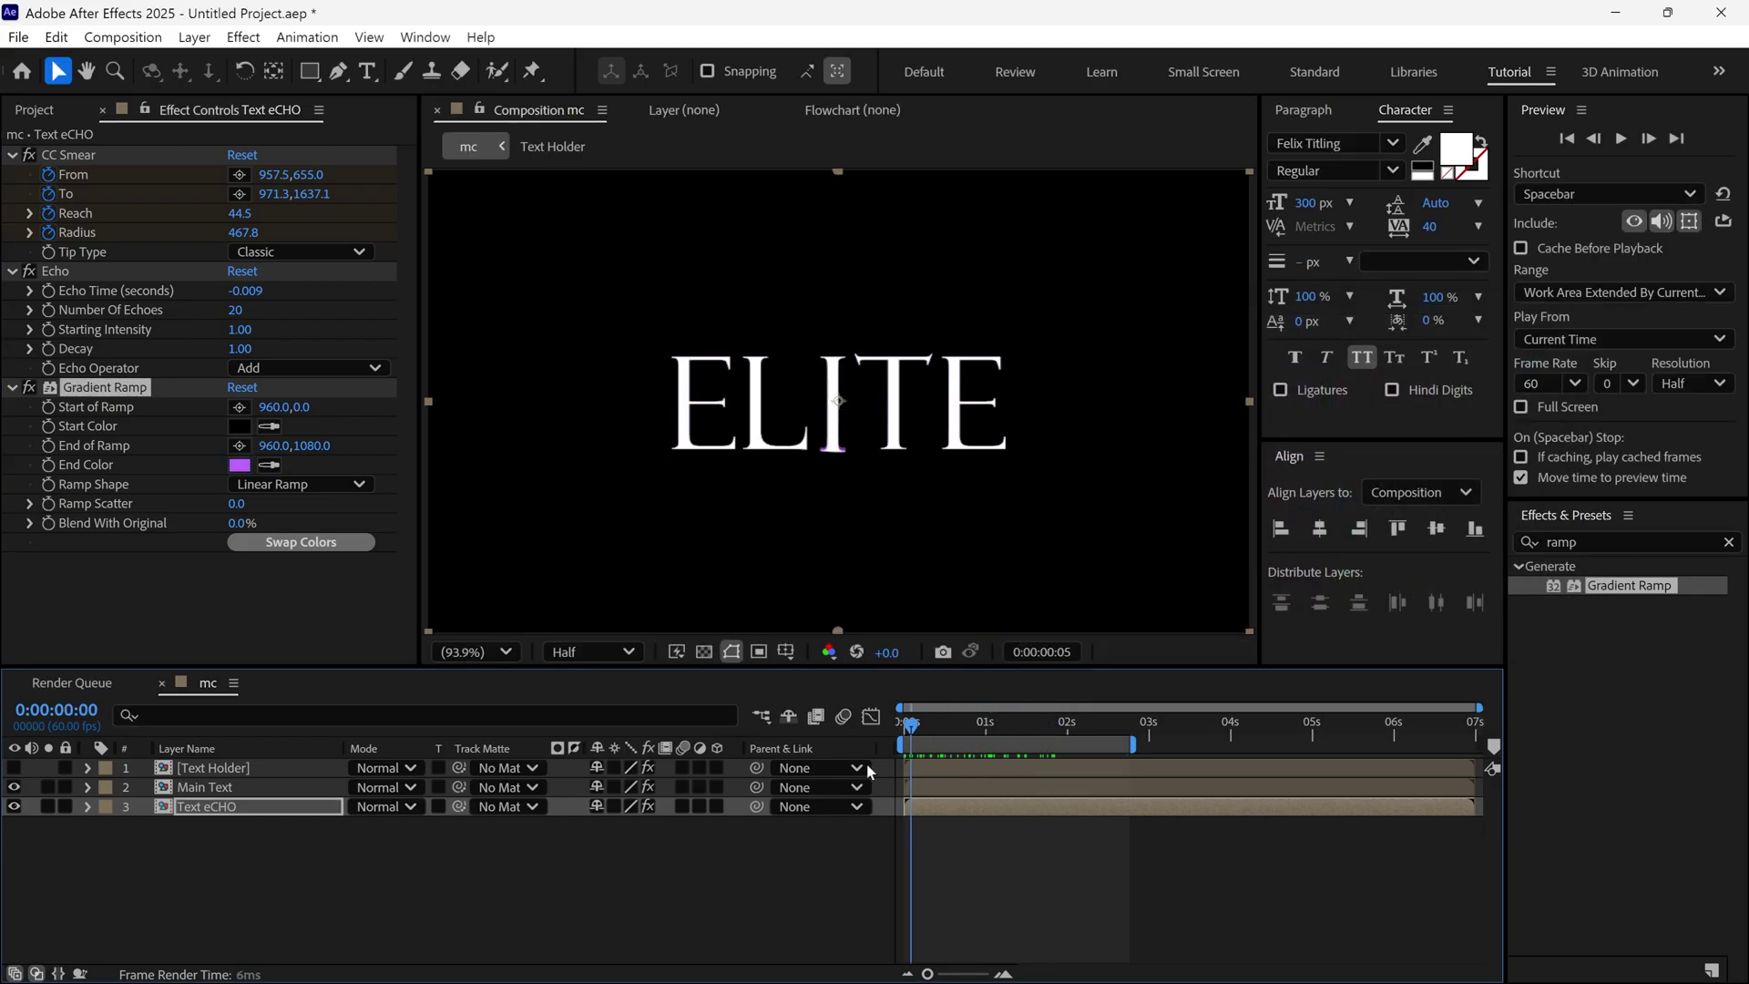
key(space)
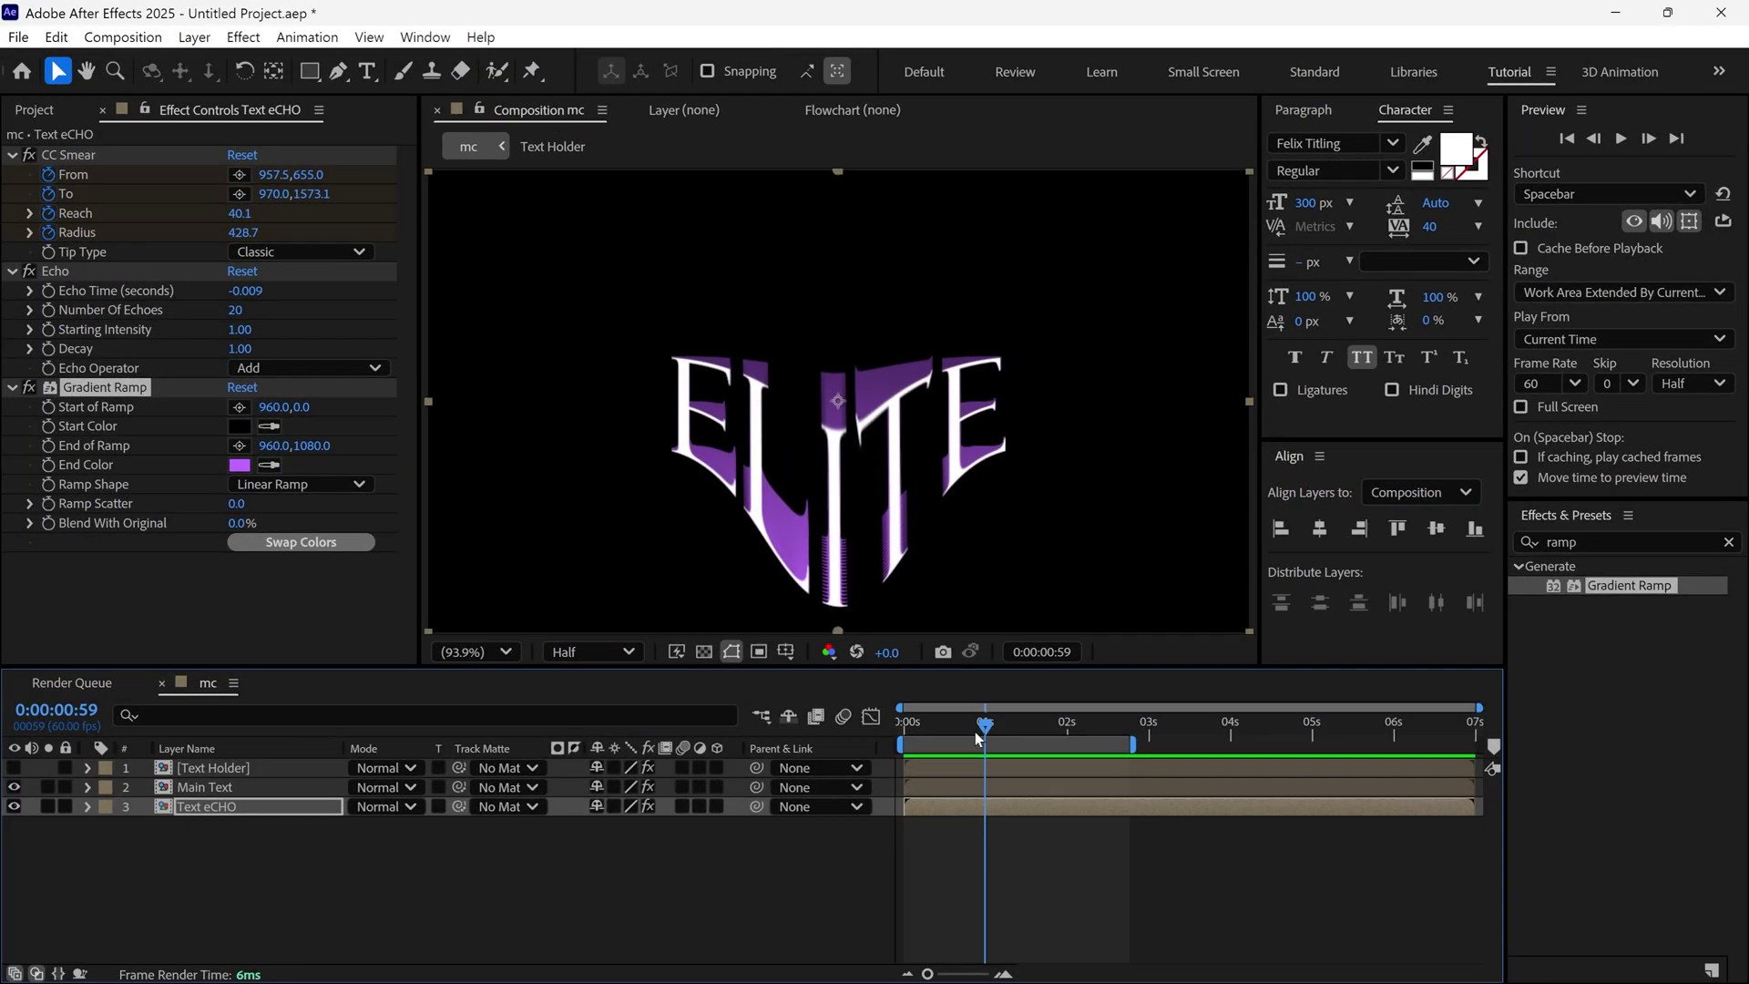
mouse_move(983, 725)
mouse_down()
mouse_move(968, 729)
mouse_move(983, 731)
mouse_up()
Add Gaussian Blur to Text eCHO at Blurriness about 10.3 and preview from the start
click(248, 810)
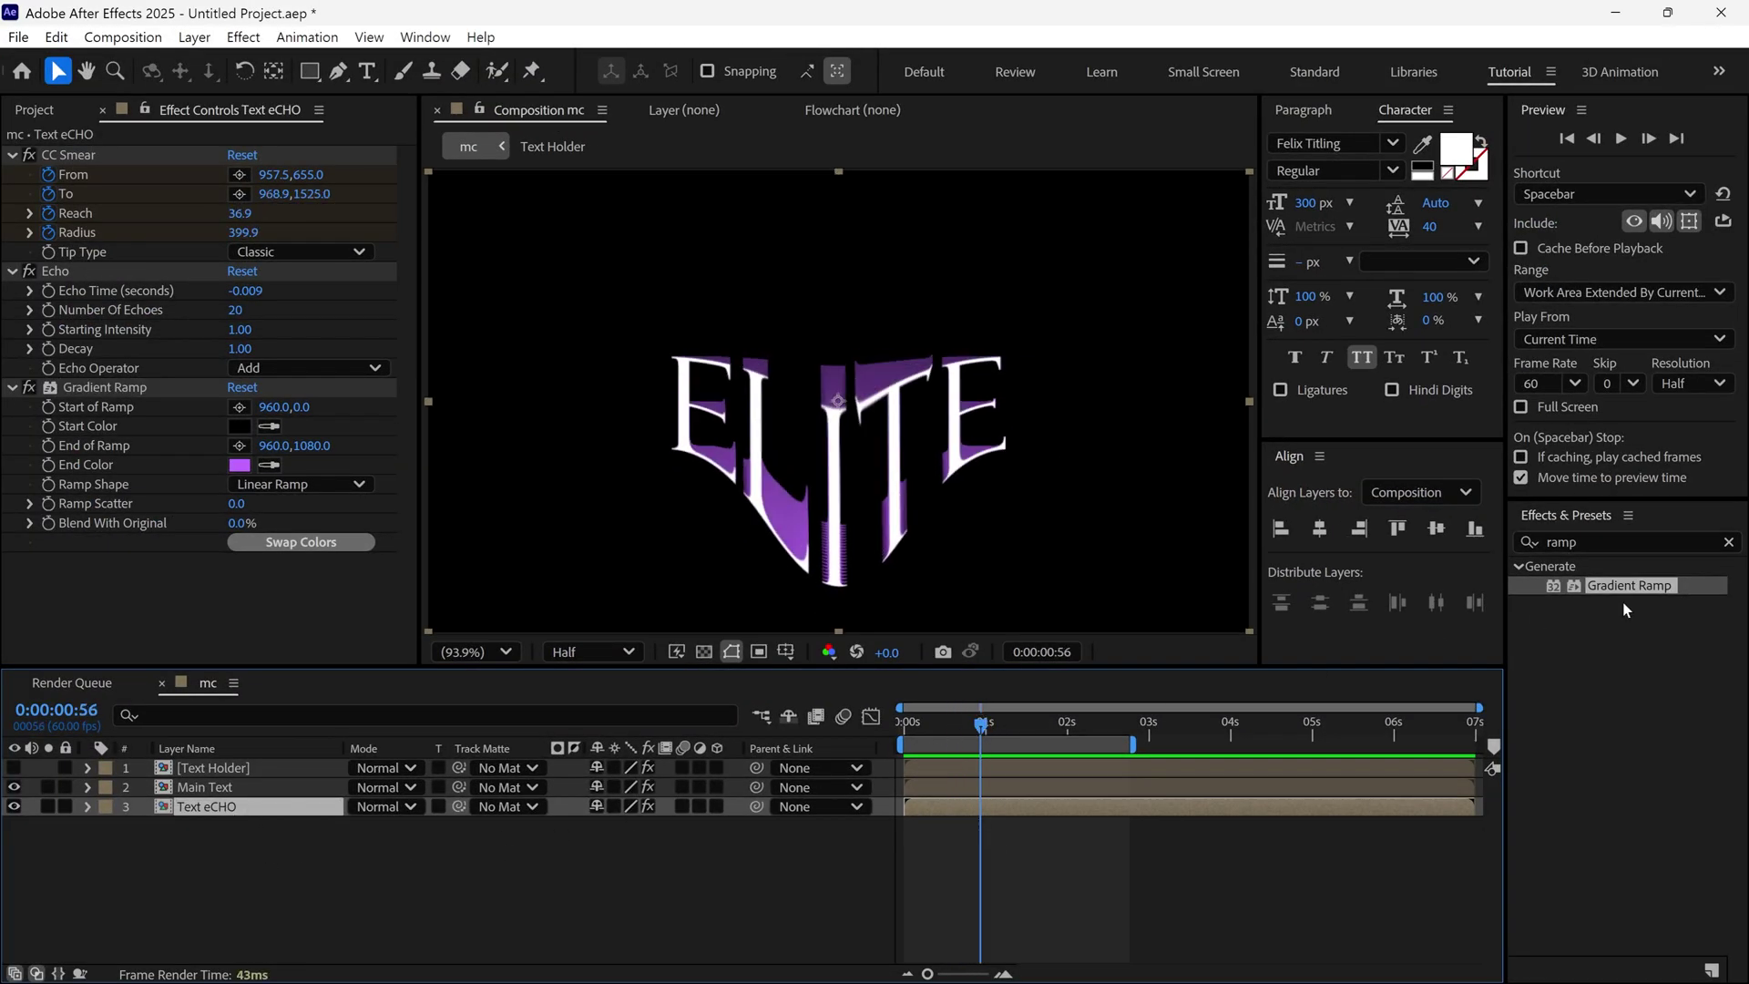
click(1576, 542)
key(BackSpace)
text(gaus)
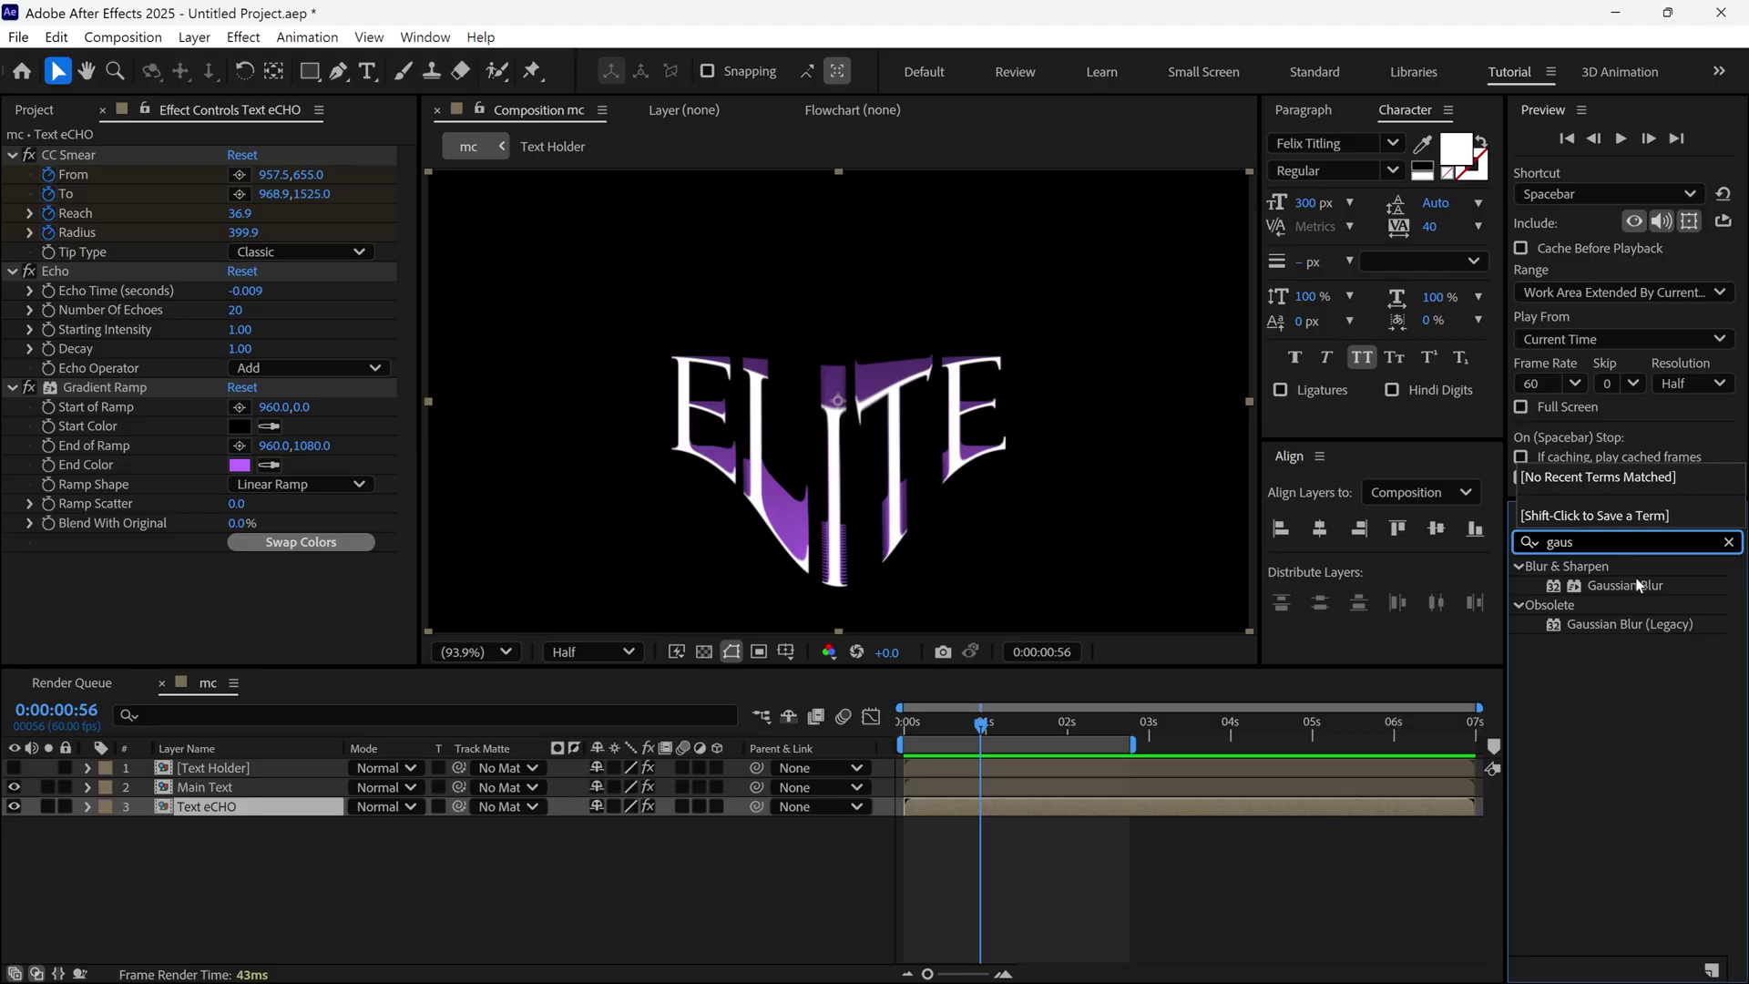
drag(1637, 584, 276, 807)
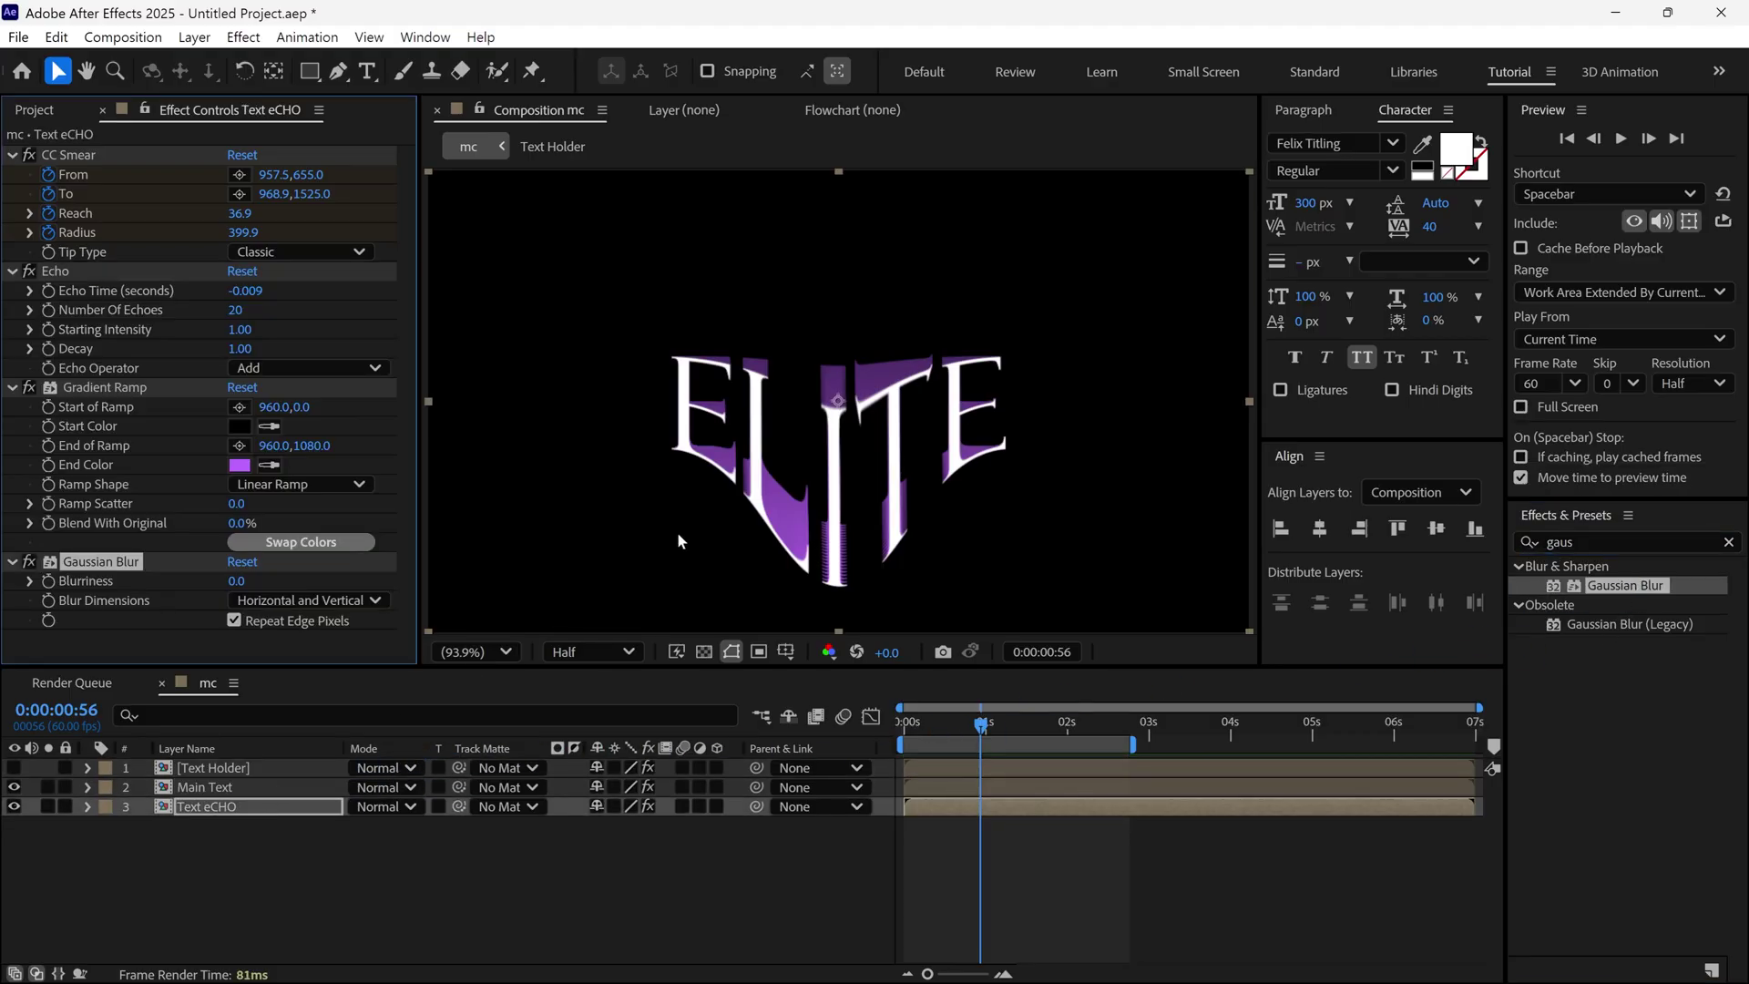
scroll(679, 542, up, 3)
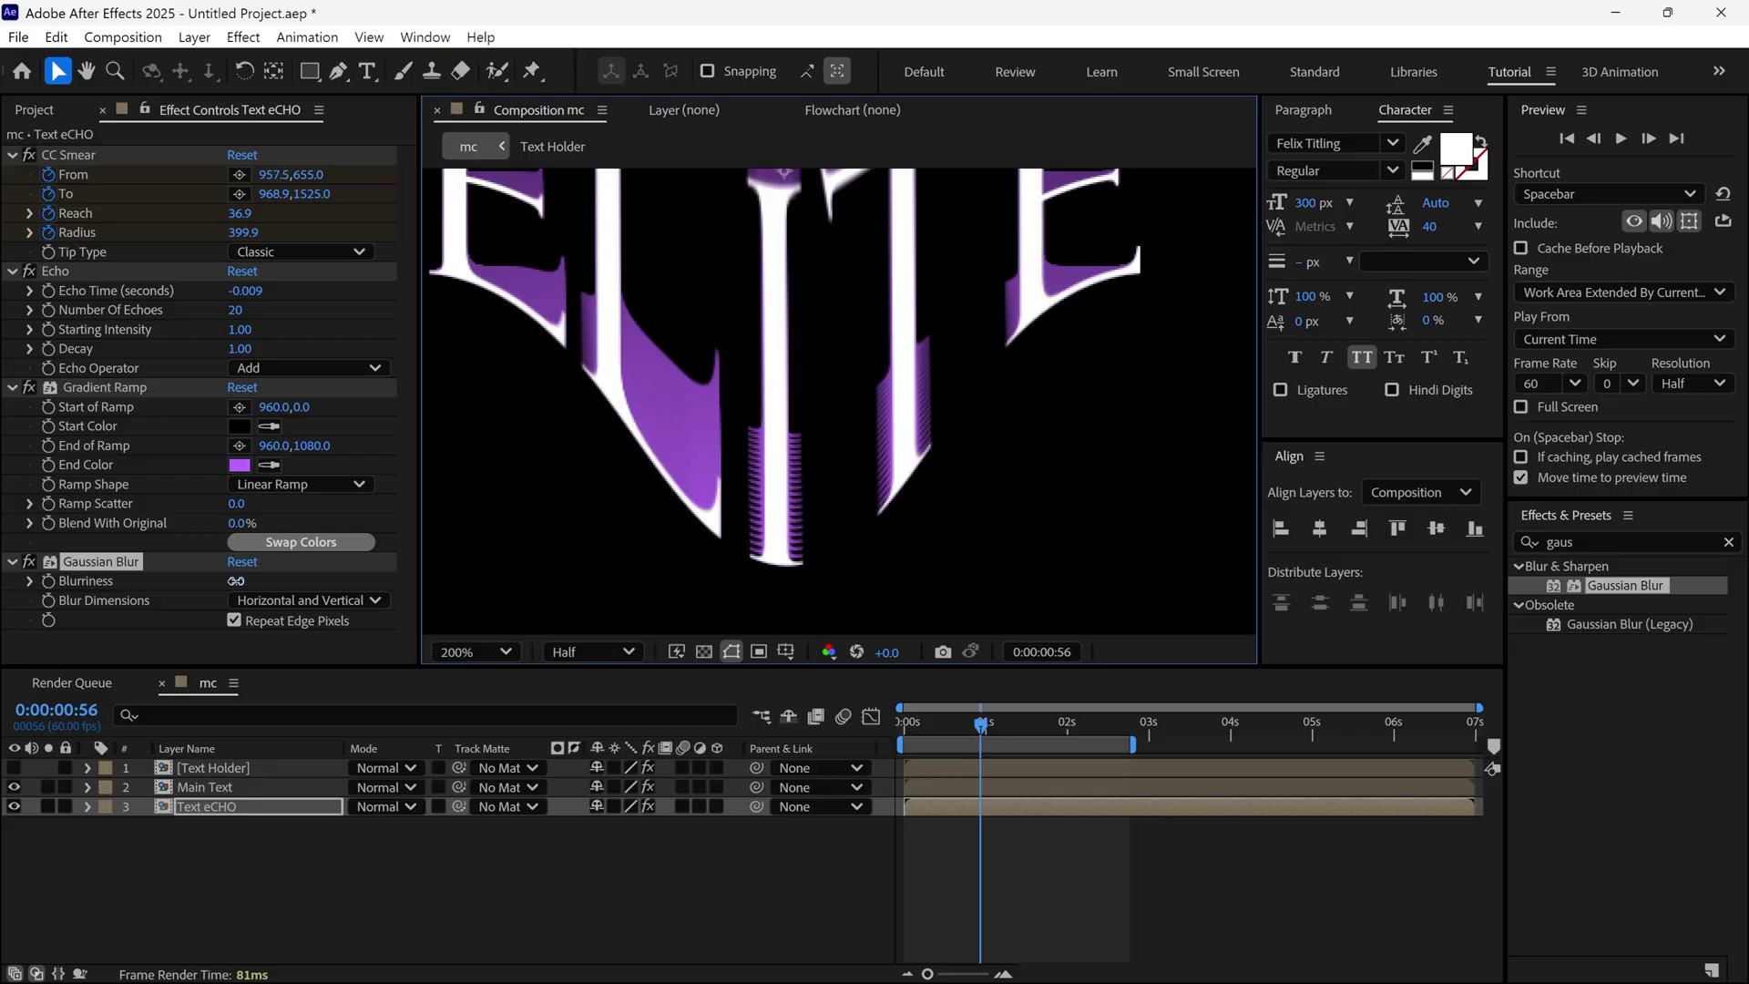
drag(236, 580, 373, 588)
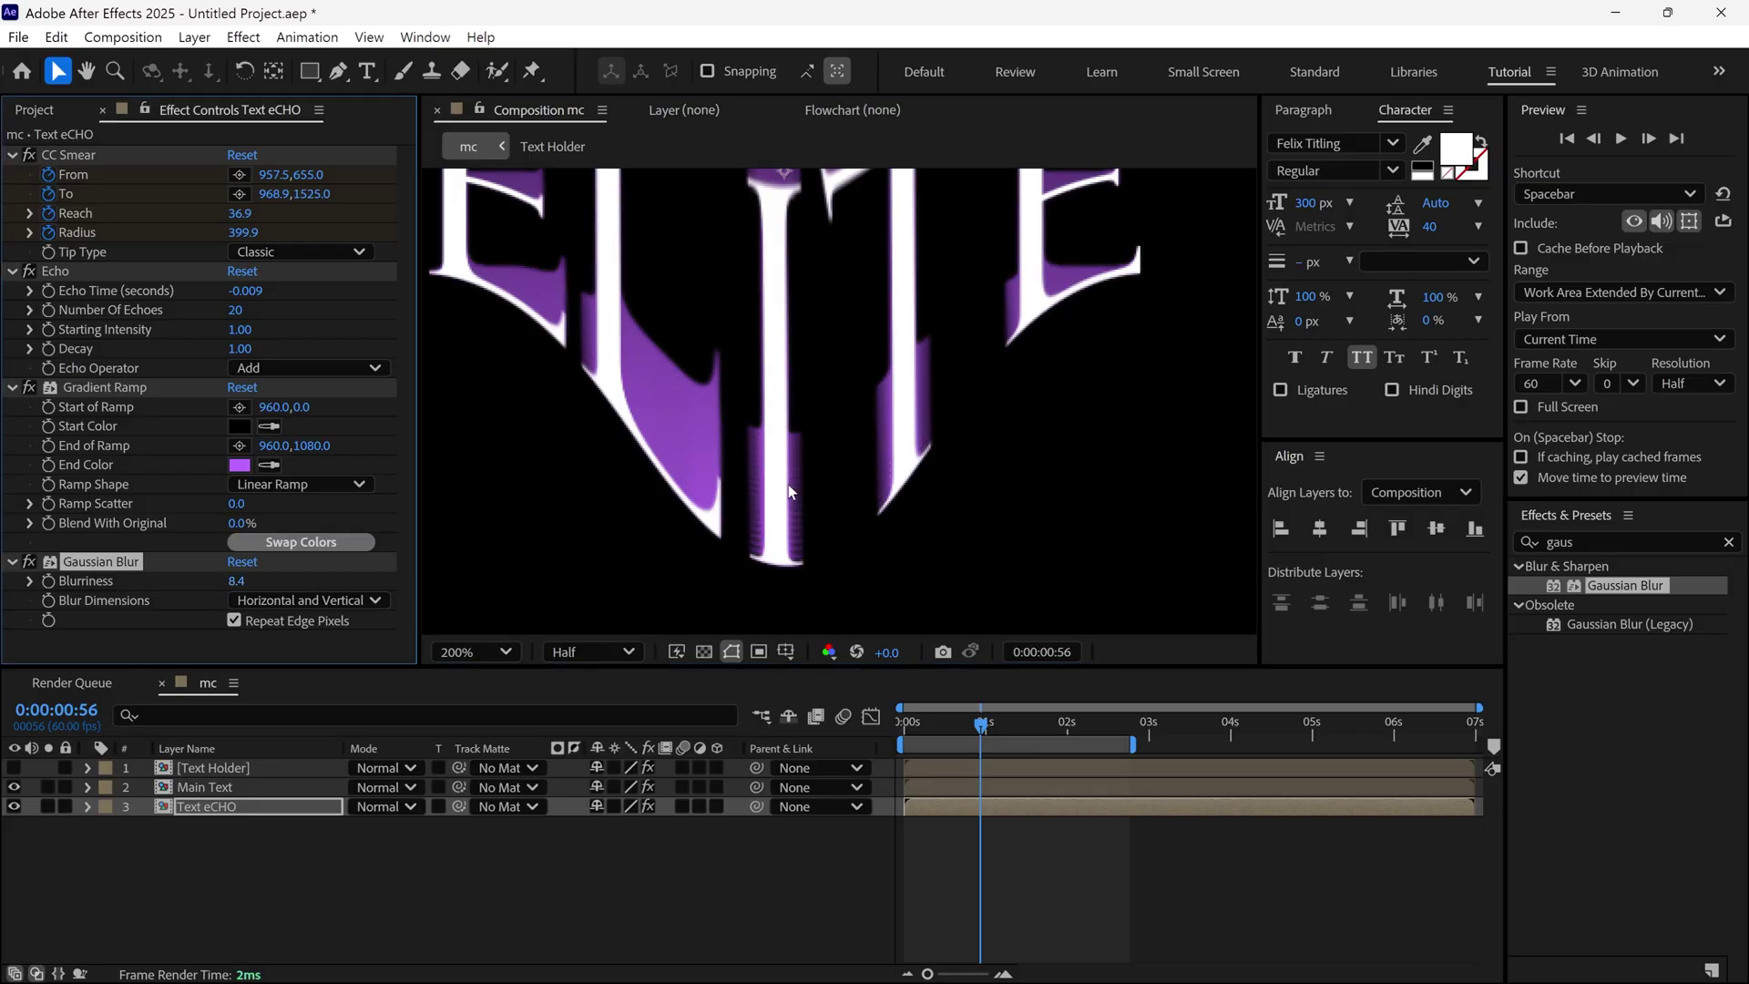
drag(239, 582, 339, 577)
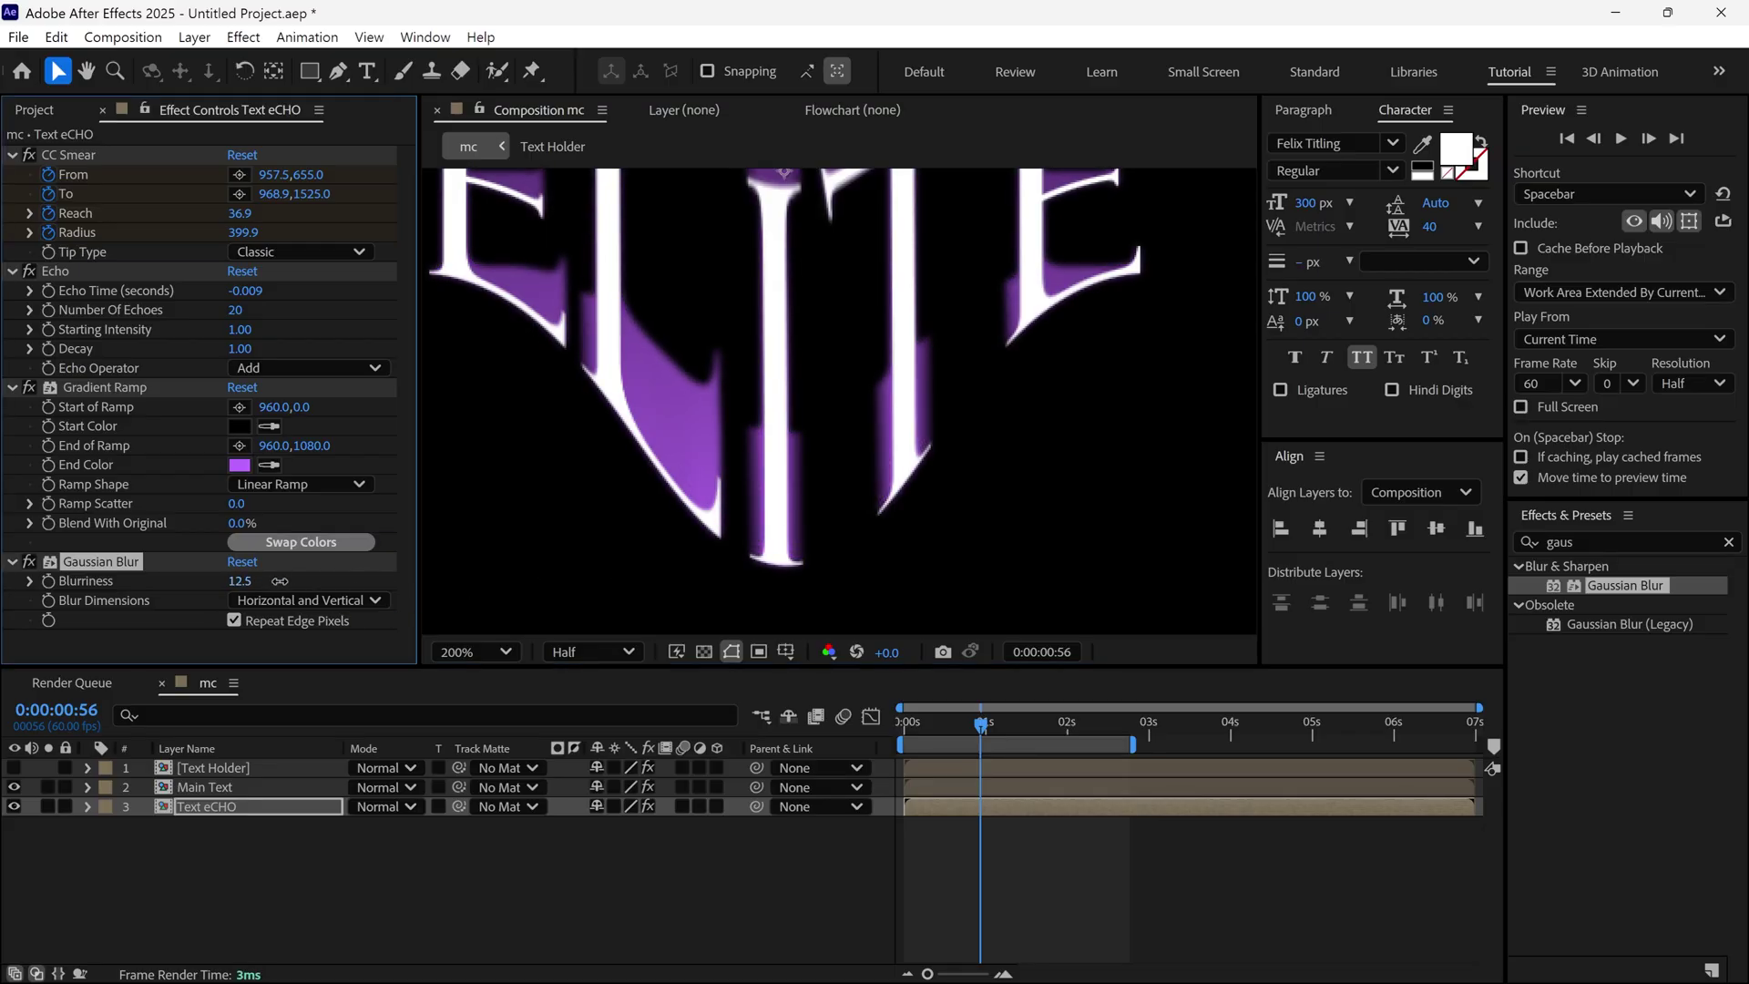
scroll(792, 456, down, 2)
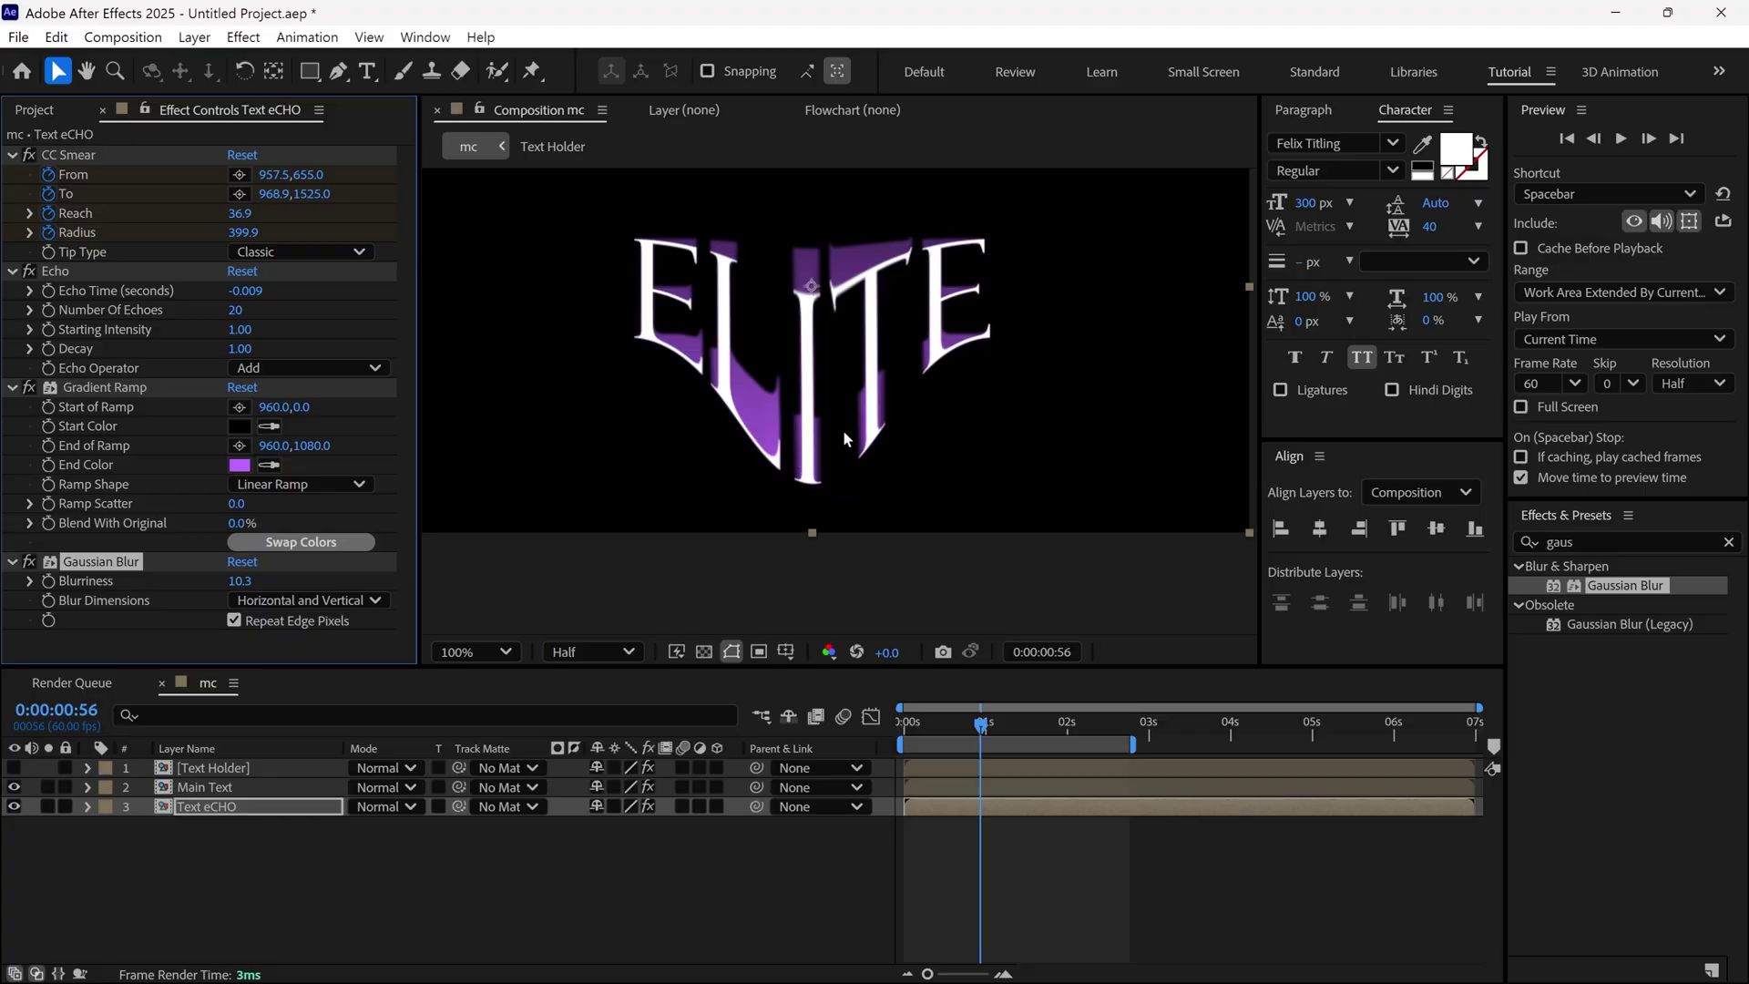
key(Home)
key(space)
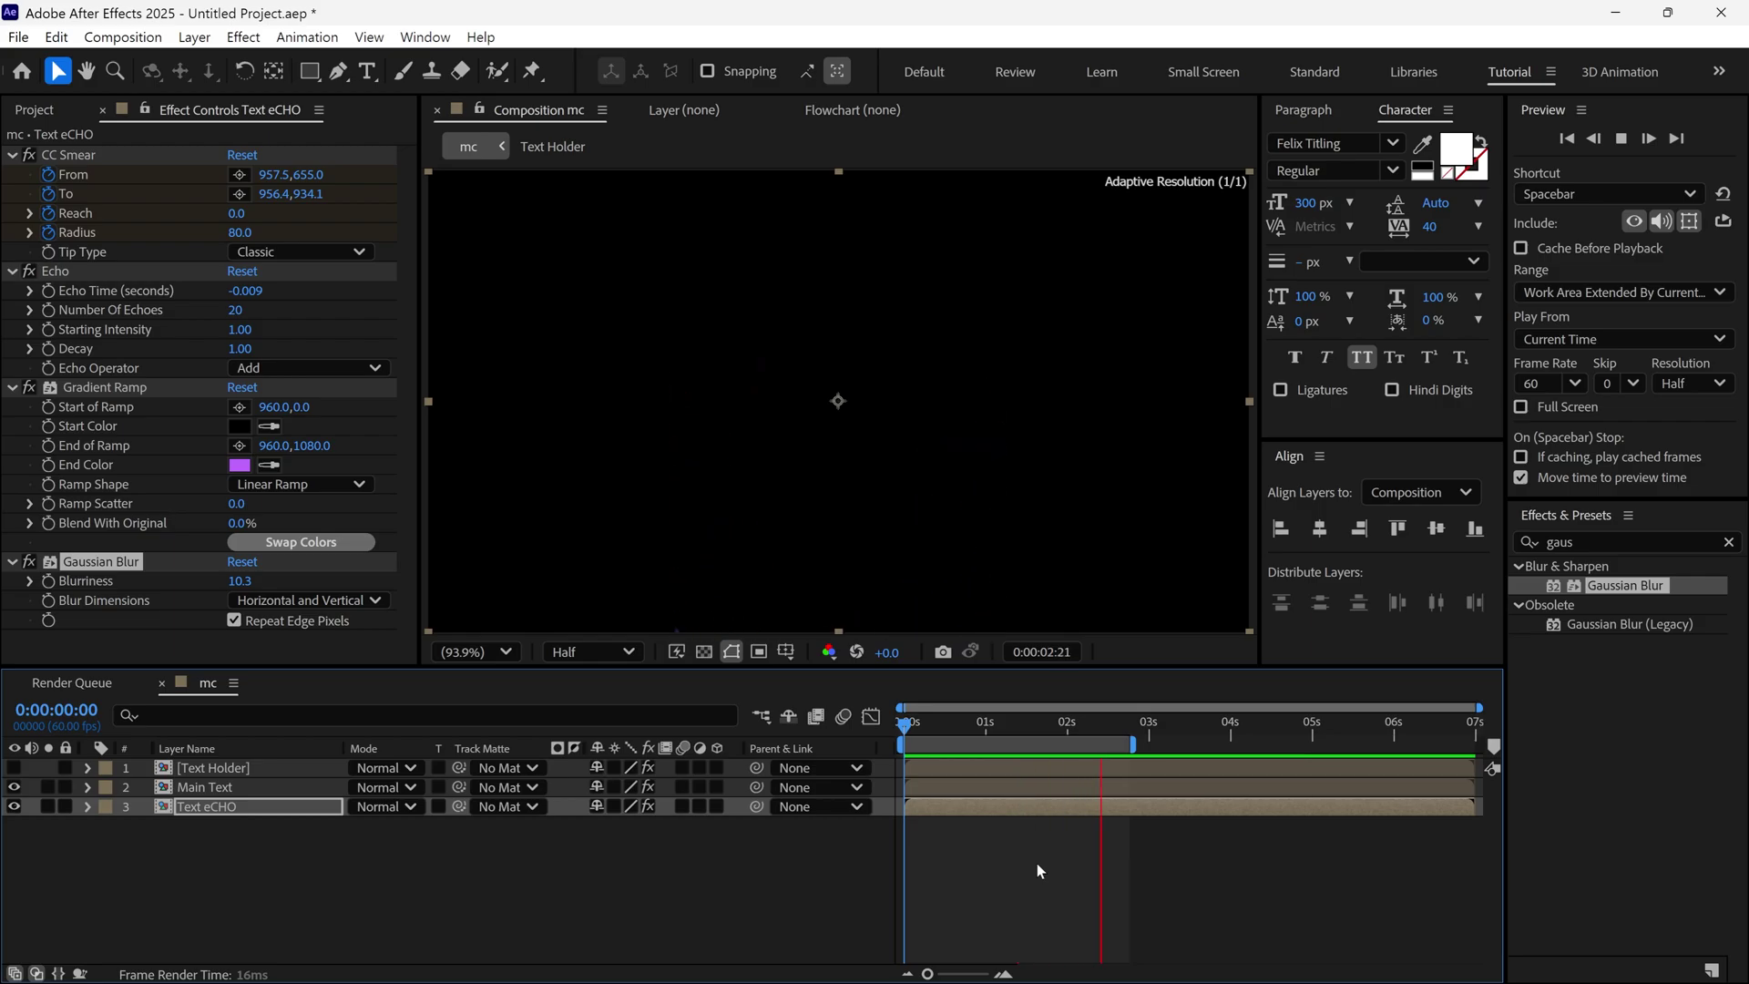
In the Text Holder precomp, replace ELITE with a new name and centre it horizontally
click(1037, 861)
drag(1075, 672, 1075, 633)
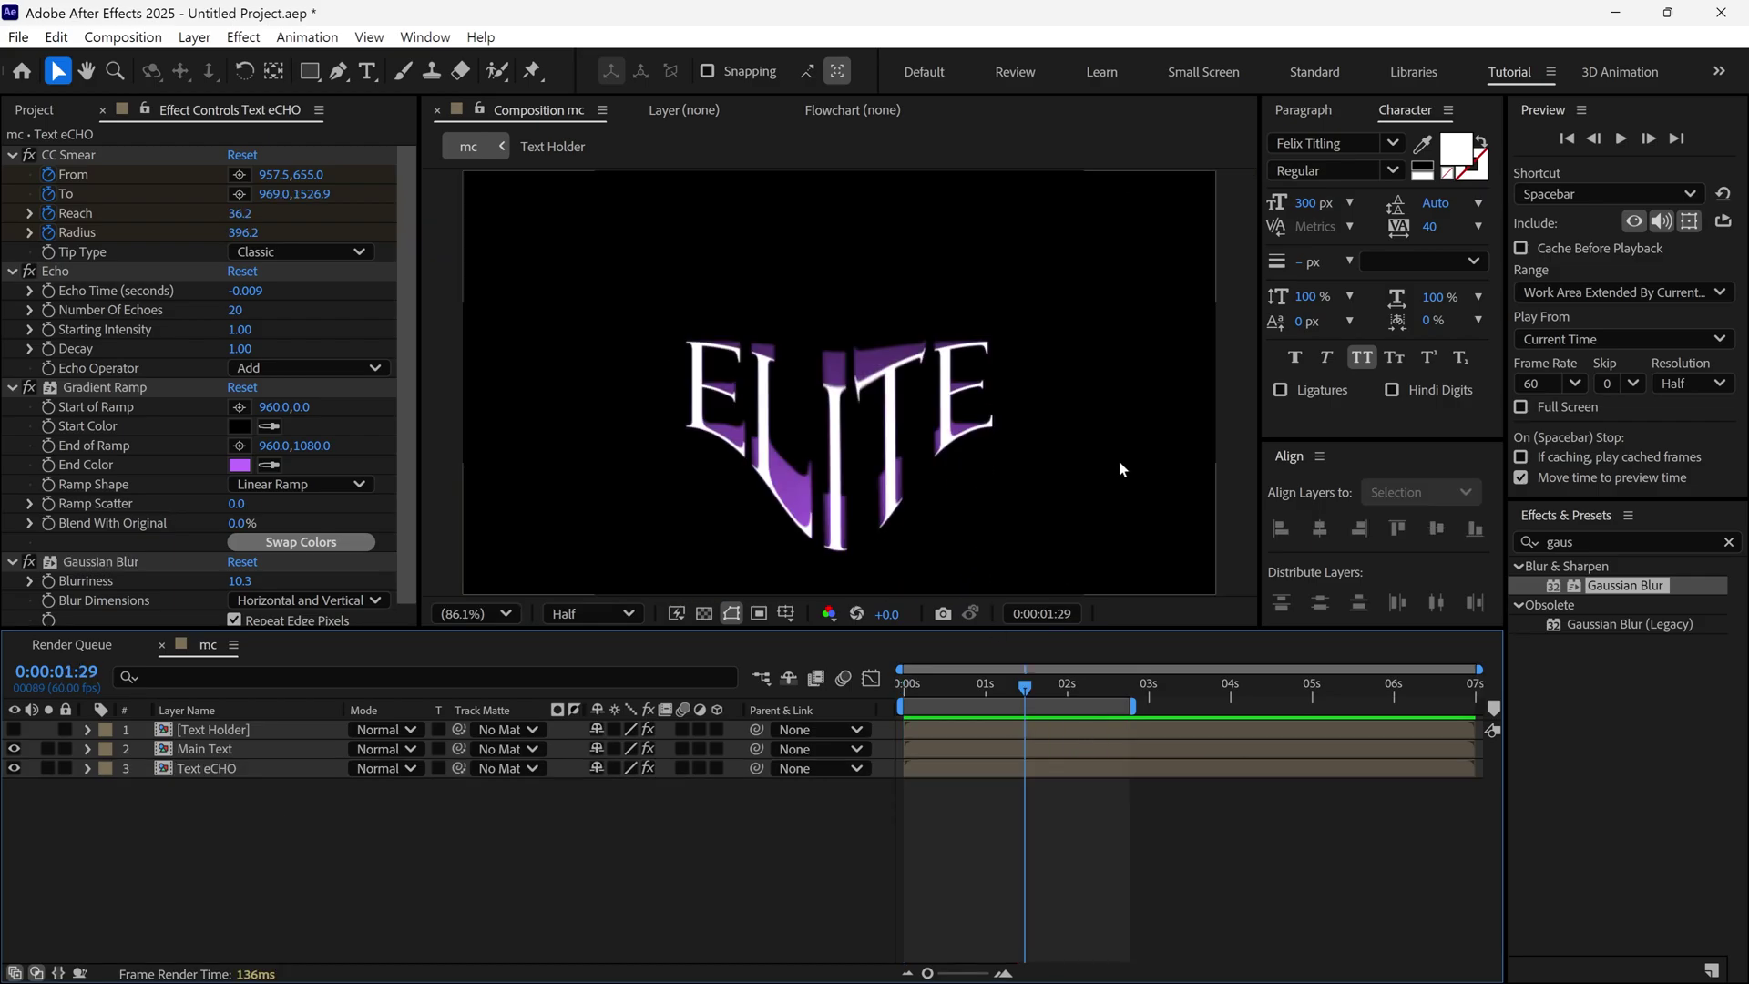
double_click(264, 730)
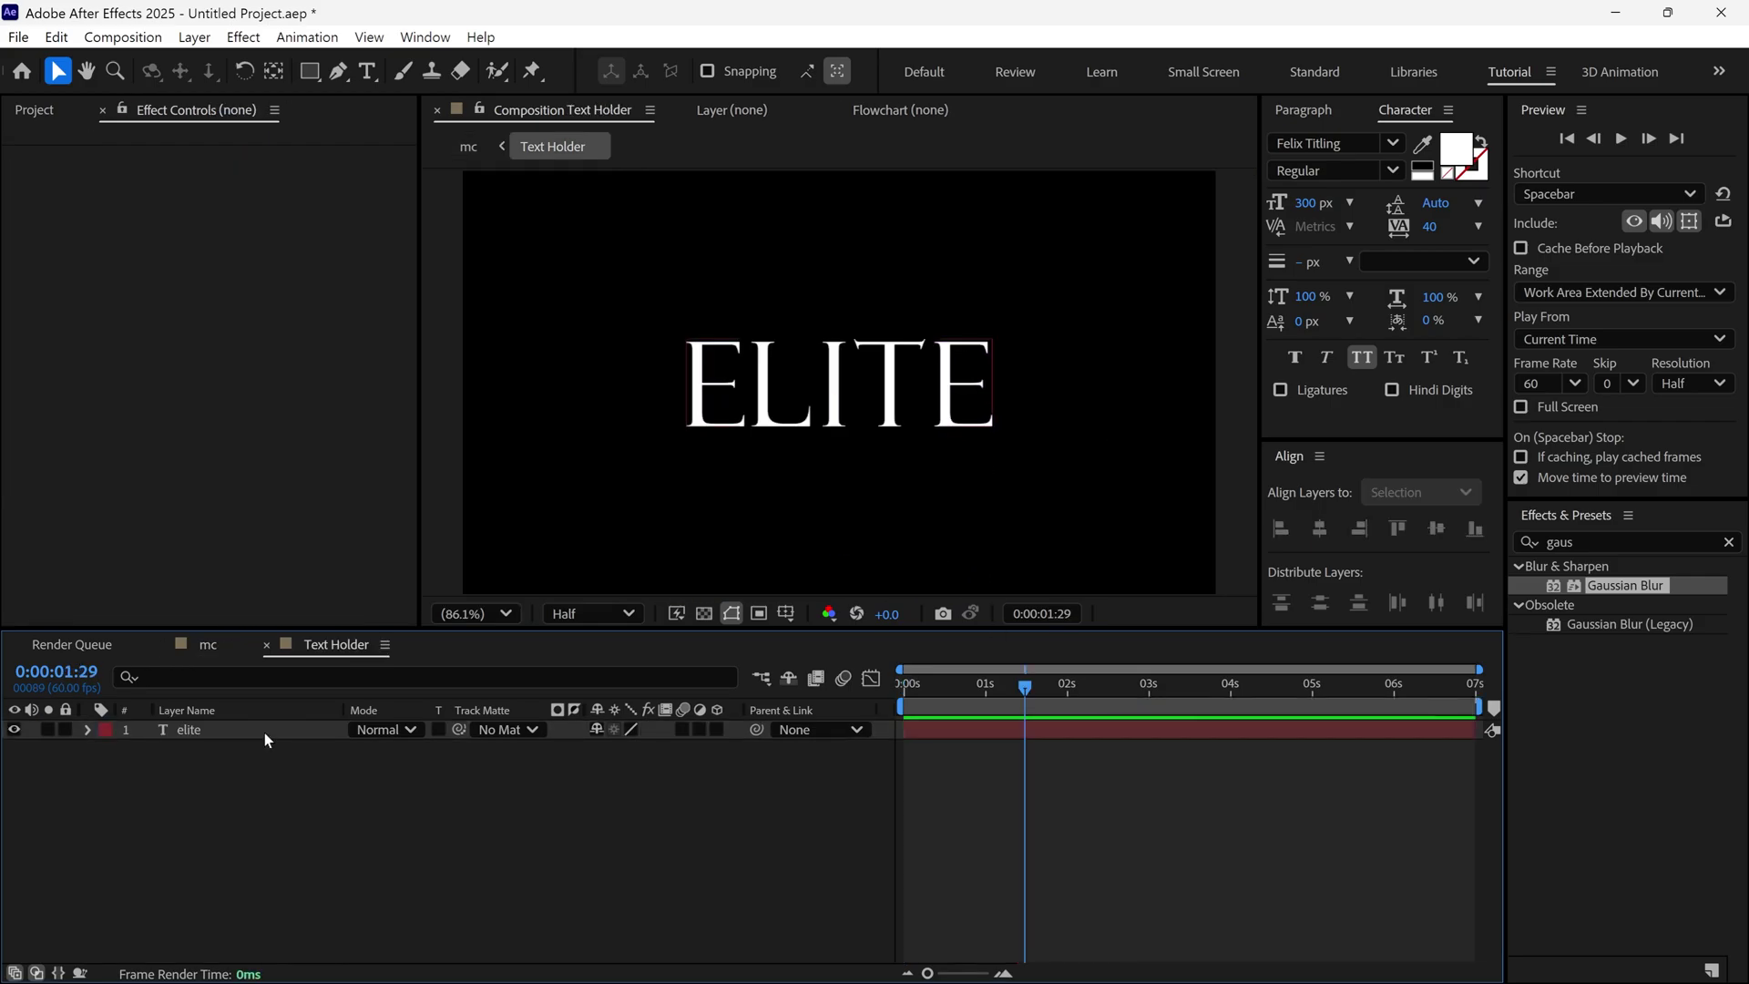
double_click(863, 397)
text(sohel)
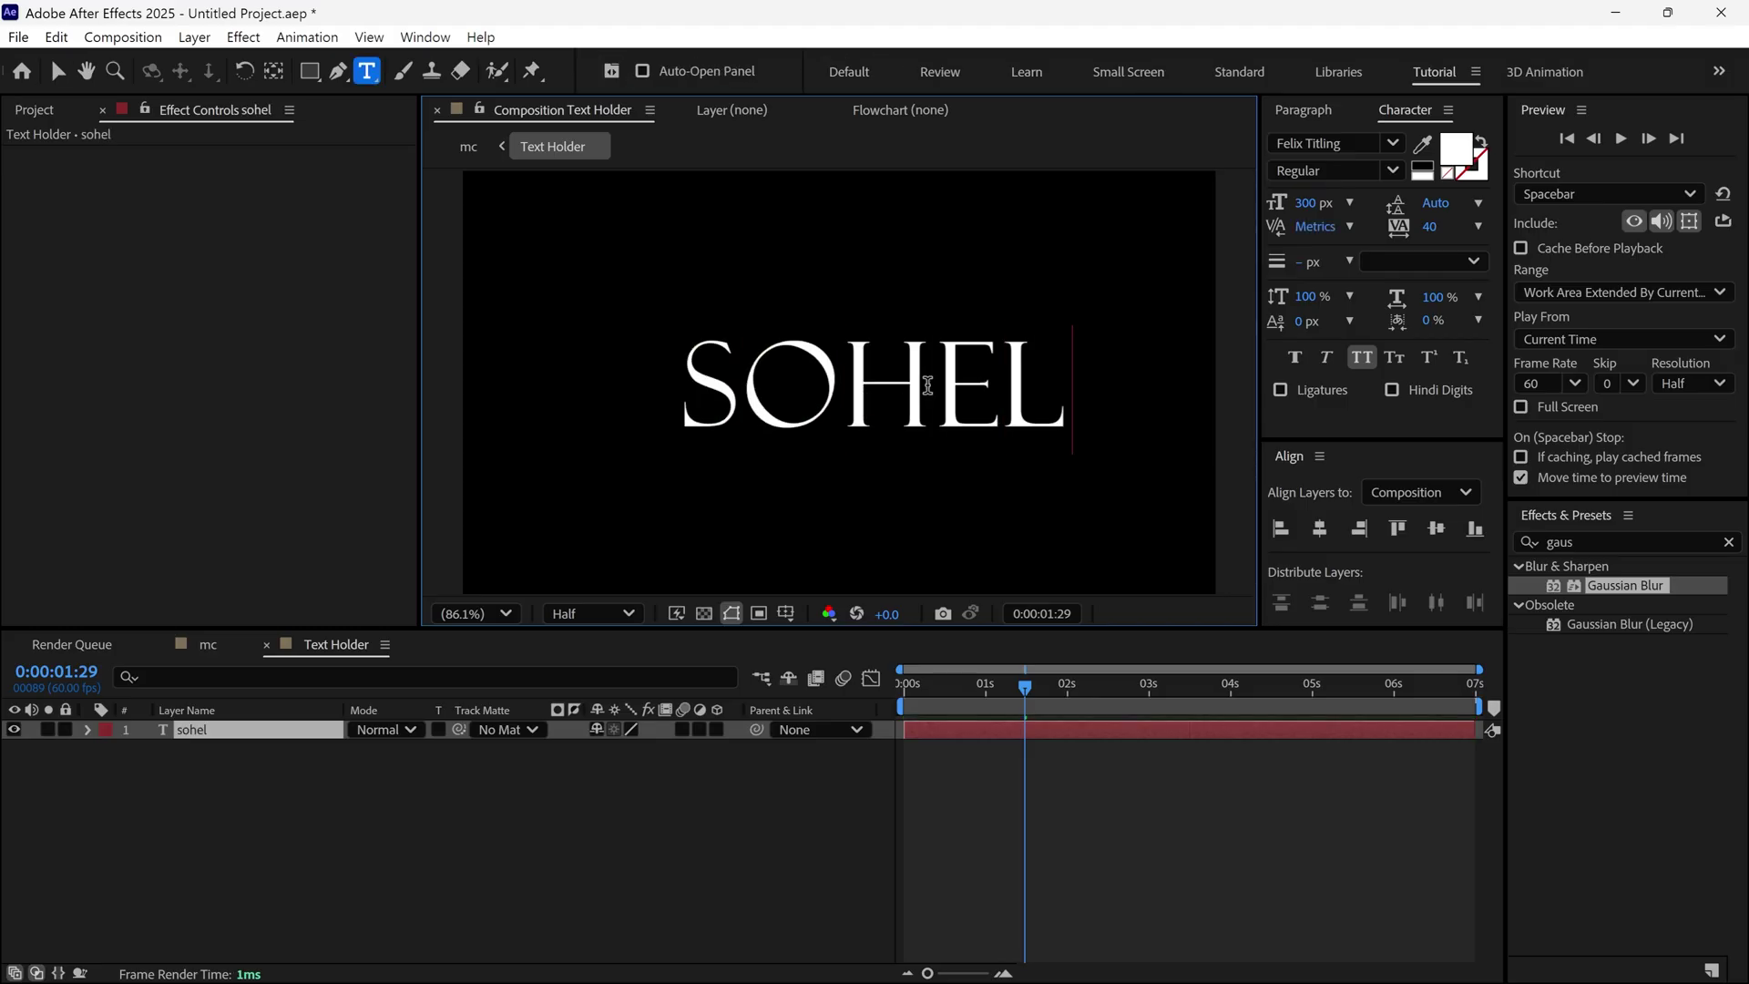
click(1318, 528)
Back in the mc composition, preview the smear animation playing on the new word
click(203, 647)
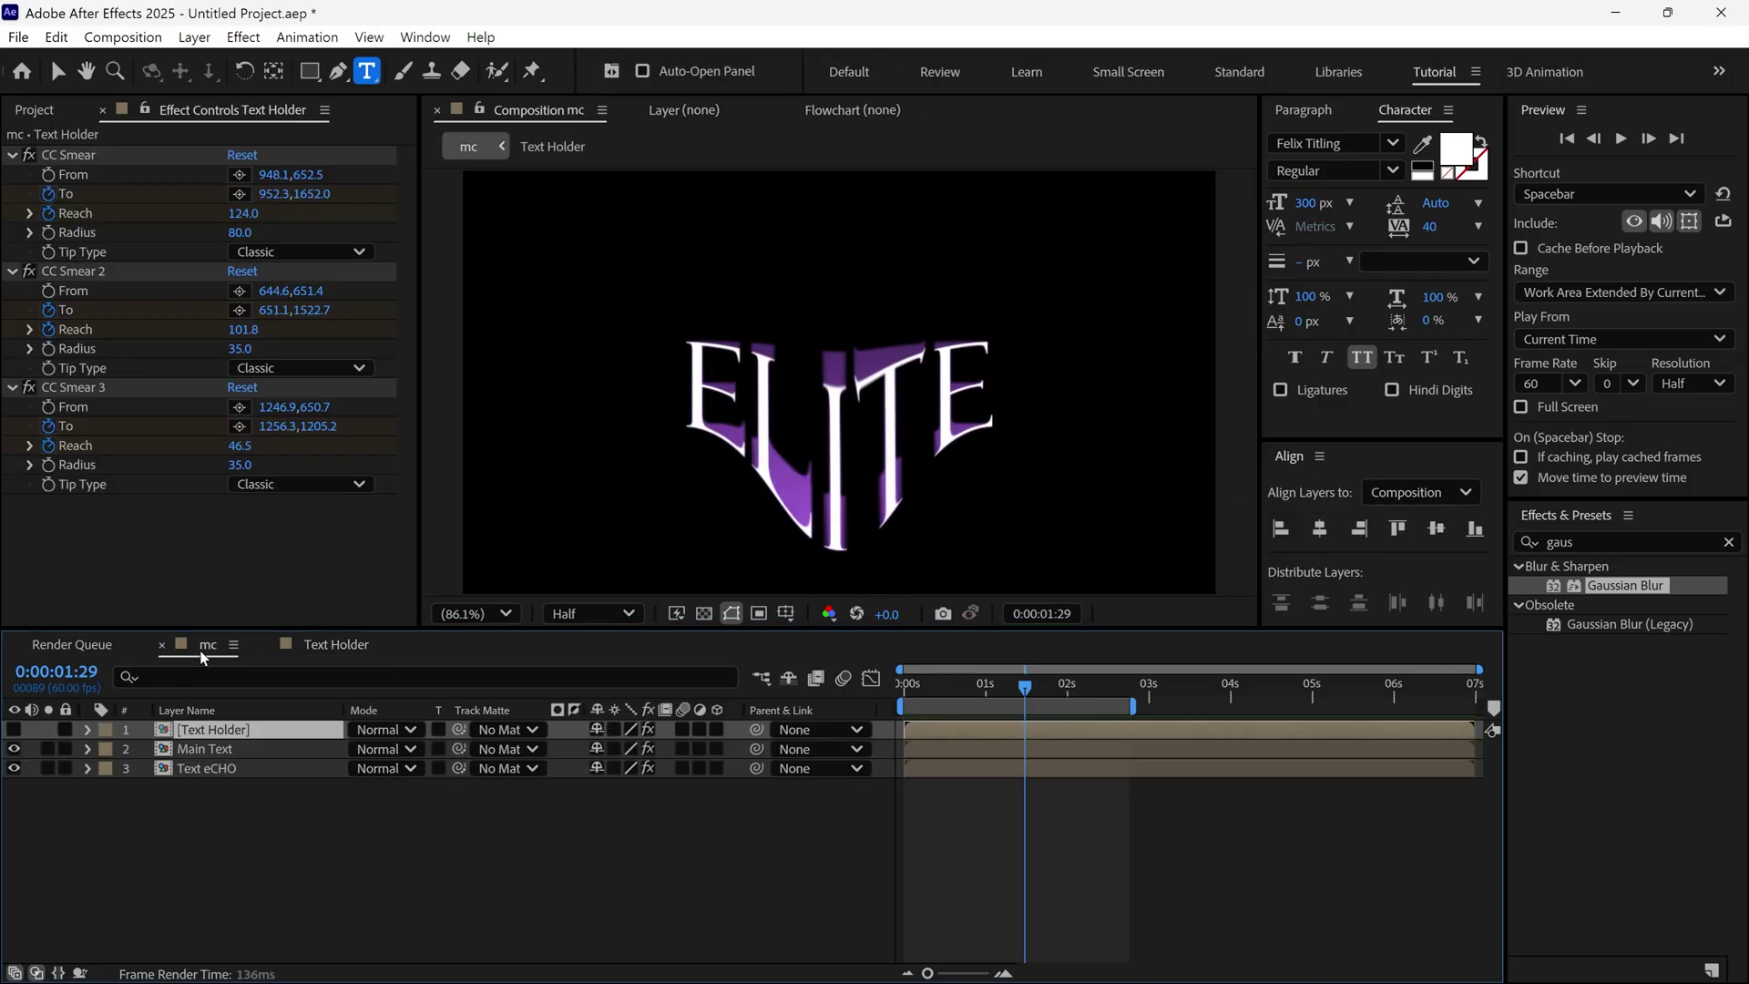
drag(1036, 698, 904, 697)
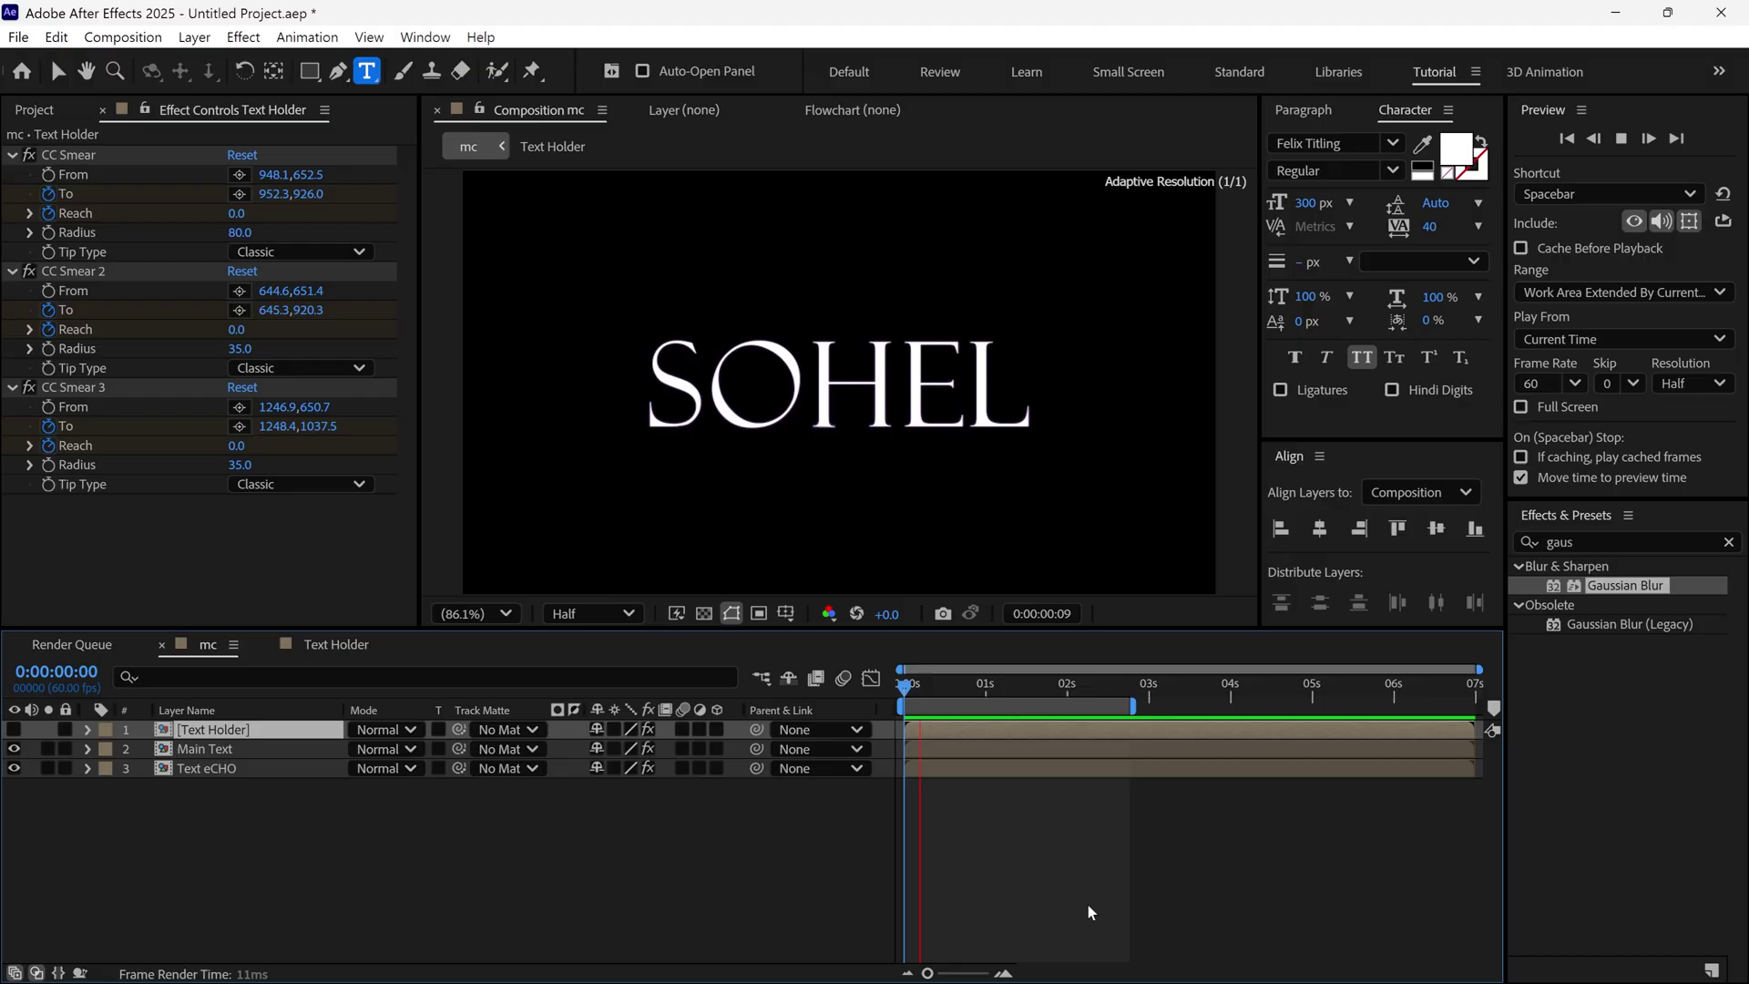
key(space)
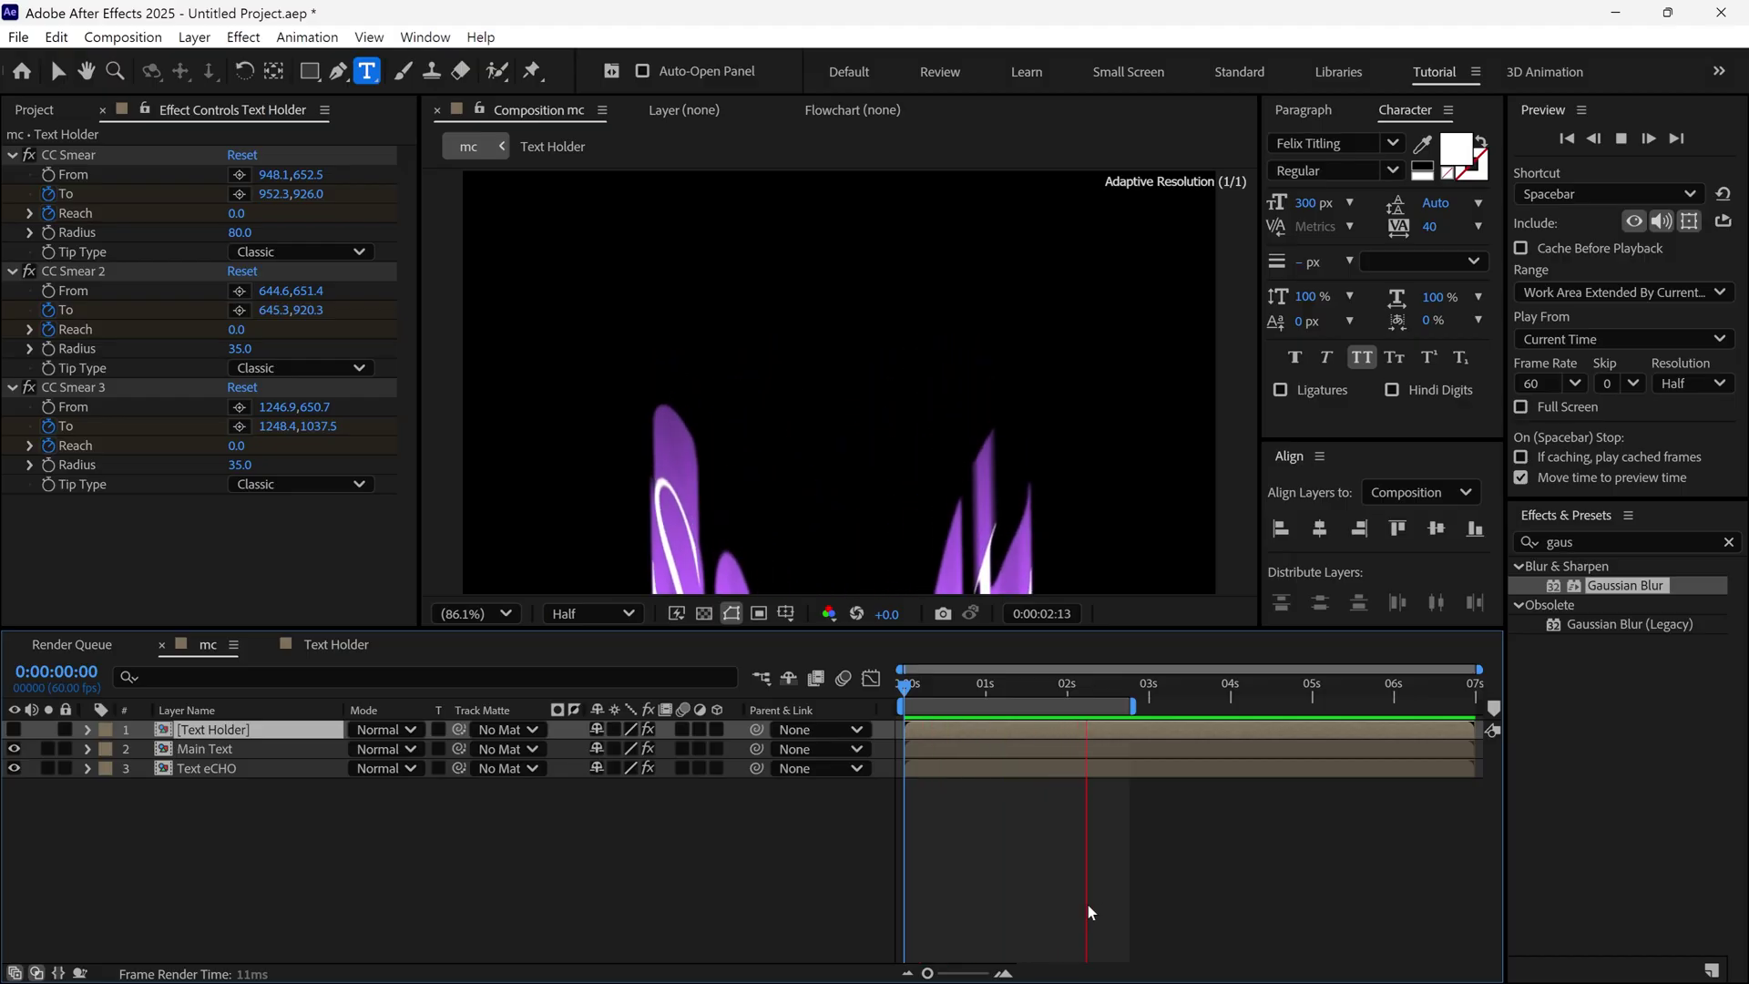
key(space)
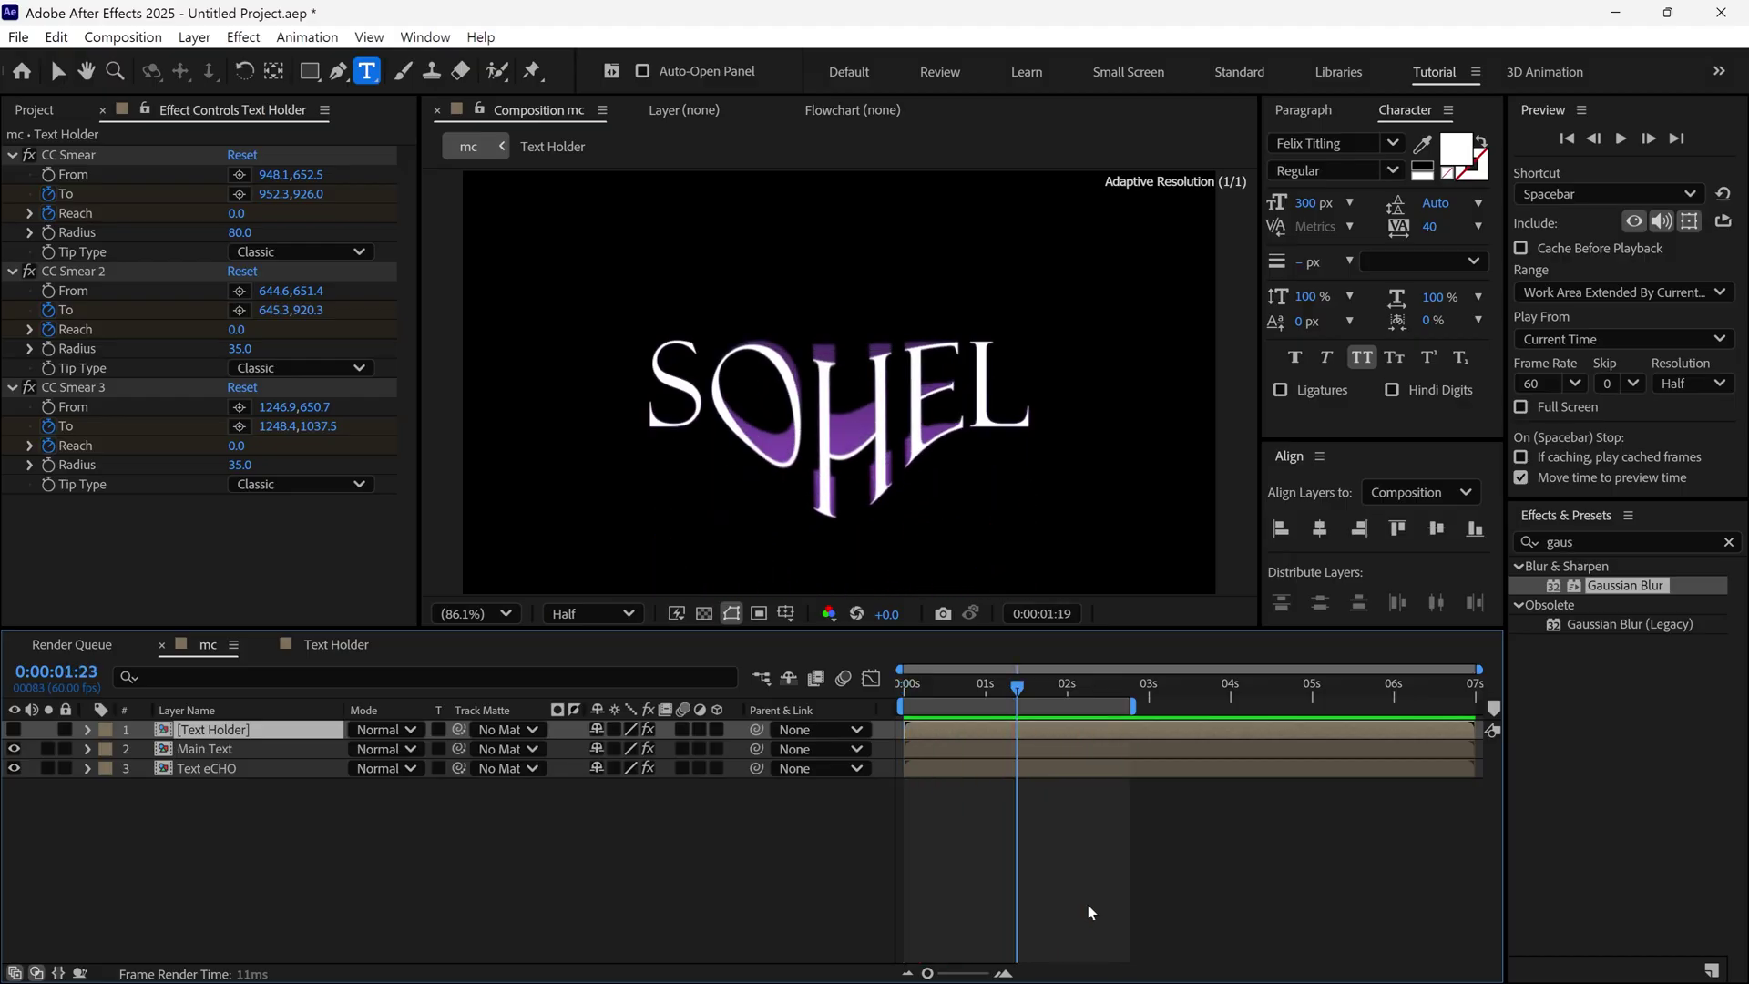
key(v)
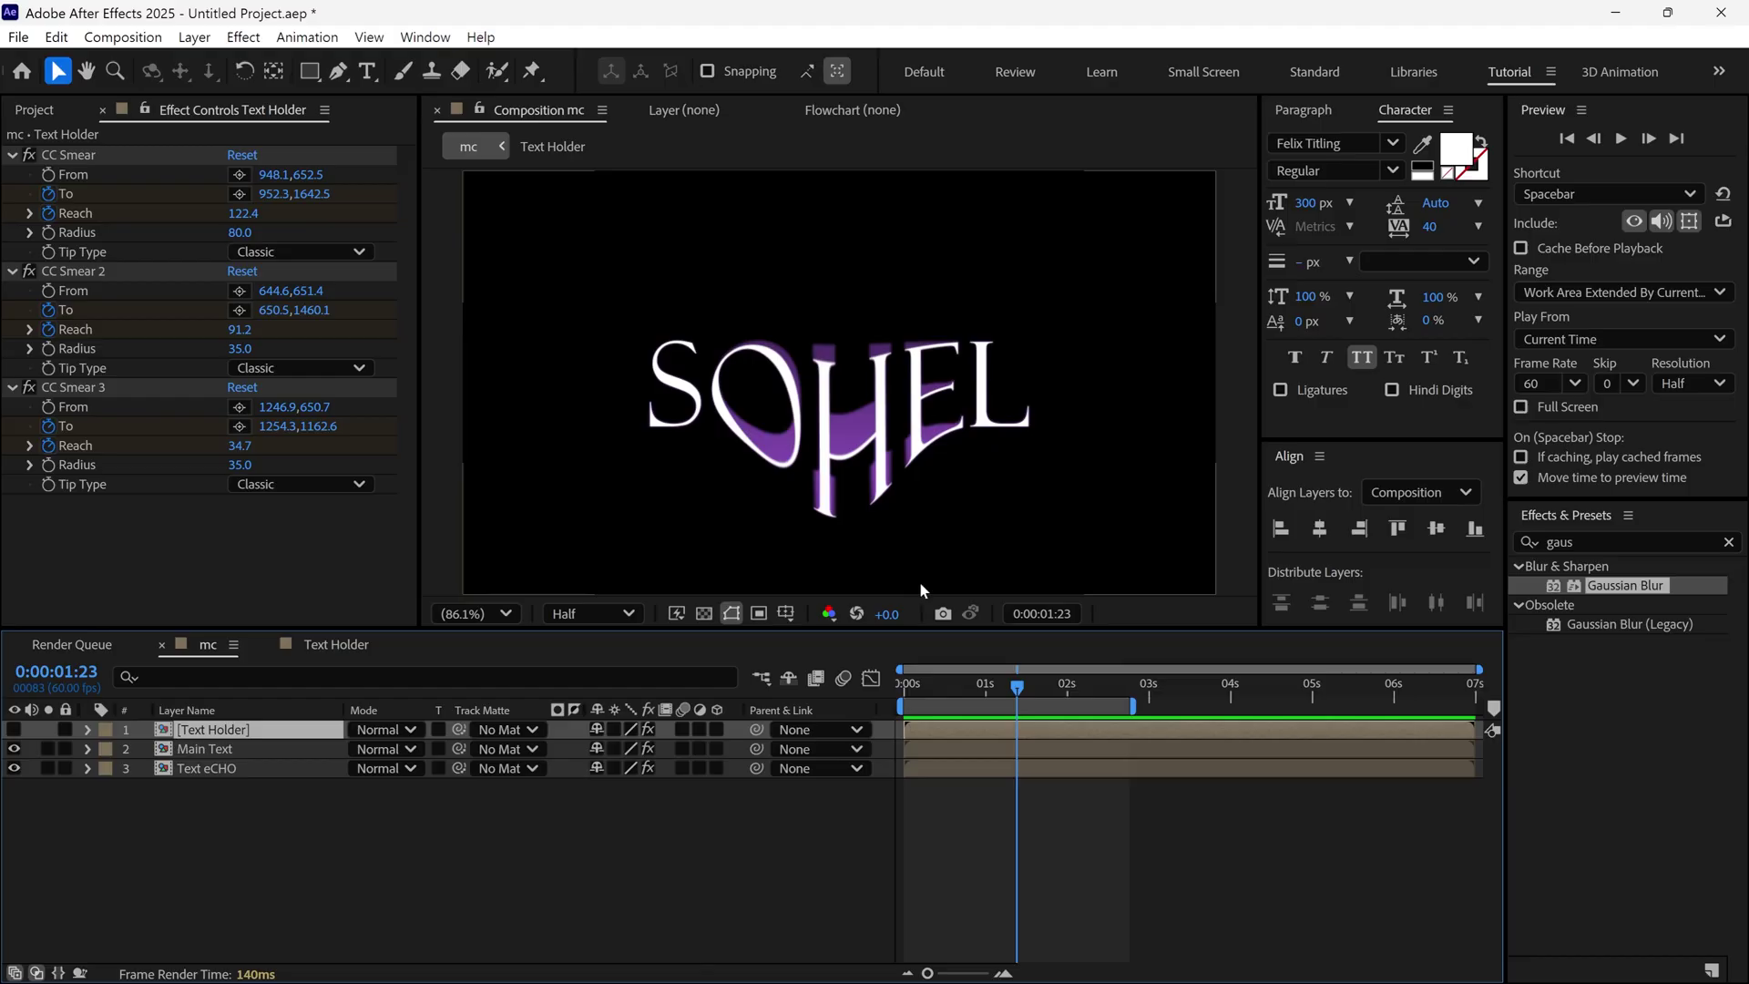
click(1728, 542)
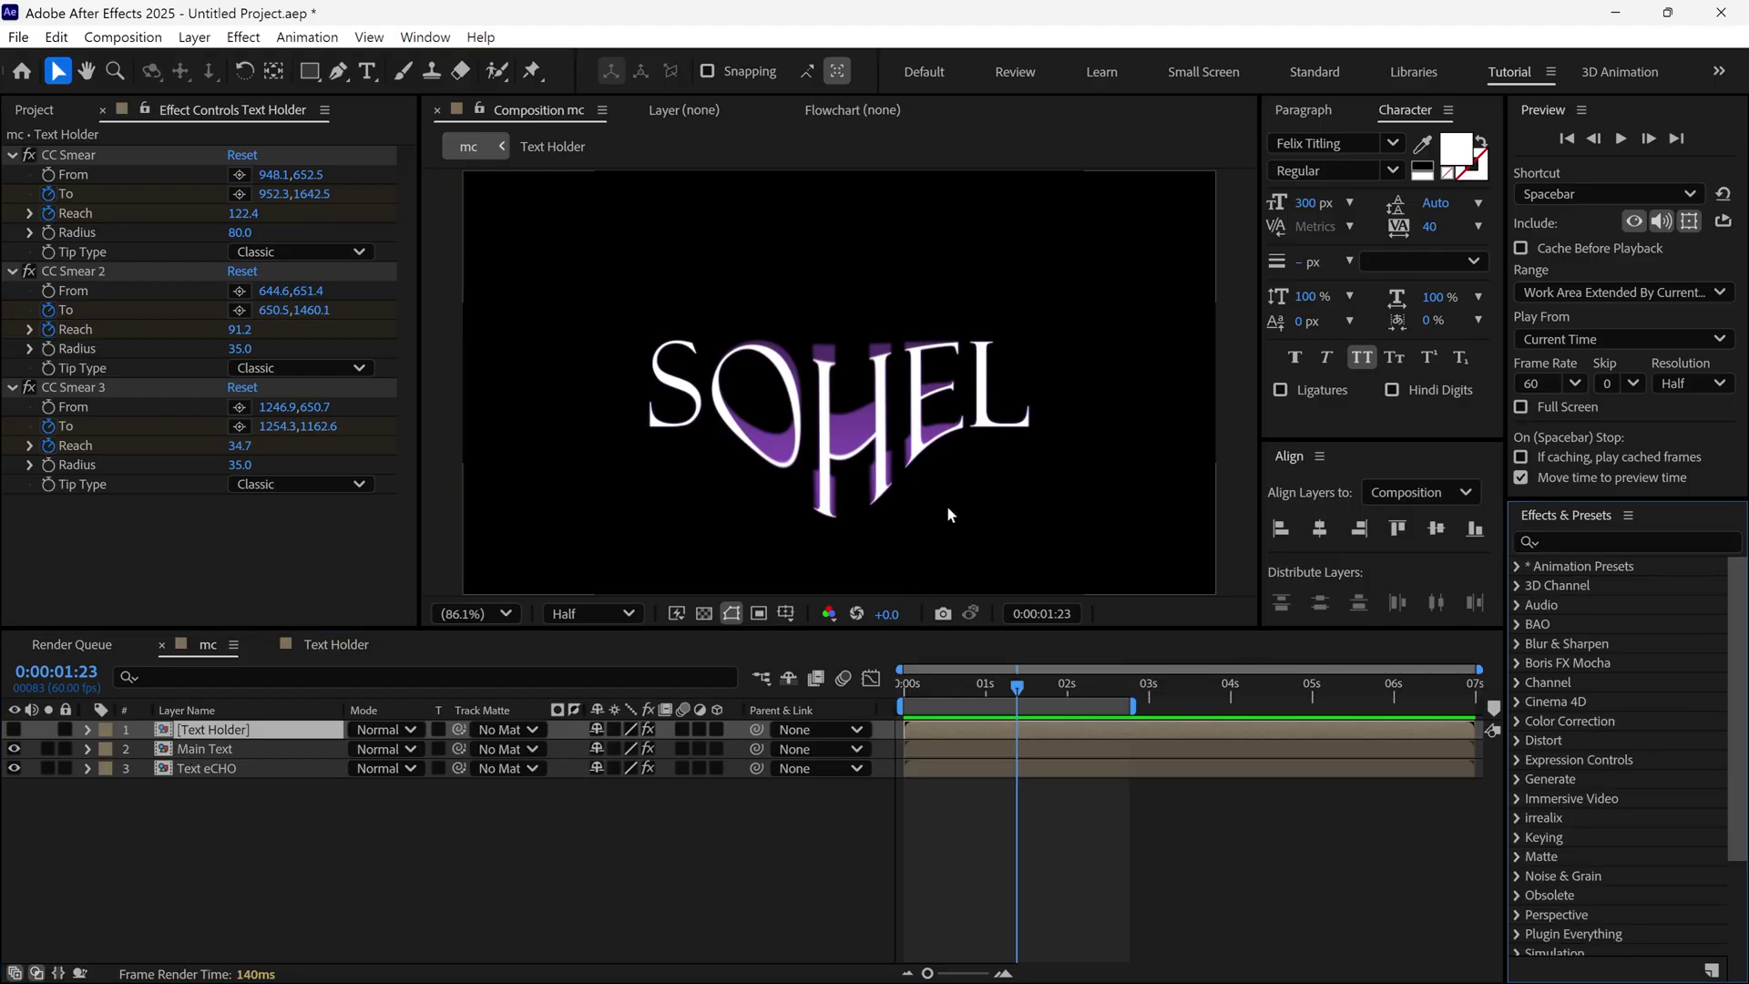